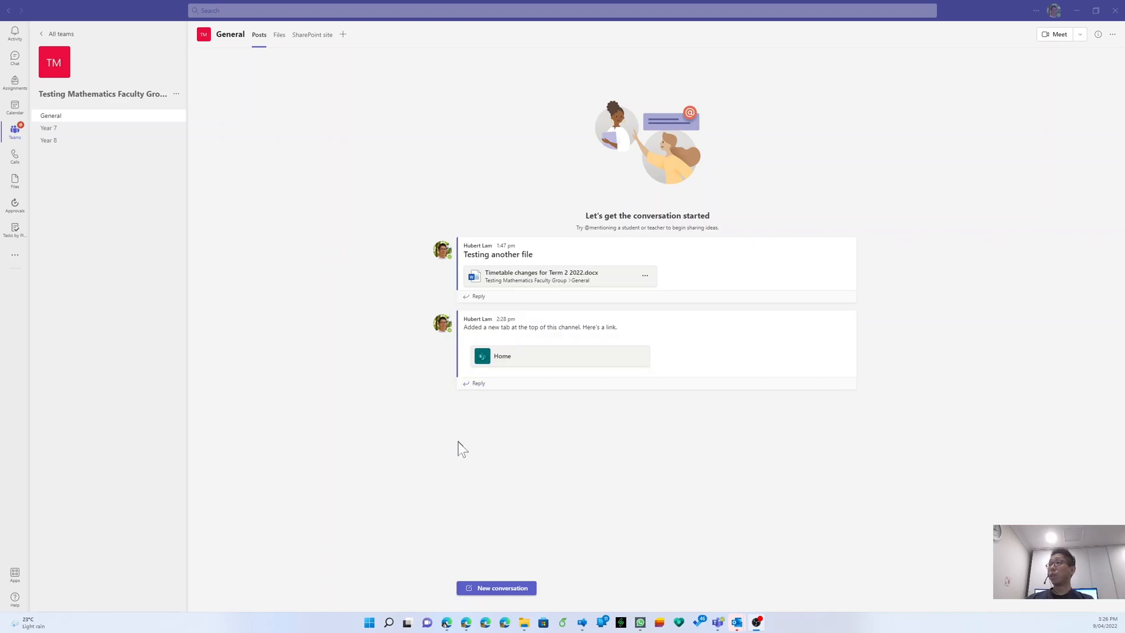
# - Switch from Teams to the Edge window showing the Testing Mathematics Faculty Group site
pyautogui.moveTo(465, 627)
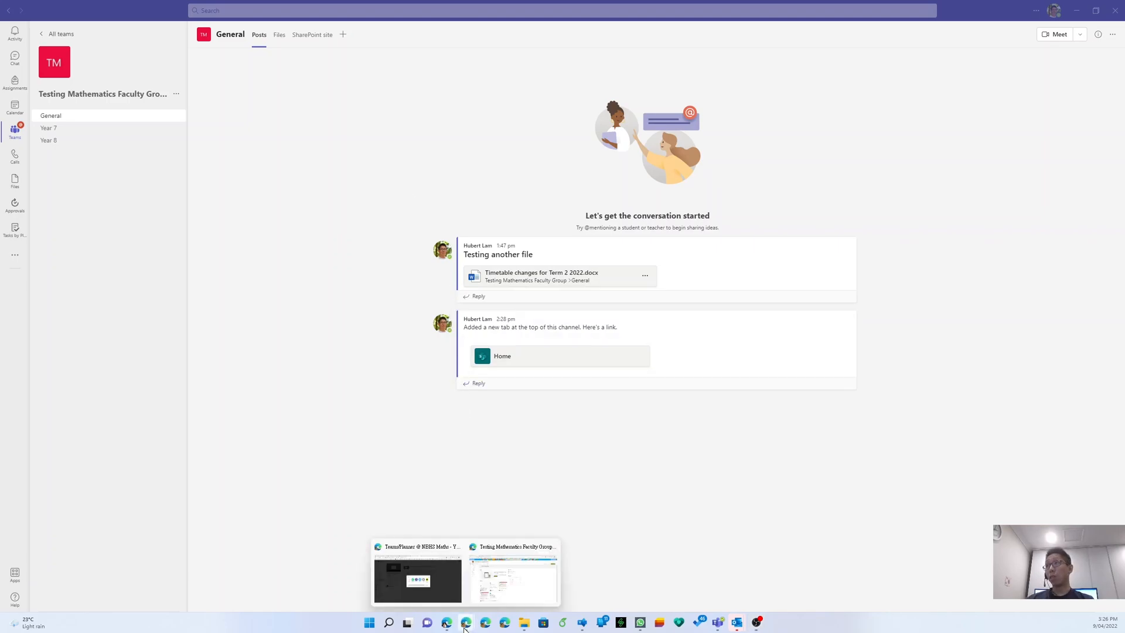
pyautogui.click(511, 581)
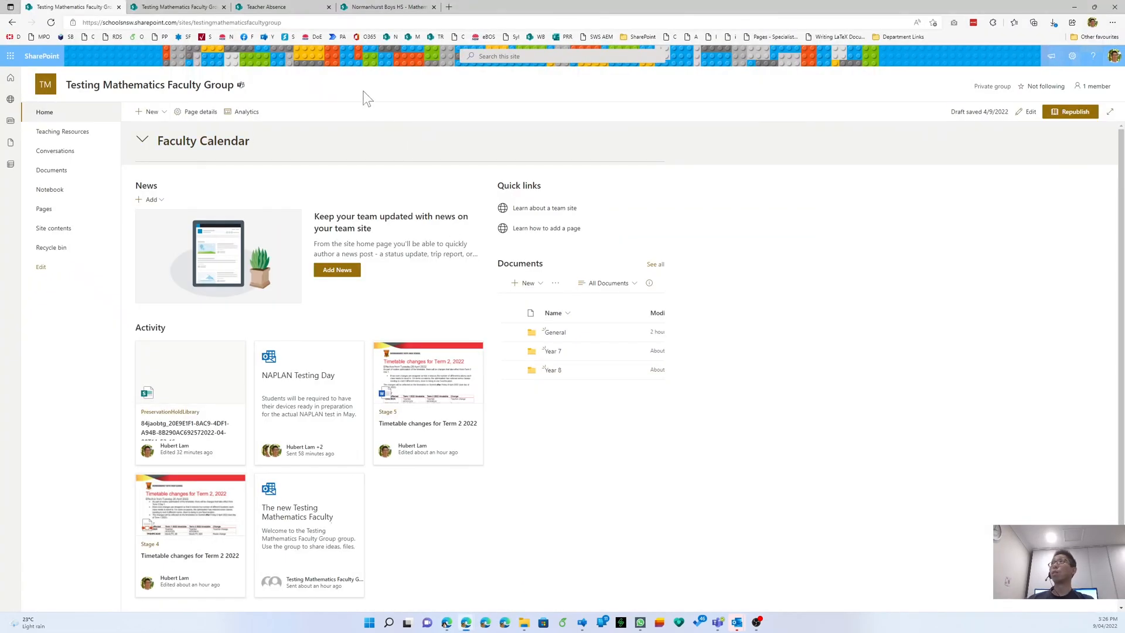
# - Close the Teacher Absence page and open the Knowledgebase page in its own tab
pyautogui.middleClick(291, 7)
pyautogui.click(289, 7)
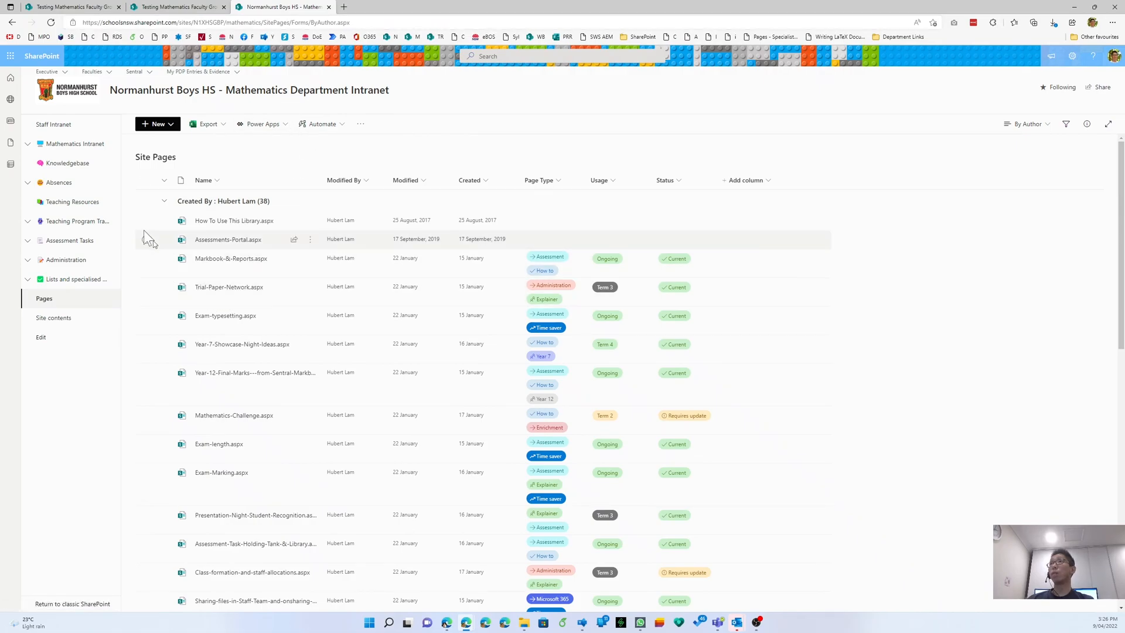
pyautogui.click(84, 169)
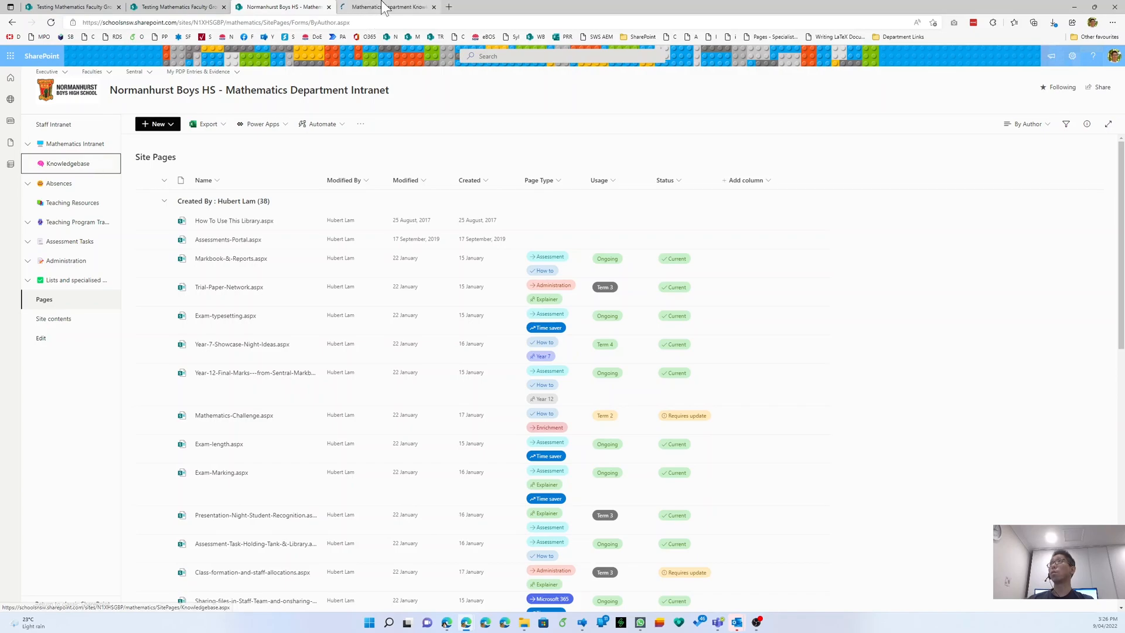
pyautogui.click(384, 7)
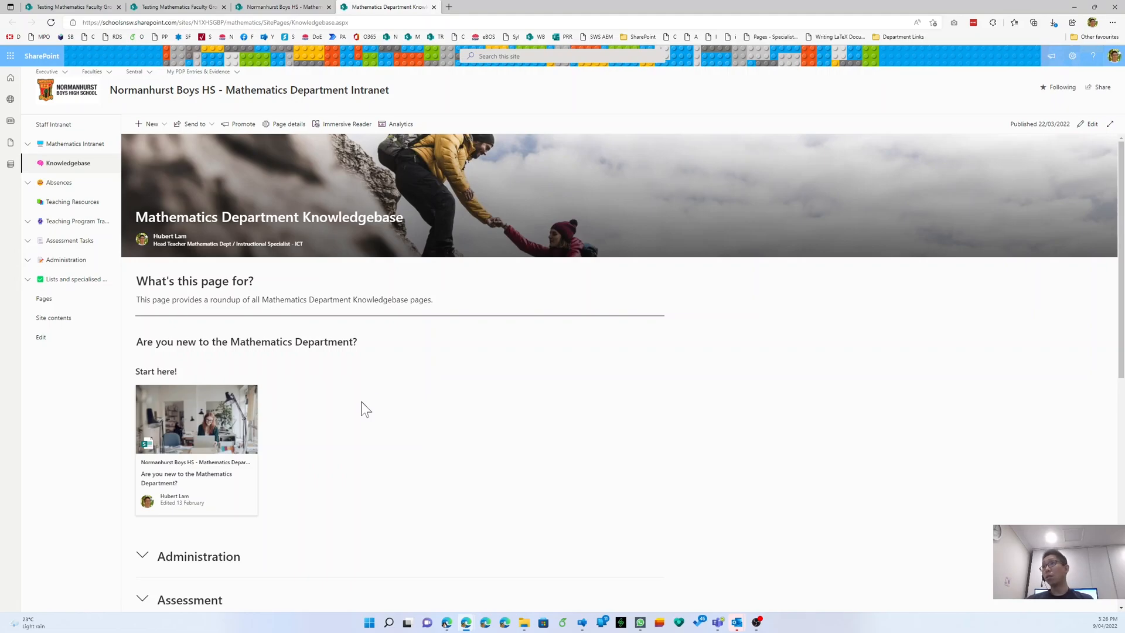
# - Expand Administration and Assessment on the Knowledgebase, then view all nine Assessment pages
pyautogui.scroll(-3, 365, 407)
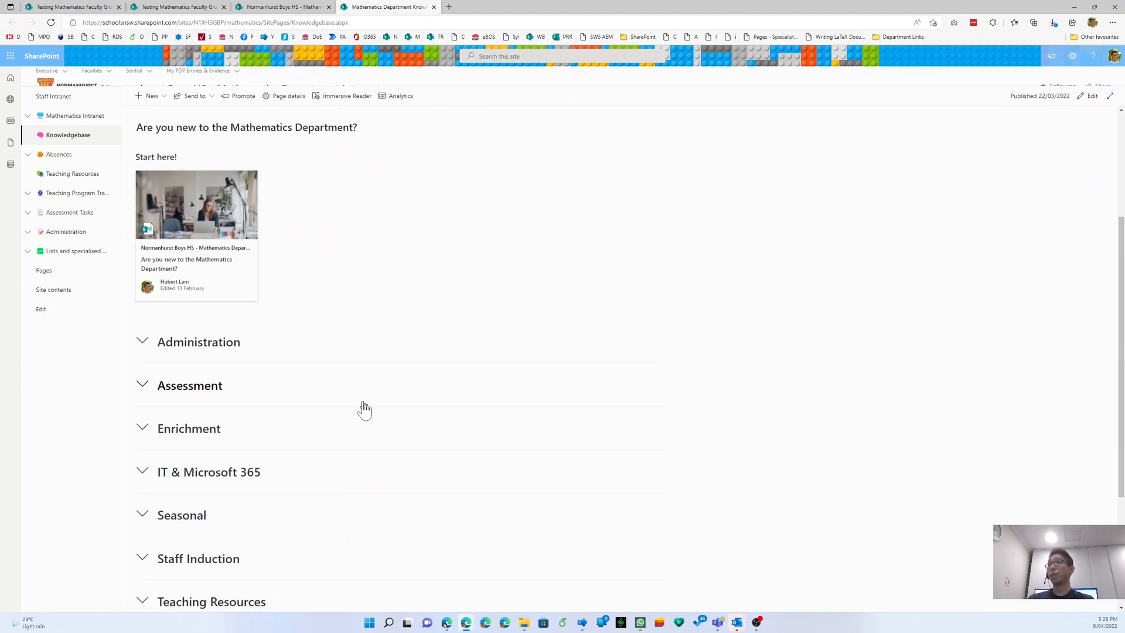
pyautogui.click(145, 345)
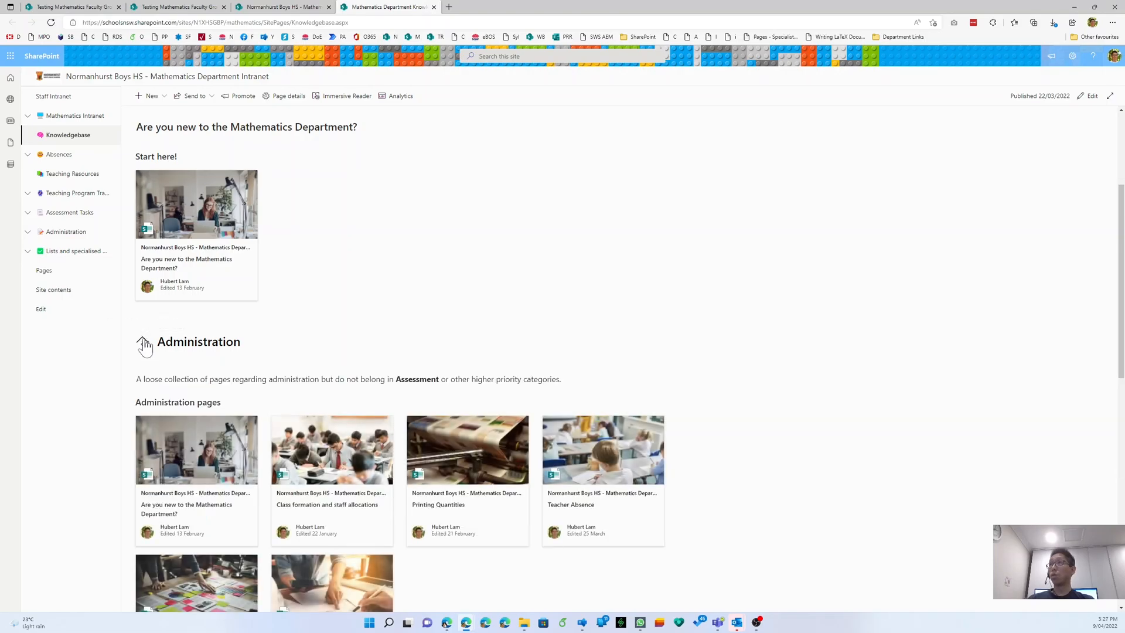
pyautogui.scroll(-2, 145, 346)
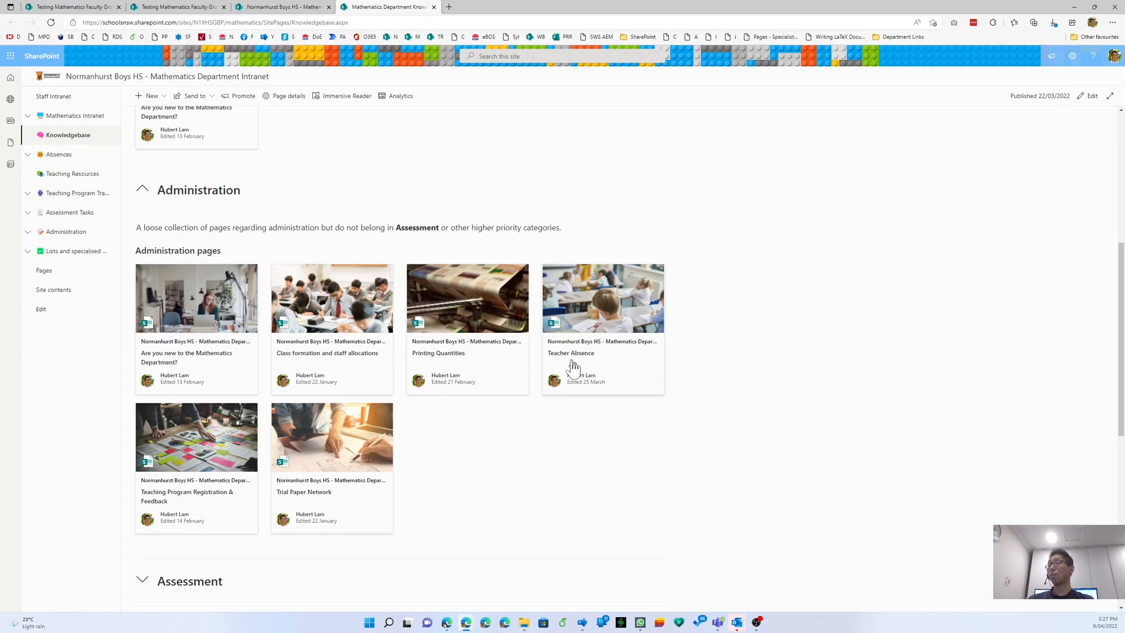
pyautogui.scroll(-4, 382, 492)
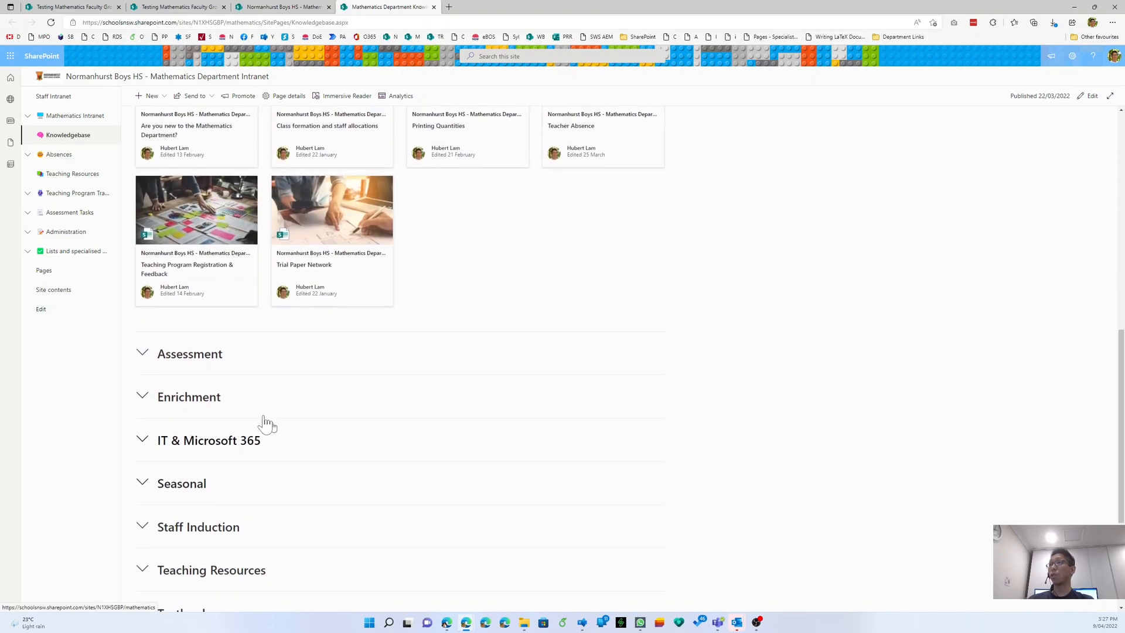
pyautogui.click(142, 355)
pyautogui.scroll(-4, 346, 369)
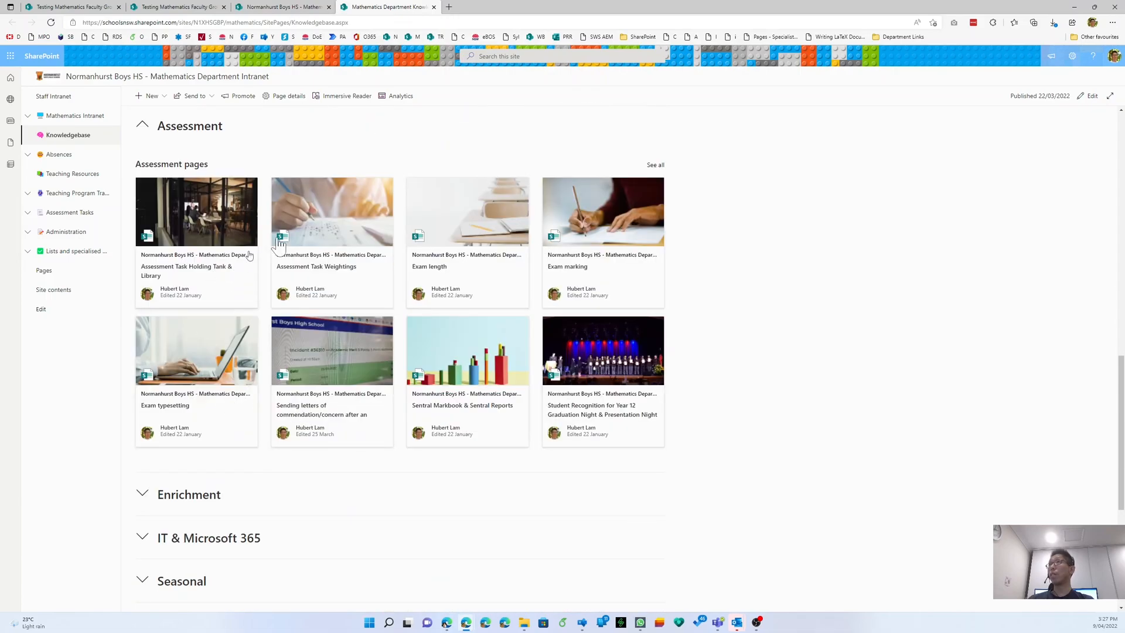
pyautogui.click(661, 166)
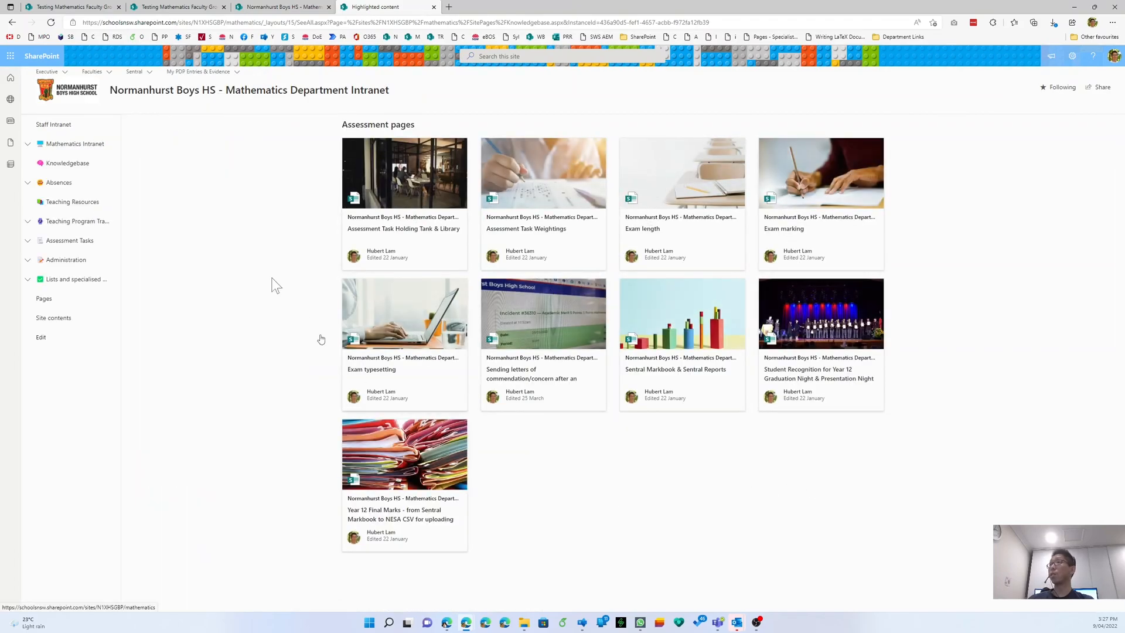
# - Go back to the Knowledgebase page and reload it
pyautogui.rightClick(213, 145)
pyautogui.click(229, 151)
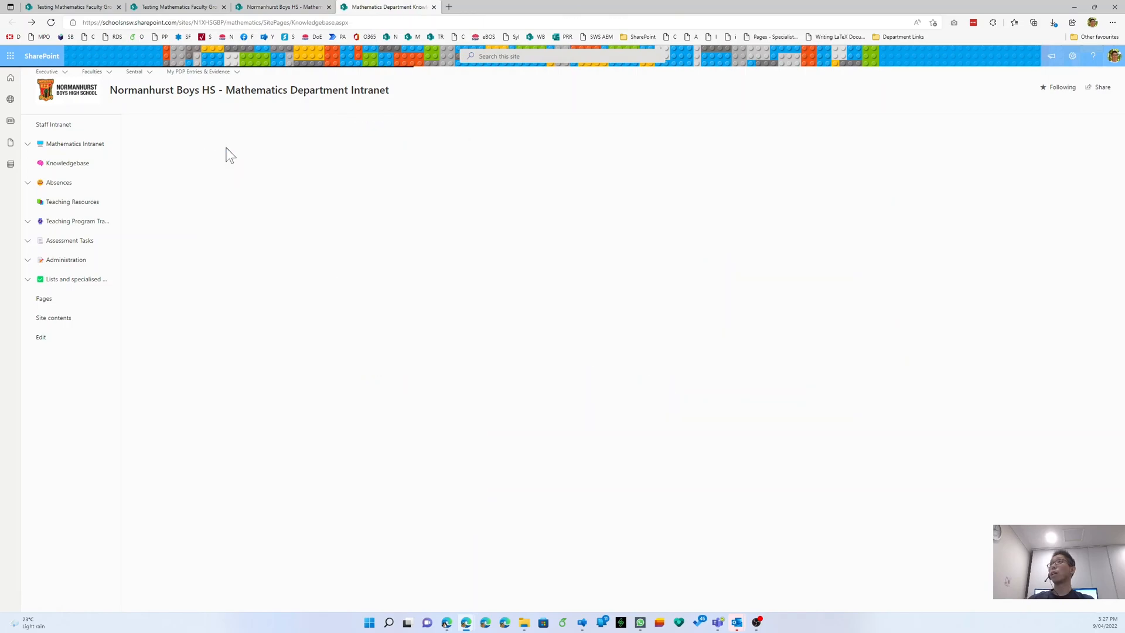
pyautogui.scroll(-5, 328, 418)
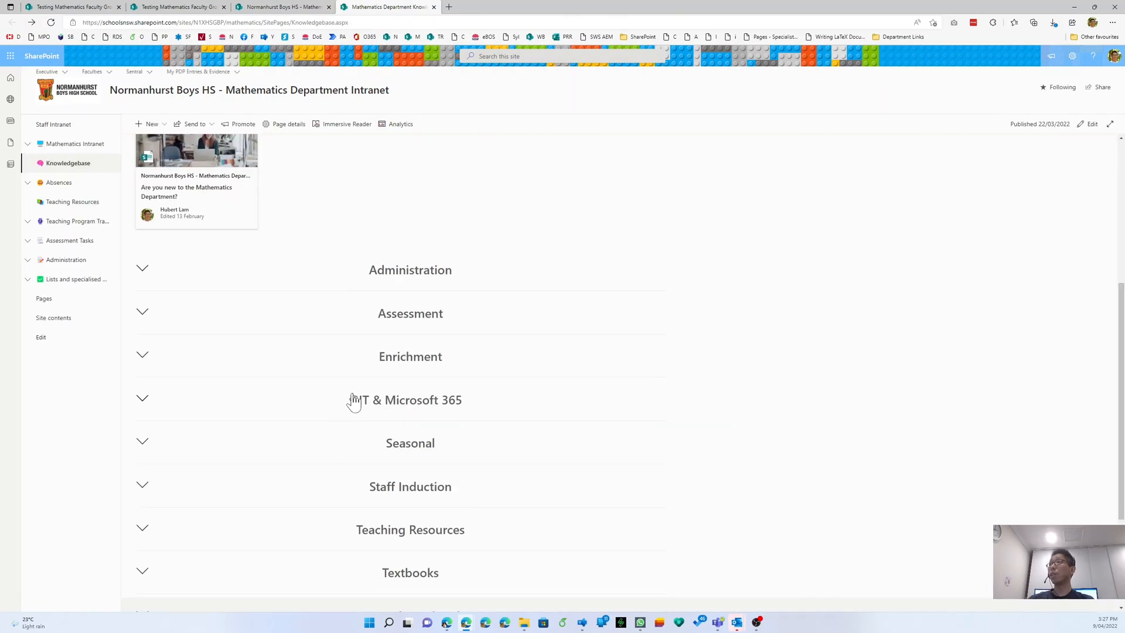
pyautogui.rightClick(784, 290)
pyautogui.click(808, 325)
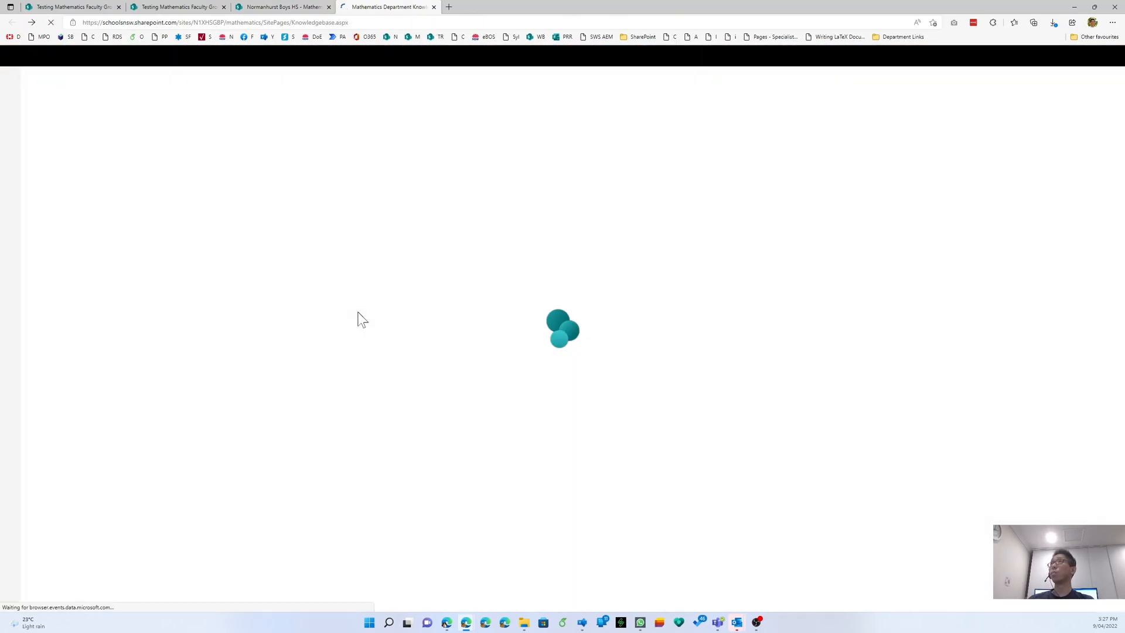
# - Expand the IT & Microsoft 365, Seasonal and Staff Induction sections of the Knowledgebase
pyautogui.scroll(-5, 164, 482)
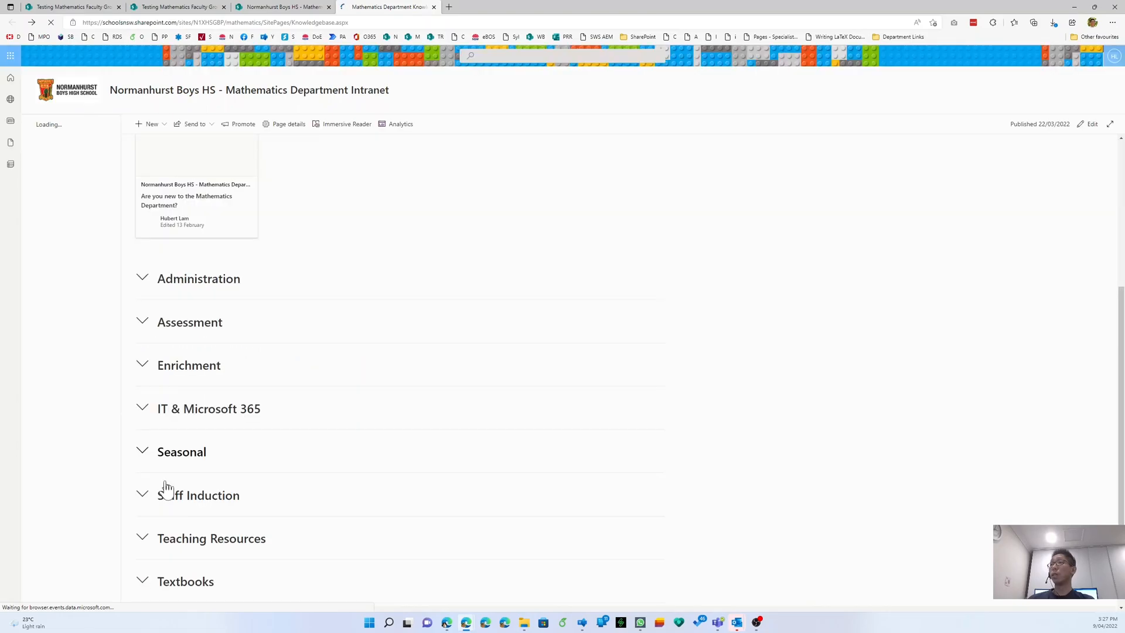
pyautogui.click(143, 401)
pyautogui.scroll(-3, 144, 405)
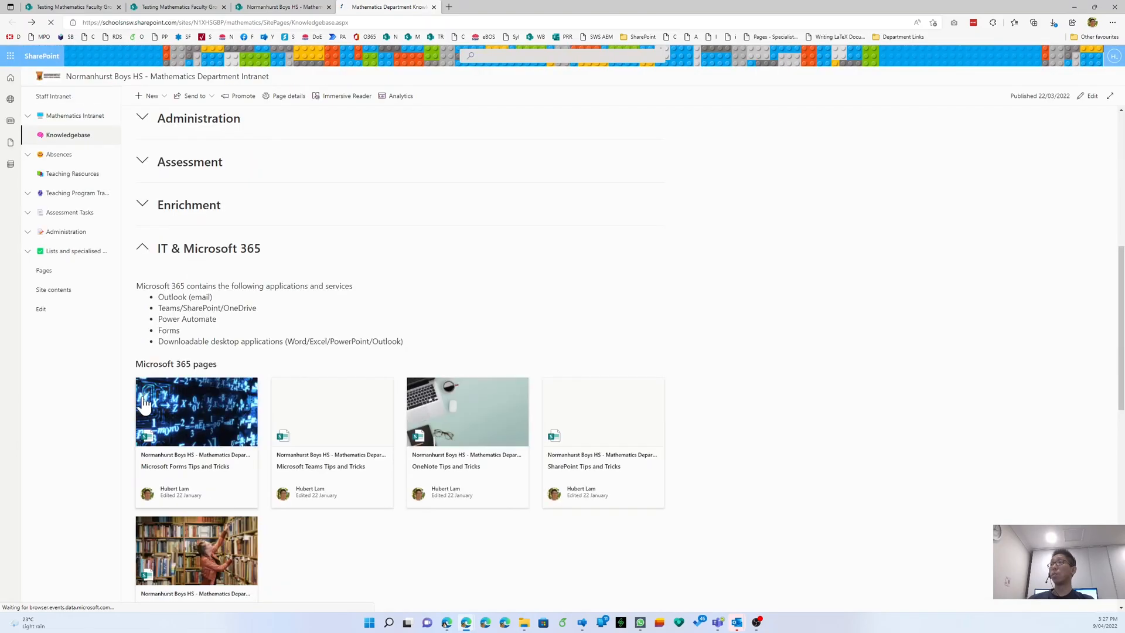
pyautogui.scroll(-1, 551, 401)
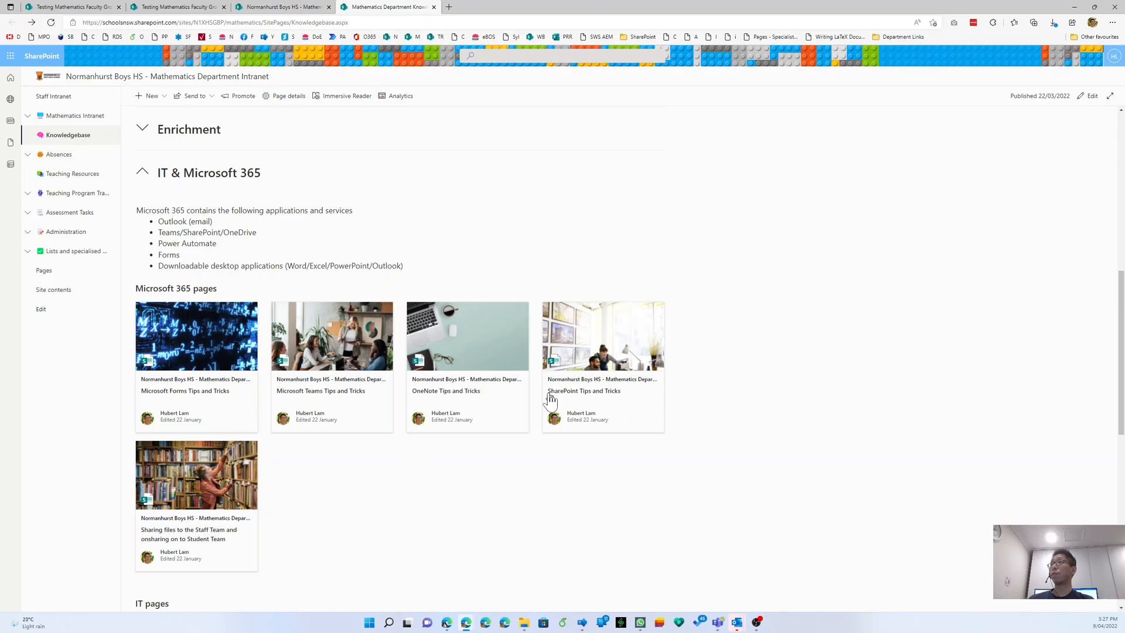
pyautogui.scroll(-2, 167, 443)
pyautogui.scroll(-3, 168, 443)
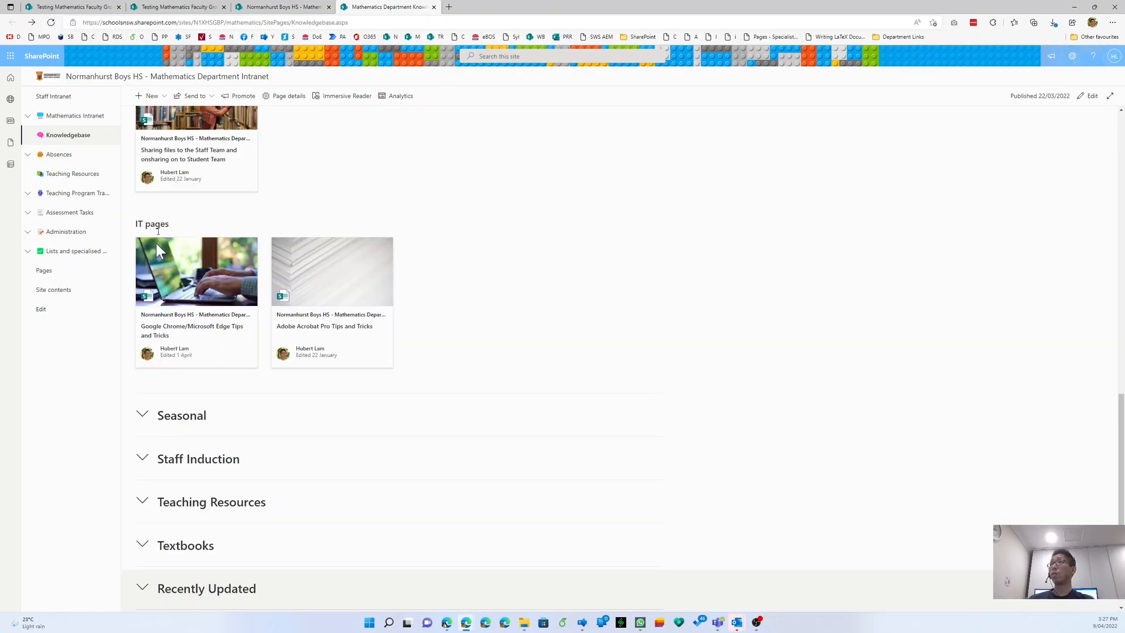
pyautogui.click(143, 416)
pyautogui.scroll(-3, 144, 418)
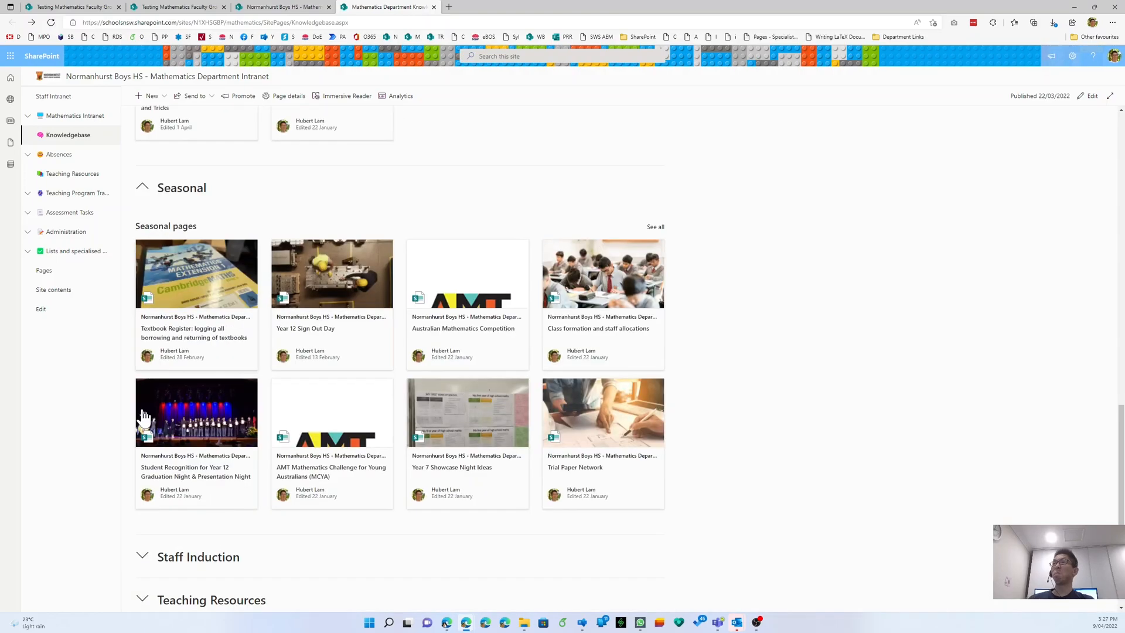
pyautogui.scroll(-2, 143, 417)
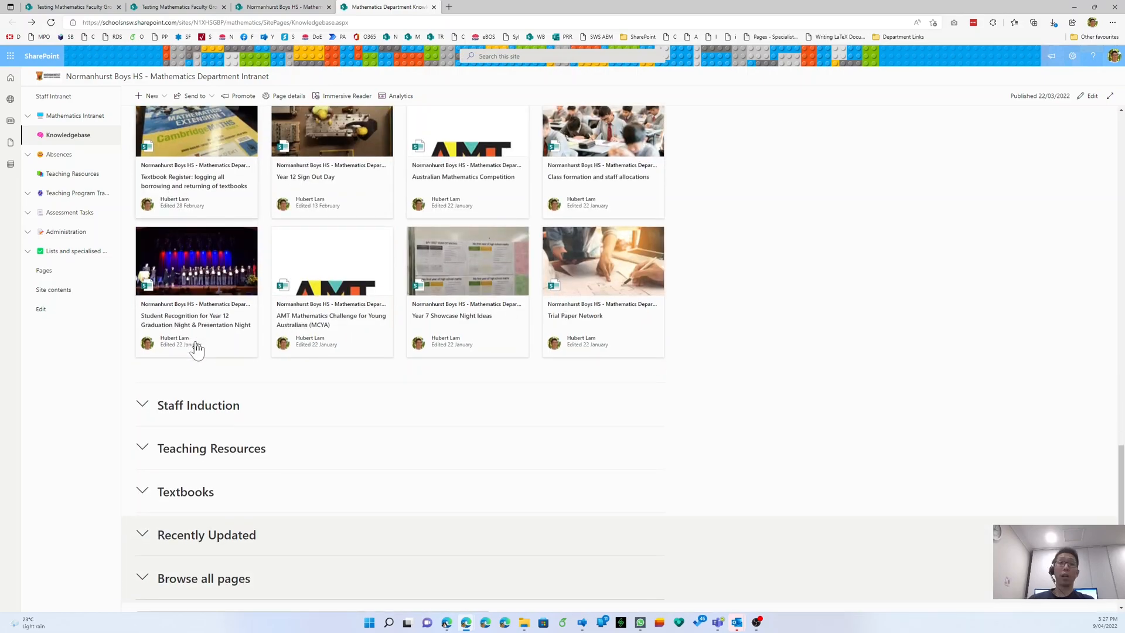
pyautogui.click(143, 406)
# - Review the expanded sections, then return to the Site Pages library
pyautogui.scroll(-3, 146, 403)
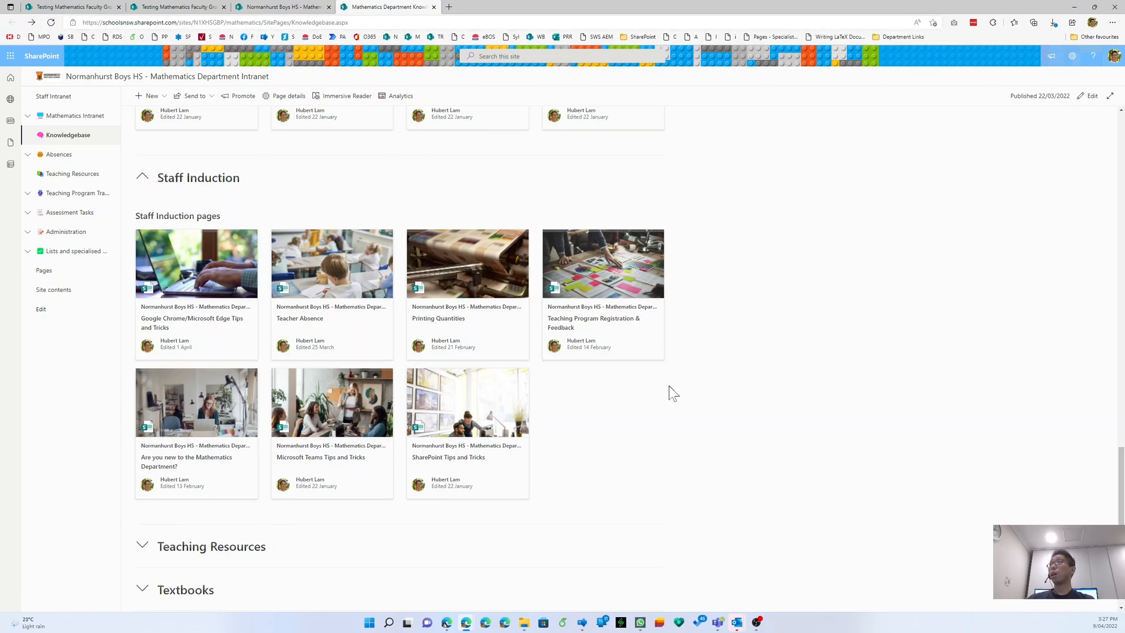
pyautogui.scroll(-10, 670, 385)
pyautogui.scroll(5, 674, 390)
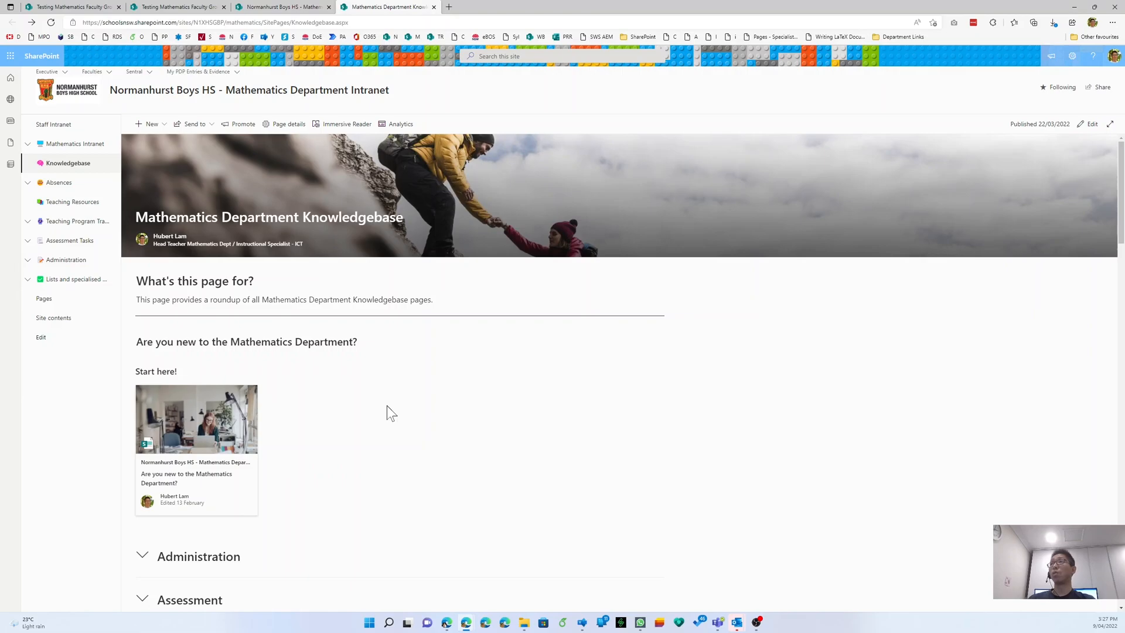
pyautogui.scroll(-2, 387, 413)
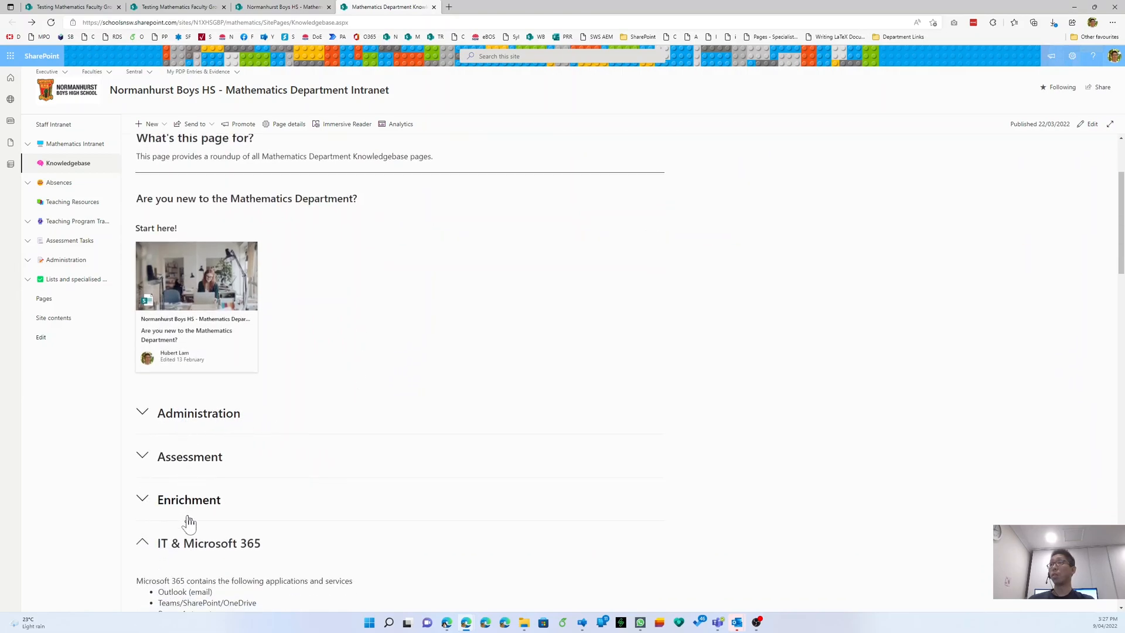
pyautogui.scroll(-5, 188, 521)
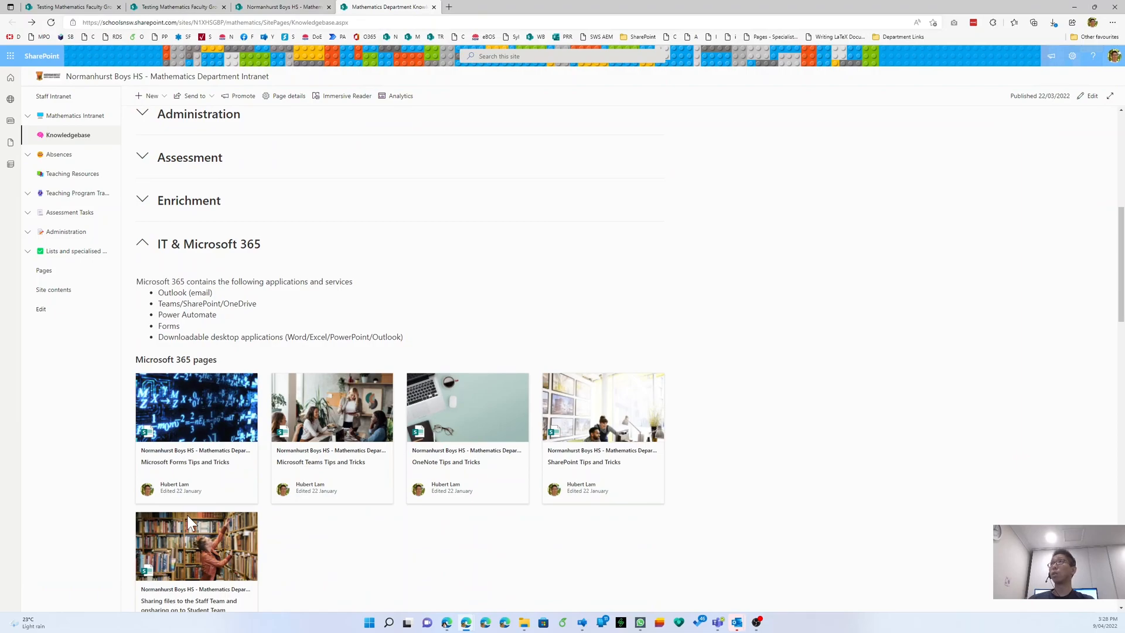
pyautogui.click(251, 7)
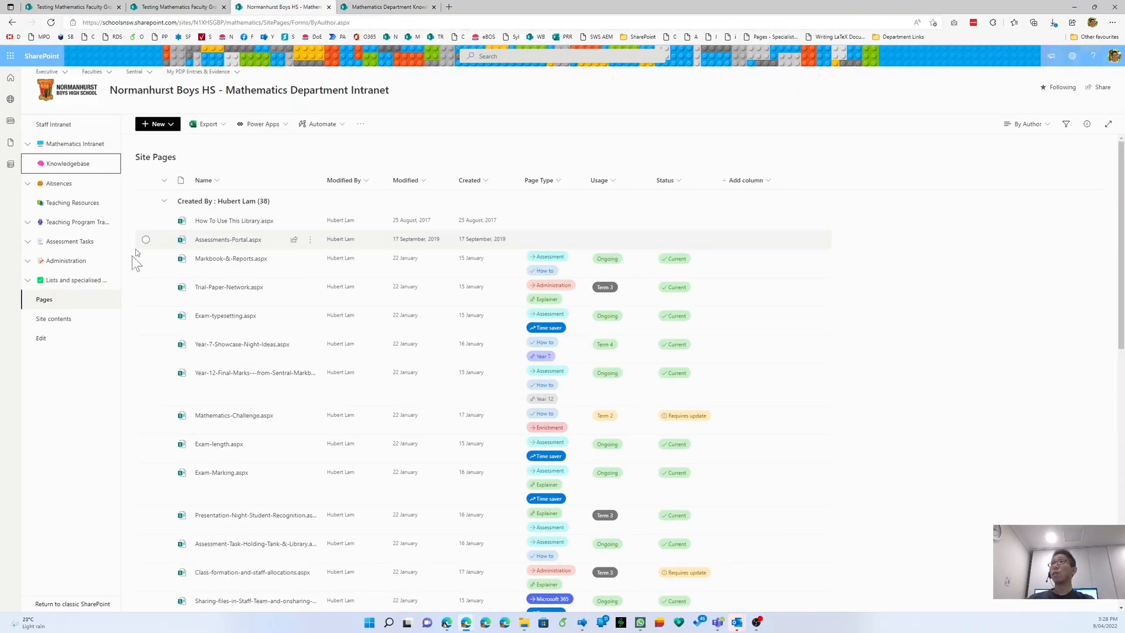
# - Open the Page Type column header menu to reach its Edit and Format this column options
pyautogui.press('ctrl')
pyautogui.press('ctrl')
pyautogui.press('ctrl')
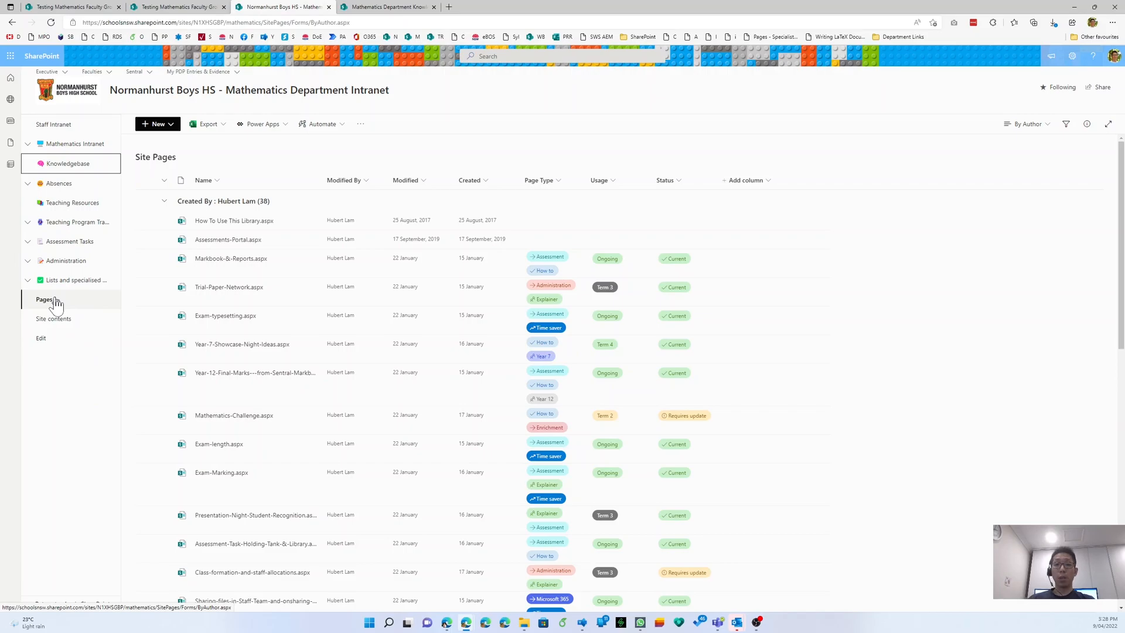
pyautogui.moveTo(220, 230)
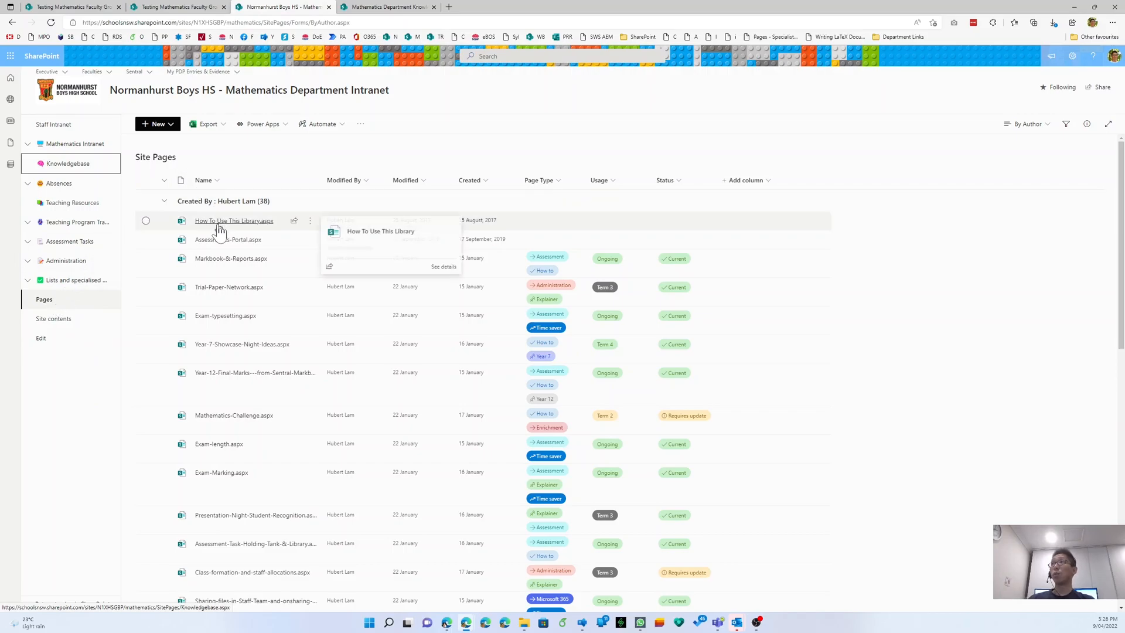
pyautogui.press('ctrl')
pyautogui.press('ctrl')
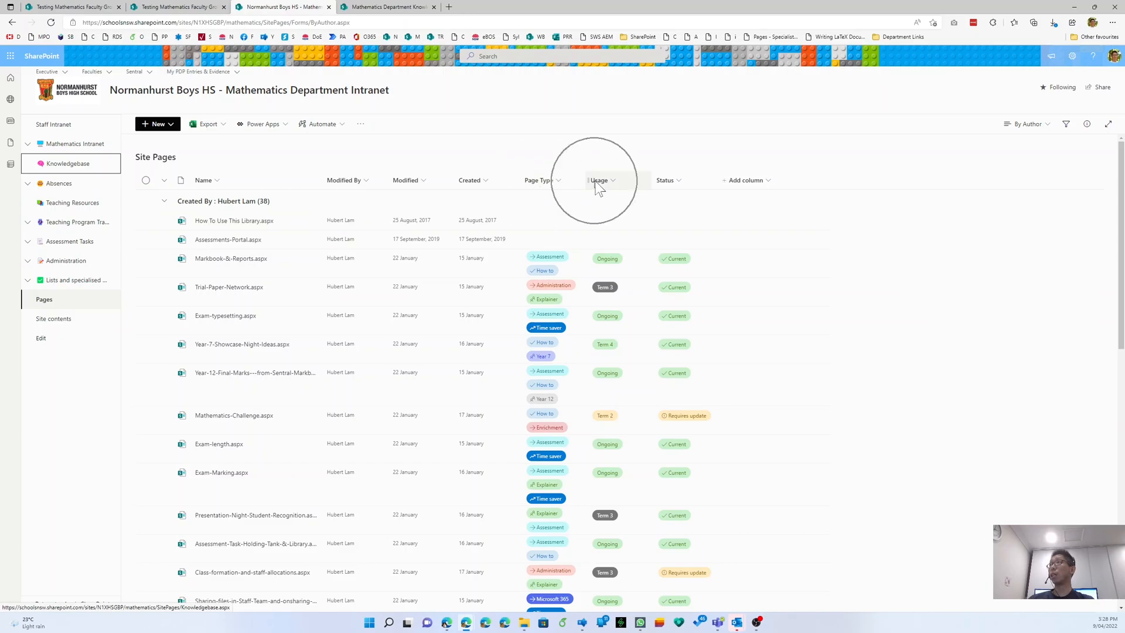
pyautogui.press('ctrl')
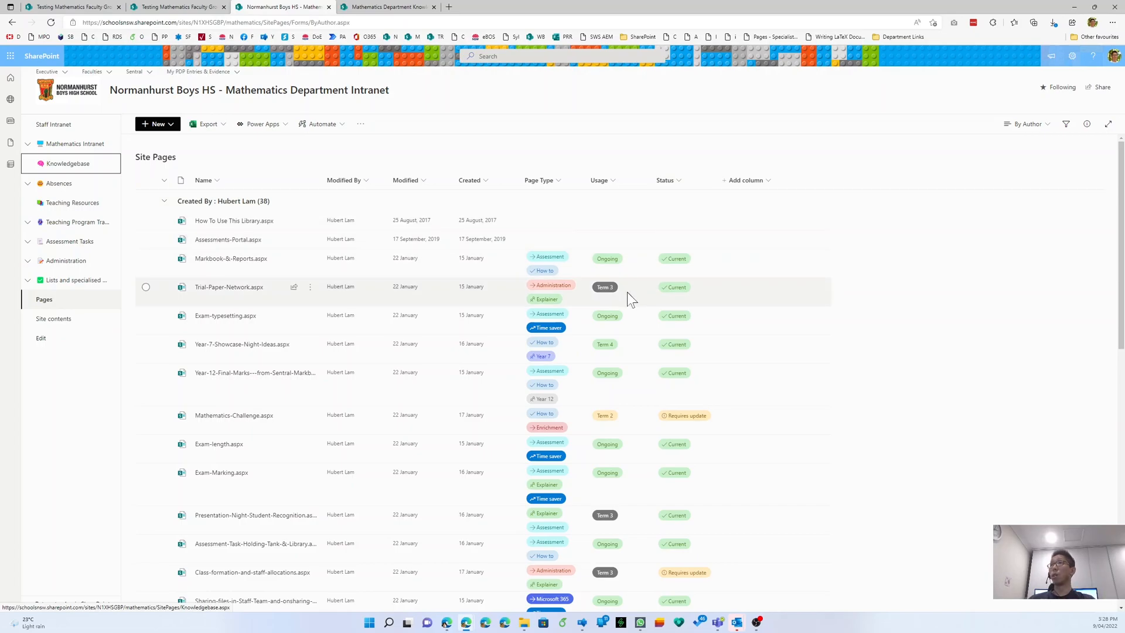
pyautogui.moveTo(229, 321)
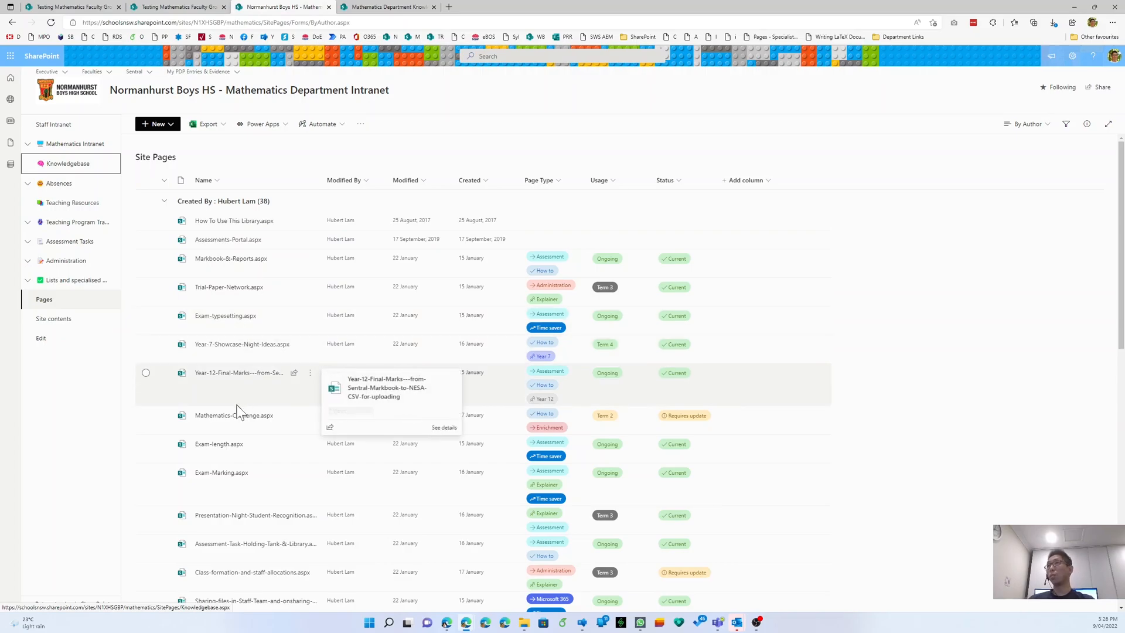
pyautogui.moveTo(234, 420)
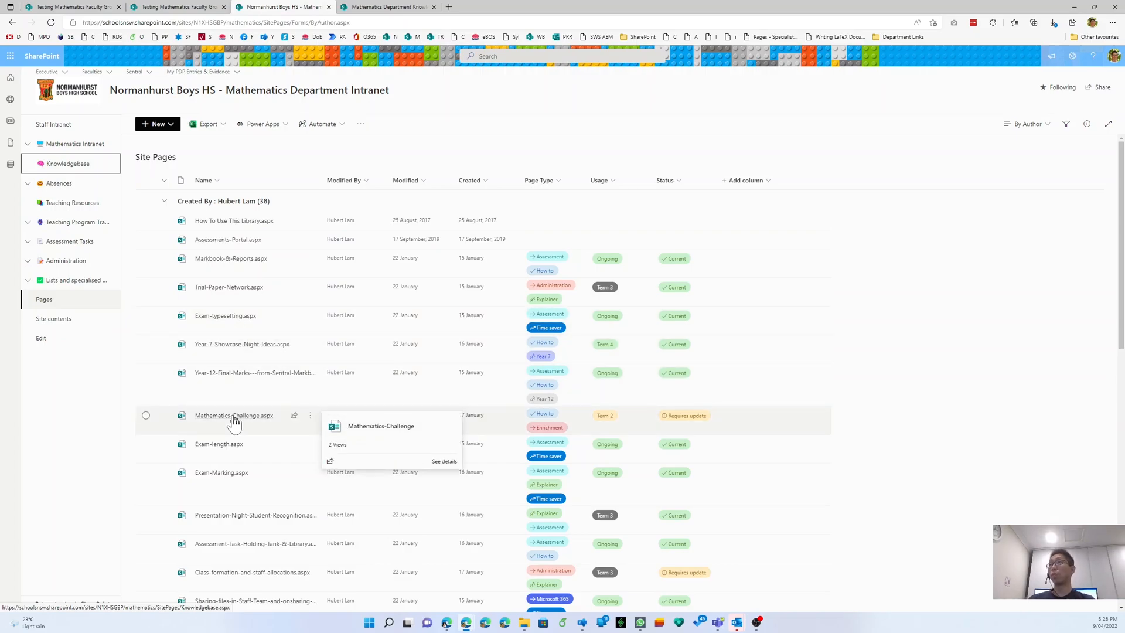
pyautogui.moveTo(233, 476)
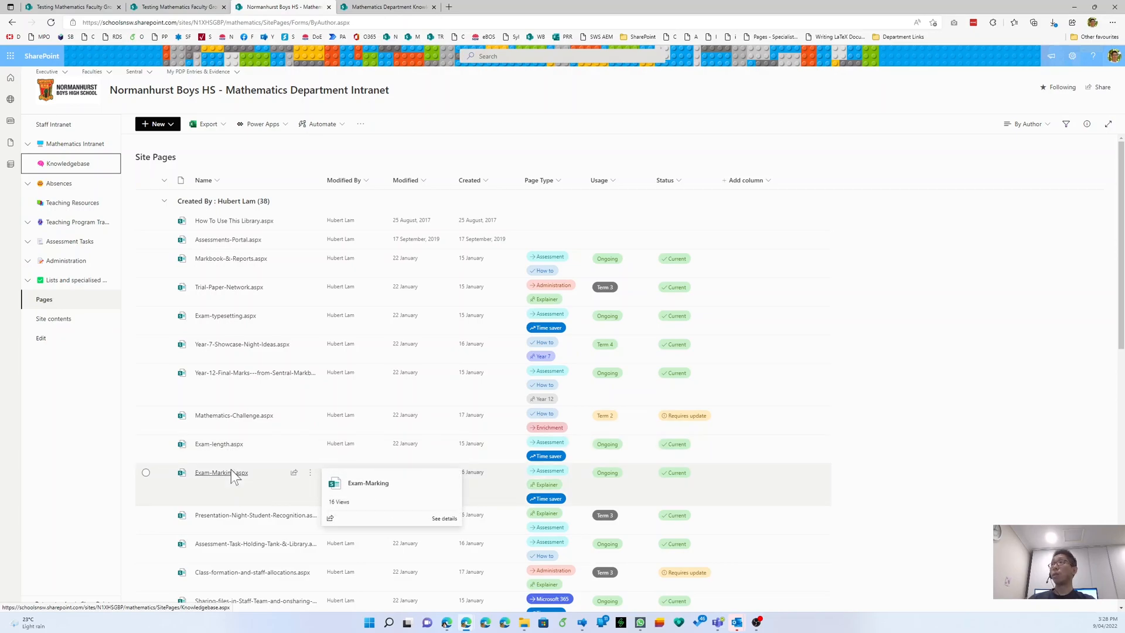
pyautogui.click(548, 182)
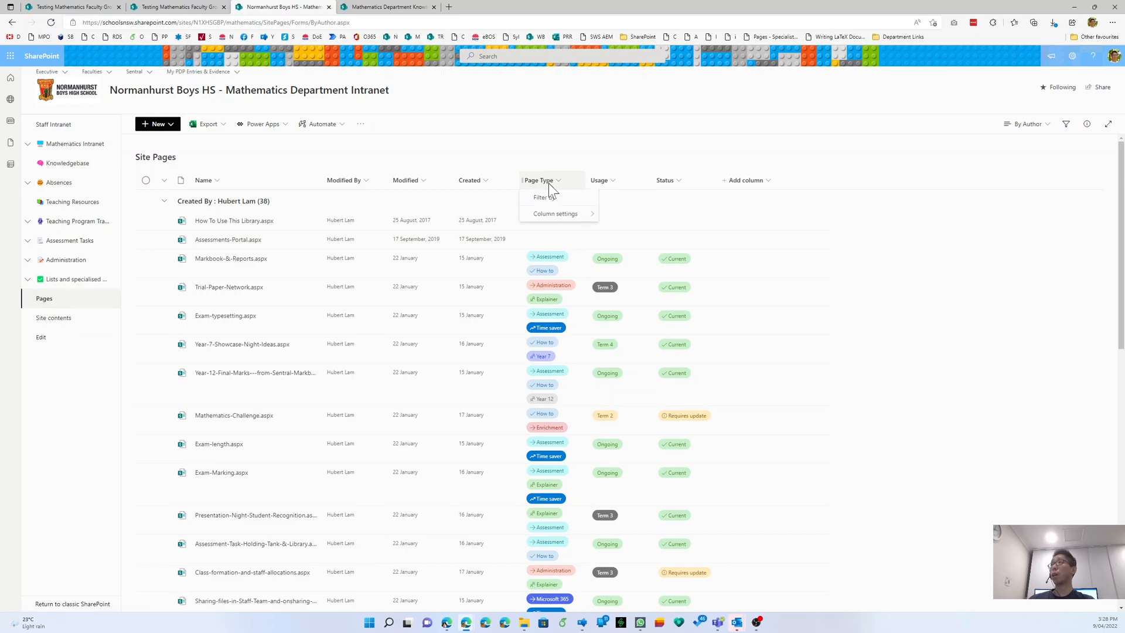
pyautogui.click(674, 150)
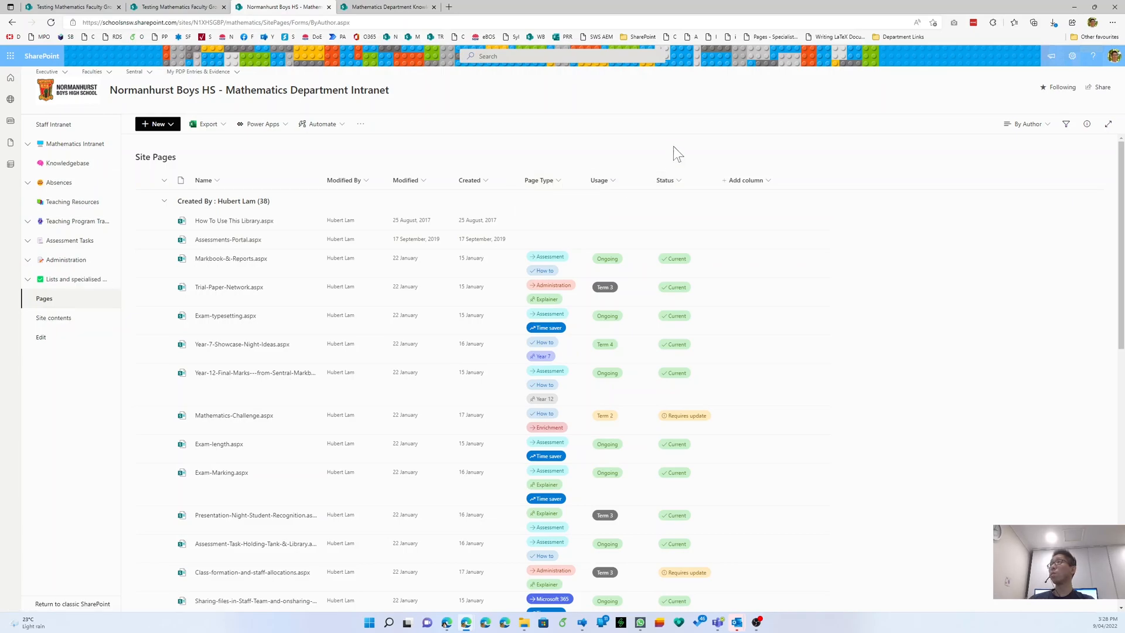
pyautogui.click(545, 255)
pyautogui.click(541, 270)
pyautogui.click(561, 179)
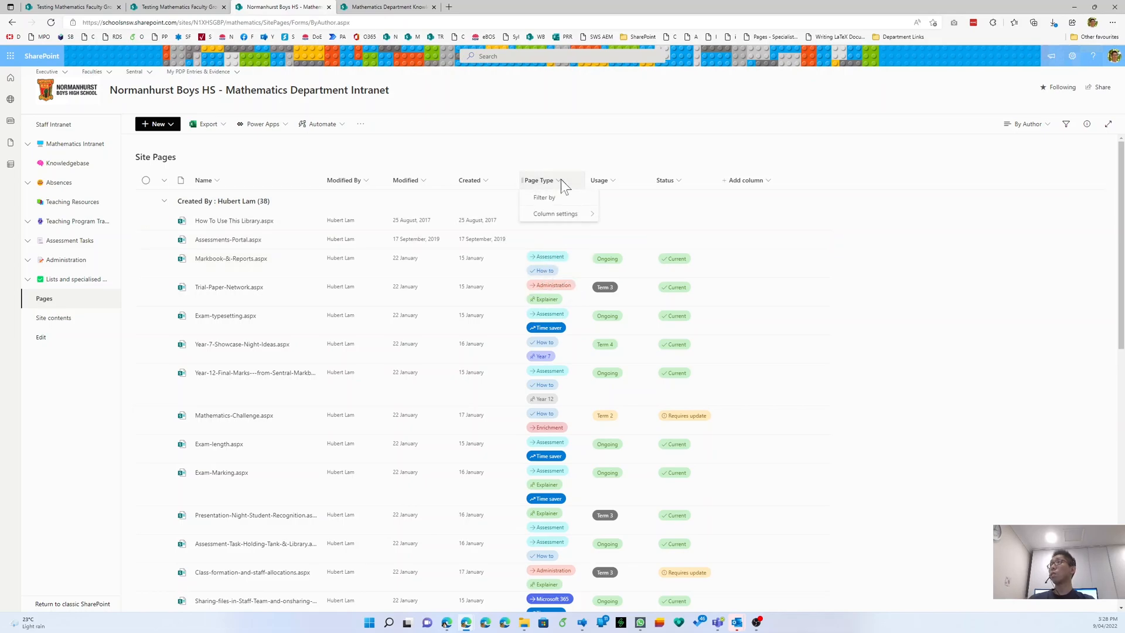
# - Review the Page Type column's choices in its edit panel and cancel without saving
pyautogui.moveTo(565, 220)
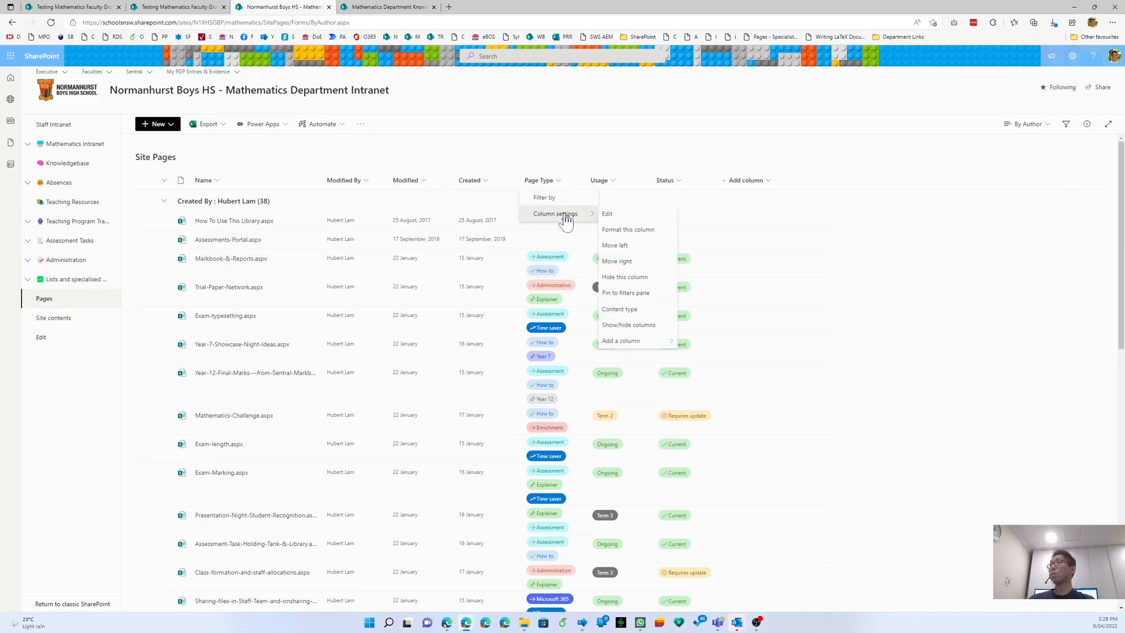
pyautogui.click(610, 214)
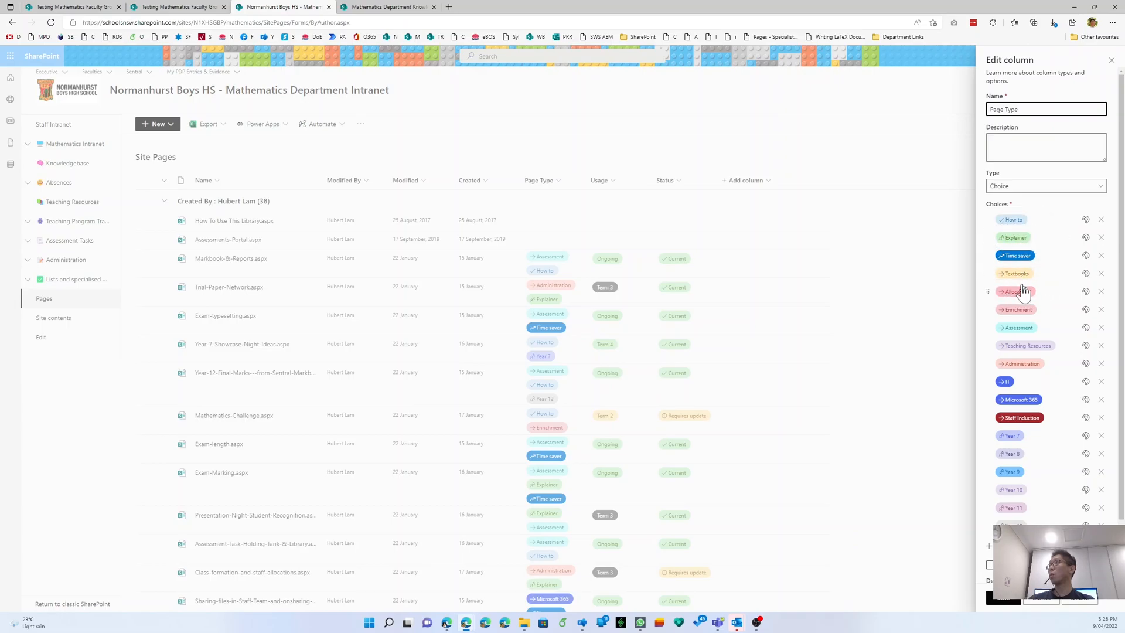
pyautogui.scroll(-1, 1023, 370)
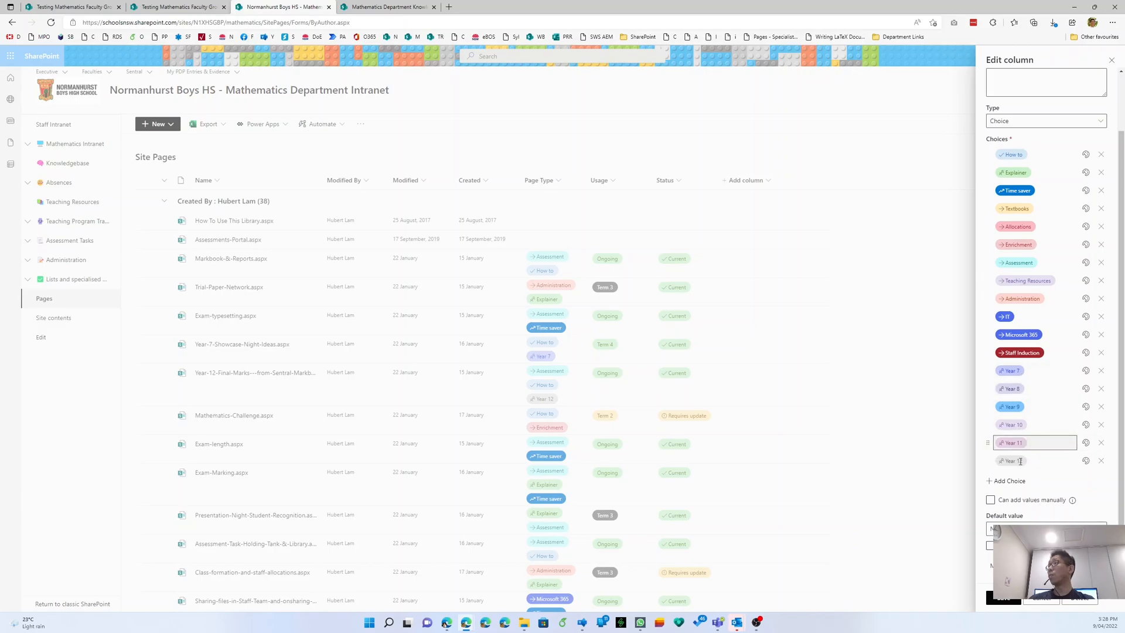
pyautogui.click(1031, 601)
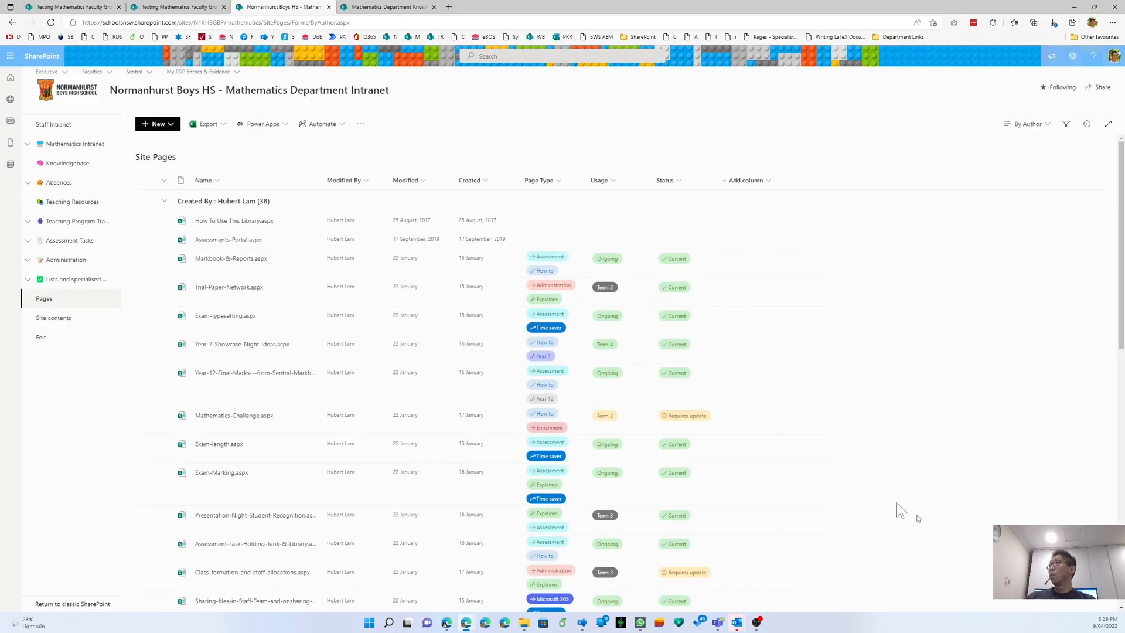
# - Review the Usage column's settings and cancel without saving
pyautogui.click(606, 185)
pyautogui.moveTo(627, 263)
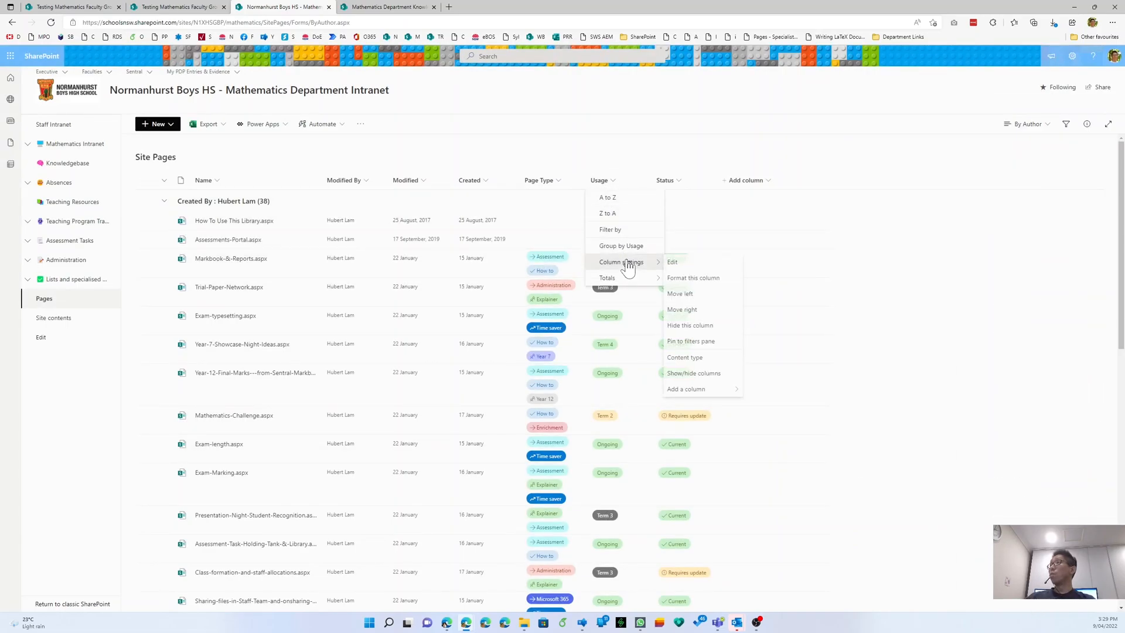
pyautogui.click(681, 264)
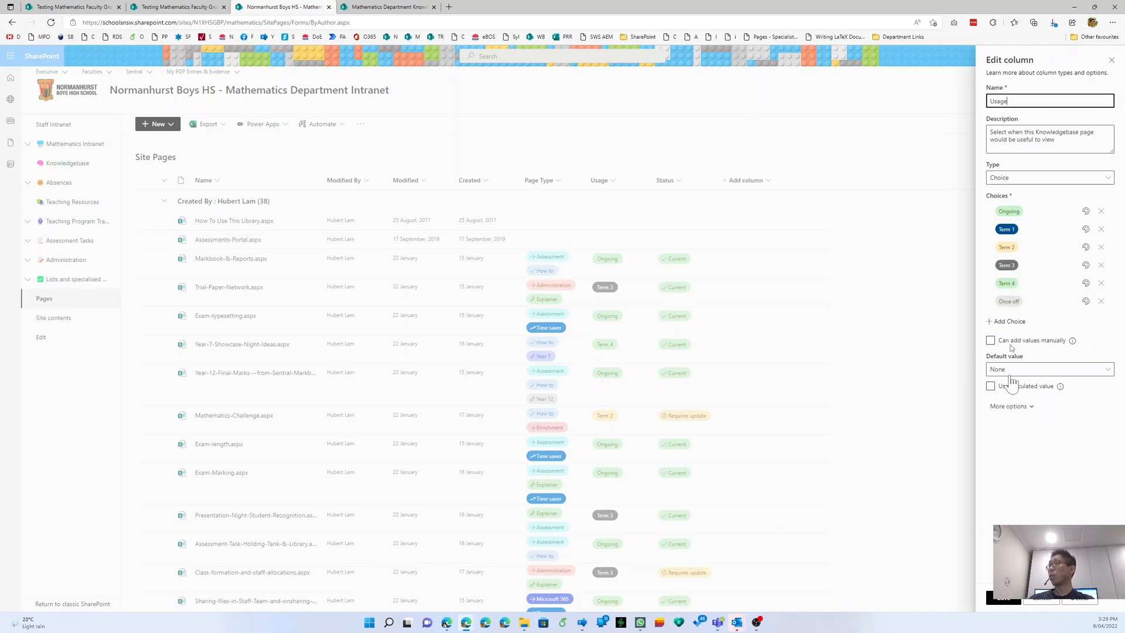
pyautogui.click(1042, 600)
# - Review the Status choices Current, Requires update, Deprecated and Historical, then cancel
pyautogui.scroll(-4, 660, 417)
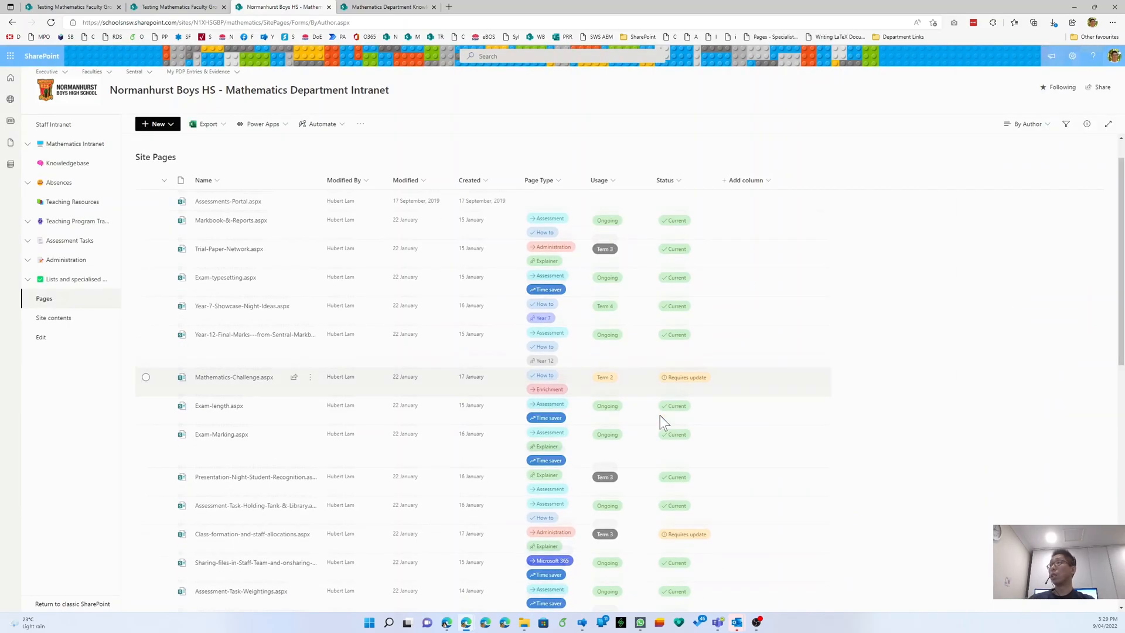
pyautogui.scroll(-7, 660, 416)
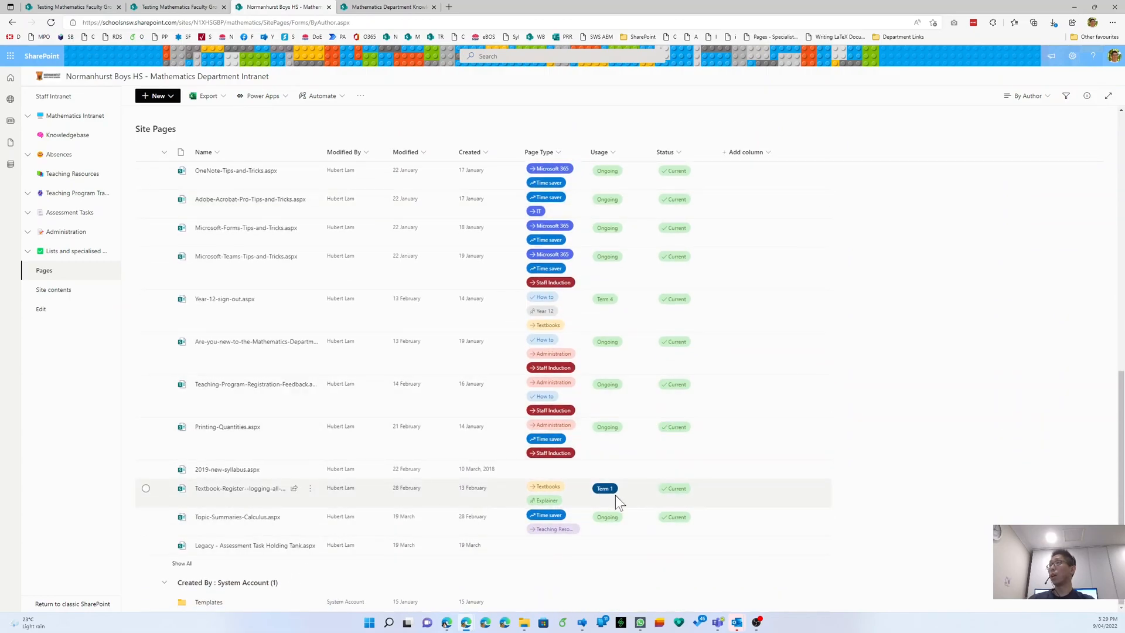
pyautogui.scroll(1, 611, 411)
pyautogui.scroll(9, 610, 406)
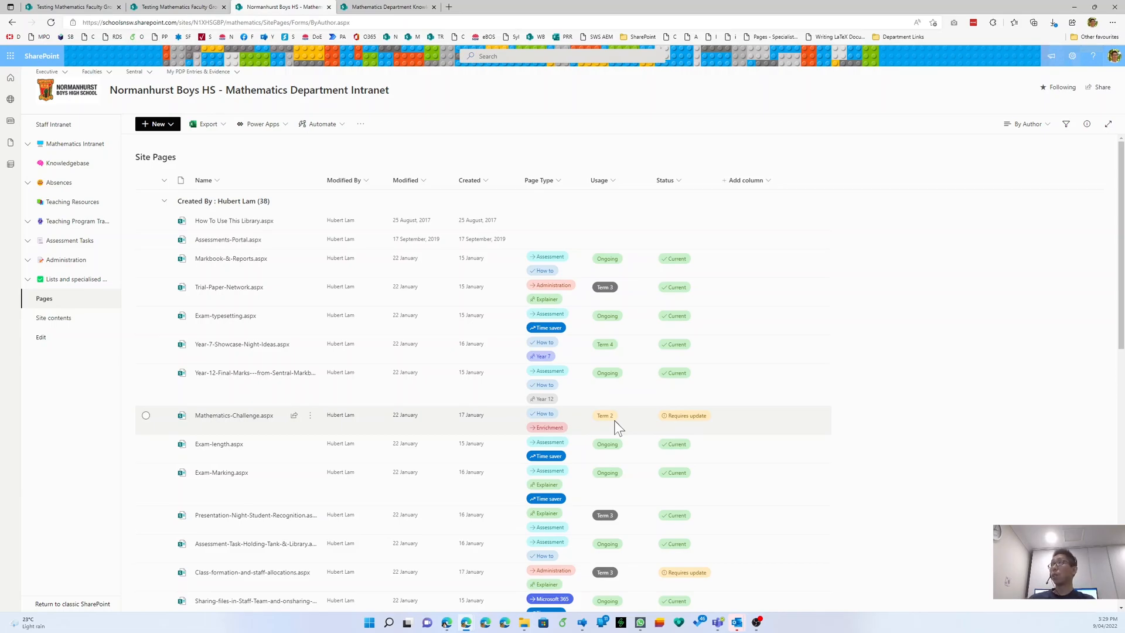
pyautogui.click(673, 182)
pyautogui.moveTo(692, 268)
pyautogui.click(740, 263)
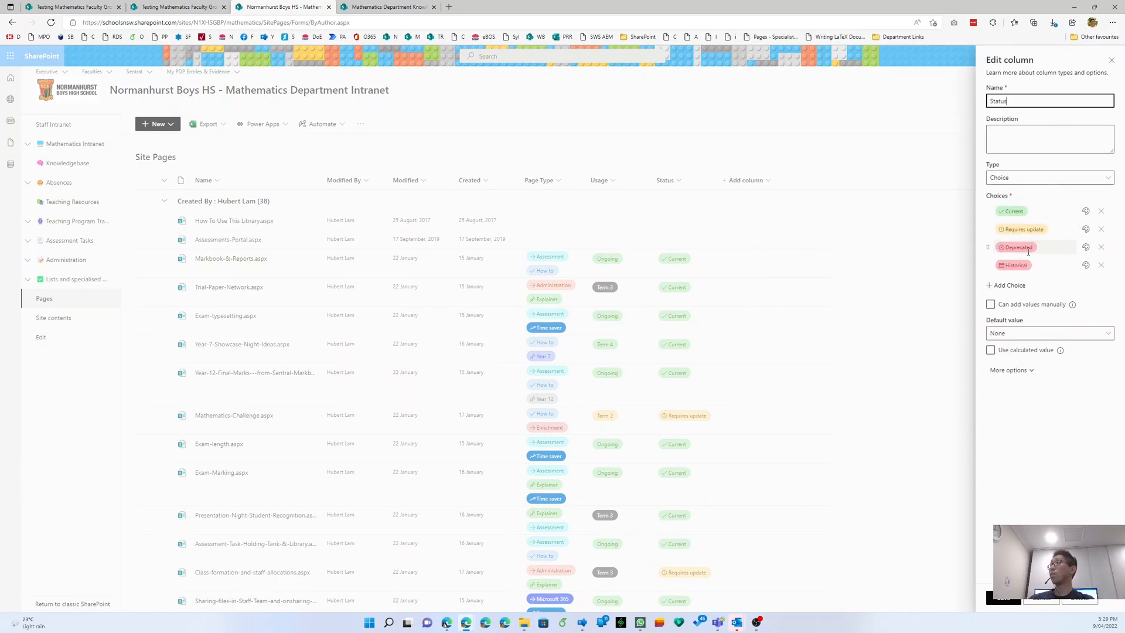
pyautogui.click(1040, 603)
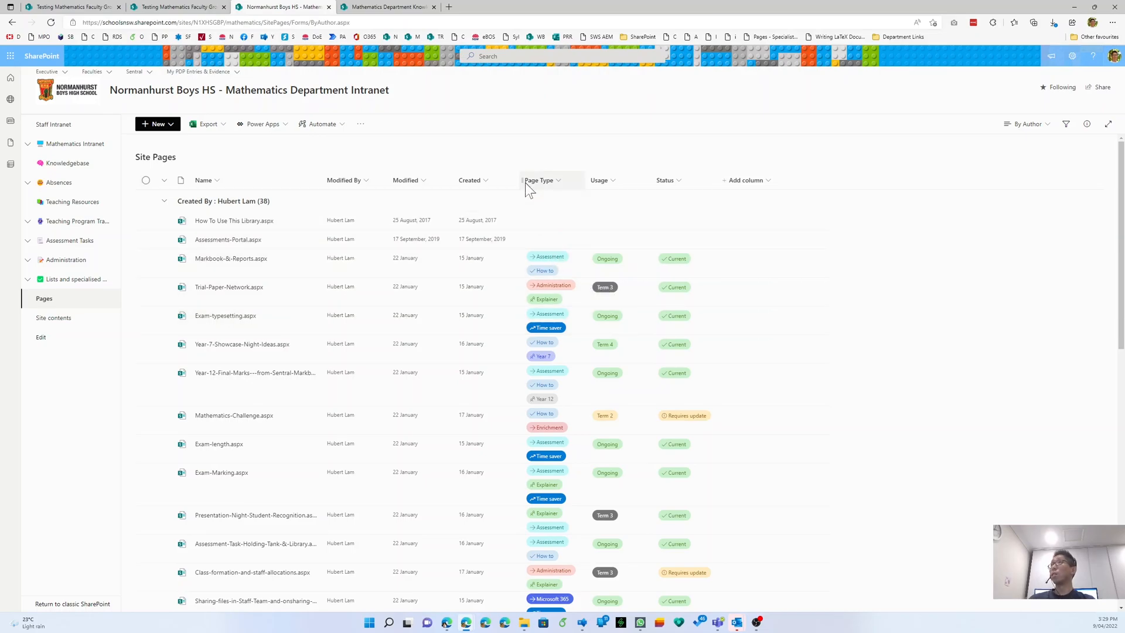
# - Open the Page Type column header menu in Site Pages once more
pyautogui.click(189, 157)
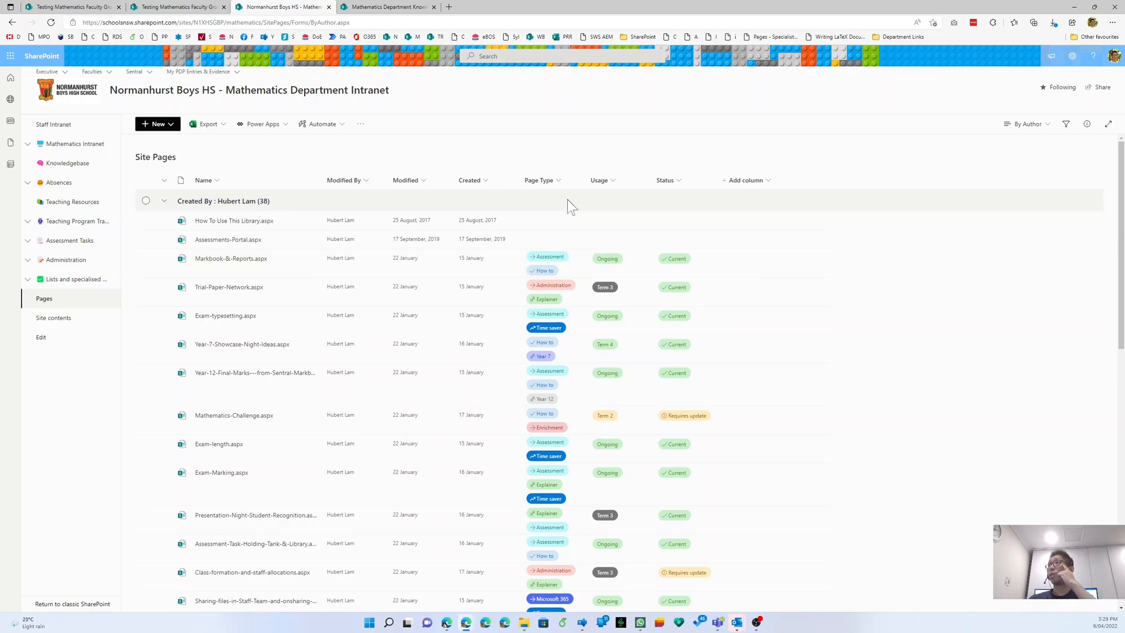
# - Cancel the Page Type edit panel unchanged and switch to the Testing Mathematics Faculty Group home page
pyautogui.moveTo(545, 217)
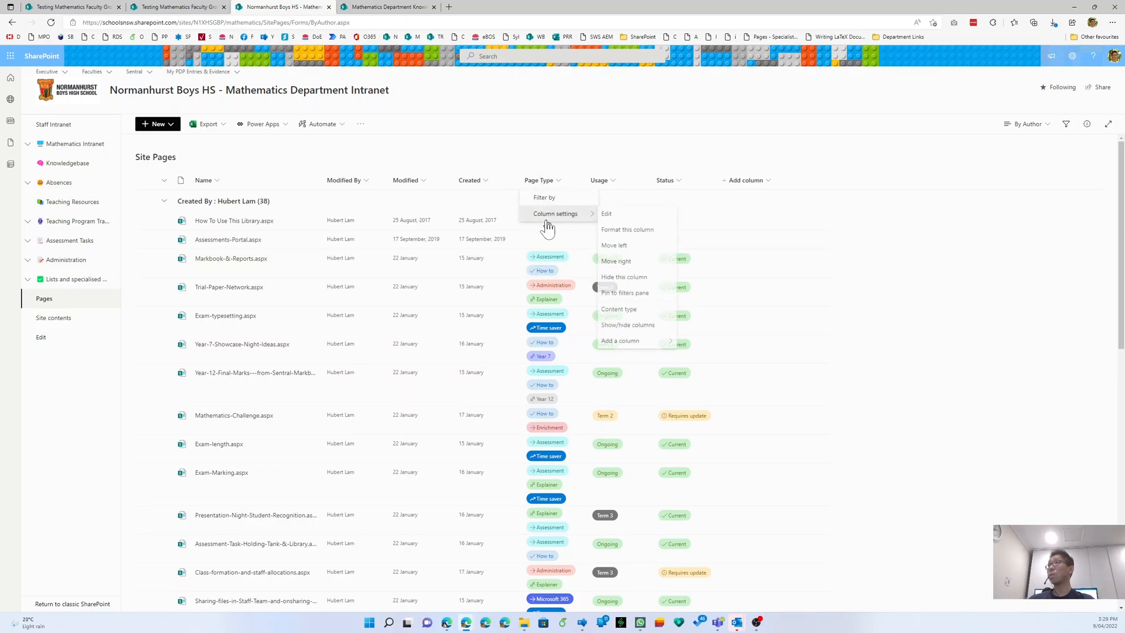
pyautogui.click(641, 218)
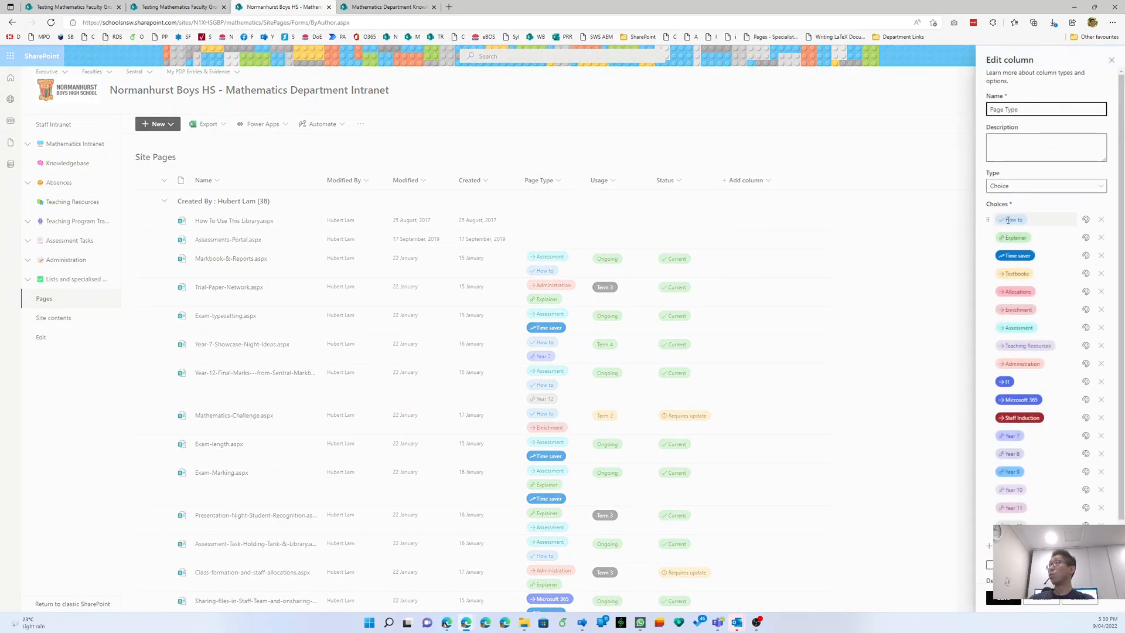
pyautogui.click(1042, 599)
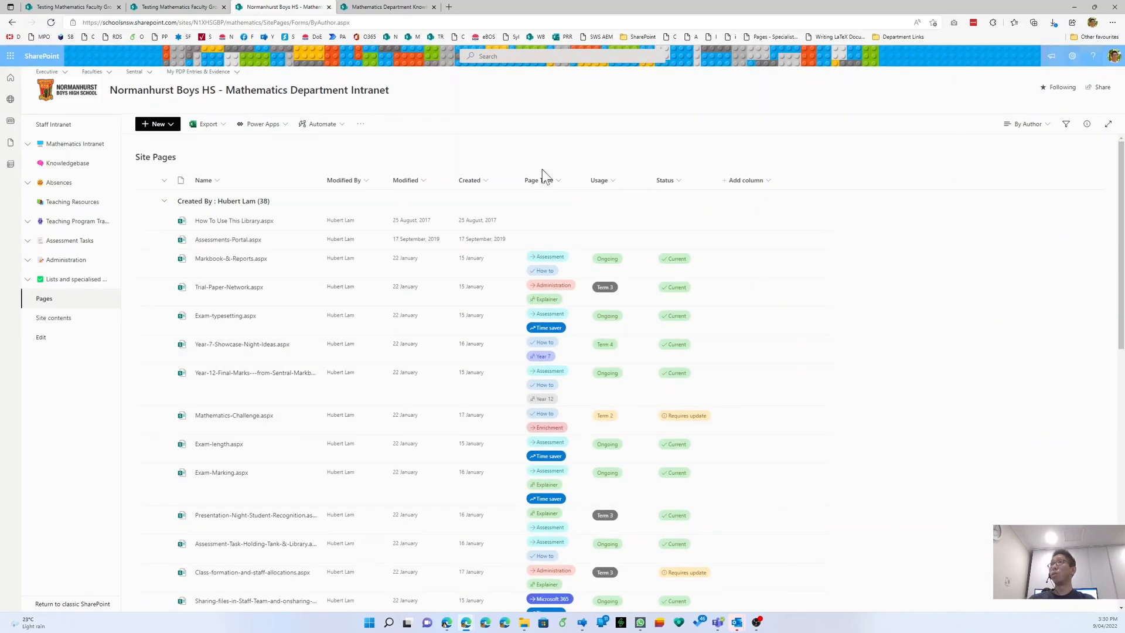
pyautogui.click(161, 6)
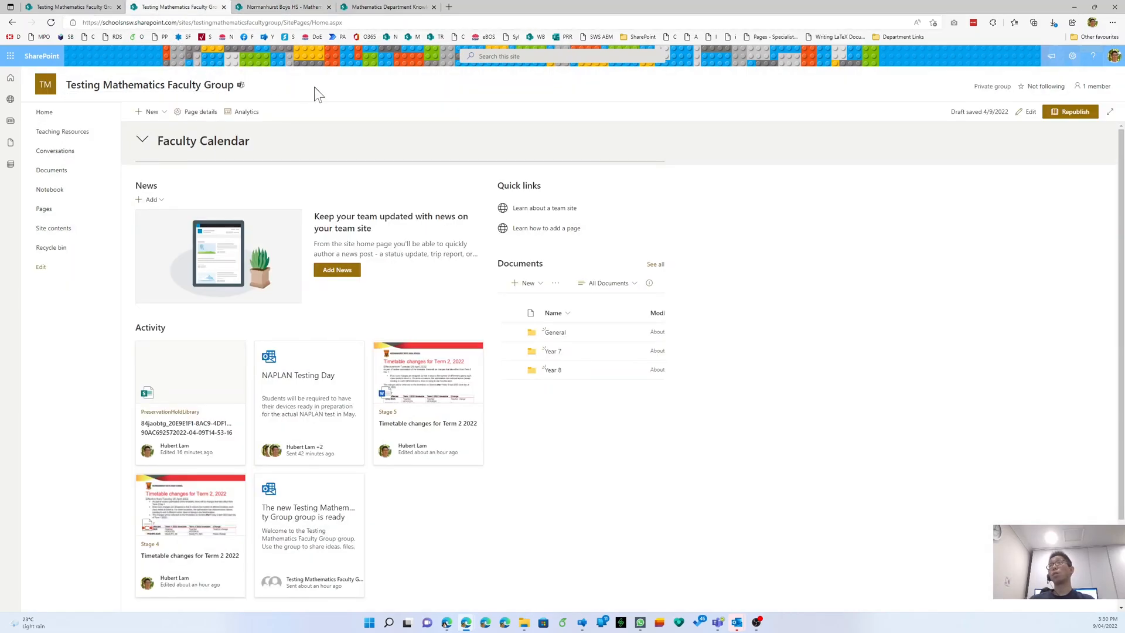
# - Start a new Choice column in the Faculty Group's Pages library, then return to the department intranet tab
pyautogui.click(70, 218)
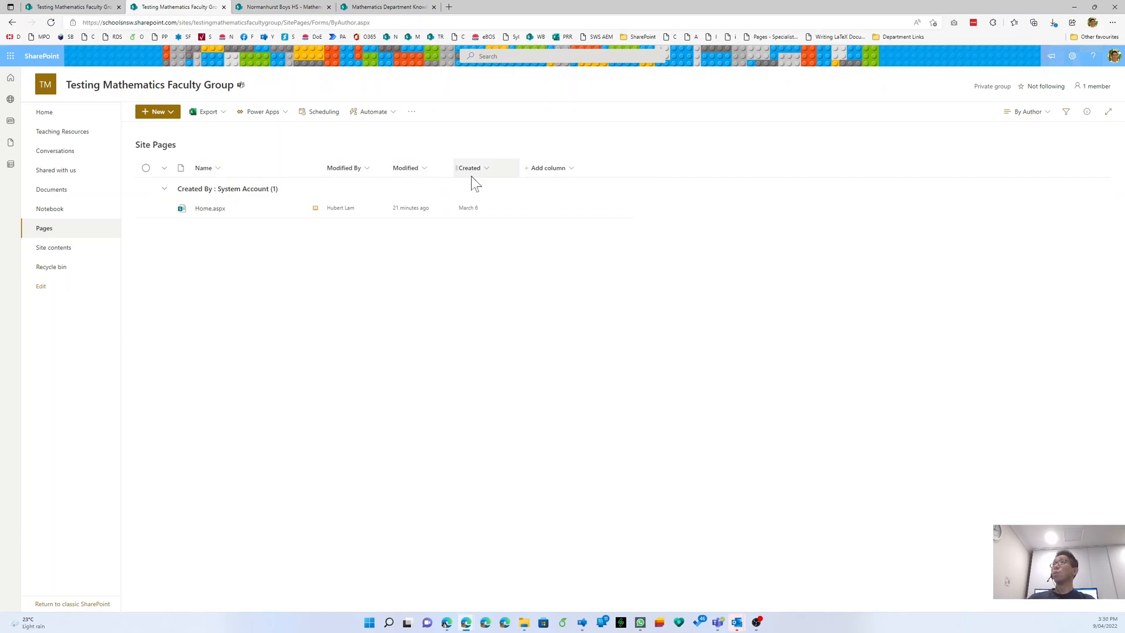
pyautogui.click(543, 176)
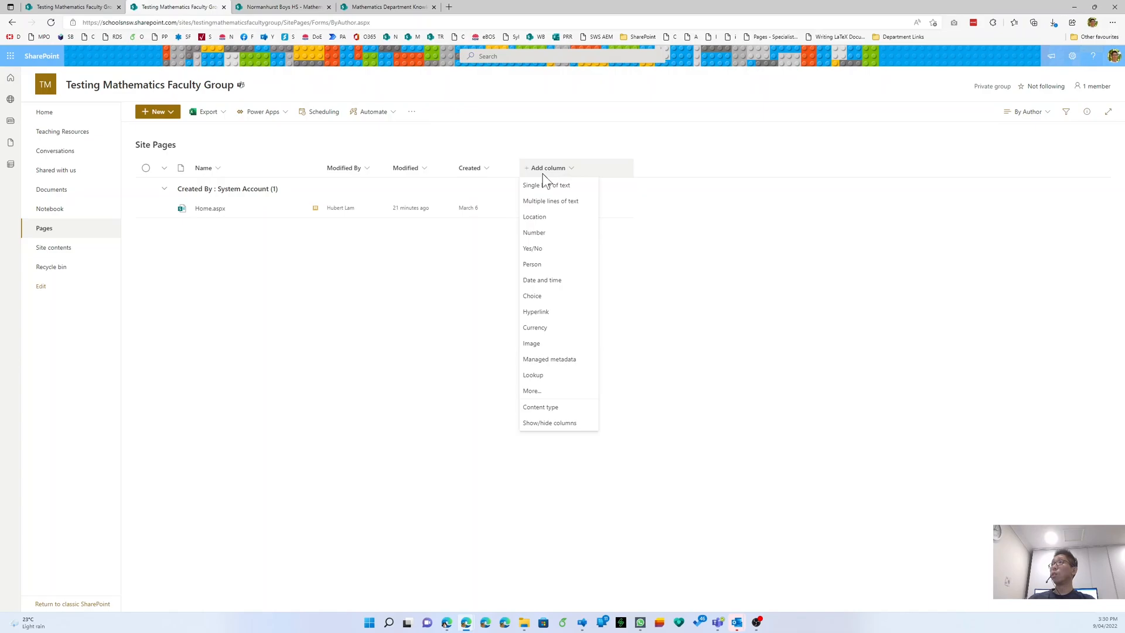
pyautogui.click(562, 297)
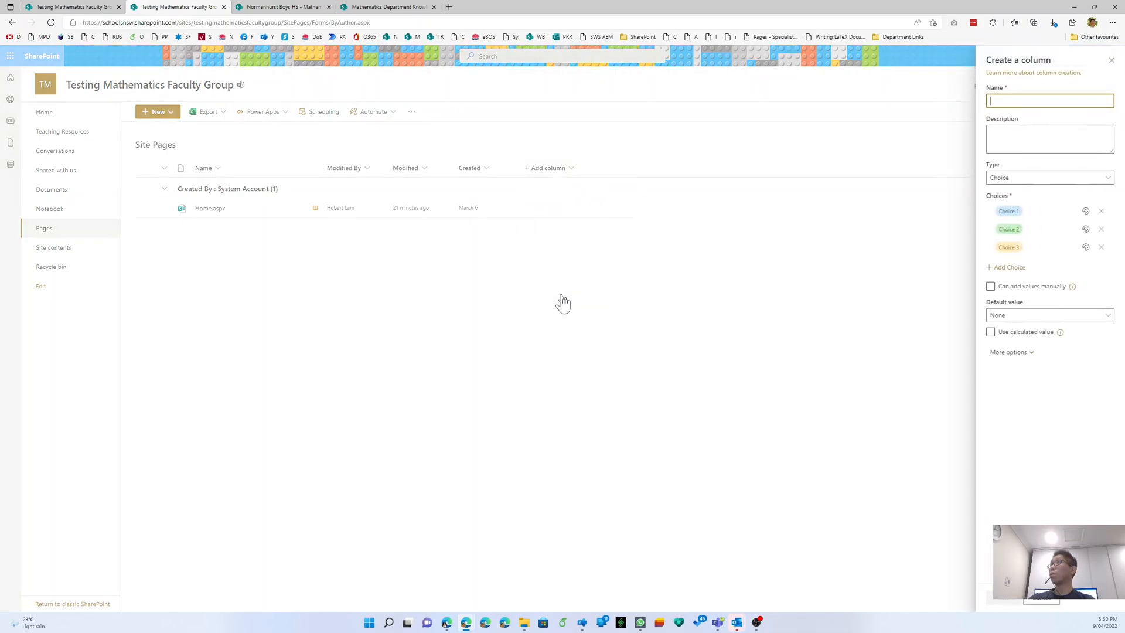
pyautogui.click(277, 7)
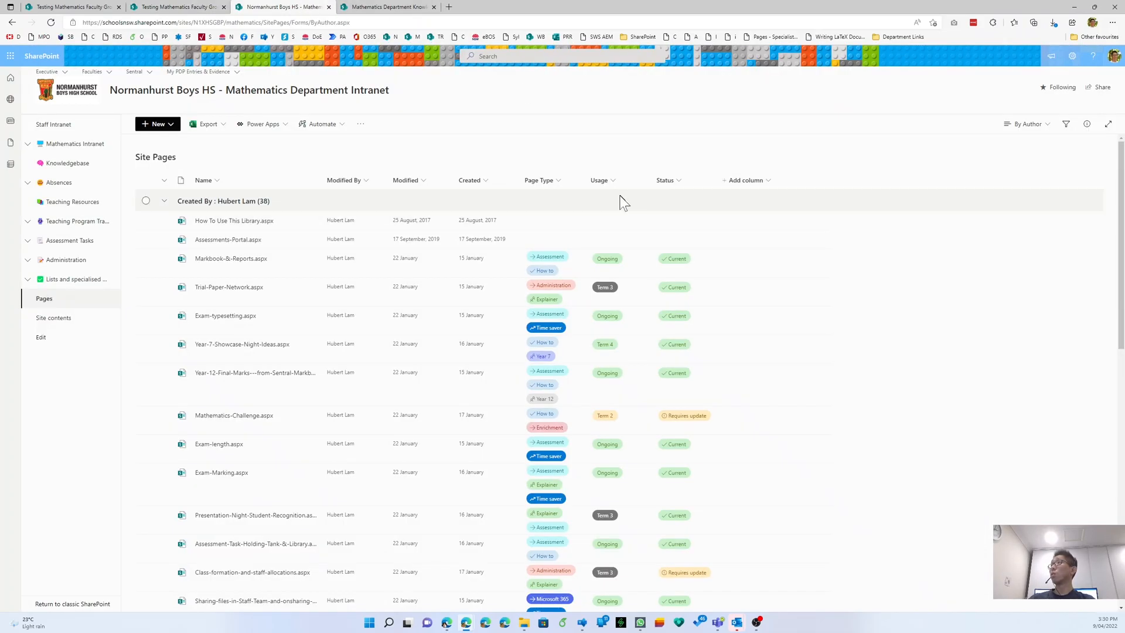
# - Open the Page Type column's edit panel in the Site Pages library
pyautogui.click(547, 178)
pyautogui.moveTo(570, 213)
pyautogui.click(637, 221)
# - Copy each Page Type choice, from How to and Explainer through Microsoft 365 and Staff Induction
pyautogui.click(1039, 220)
pyautogui.click(1039, 237)
pyautogui.click(1039, 256)
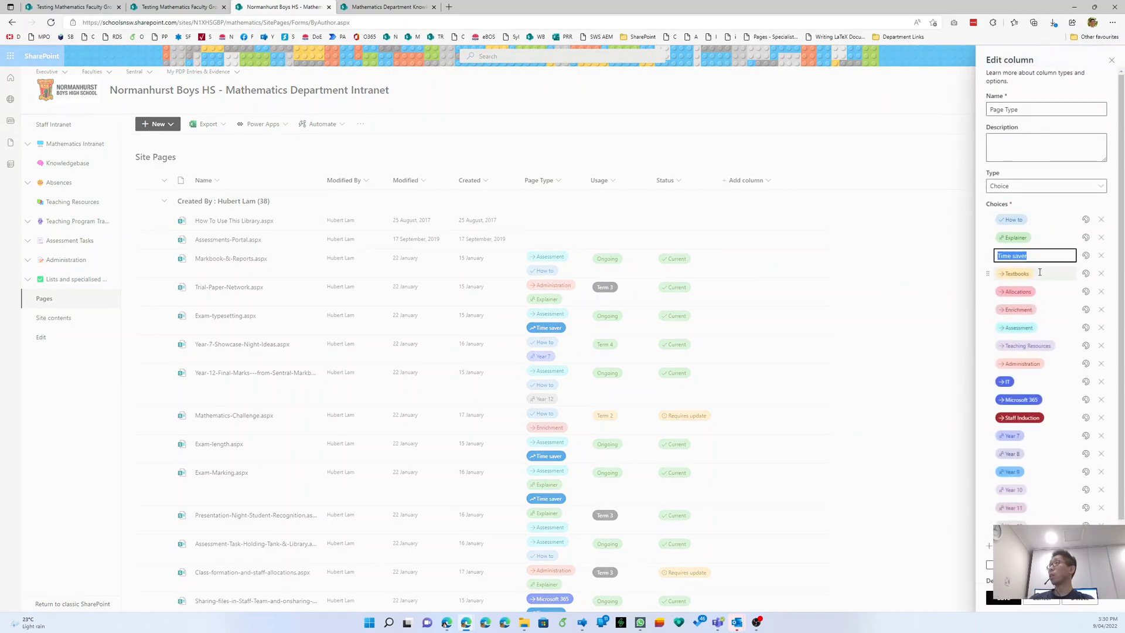
pyautogui.click(1040, 273)
pyautogui.click(1039, 292)
pyautogui.click(1041, 309)
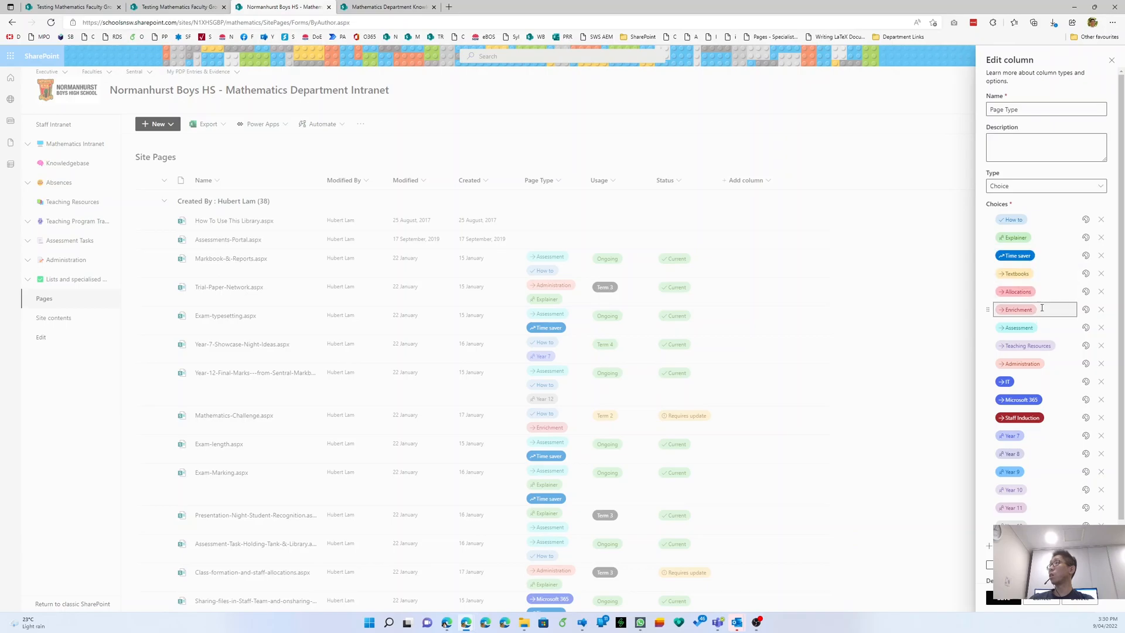
pyautogui.click(1043, 328)
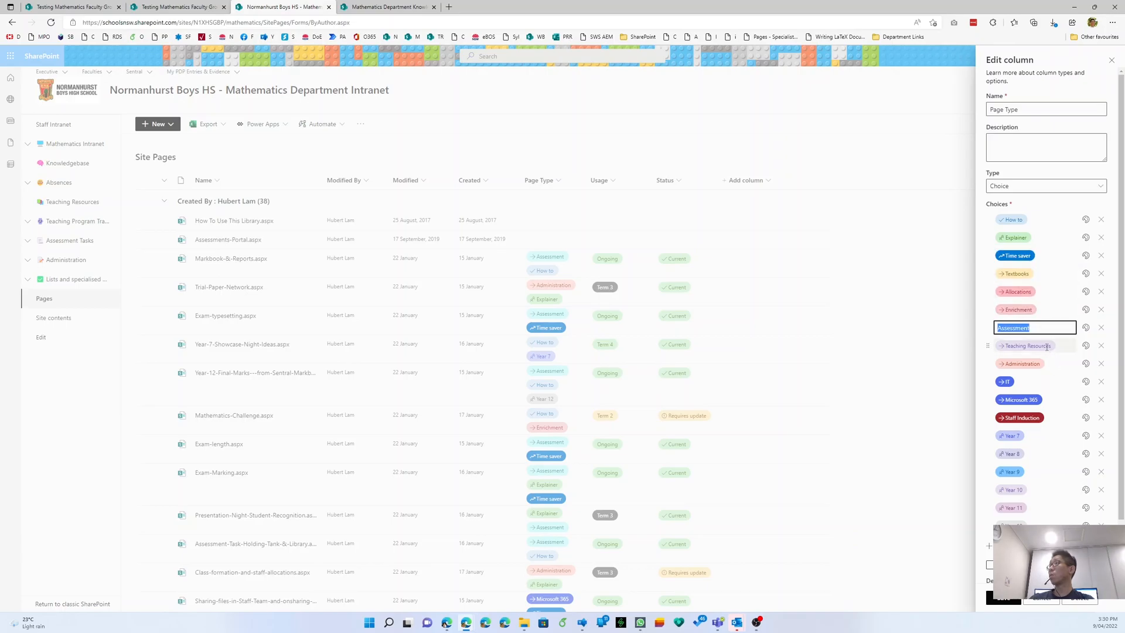
pyautogui.click(1047, 346)
pyautogui.click(1042, 364)
pyautogui.click(1035, 382)
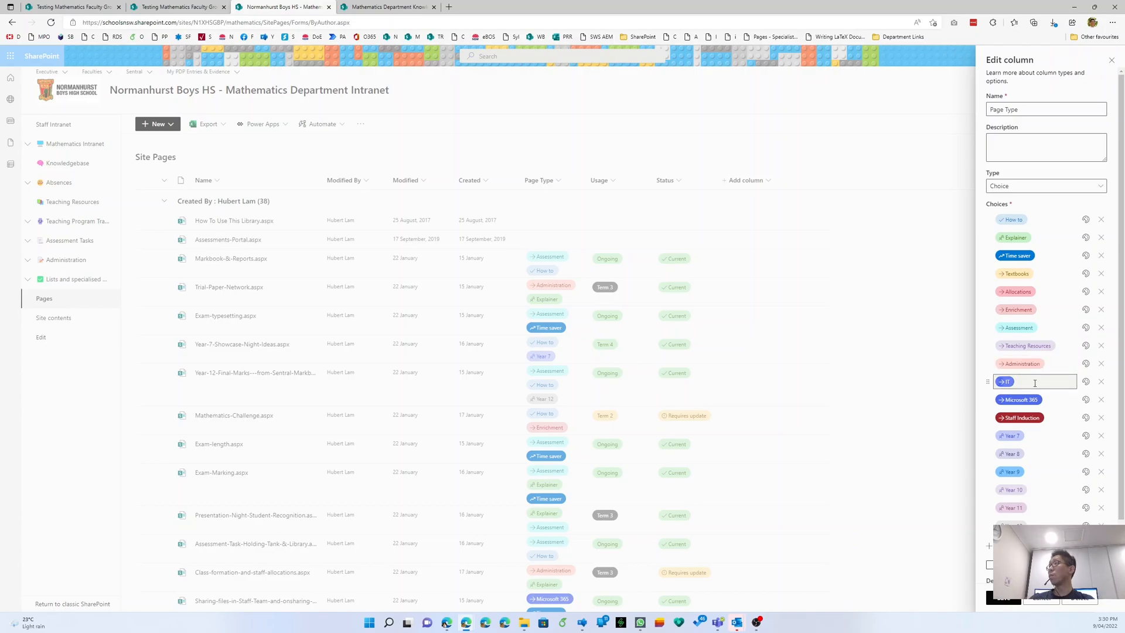
pyautogui.click(1038, 400)
pyautogui.click(1039, 417)
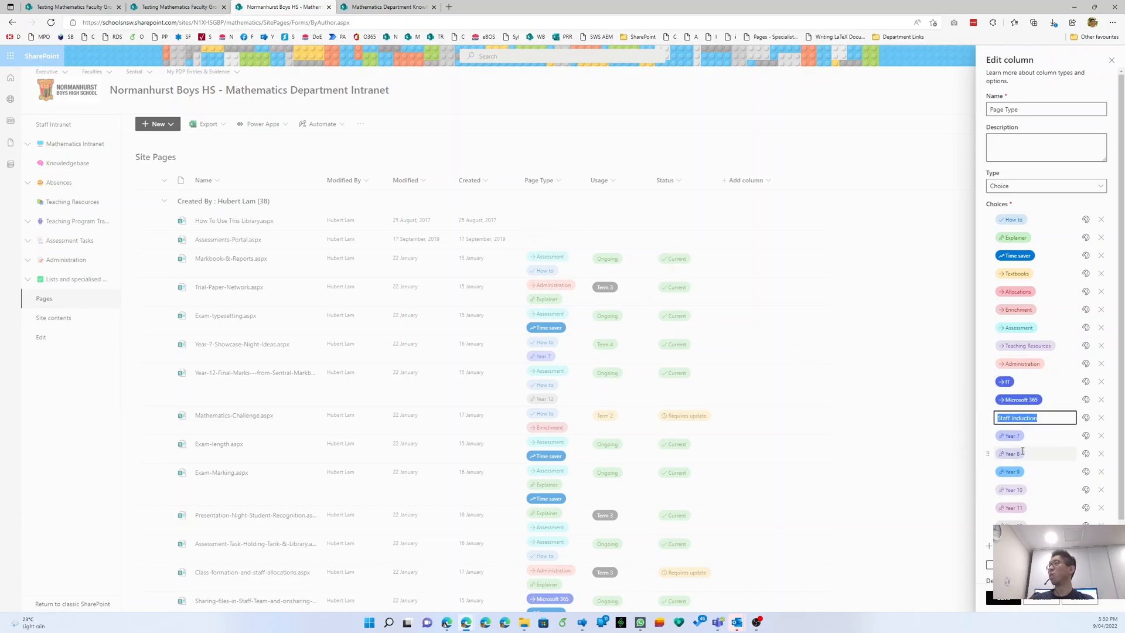
pyautogui.scroll(-1, 1023, 487)
# - Paste How to, Explainer and Time saver from clipboard history as the first three choices
pyautogui.click(384, 7)
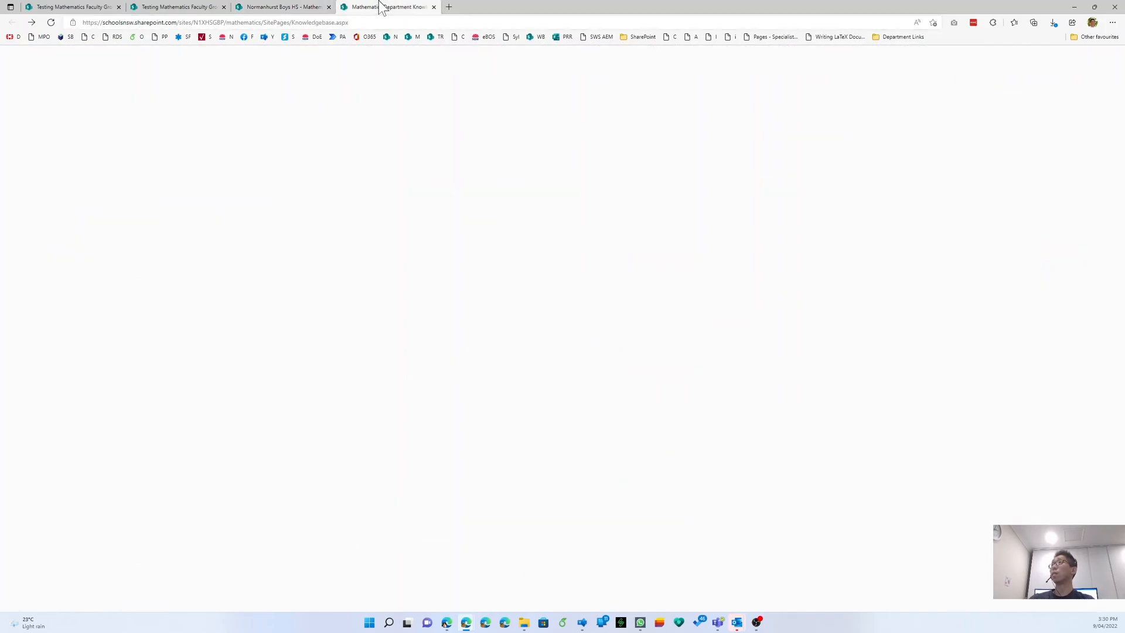
pyautogui.click(176, 6)
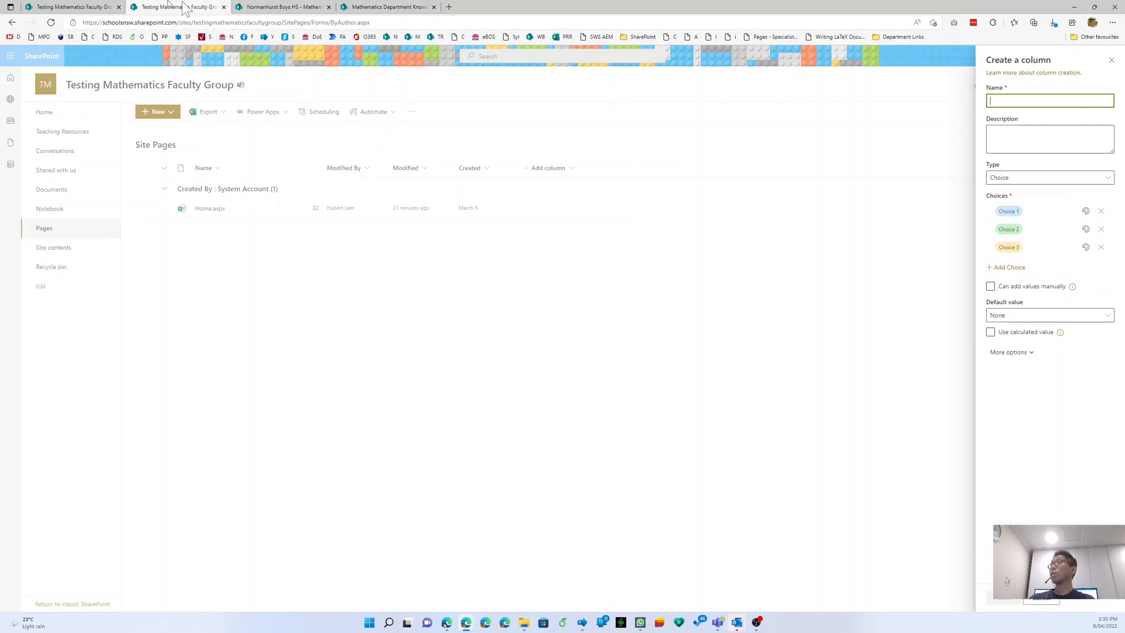
pyautogui.click(1053, 210)
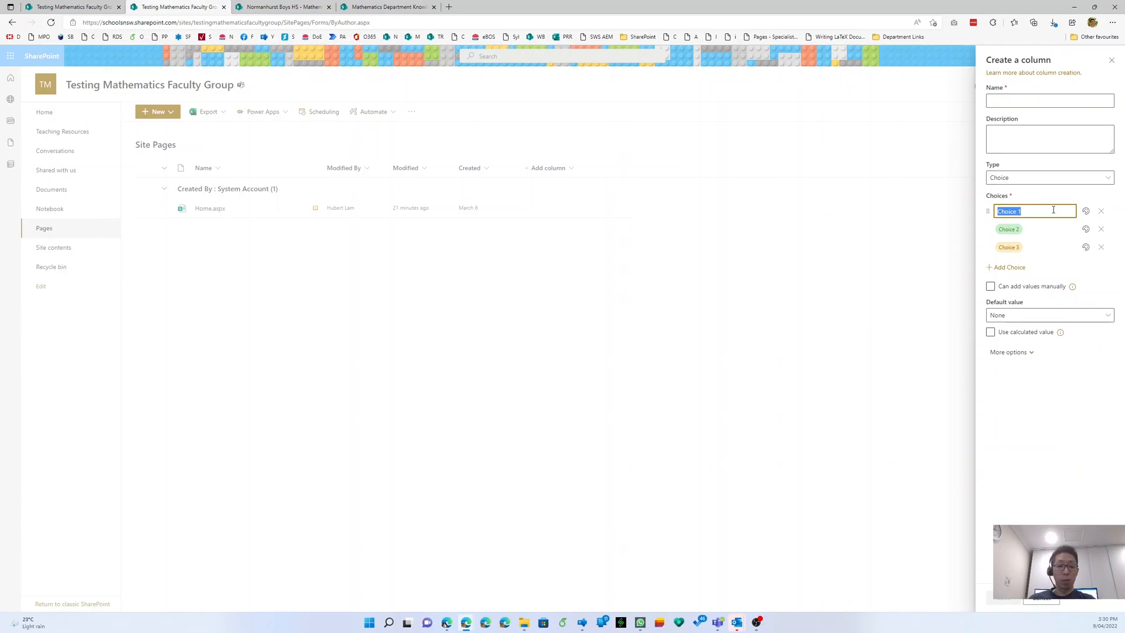
pyautogui.press('super+v')
pyautogui.press('Down')
pyautogui.press('Down')
pyautogui.press('Down')
pyautogui.press('Down')
pyautogui.press('Down')
pyautogui.press('Down')
pyautogui.press('Down')
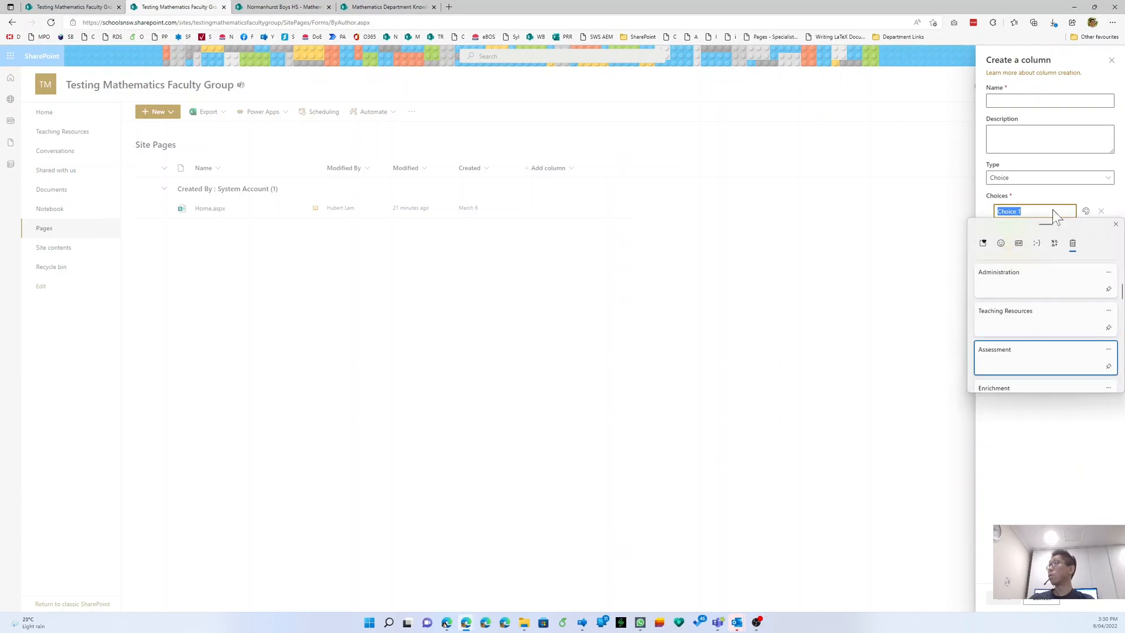
pyautogui.press('Down')
pyautogui.press('Down')
pyautogui.press('Down')
pyautogui.press('Up')
pyautogui.press('Return')
pyautogui.press('Return')
pyautogui.press('super+v')
pyautogui.press('Down')
pyautogui.press('Down')
pyautogui.press('Down')
pyautogui.press('Down')
pyautogui.press('Down')
pyautogui.press('Down')
pyautogui.press('Down')
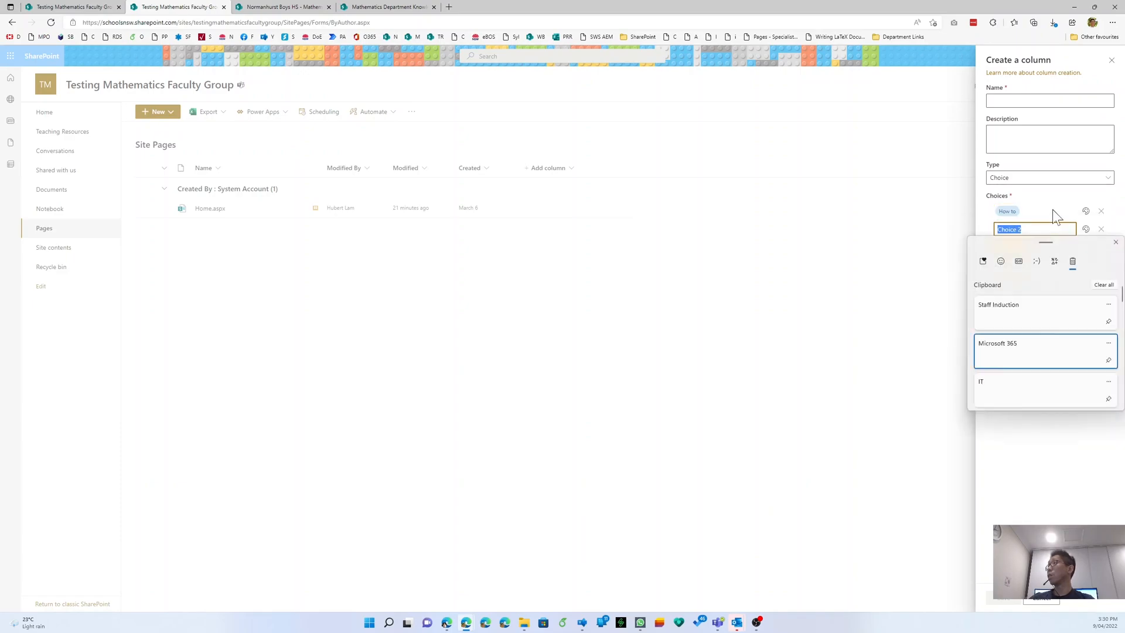
pyautogui.press('Down')
pyautogui.press('Down')
pyautogui.press('Down')
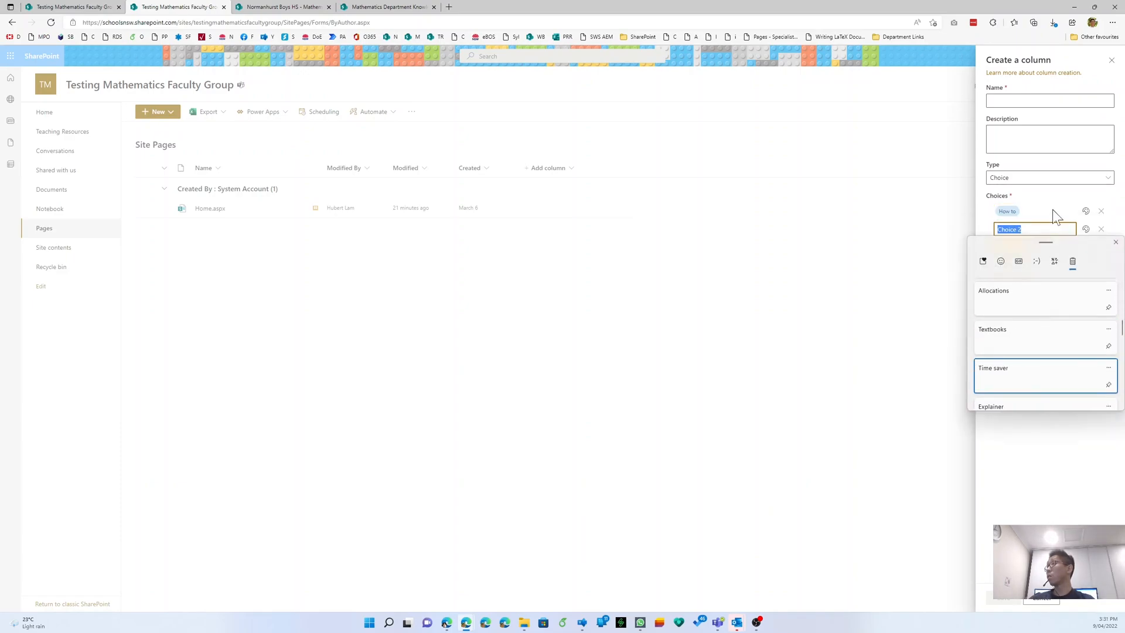
pyautogui.press('Up')
pyautogui.press('Return')
pyautogui.press('Return')
pyautogui.press('super+v')
pyautogui.press('Down')
pyautogui.press('Down')
pyautogui.press('Down')
pyautogui.press('Down')
pyautogui.press('Down')
pyautogui.press('Down')
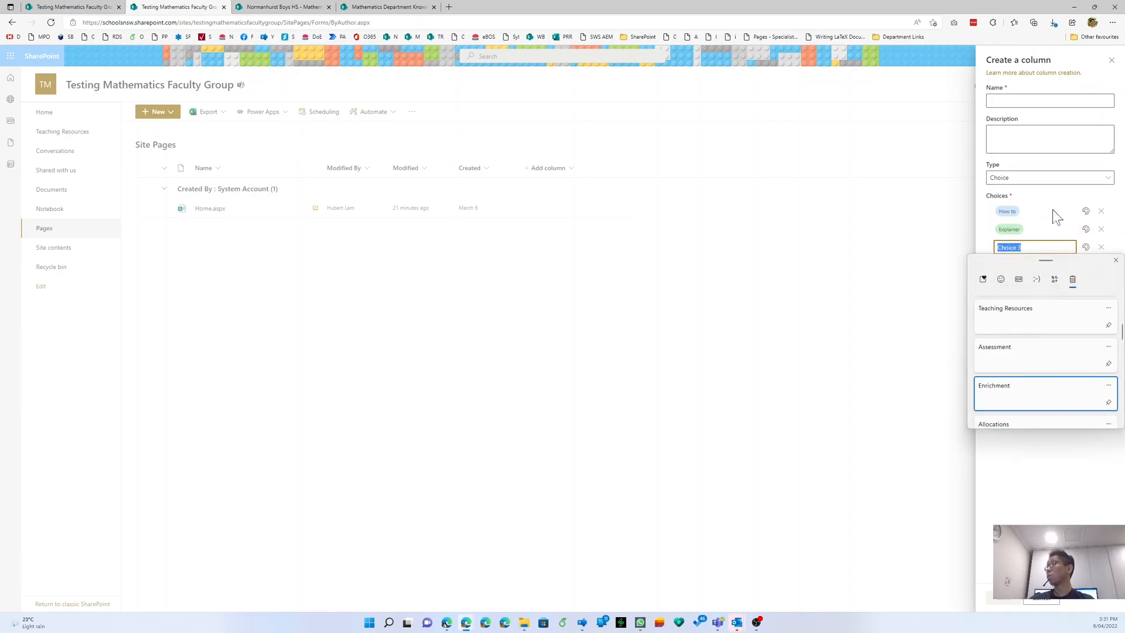
# - Add Textbooks, Allocations, Enrichment, Assessment, Teaching Resources and Administration as choices four to nine
pyautogui.press('Down')
pyautogui.press('Down')
pyautogui.press('Up')
pyautogui.press('Return')
pyautogui.press('Return')
pyautogui.press('super+v')
pyautogui.press('Down')
pyautogui.press('Down')
pyautogui.press('Down')
pyautogui.press('Down')
pyautogui.press('Down')
pyautogui.press('Down')
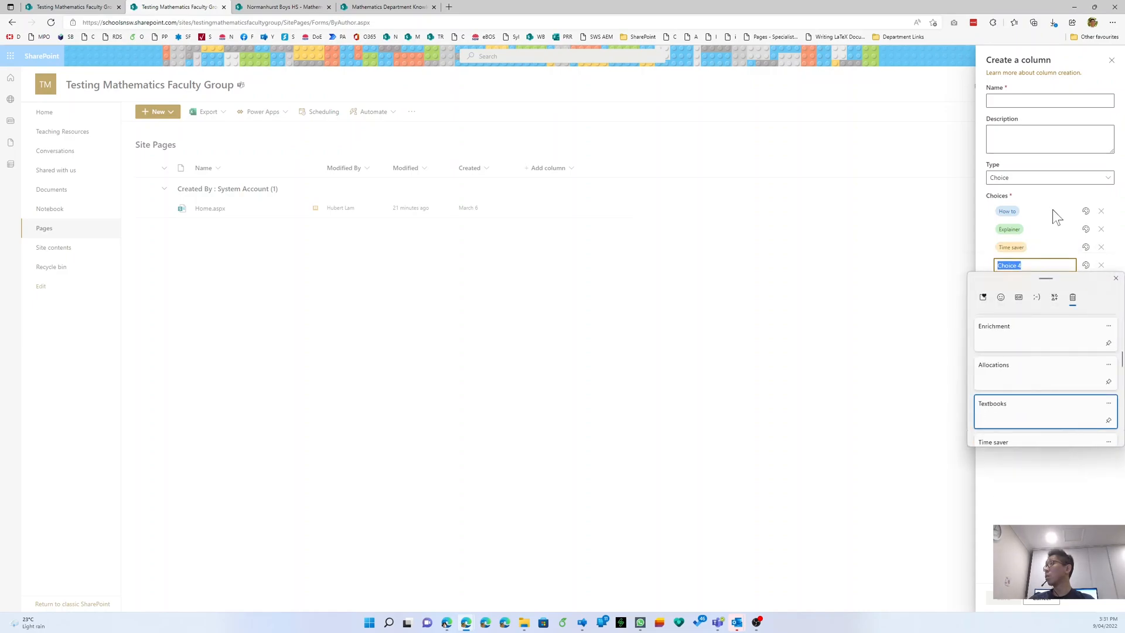
pyautogui.press('Return')
pyautogui.press('Return')
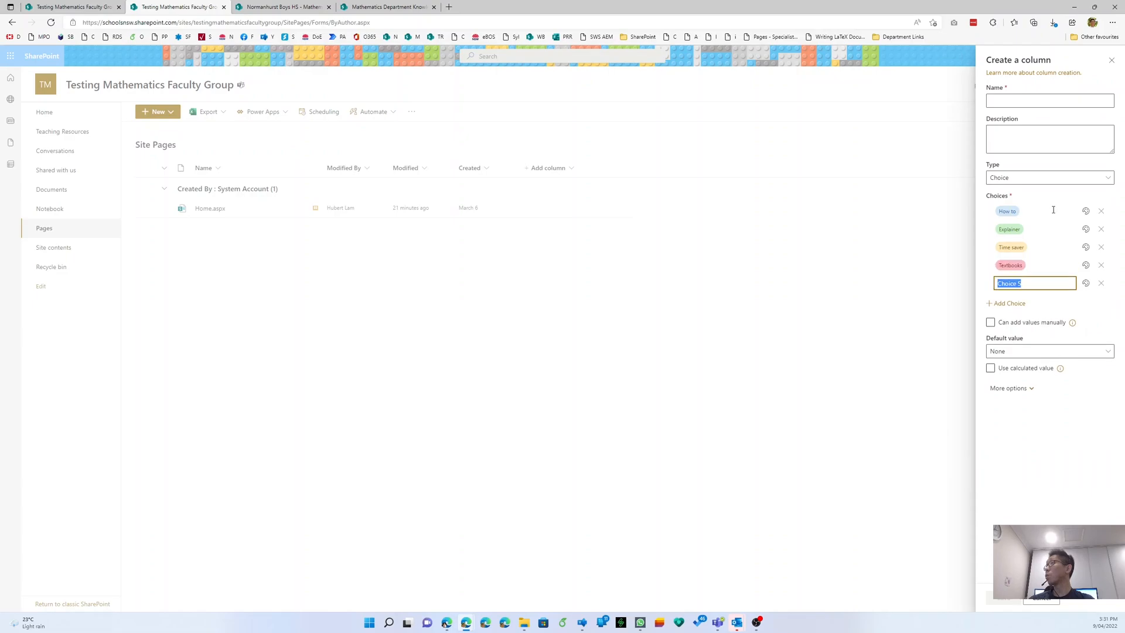
pyautogui.press('super+v')
pyautogui.press('Down')
pyautogui.press('Down')
pyautogui.press('Down')
pyautogui.press('Down')
pyautogui.press('Down')
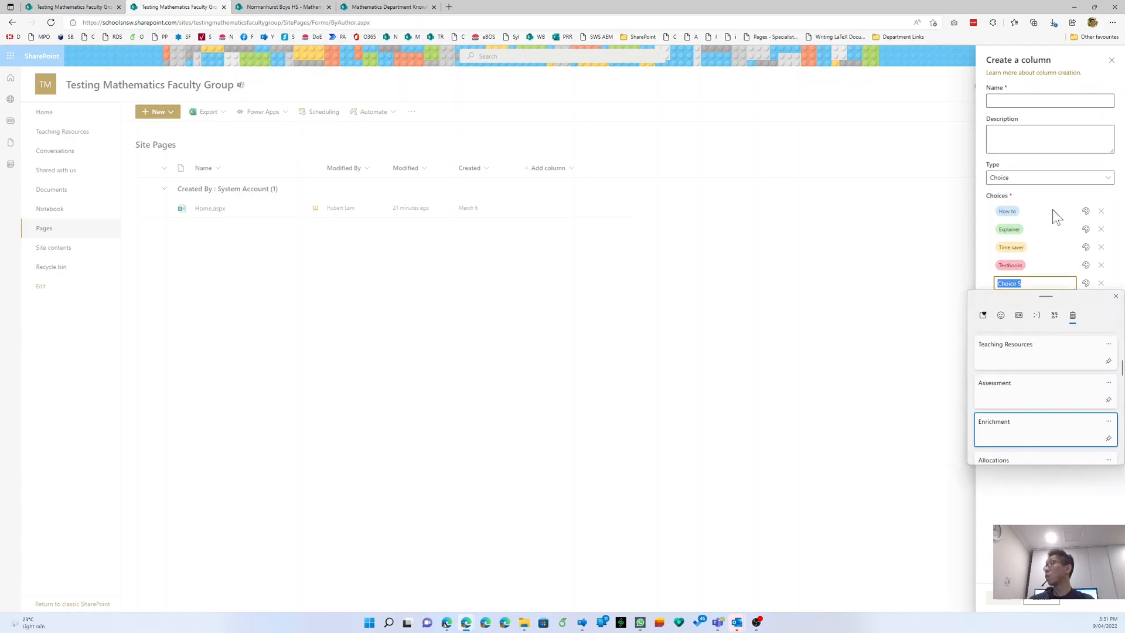
pyautogui.press('Return')
pyautogui.press('Return')
pyautogui.press('super+v')
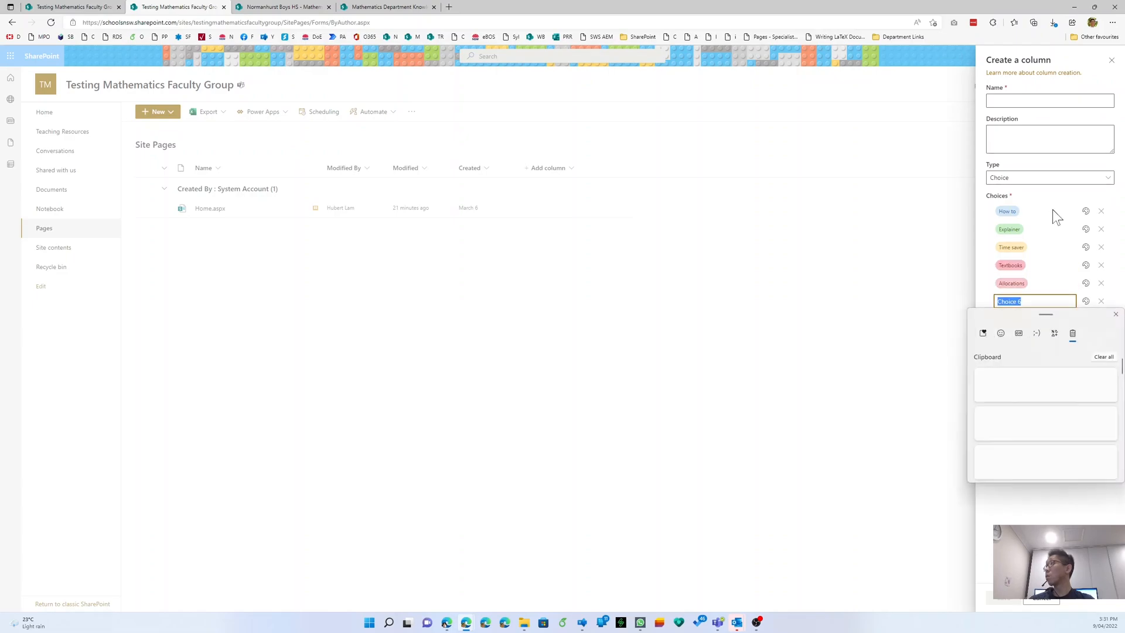
pyautogui.press('Down')
pyautogui.press('Down')
pyautogui.press('Down')
pyautogui.press('Down')
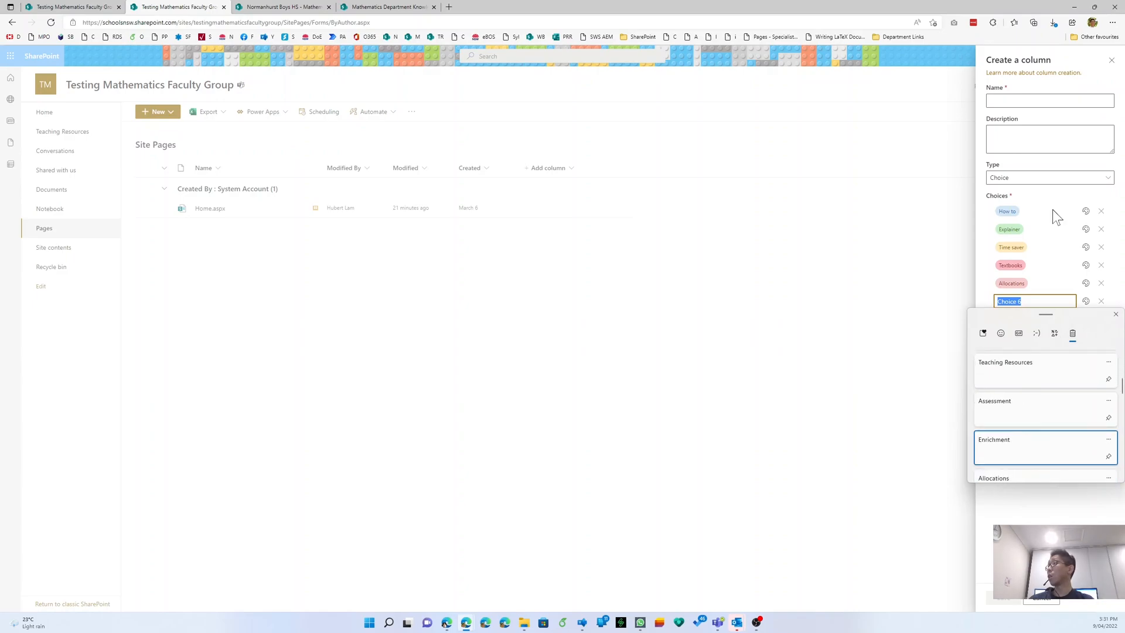
pyautogui.press('Return')
pyautogui.press('Return')
pyautogui.press('super+v')
pyautogui.press('Down')
pyautogui.press('Down')
pyautogui.press('Down')
pyautogui.press('Down')
pyautogui.press('Return')
pyautogui.press('Return')
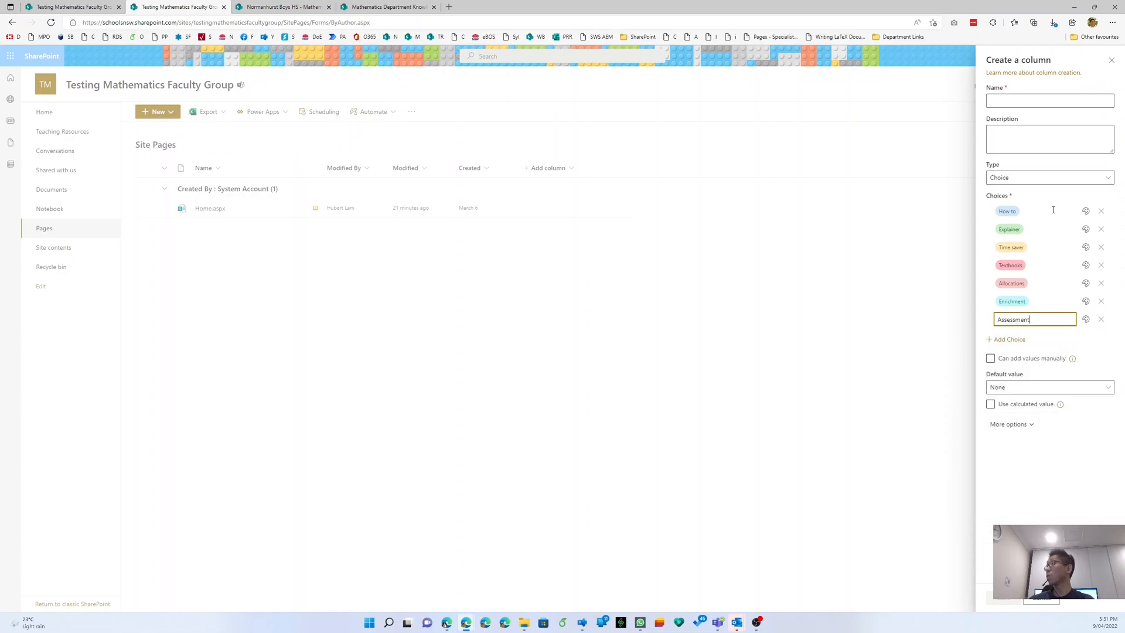
pyautogui.press('super+v')
pyautogui.press('Down')
pyautogui.press('Down')
pyautogui.press('Down')
pyautogui.press('Down')
pyautogui.press('Return')
pyautogui.press('Return')
pyautogui.press('super+v')
pyautogui.press('Down')
pyautogui.press('Down')
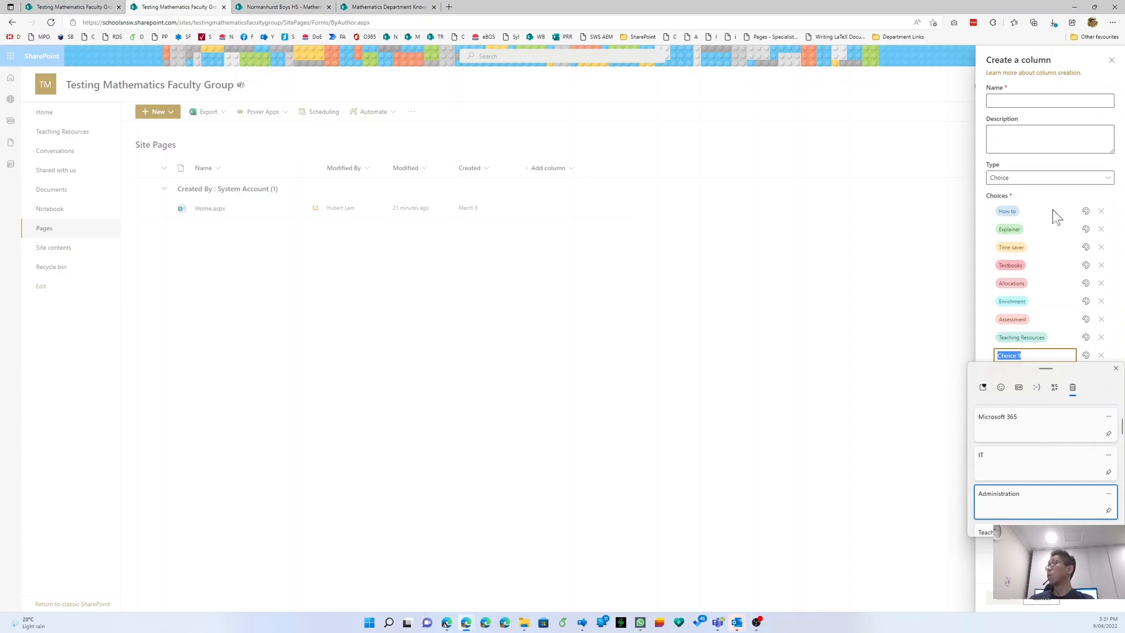
pyautogui.press('Return')
# - Finish the list with IT, Microsoft 365 and Staff Induction as the last three choices
pyautogui.press('super+v')
pyautogui.press('Down')
pyautogui.press('Down')
pyautogui.press('Down')
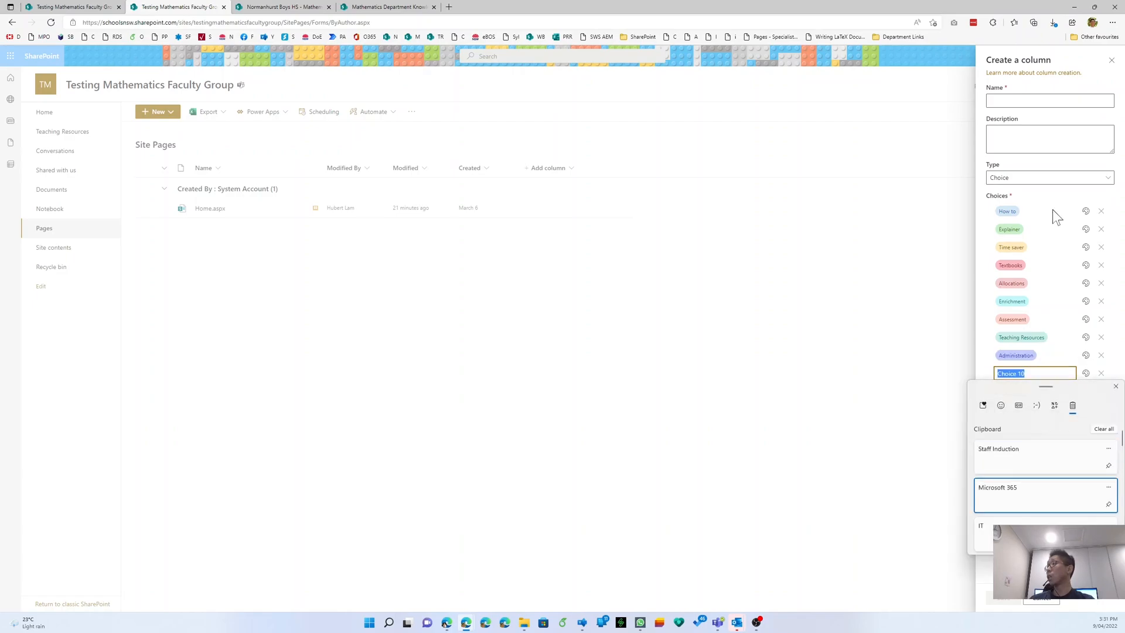
pyautogui.press('Up')
pyautogui.press('Return')
pyautogui.press('Return')
pyautogui.press('super+v')
pyautogui.press('Up')
pyautogui.press('Return')
pyautogui.press('Return')
pyautogui.press('super+v')
pyautogui.press('Return')
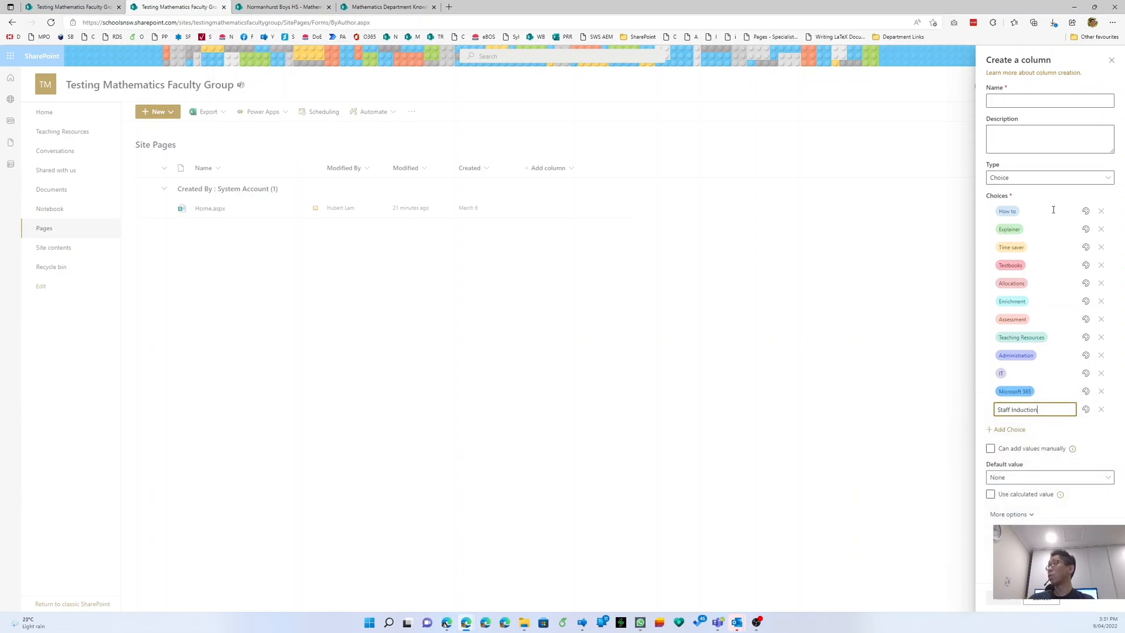
pyautogui.press('Tab')
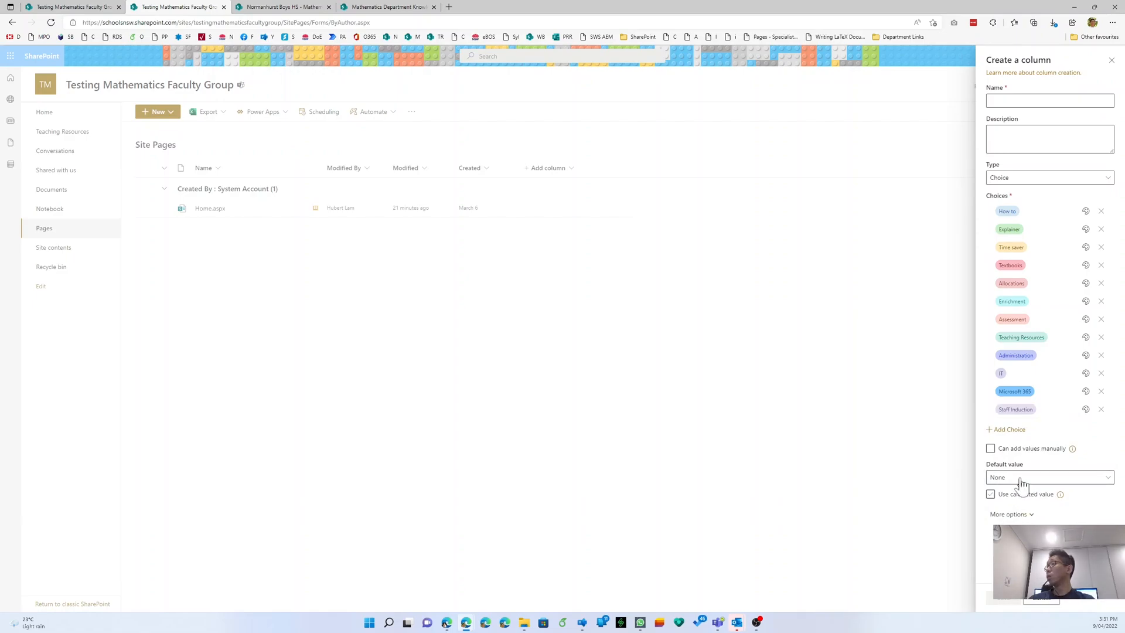
pyautogui.press('ctrl')
pyautogui.press('ctrl')
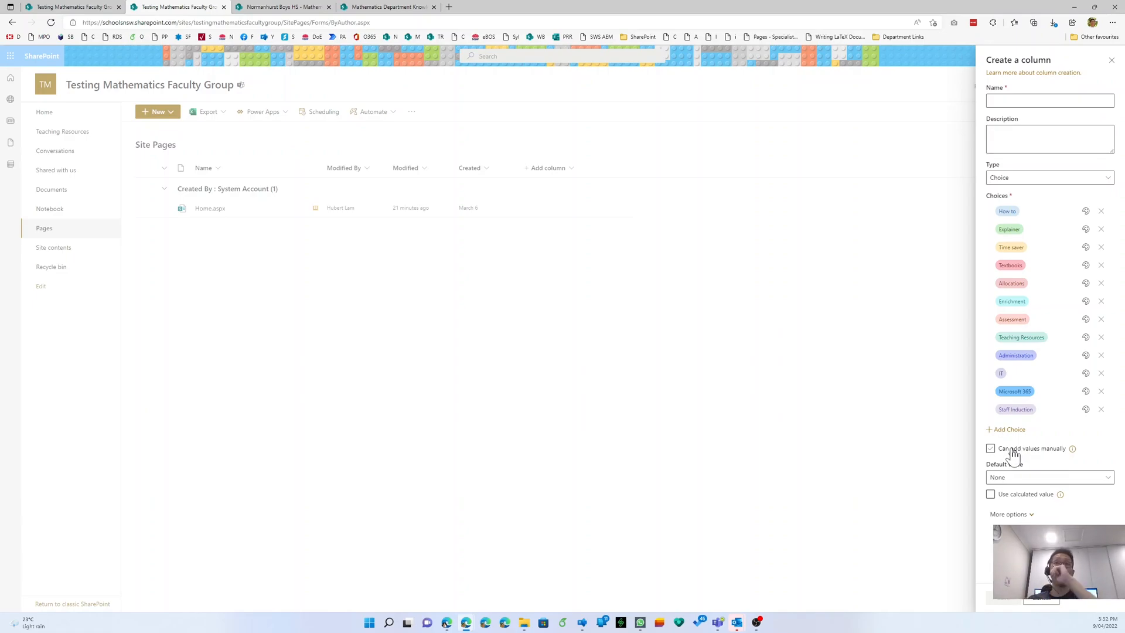
# - Expand More options and set Allow multiple selections to Yes for the choice column
pyautogui.click(1025, 497)
pyautogui.click(1026, 519)
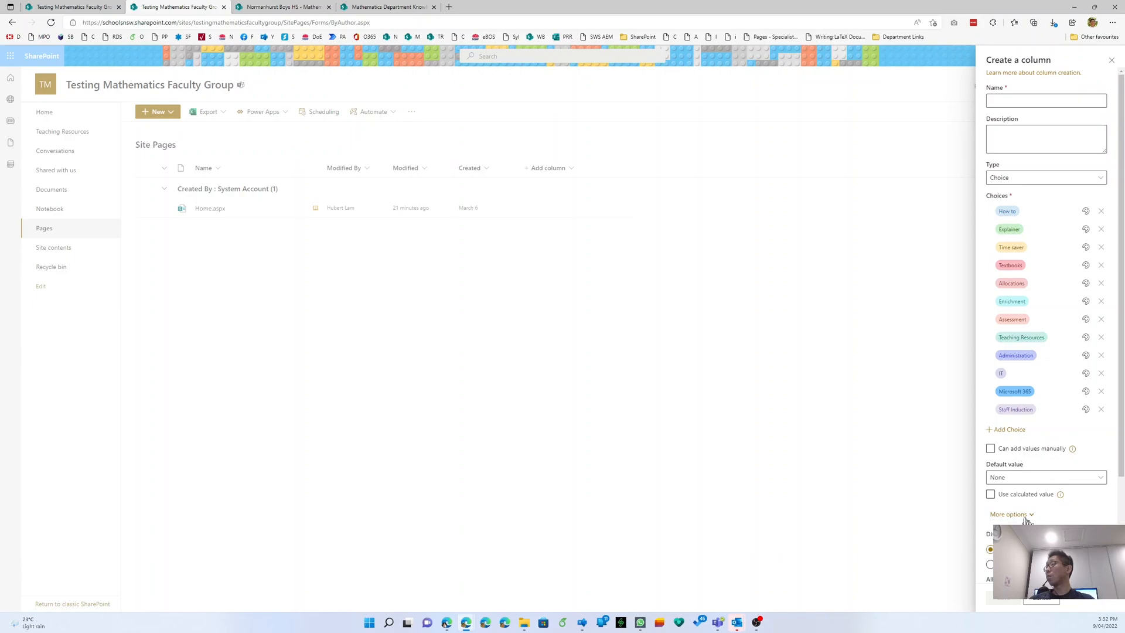
pyautogui.scroll(-2, 1026, 520)
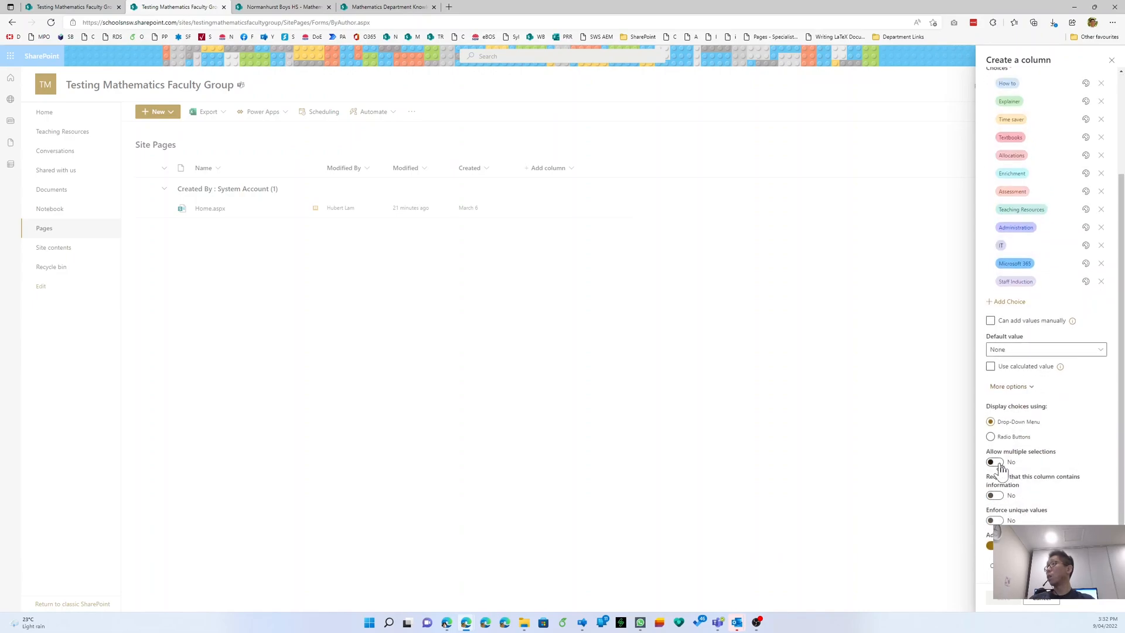
pyautogui.click(1000, 464)
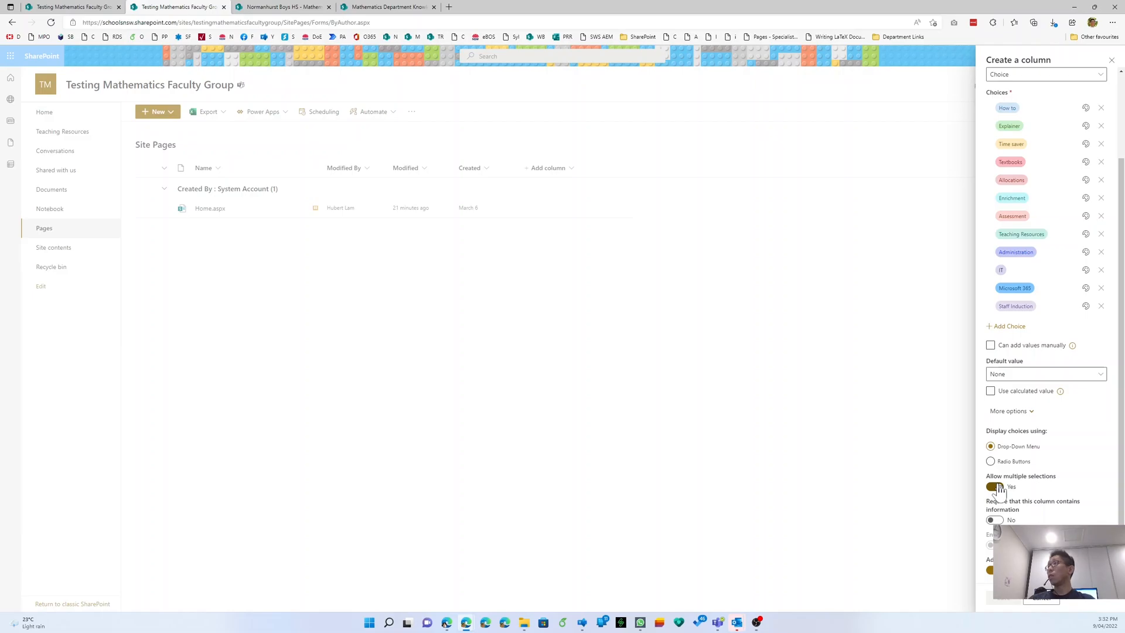
pyautogui.press('ctrl')
pyautogui.press('ctrl')
pyautogui.press('ctrl')
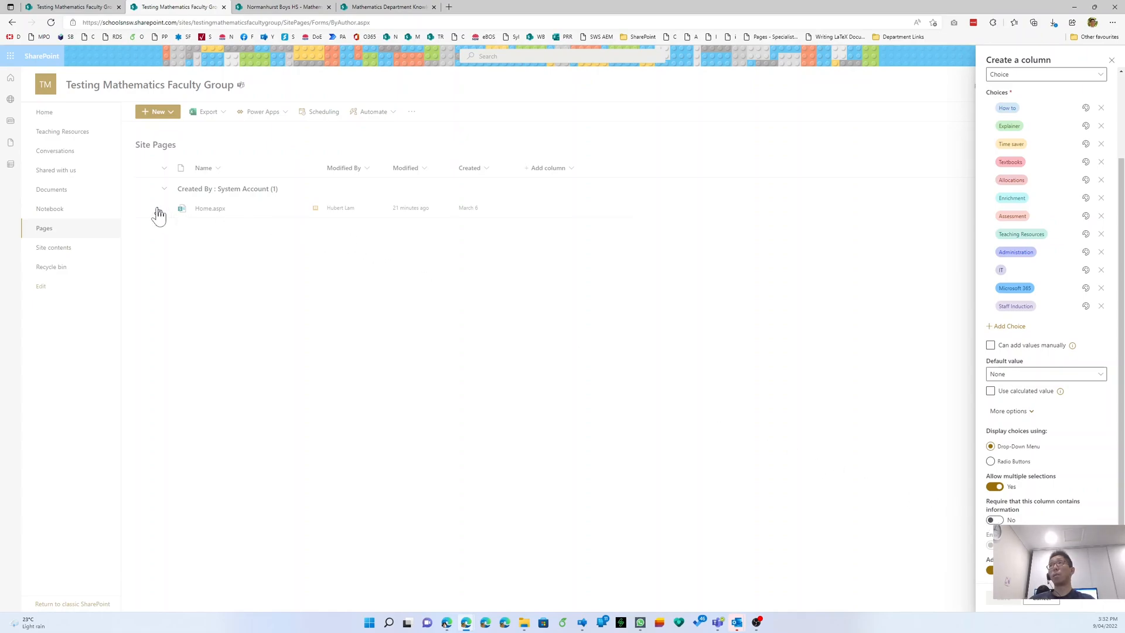
pyautogui.press('ctrl')
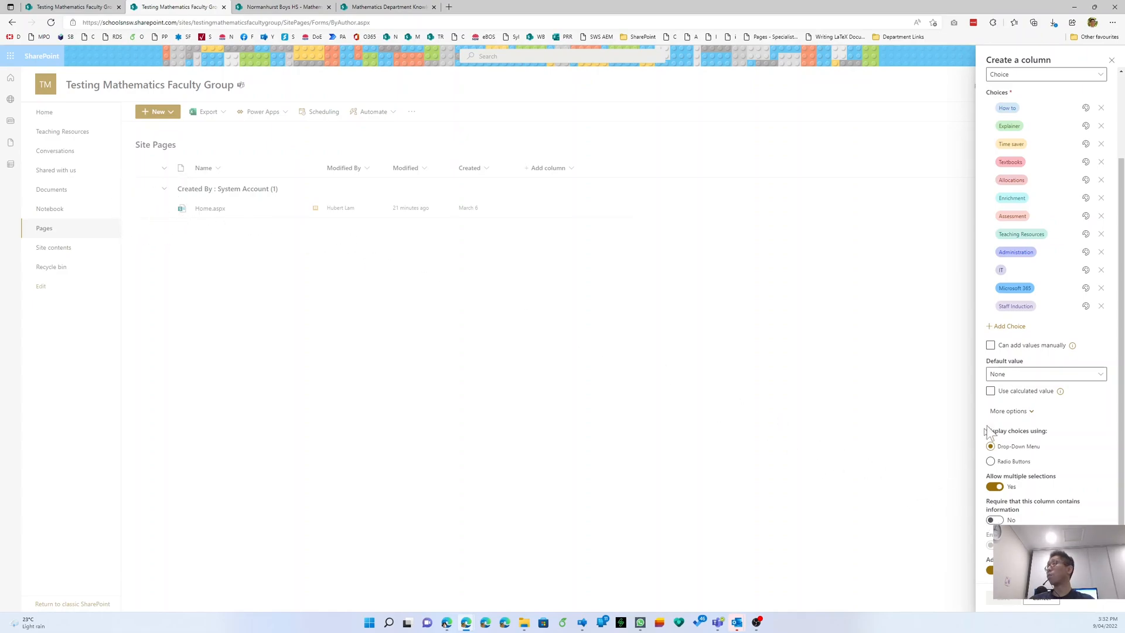
pyautogui.scroll(2, 1033, 421)
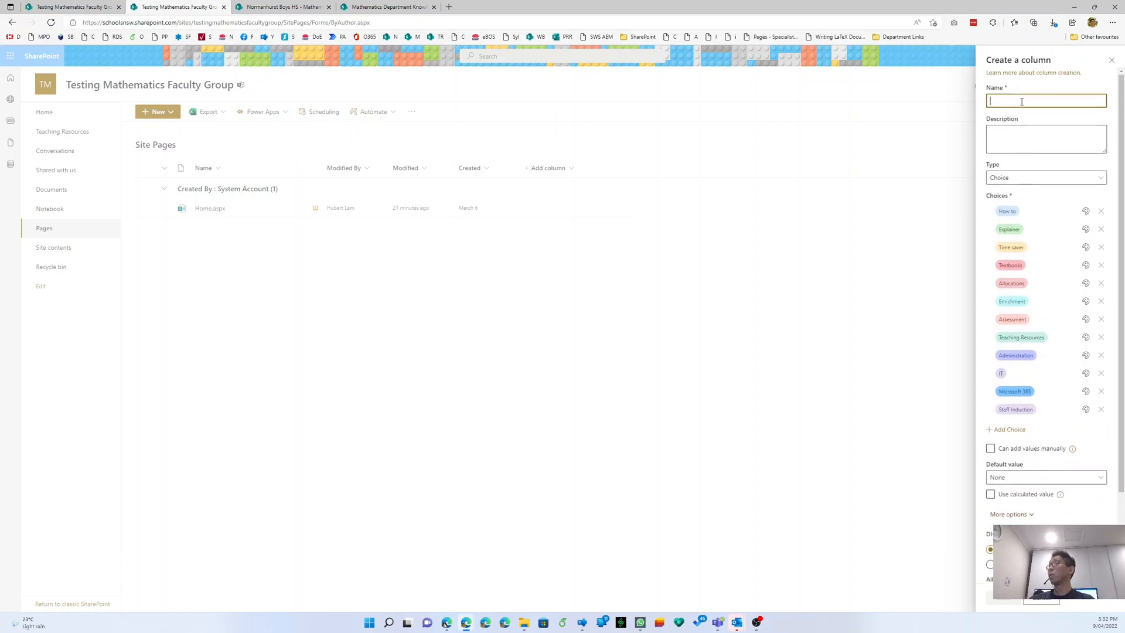
# - Name the column Page Type, enter a short description, and save it
pyautogui.write('Page Type')
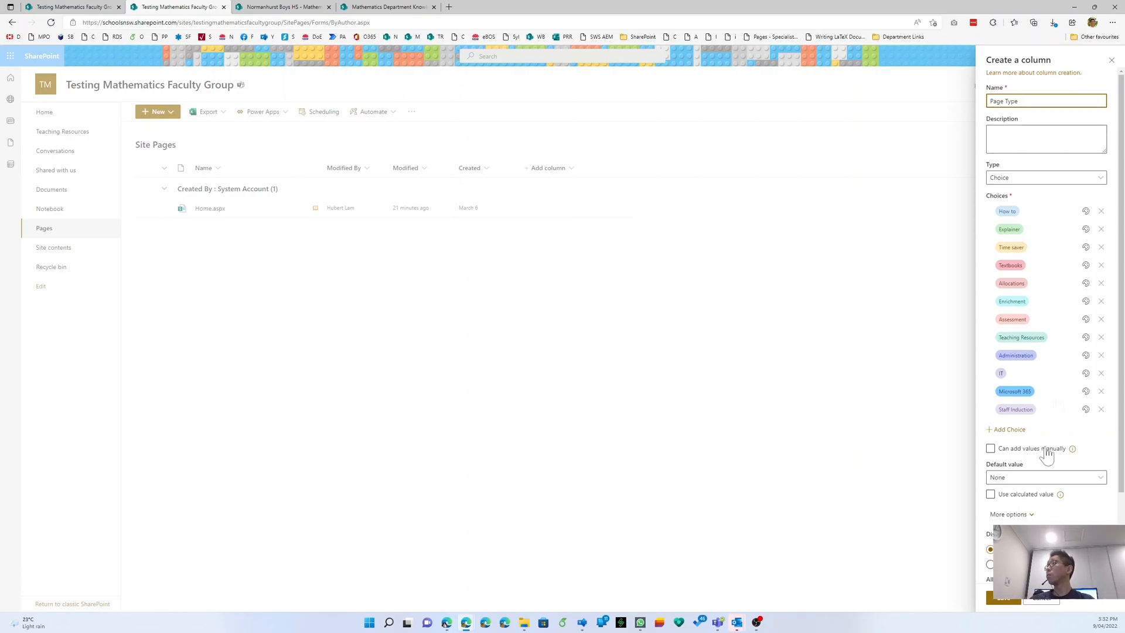
pyautogui.click(1054, 143)
pyautogui.write('Select the page type for each relevant Knowledgebase page')
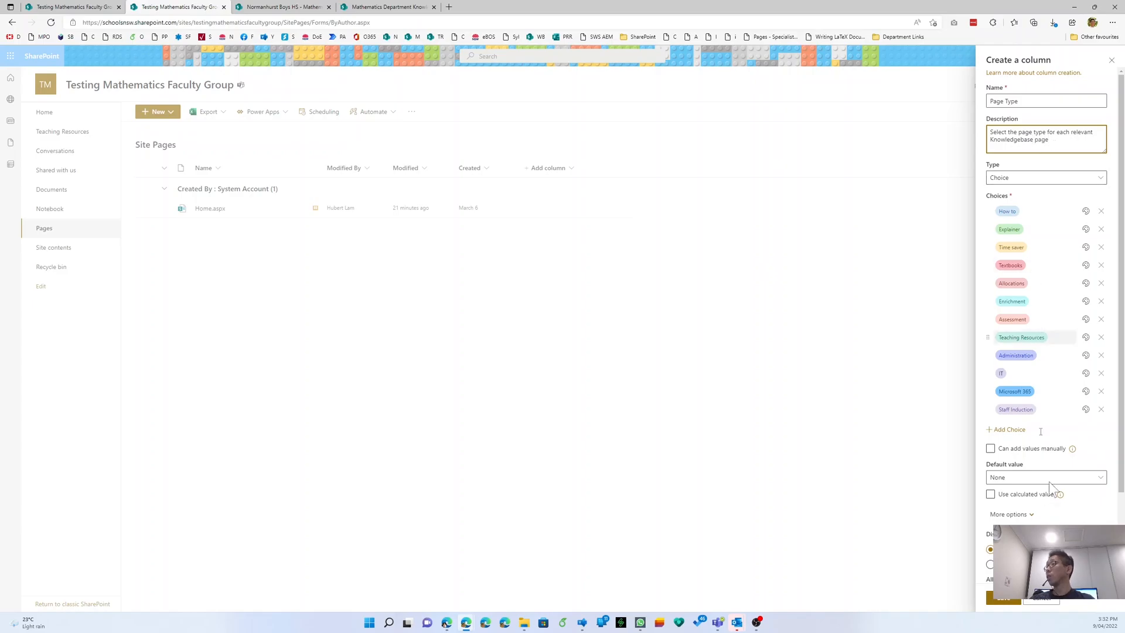
pyautogui.click(1006, 599)
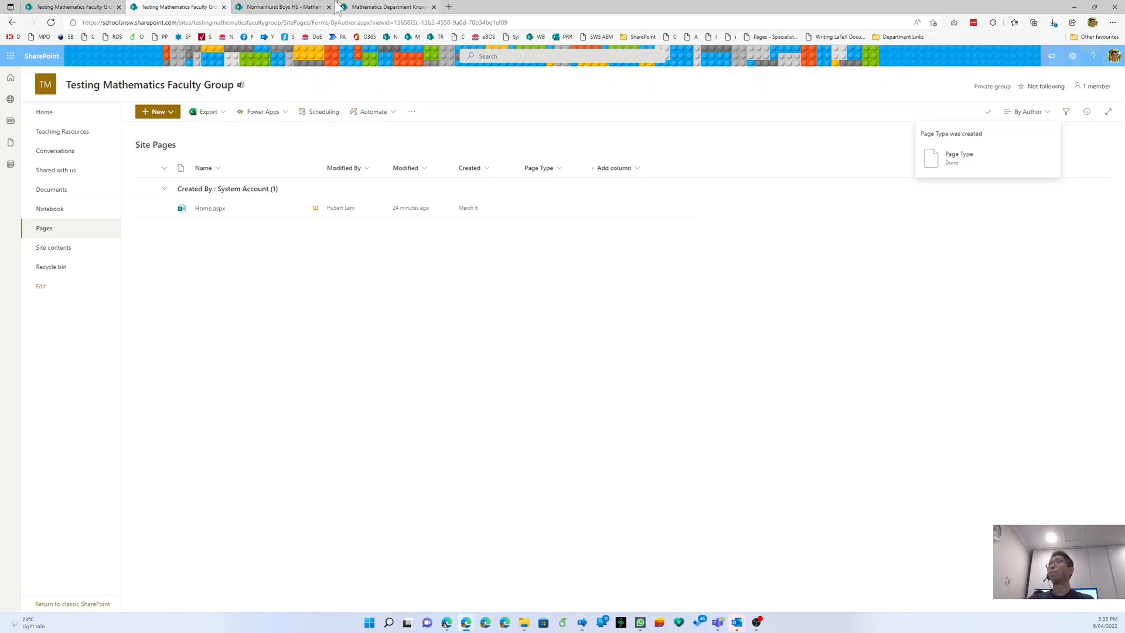
# - Open the Usage column's edit settings in the department intranet's Site Pages
pyautogui.click(285, 7)
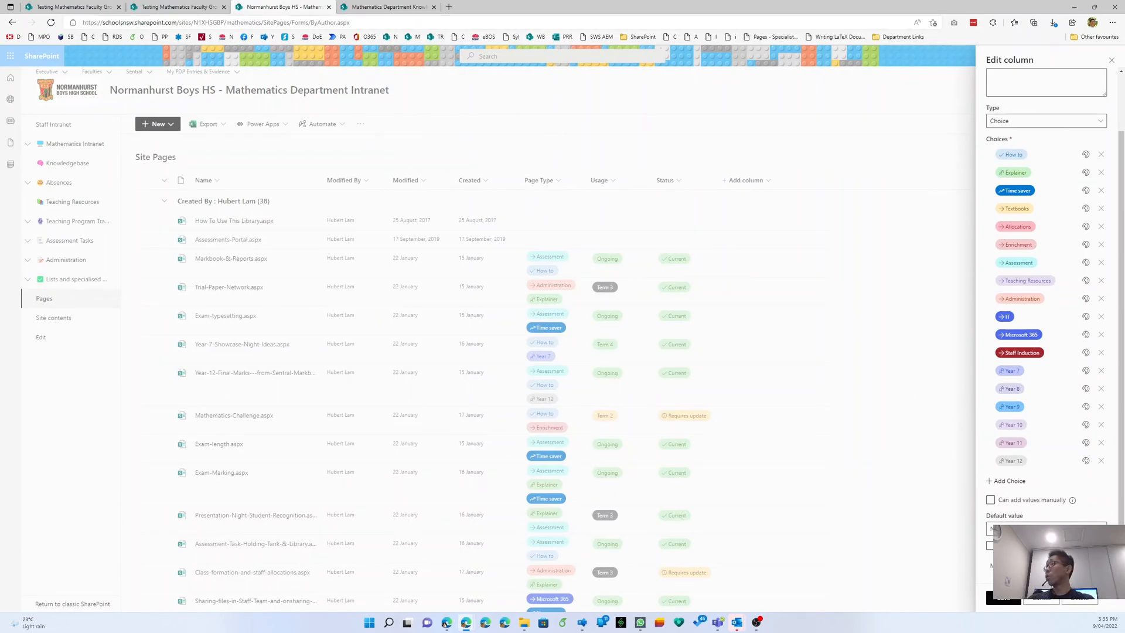
pyautogui.scroll(-3, 994, 524)
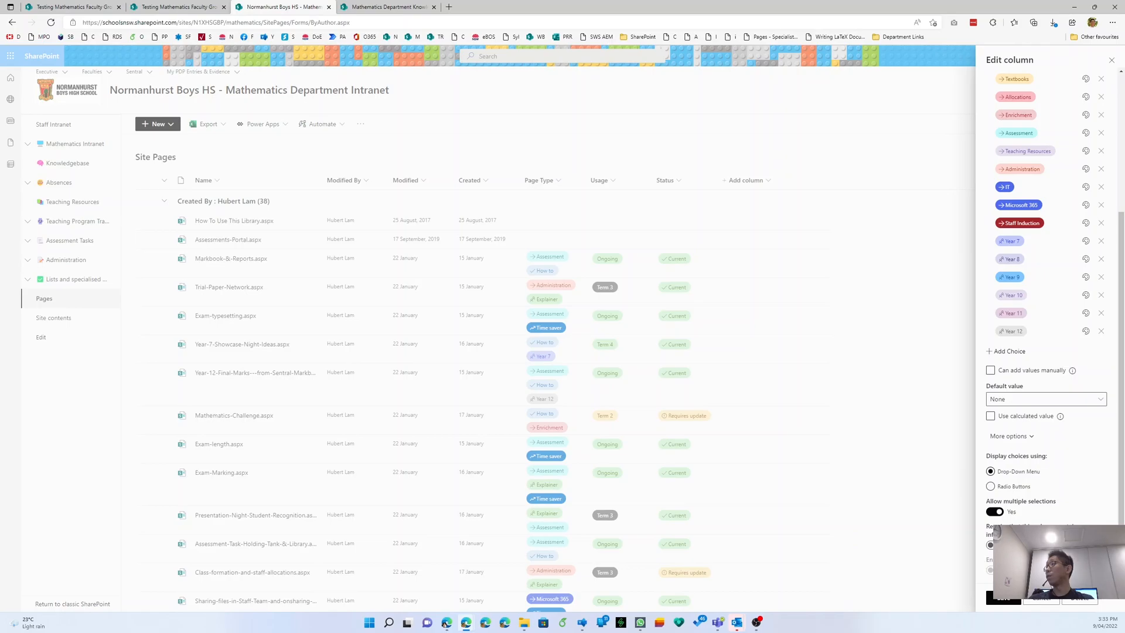
pyautogui.click(1038, 603)
pyautogui.click(613, 181)
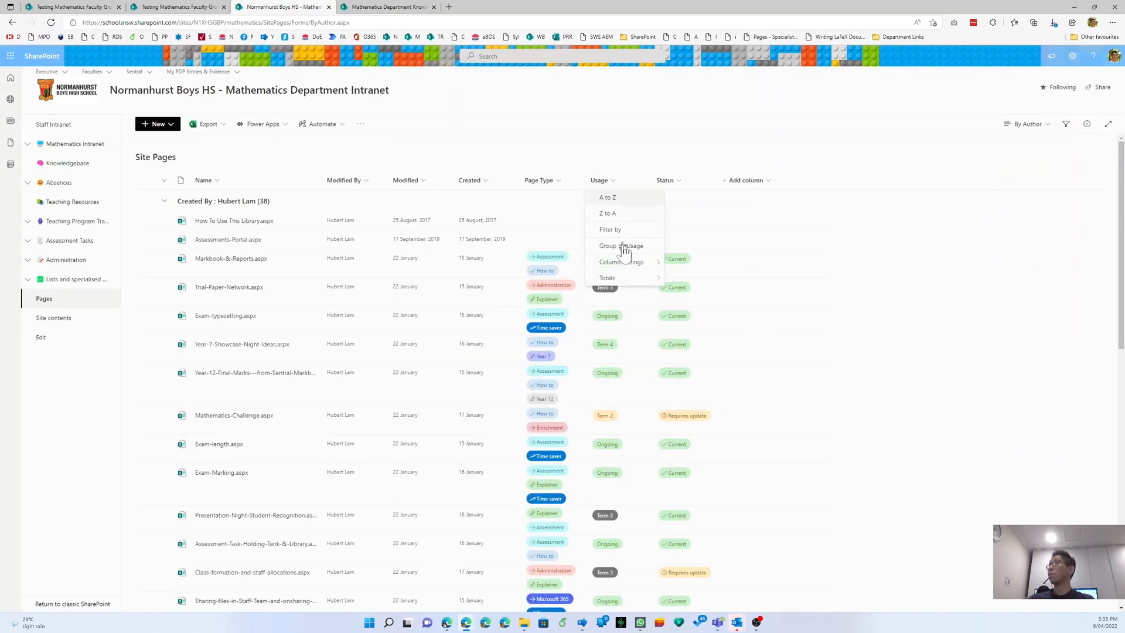
pyautogui.moveTo(625, 268)
pyautogui.click(672, 263)
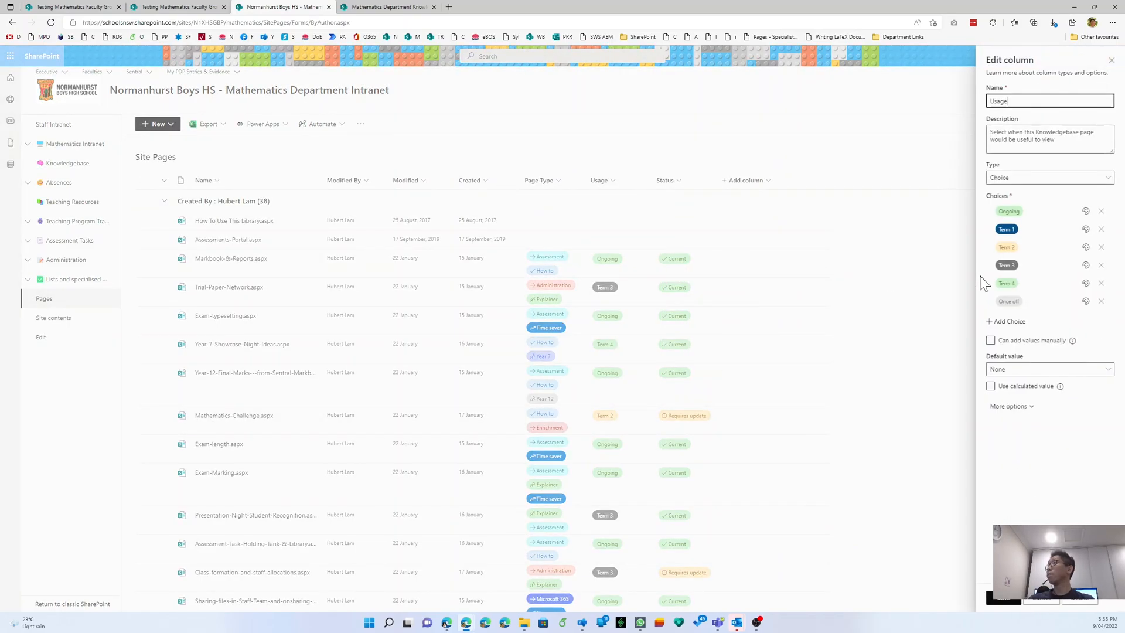
# - Review the Usage choices Ongoing, Term 1 to Term 4 and Once off
pyautogui.click(1022, 211)
pyautogui.click(1024, 227)
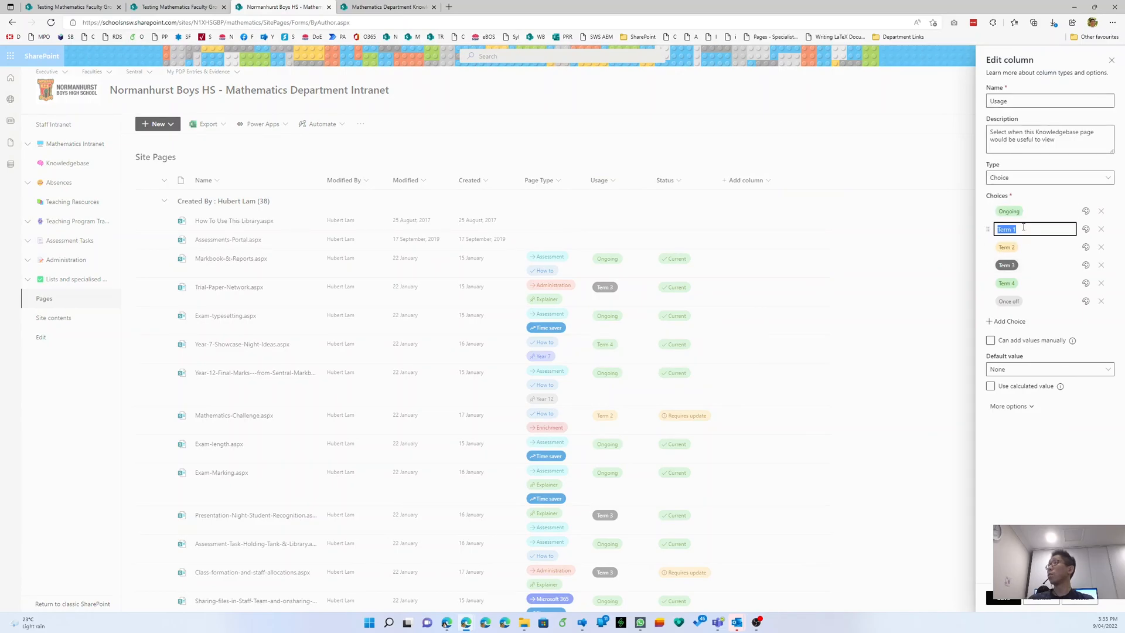
pyautogui.press('Tab')
pyautogui.press('Tab')
pyautogui.press('Tab')
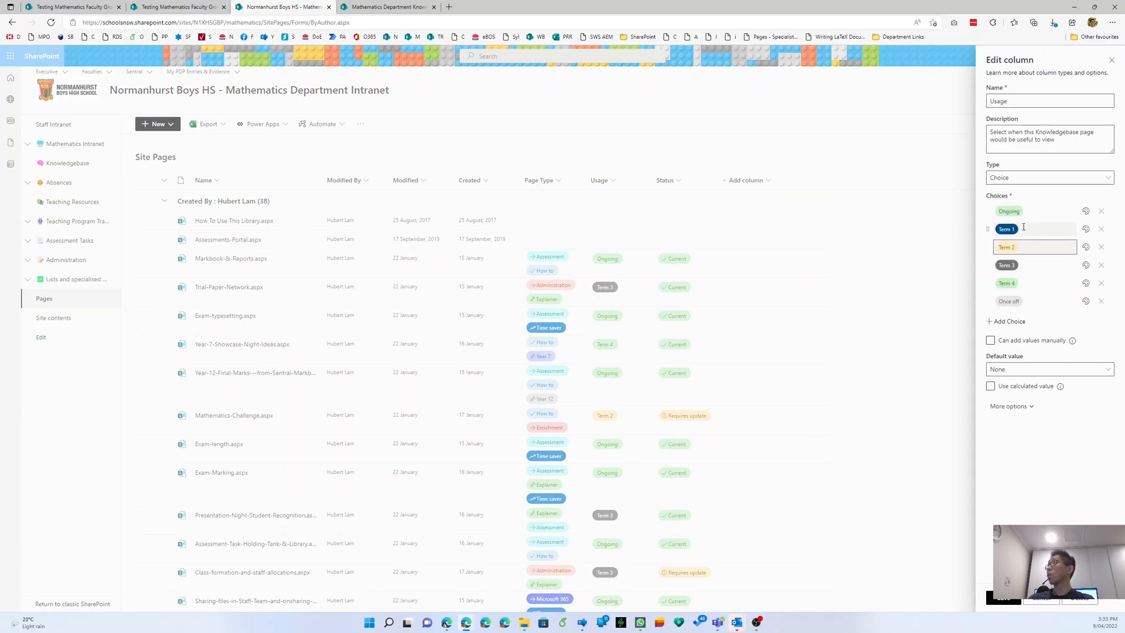
pyautogui.click(1023, 264)
pyautogui.click(1025, 283)
pyautogui.click(1034, 302)
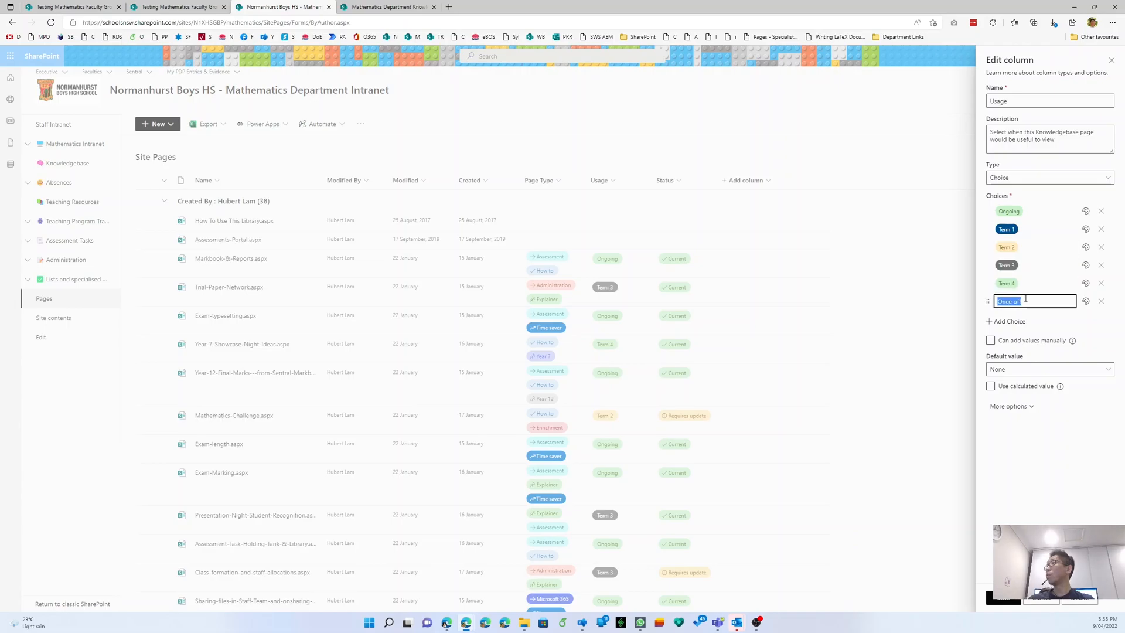
pyautogui.click(212, 8)
# - Start a new Choice column in the test site and name it Usage
pyautogui.click(638, 167)
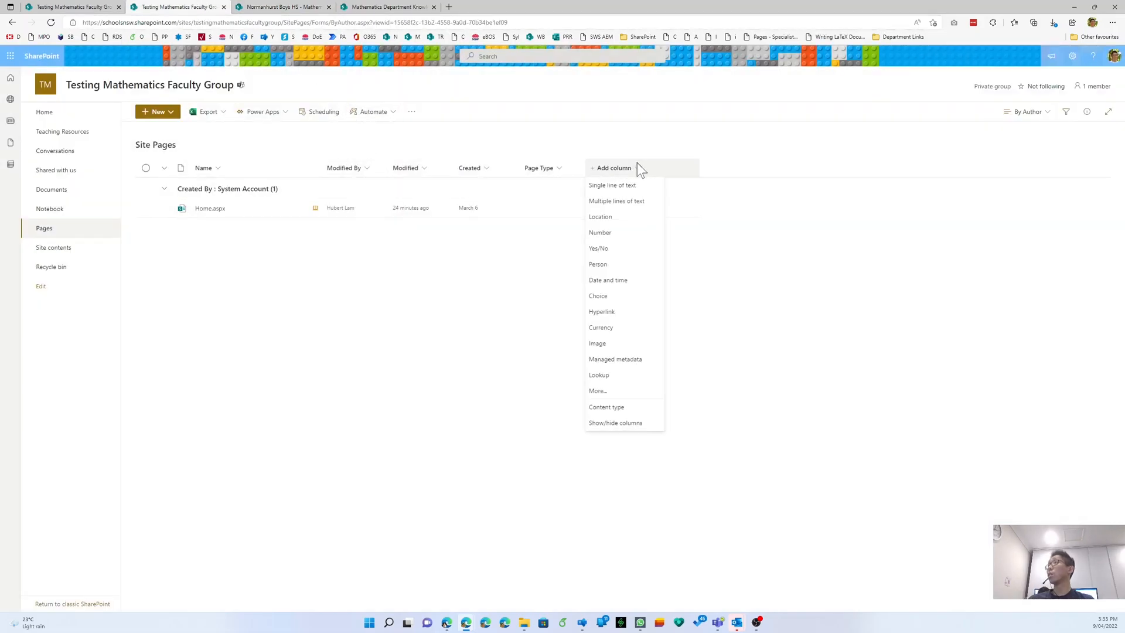
pyautogui.click(616, 296)
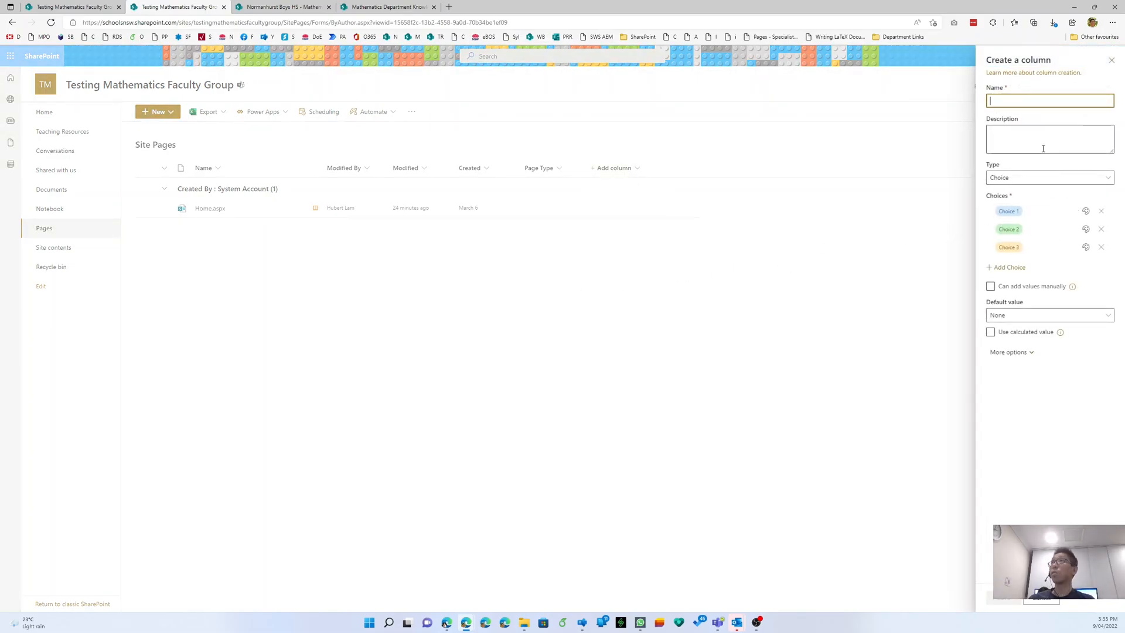
pyautogui.hotkey('ctrl', 'Tab')
pyautogui.hotkey('ctrl', 'shift', 'Tab')
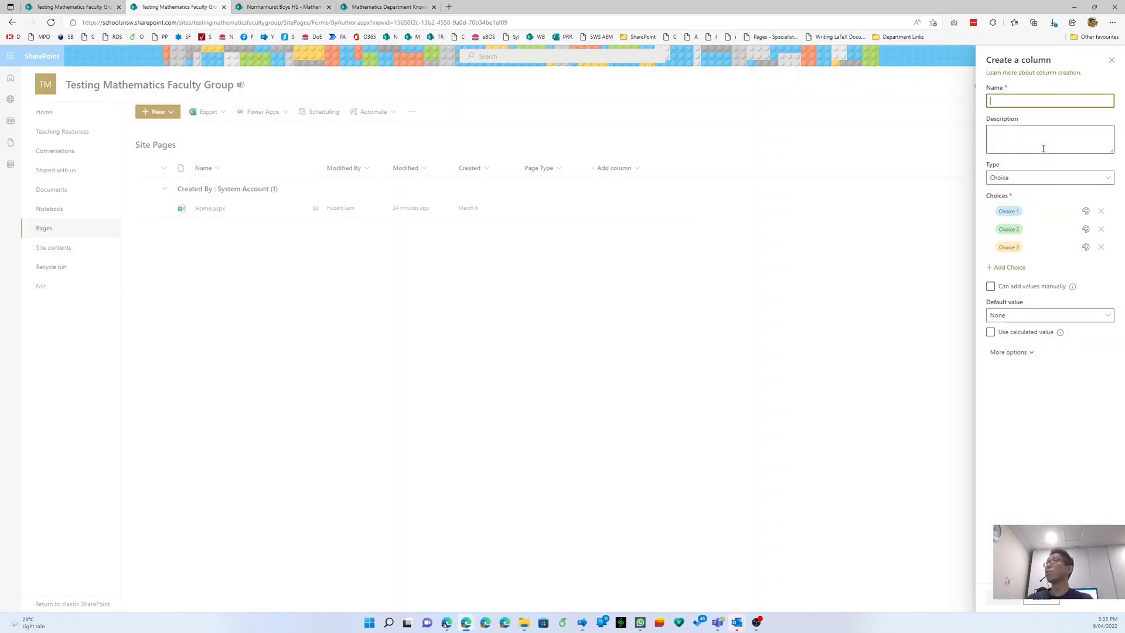
pyautogui.write('Usage')
# - Paste Ongoing, Term 1 and Term 2 from clipboard history as the first three choices
pyautogui.click(1035, 212)
pyautogui.press('super+v')
pyautogui.press('Down')
pyautogui.press('Down')
pyautogui.press('Down')
pyautogui.press('Down')
pyautogui.press('Down')
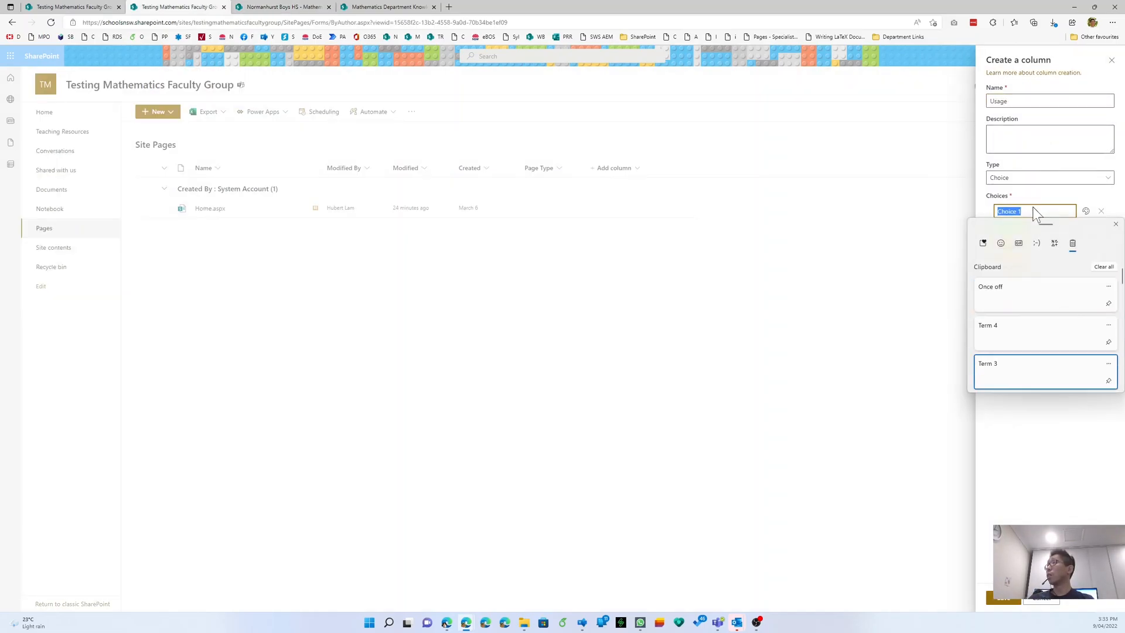
pyautogui.press('Return')
pyautogui.press('Return')
pyautogui.press('super+v')
pyautogui.press('Down')
pyautogui.press('Down')
pyautogui.press('Down')
pyautogui.press('Down')
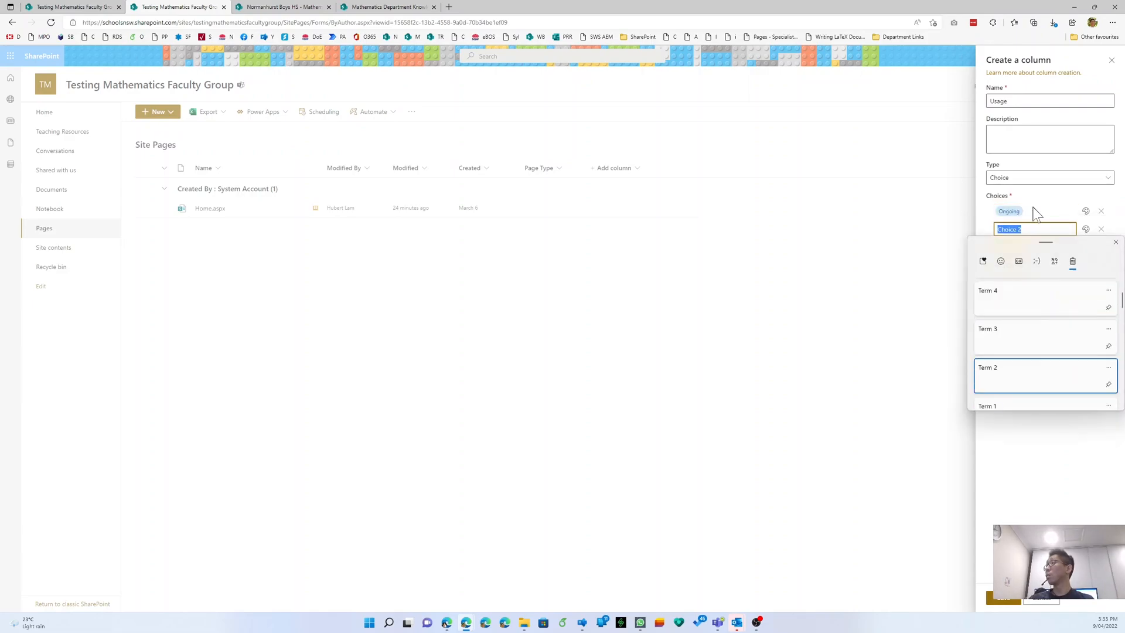
pyautogui.press('Return')
pyautogui.press('Return')
pyautogui.press('super+v')
pyautogui.press('Down')
pyautogui.press('Down')
pyautogui.press('Down')
pyautogui.press('Down')
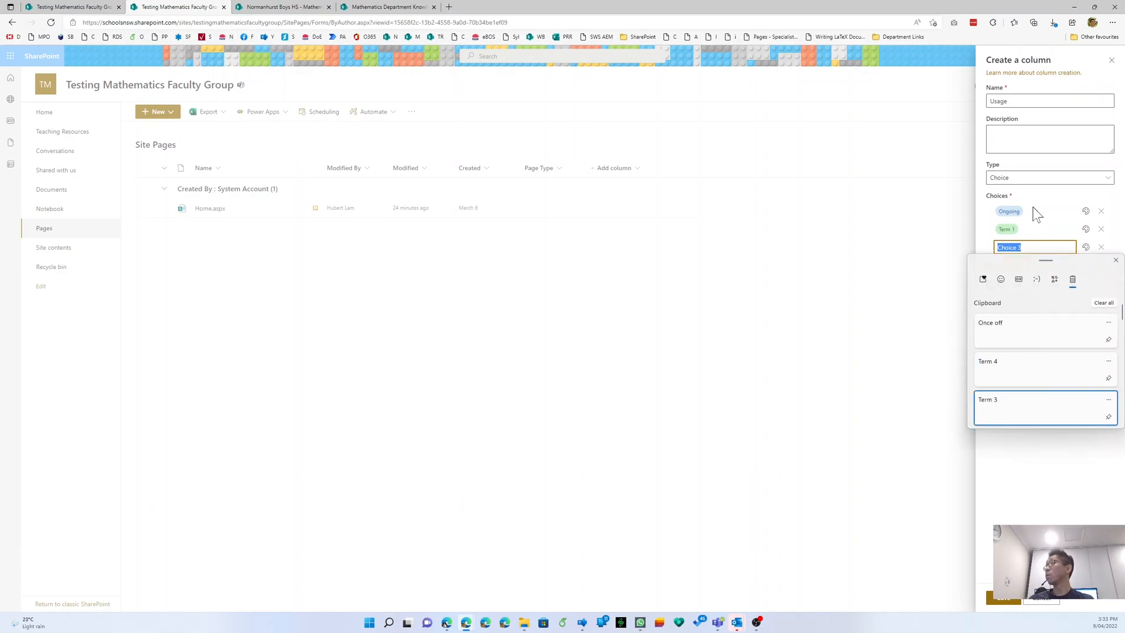
pyautogui.press('Up')
pyautogui.press('Return')
# - Add Term 3, Term 4 and Once off as choices and expand More options
pyautogui.press('Return')
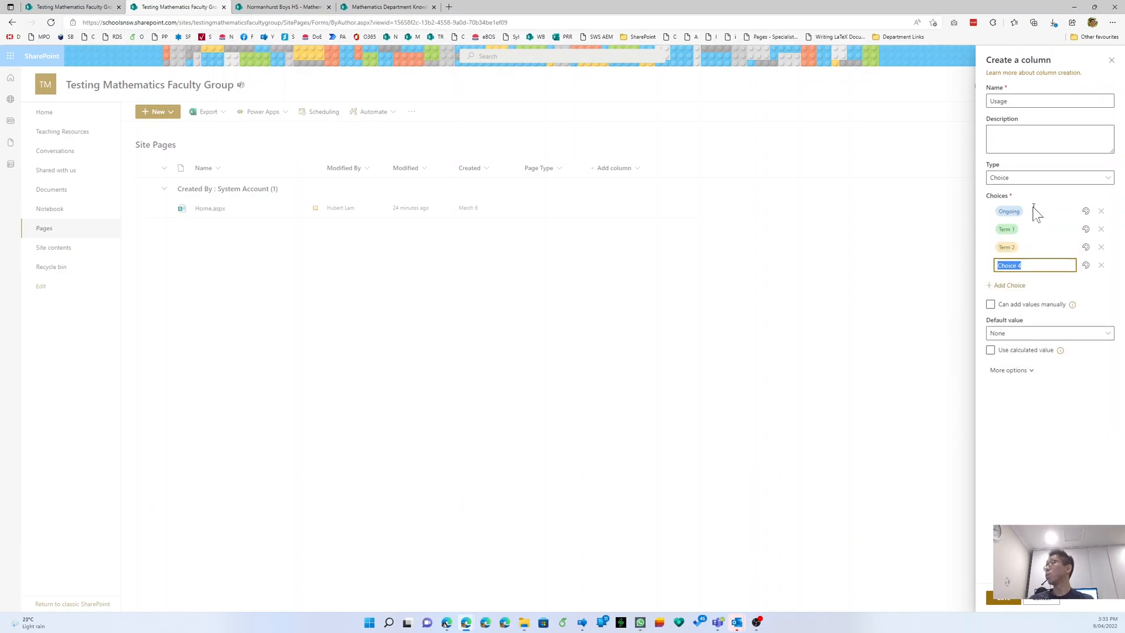
pyautogui.press('super+v')
pyautogui.press('Down')
pyautogui.press('Down')
pyautogui.press('Return')
pyautogui.press('Return')
pyautogui.press('super+v')
pyautogui.press('Down')
pyautogui.press('Return')
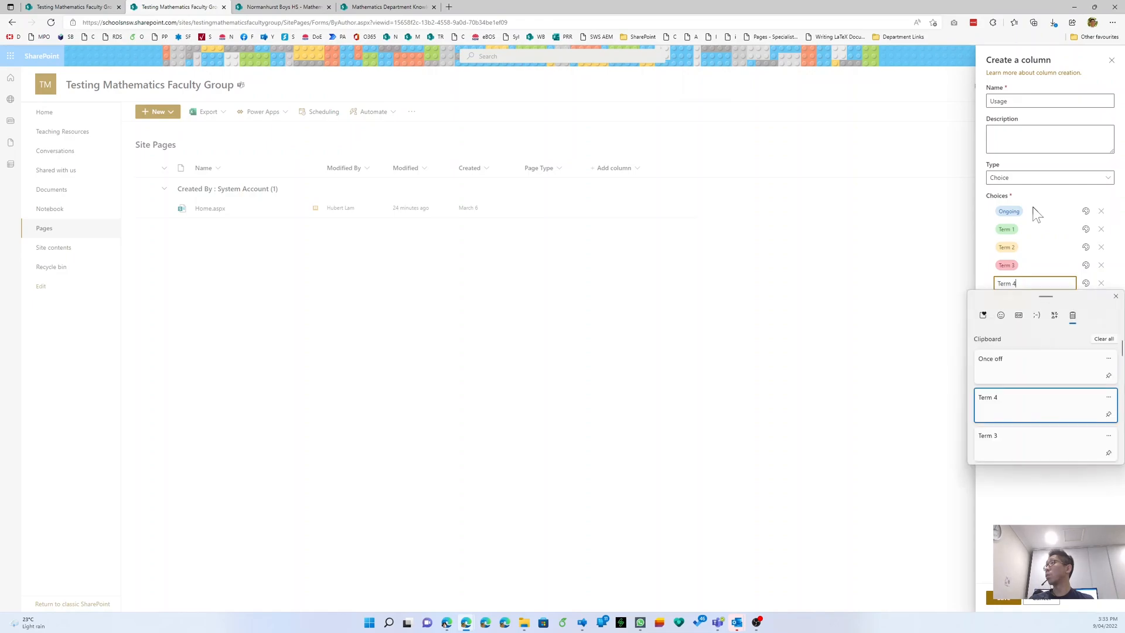
pyautogui.press('Return')
pyautogui.press('super+v')
pyautogui.press('Return')
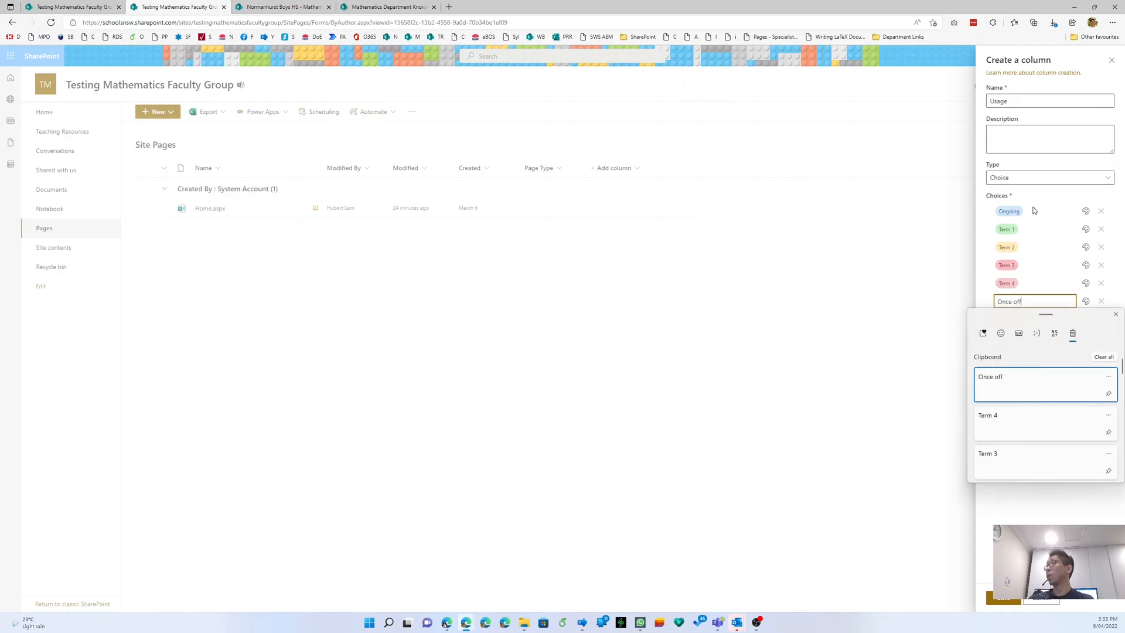
pyautogui.click(1049, 455)
pyautogui.click(1020, 409)
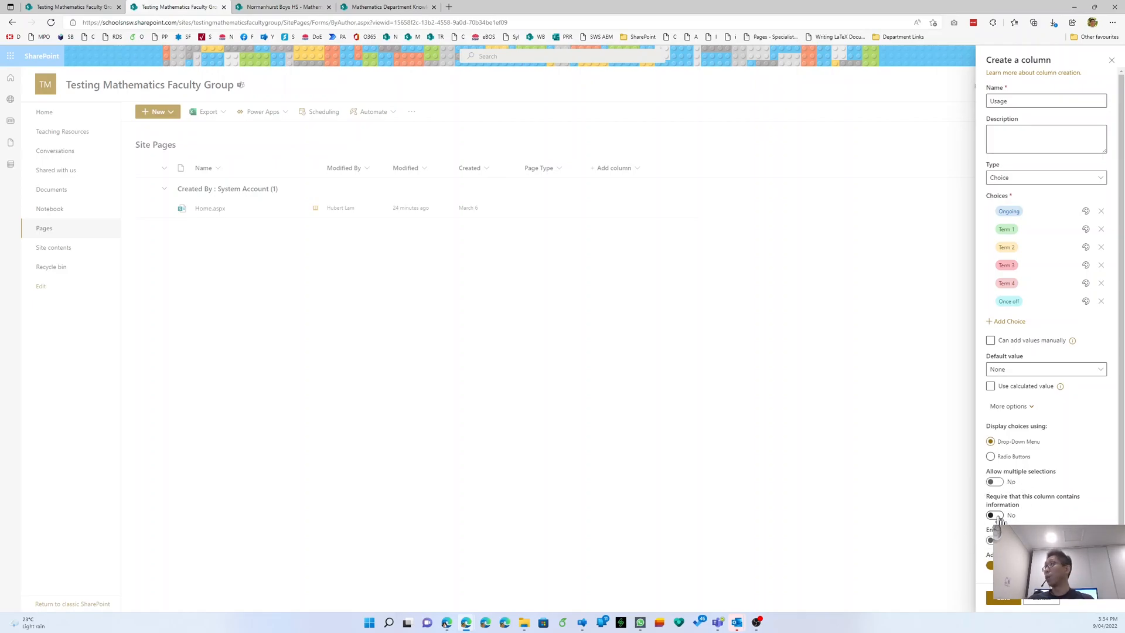
pyautogui.click(264, 7)
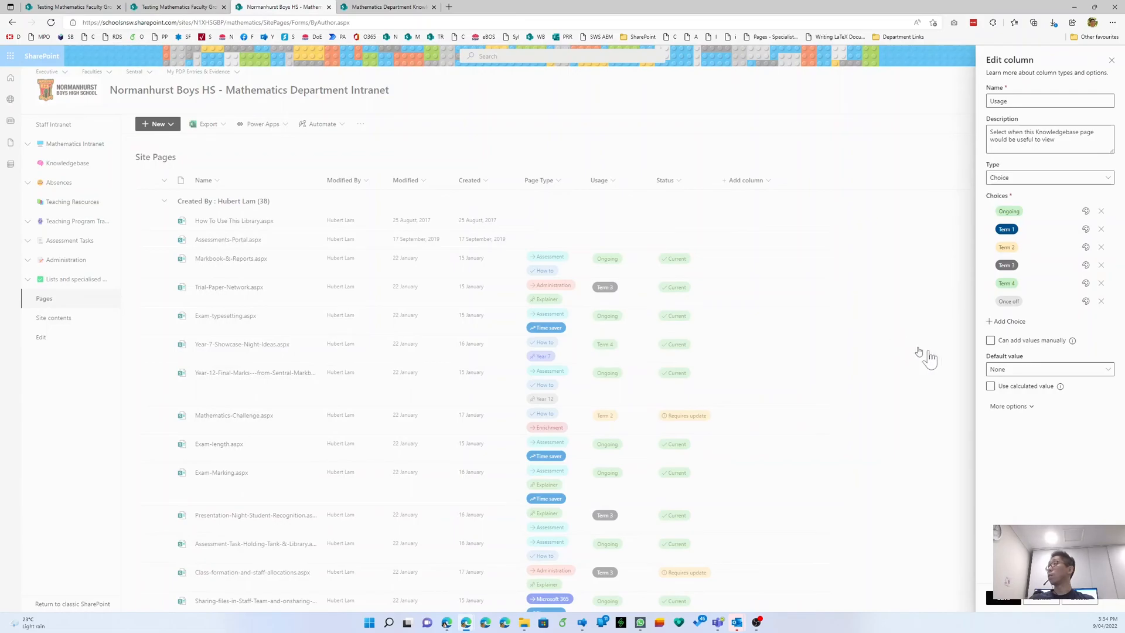
# - Save the new Usage column in the test group's Site Pages
pyautogui.click(994, 482)
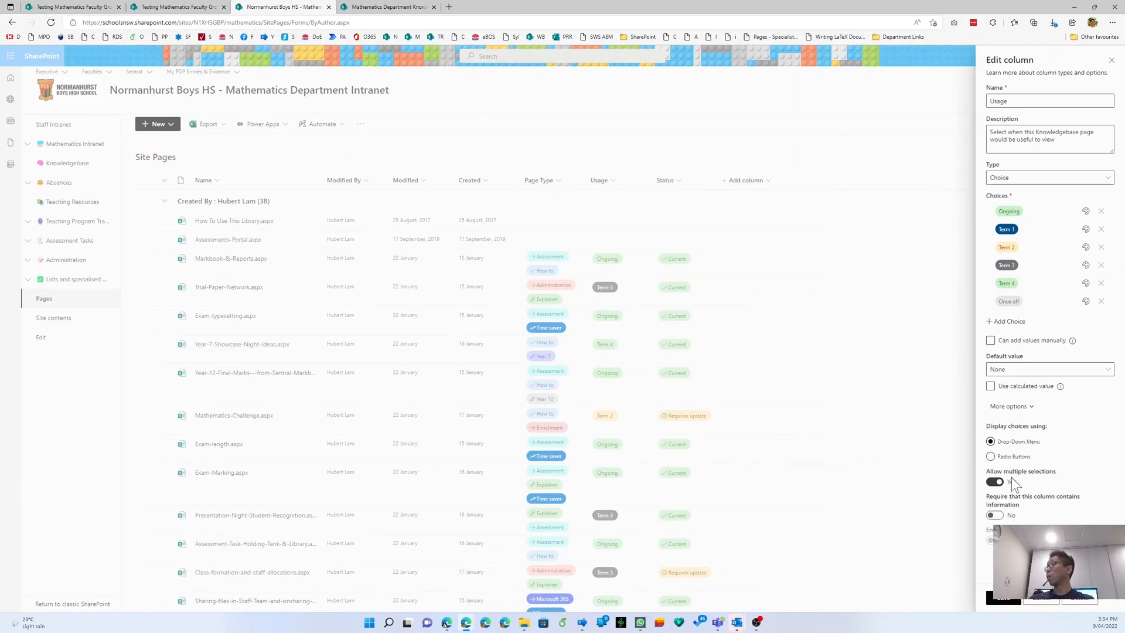
pyautogui.click(194, 8)
pyautogui.click(1003, 597)
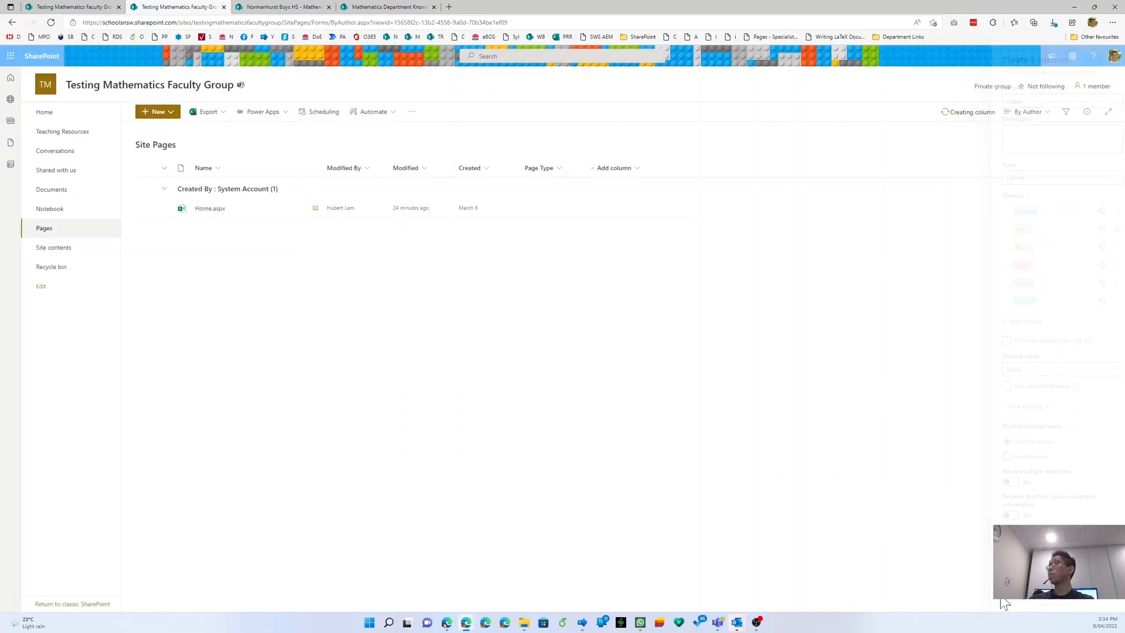
# - Review the intranet Status column's choices Requires update, Deprecated and Historical
pyautogui.click(267, 7)
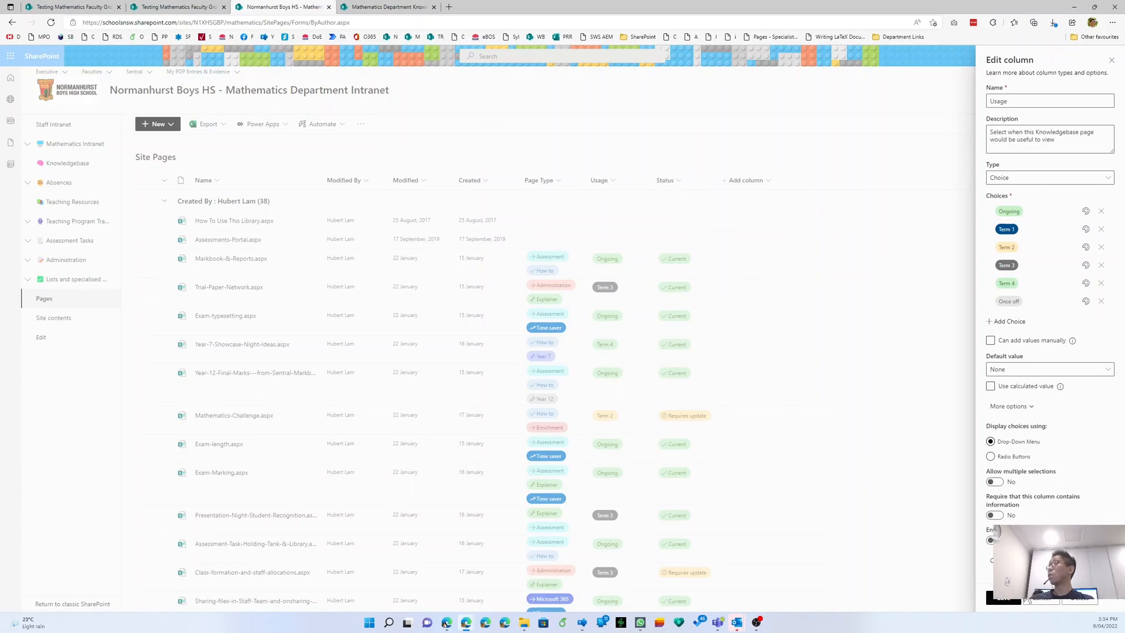
pyautogui.click(1032, 606)
pyautogui.click(665, 180)
pyautogui.moveTo(687, 262)
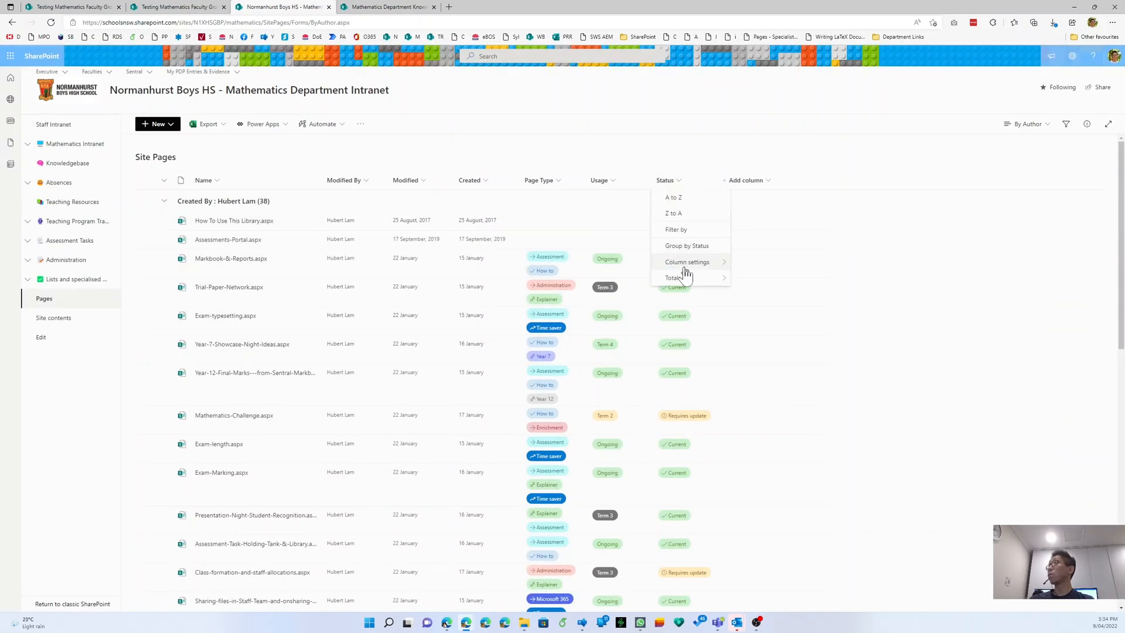
pyautogui.click(740, 265)
pyautogui.click(1034, 227)
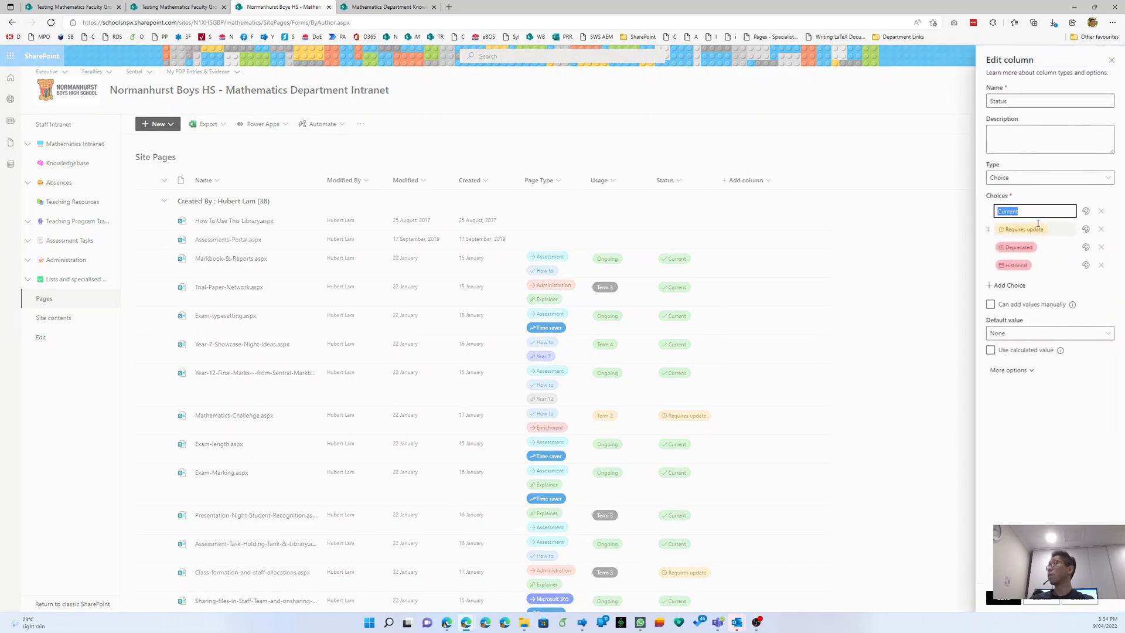
pyautogui.click(1035, 247)
pyautogui.click(1034, 265)
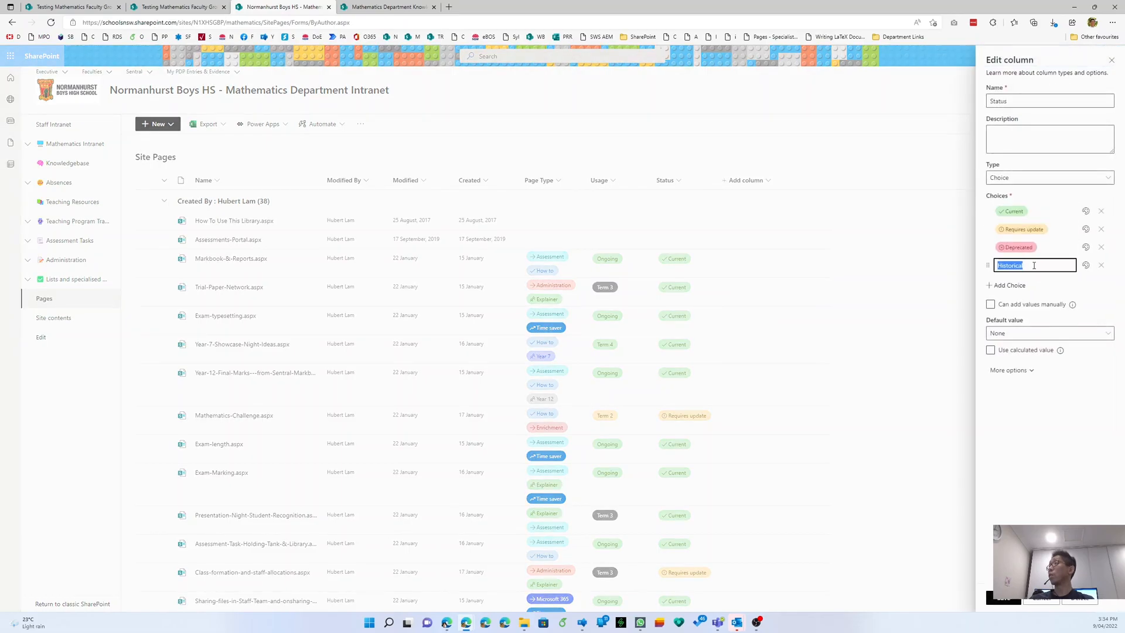
pyautogui.click(199, 7)
pyautogui.click(687, 167)
# - Create a Choice column named Status with Current and Requires update as its first choices
pyautogui.click(699, 304)
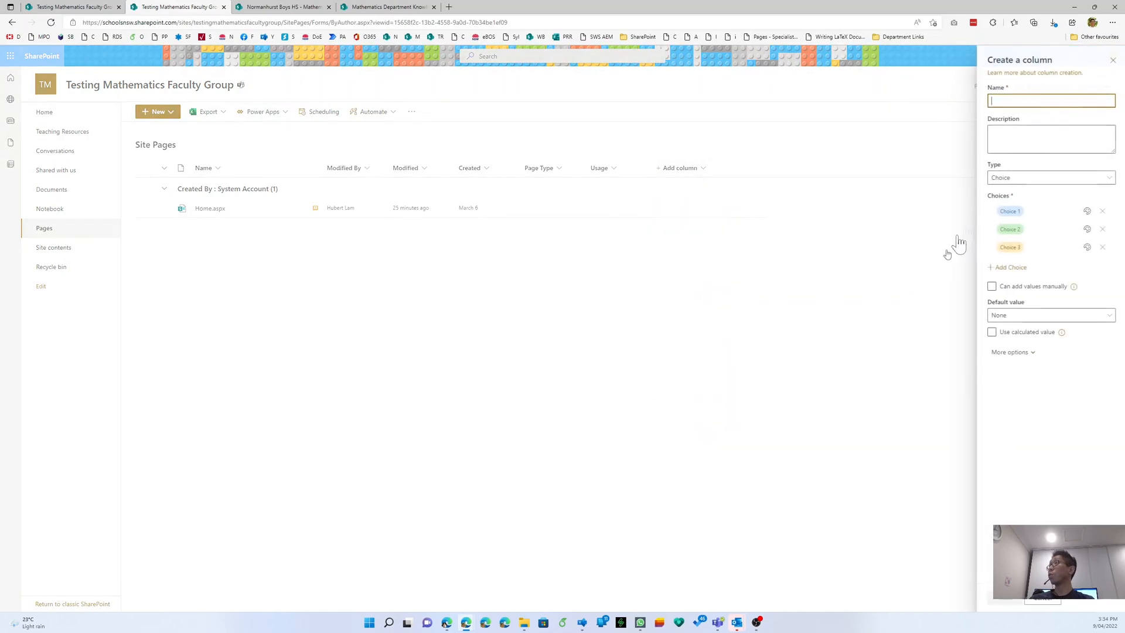
pyautogui.write('Status')
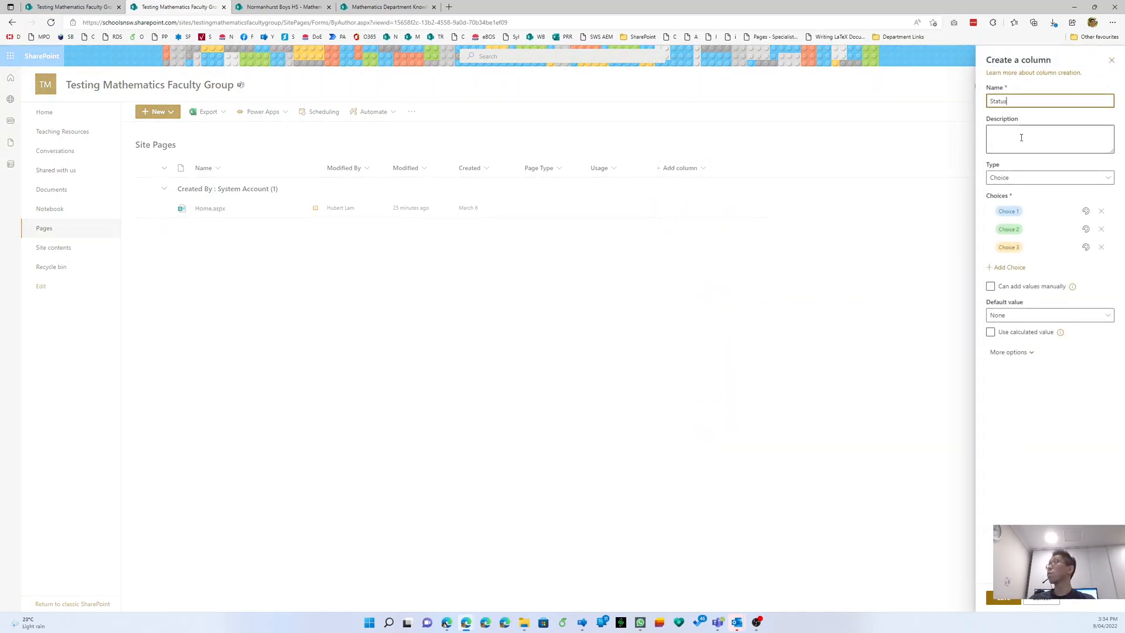
pyautogui.click(1021, 137)
pyautogui.click(1021, 210)
pyautogui.press('super+v')
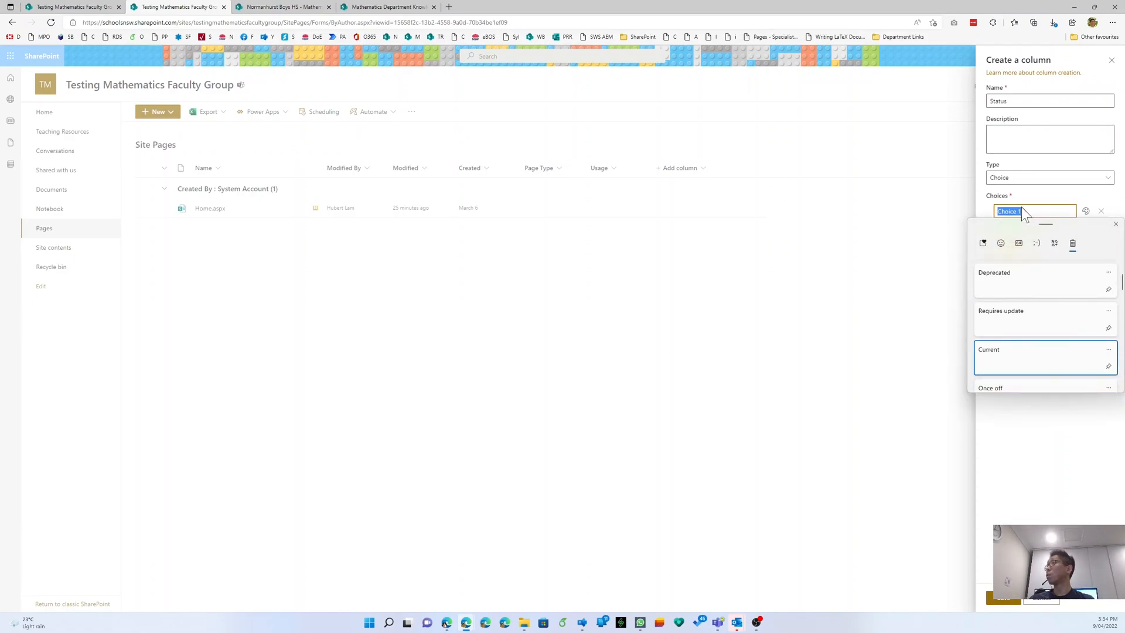
pyautogui.press('Return')
pyautogui.press('Return')
pyautogui.press('super+v')
pyautogui.press('Up')
pyautogui.press('Return')
pyautogui.press('Return')
pyautogui.press('Up')
# - Add Deprecated and Historical as the remaining choices and save the Status column
pyautogui.click(1038, 250)
pyautogui.press('super+v')
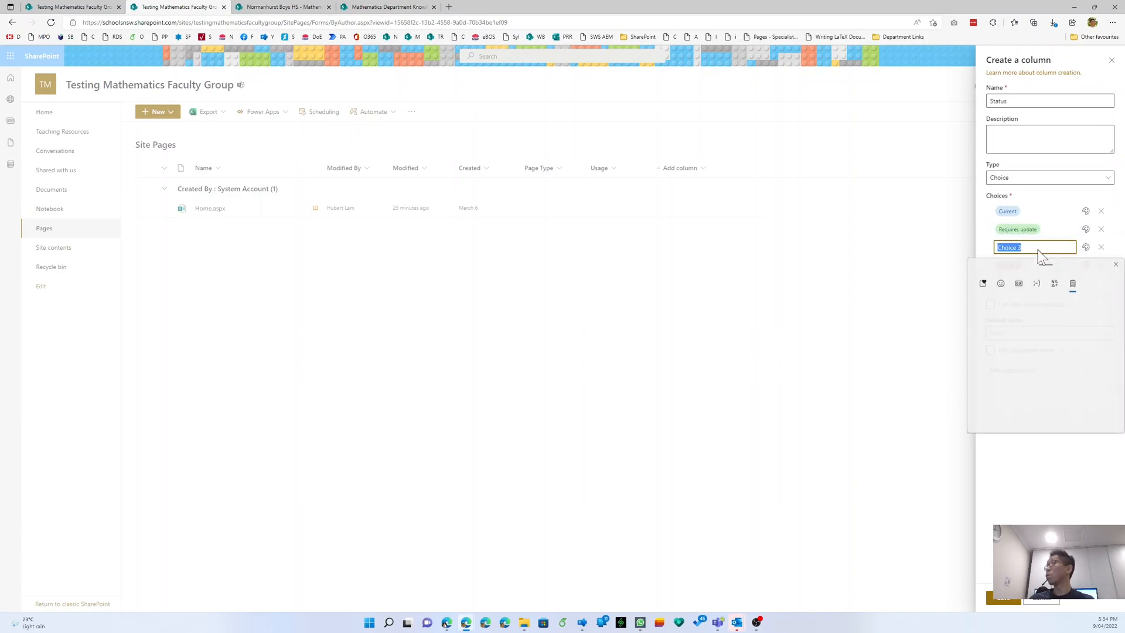
pyautogui.press('Down')
pyautogui.press('Return')
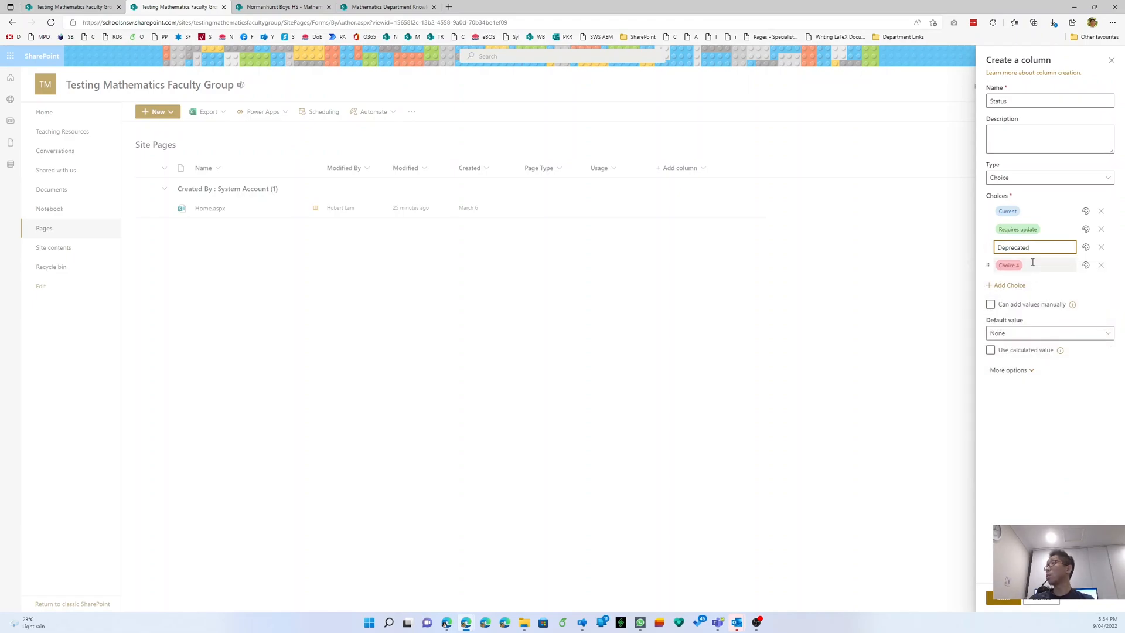
pyautogui.press('Return')
pyautogui.press('super+v')
pyautogui.press('Return')
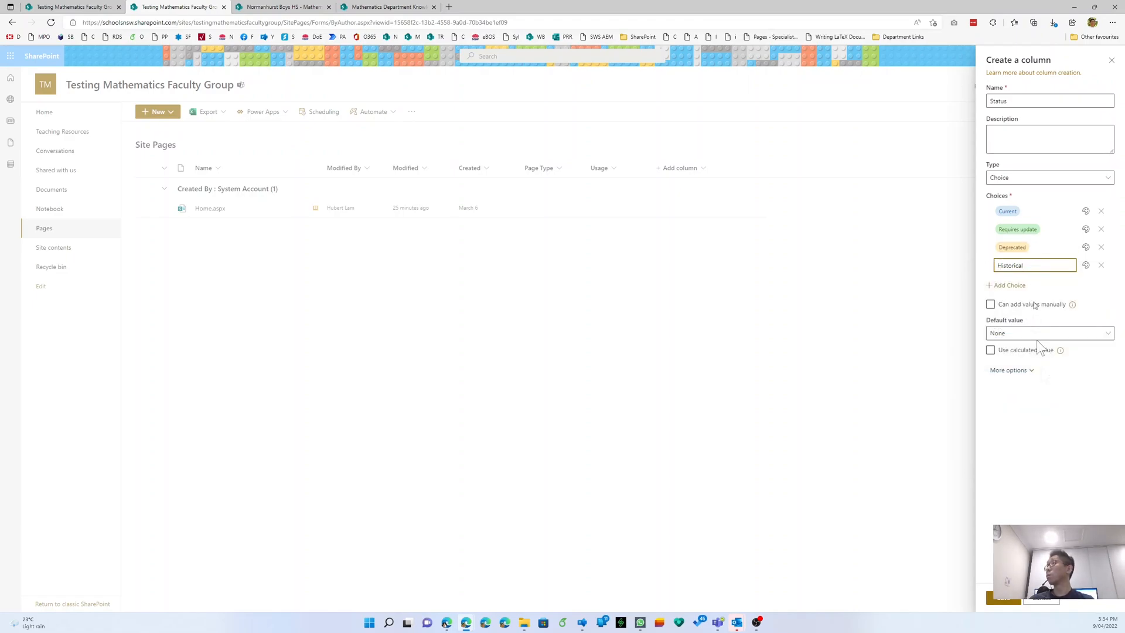
pyautogui.click(1050, 425)
pyautogui.click(1009, 371)
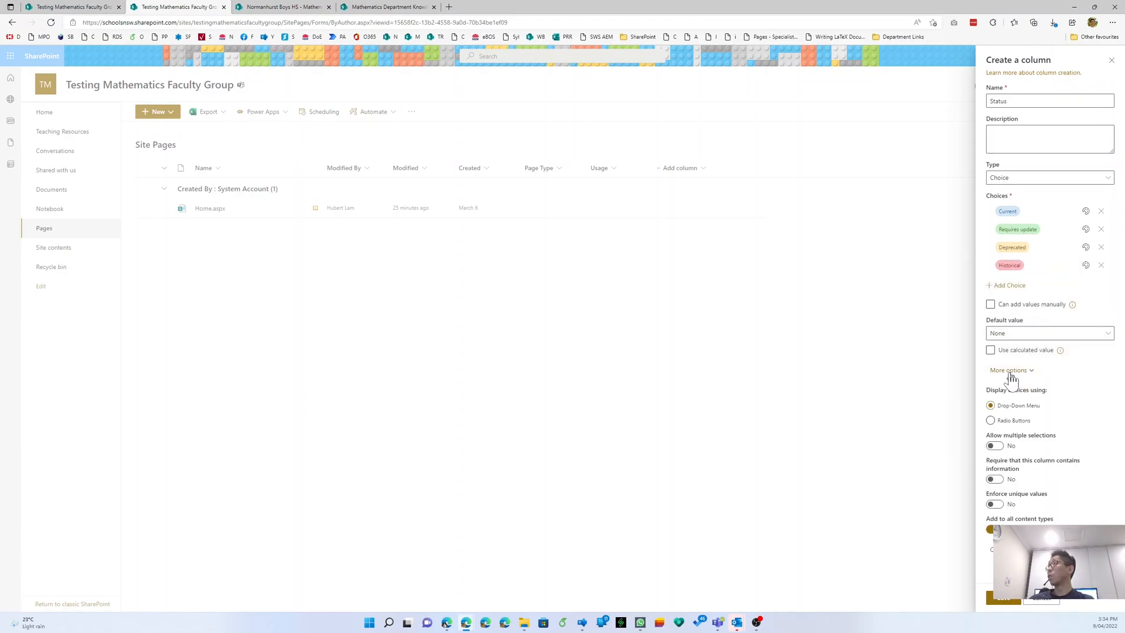
pyautogui.click(1006, 599)
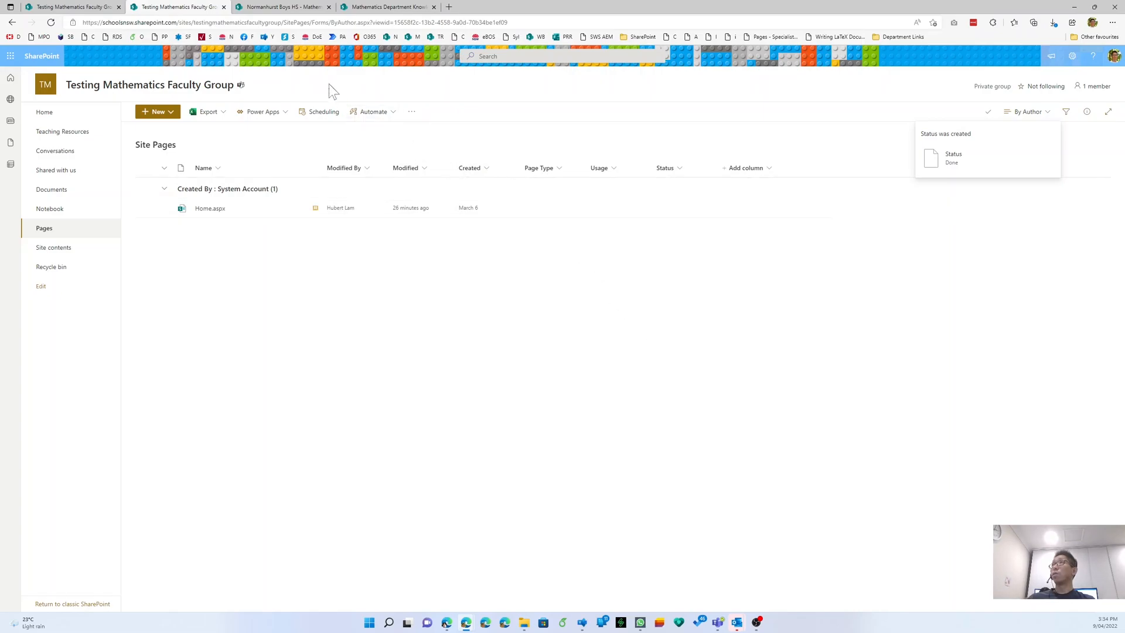
# - Expand the Knowledgebase page's Administration and Assessment sections, then show the test group's new-item options
pyautogui.click(360, 9)
pyautogui.scroll(5, 426, 333)
pyautogui.scroll(2, 426, 333)
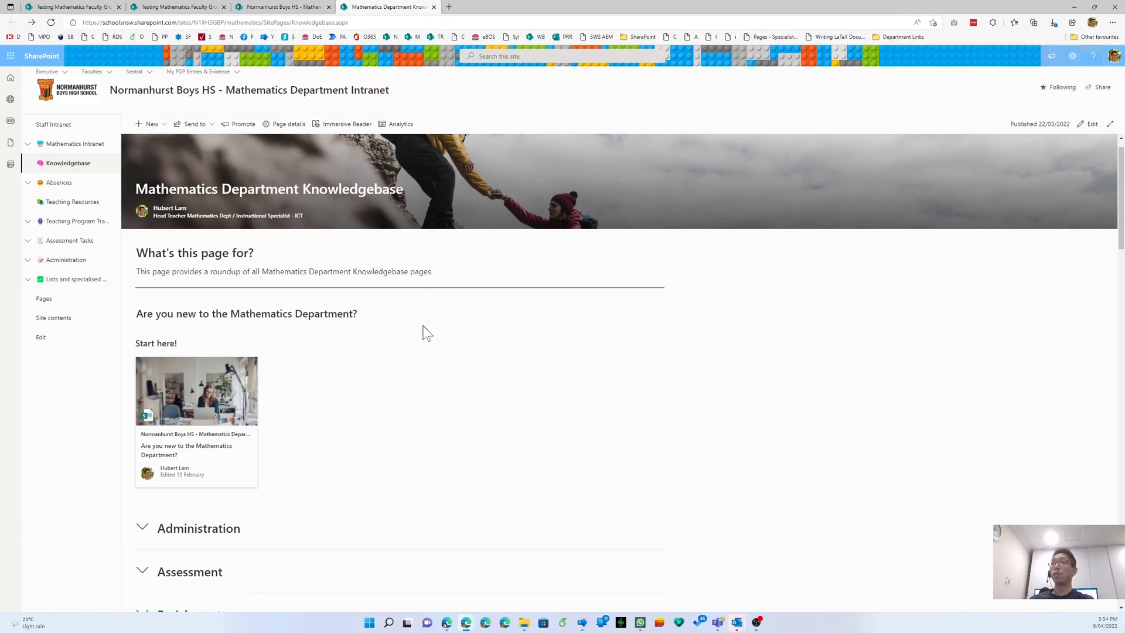
pyautogui.click(148, 535)
pyautogui.scroll(-5, 170, 510)
pyautogui.click(142, 498)
pyautogui.scroll(-5, 143, 500)
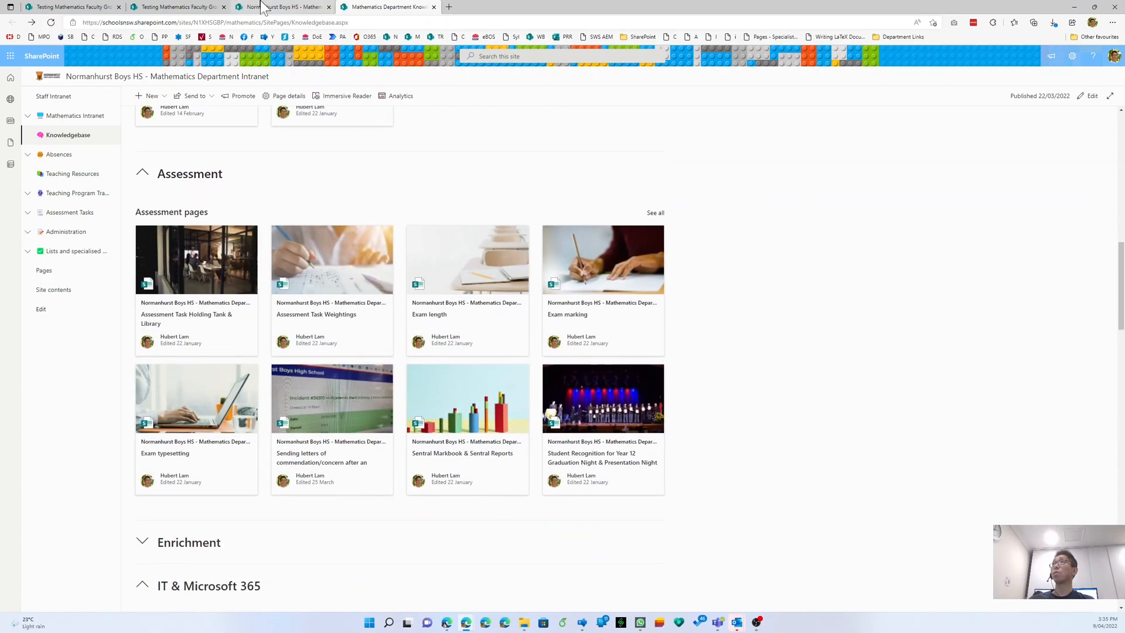
pyautogui.click(215, 7)
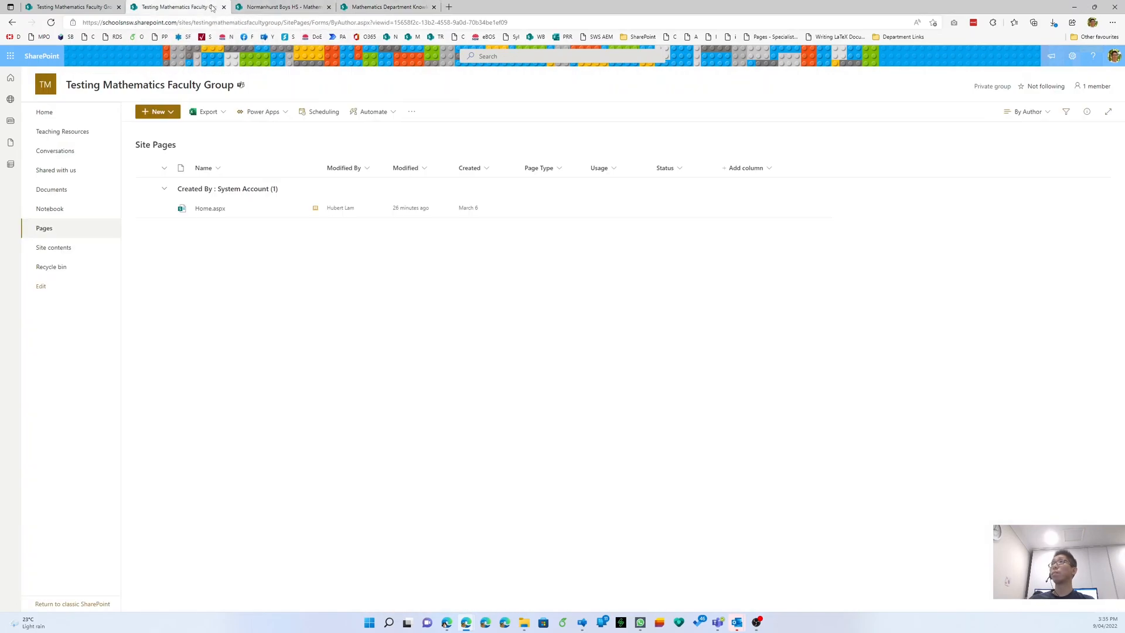
pyautogui.click(158, 115)
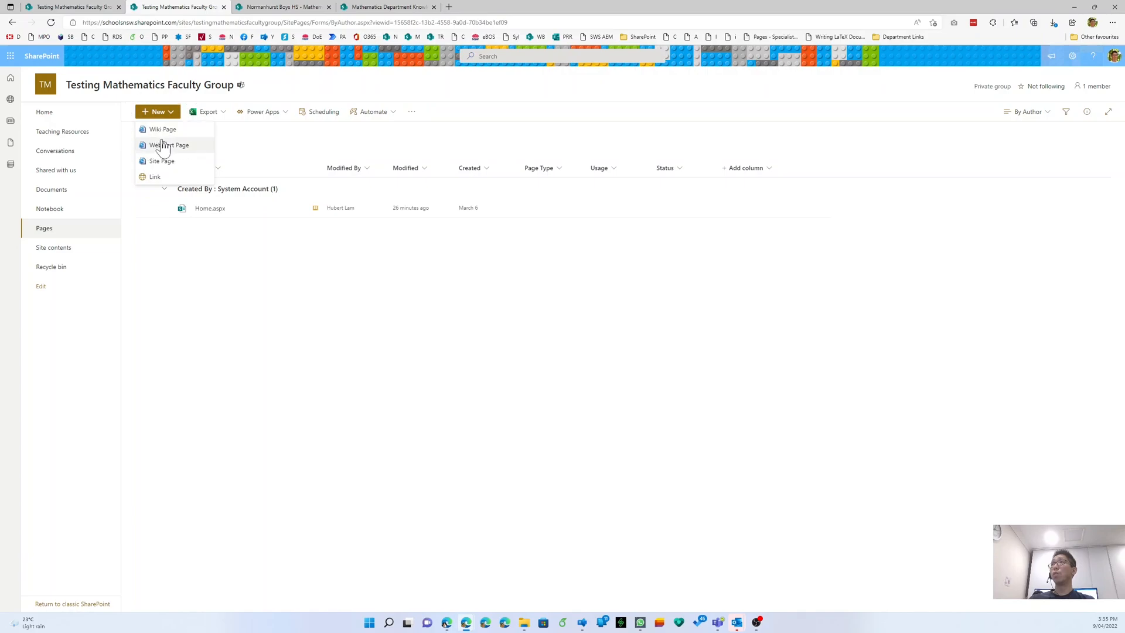
# - Create a new site page titled Knowledgebase with related-page suggestions switched off
pyautogui.press('ctrl')
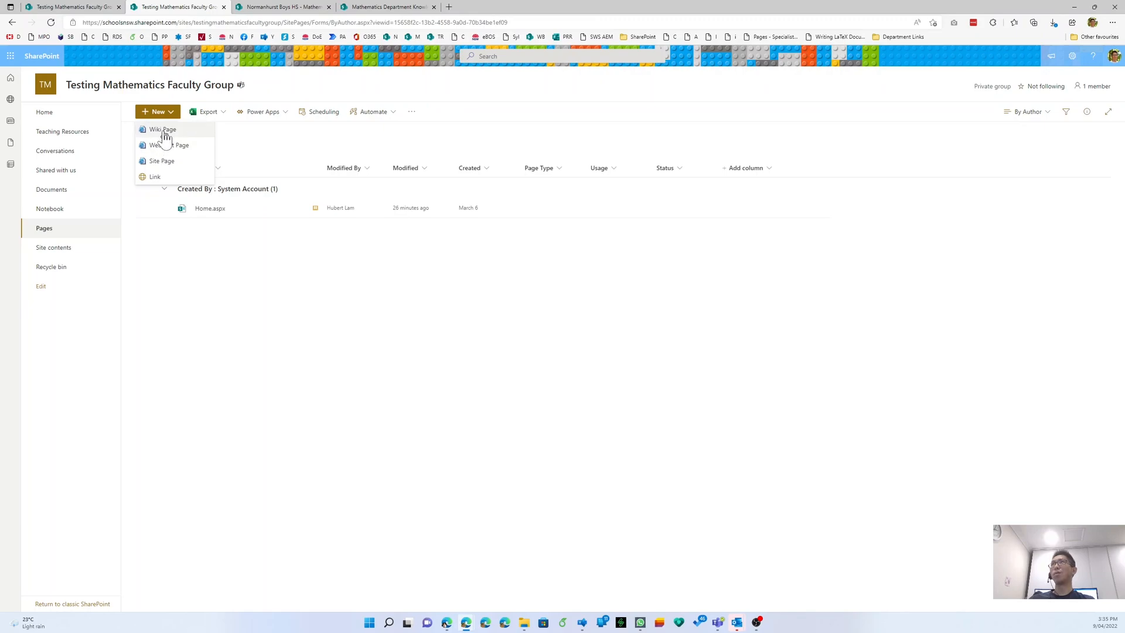
pyautogui.click(179, 166)
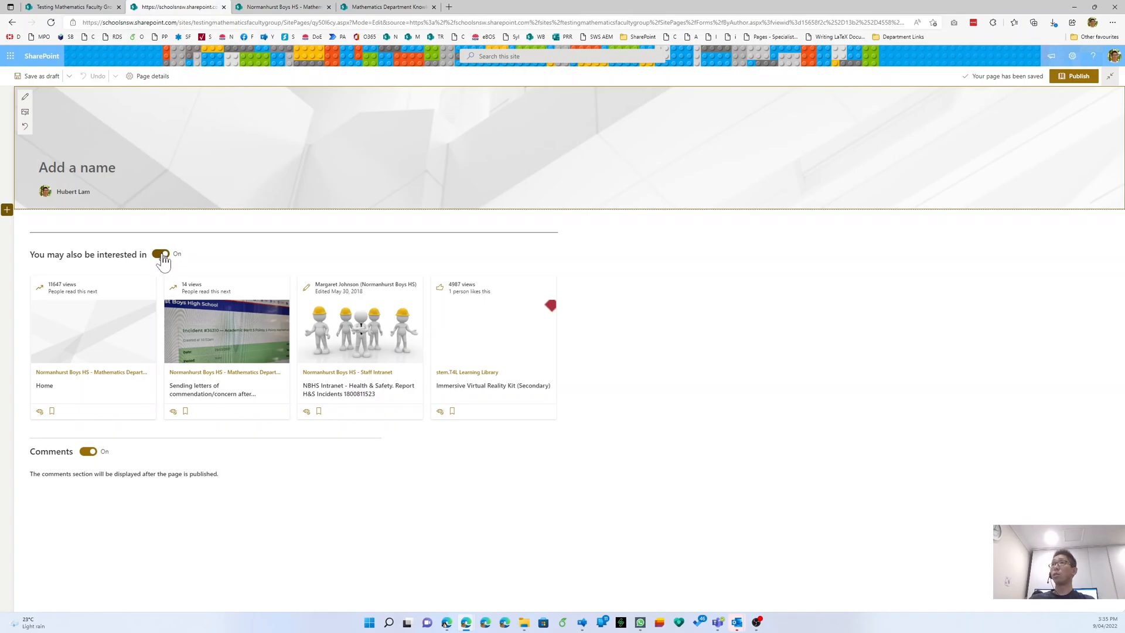
pyautogui.click(159, 255)
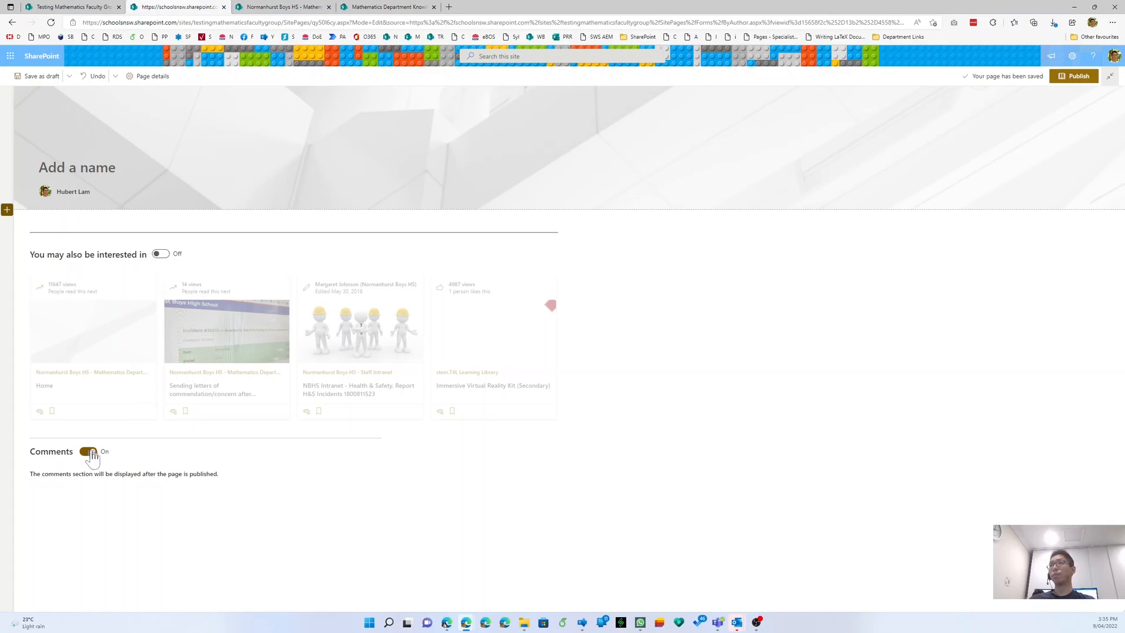
pyautogui.press('ctrl')
pyautogui.press('ctrl')
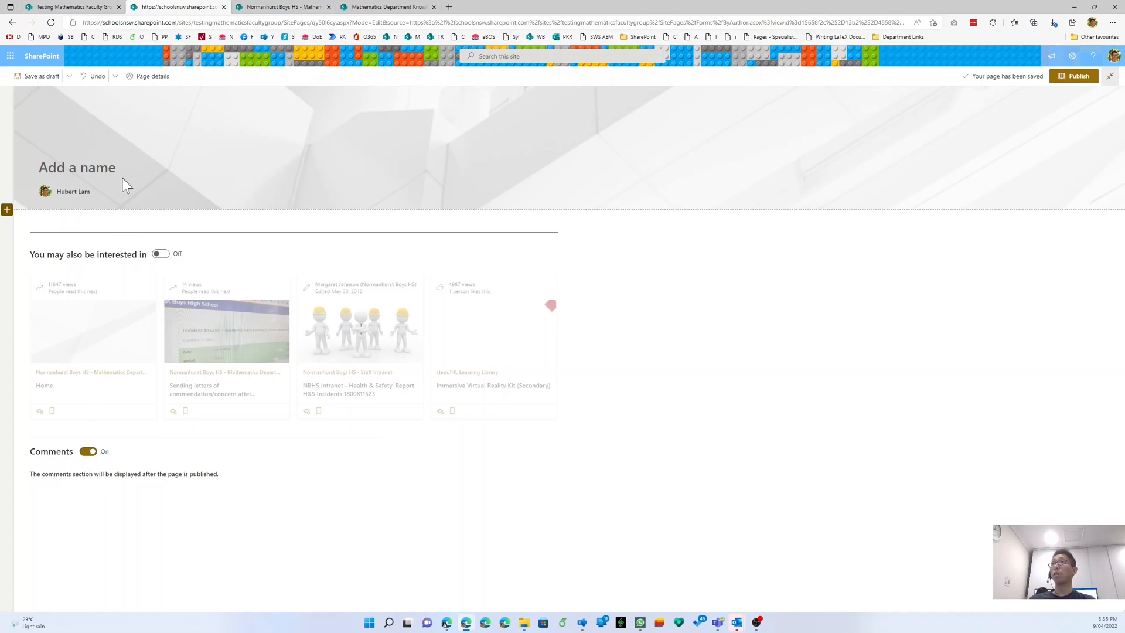
pyautogui.write('Knowledgebase')
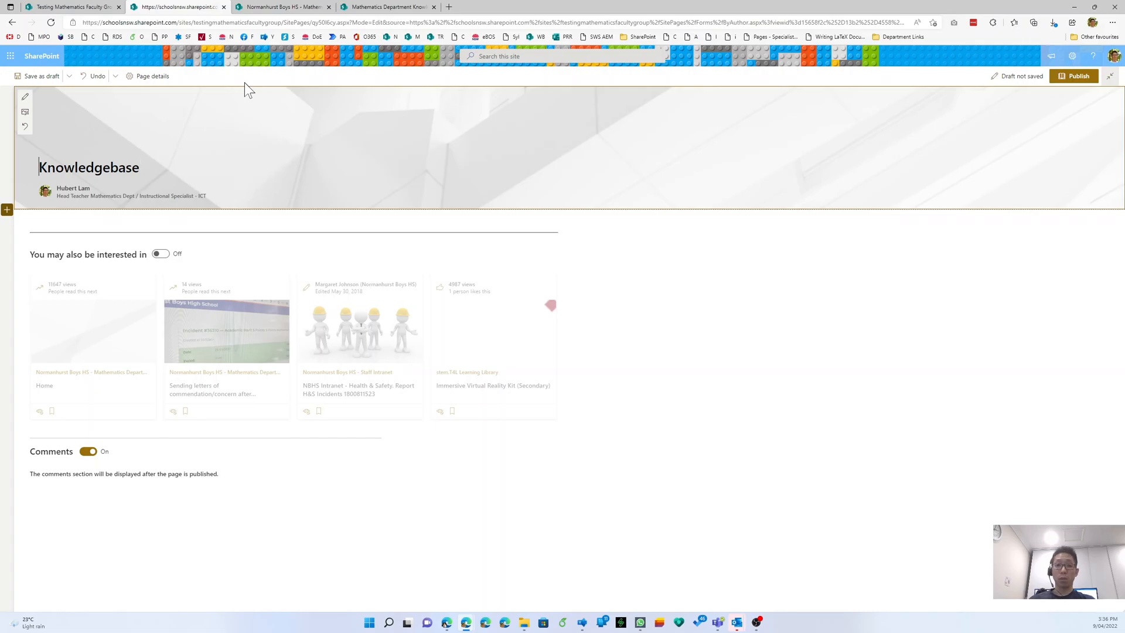
# - Save the Knowledgebase page as a draft, check its URL, and reopen it for editing
pyautogui.click(51, 83)
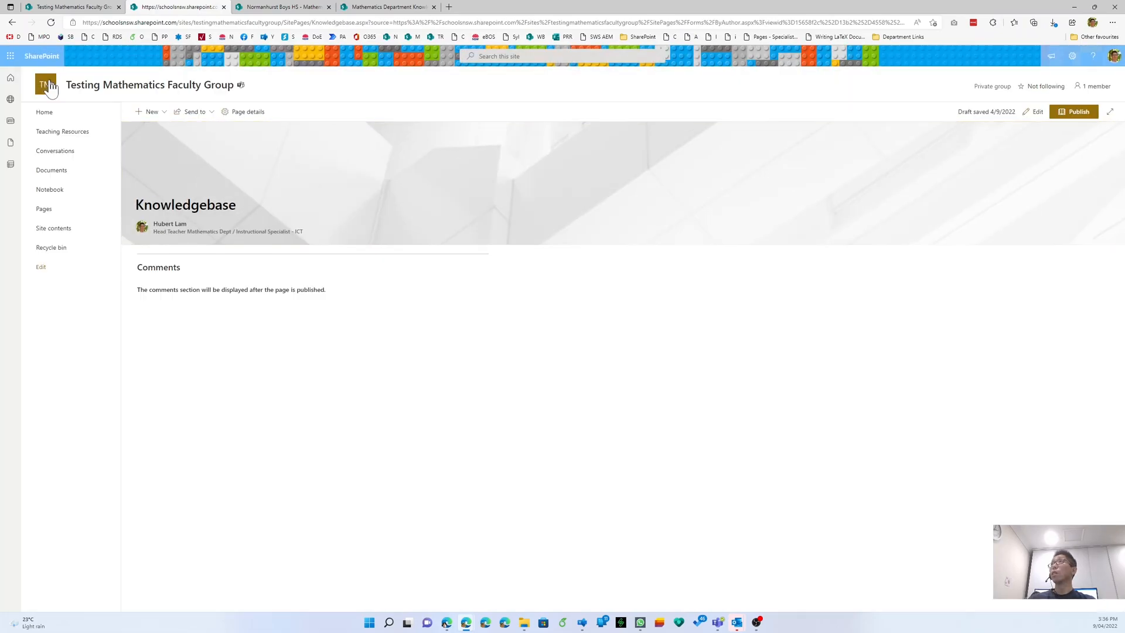
pyautogui.click(328, 24)
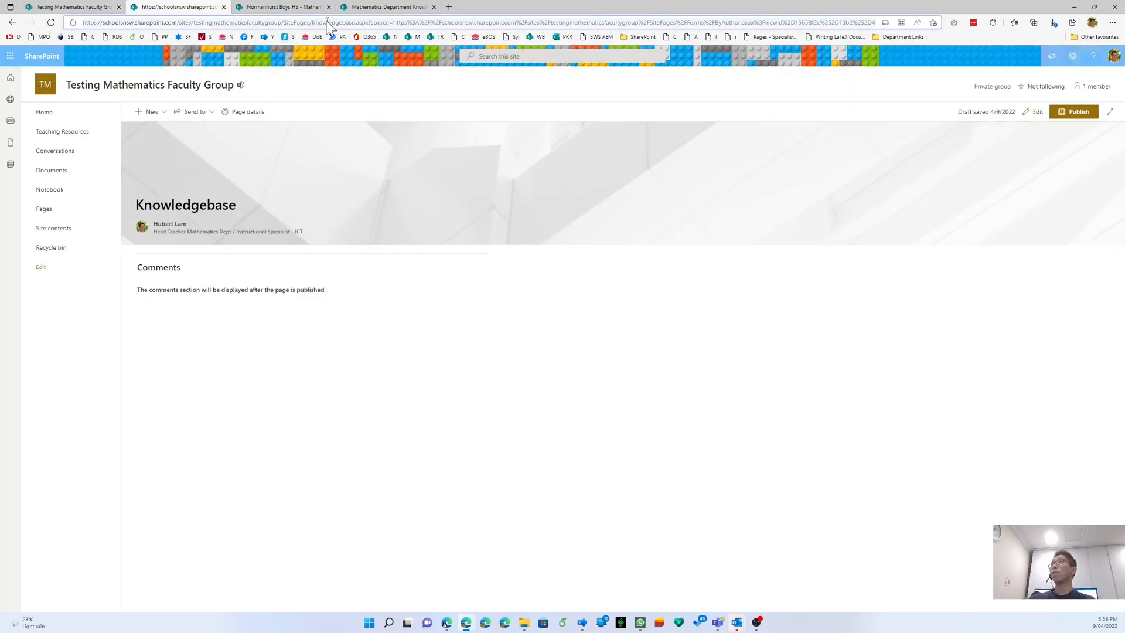
pyautogui.click(317, 22)
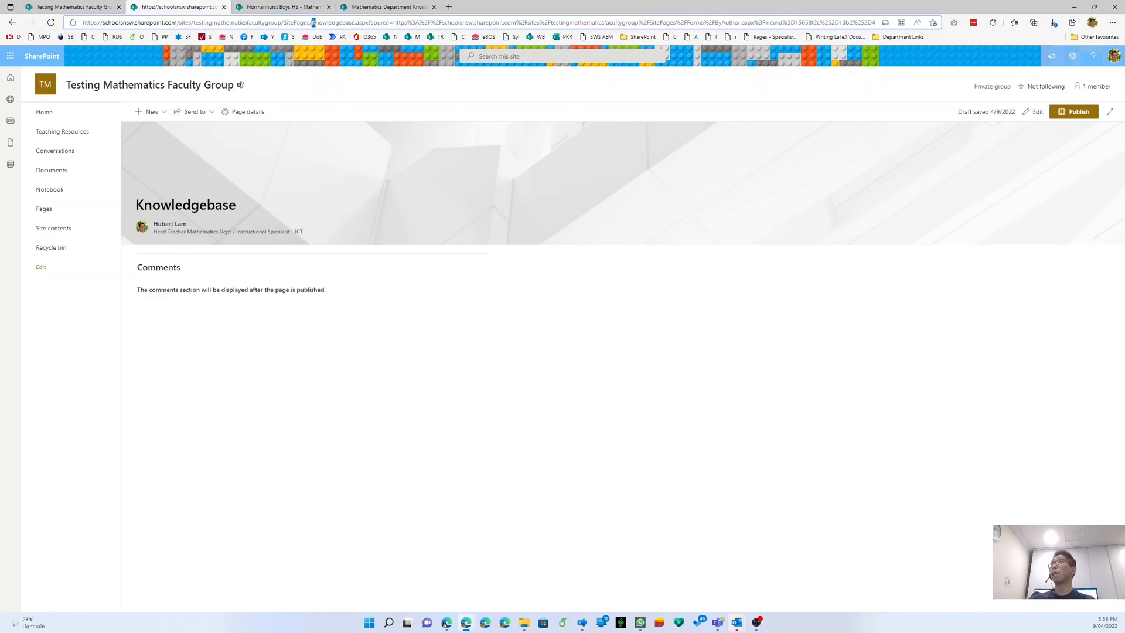
pyautogui.moveTo(341, 22); pyautogui.dragTo(355, 23)
pyautogui.click(356, 24)
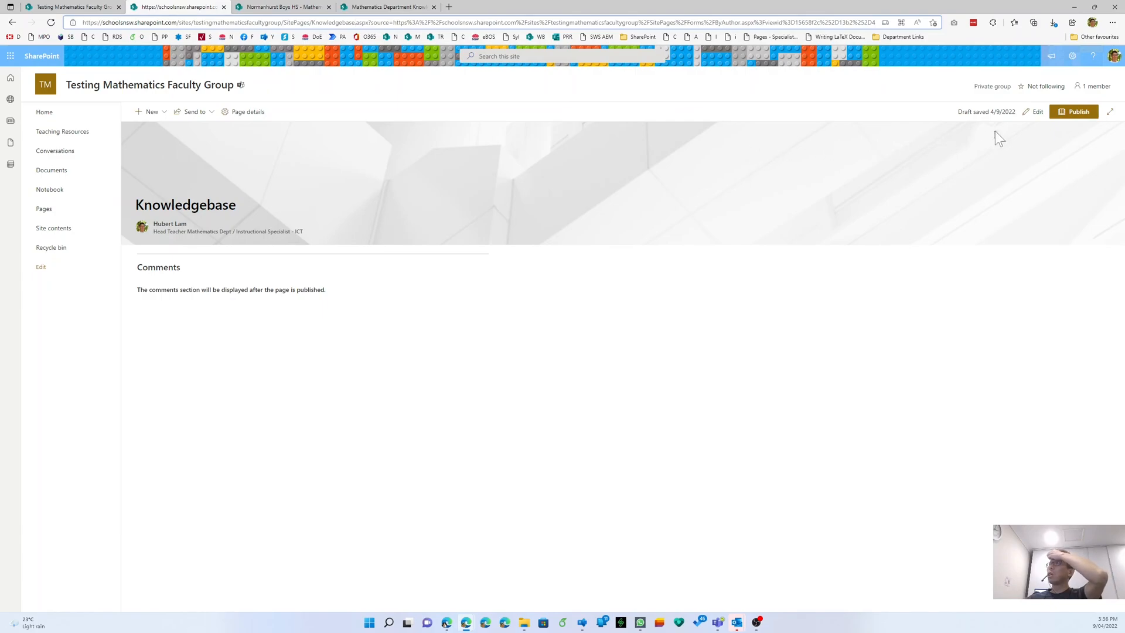
pyautogui.click(1035, 112)
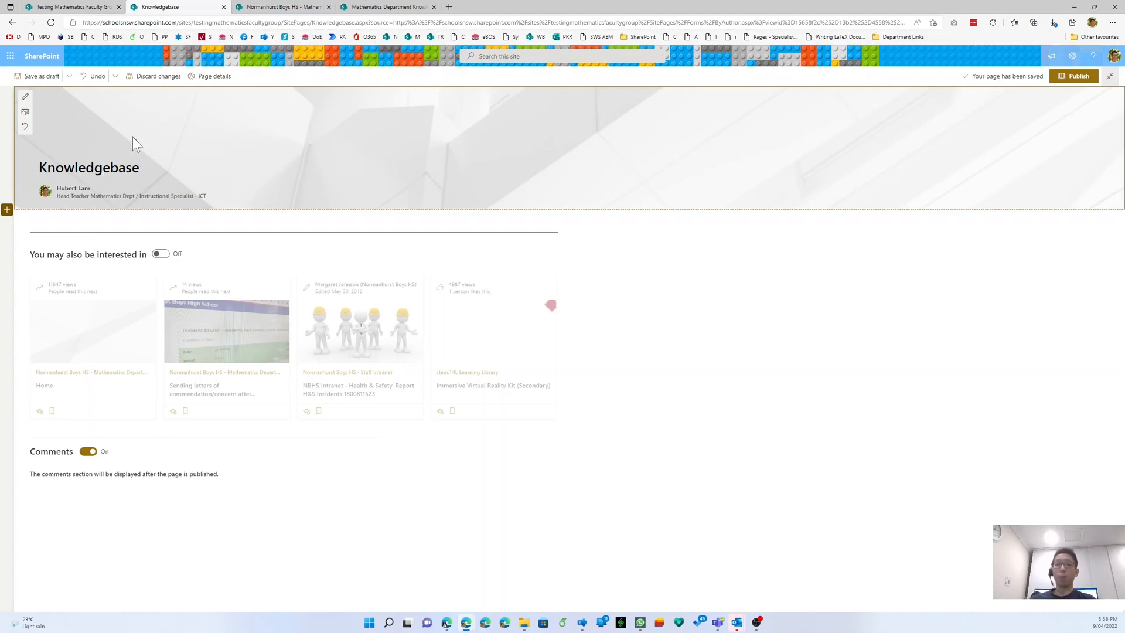
# - Insert the brain emoji, found by searching 'brain', before the Knowledgebase title
pyautogui.press('super+period')
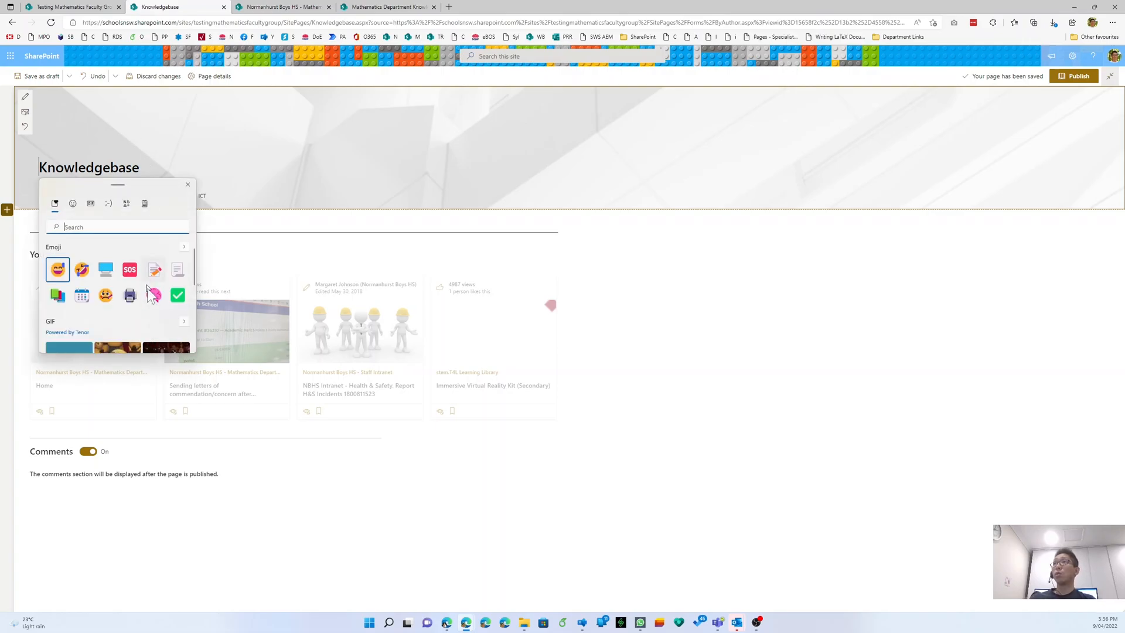
pyautogui.write('brain')
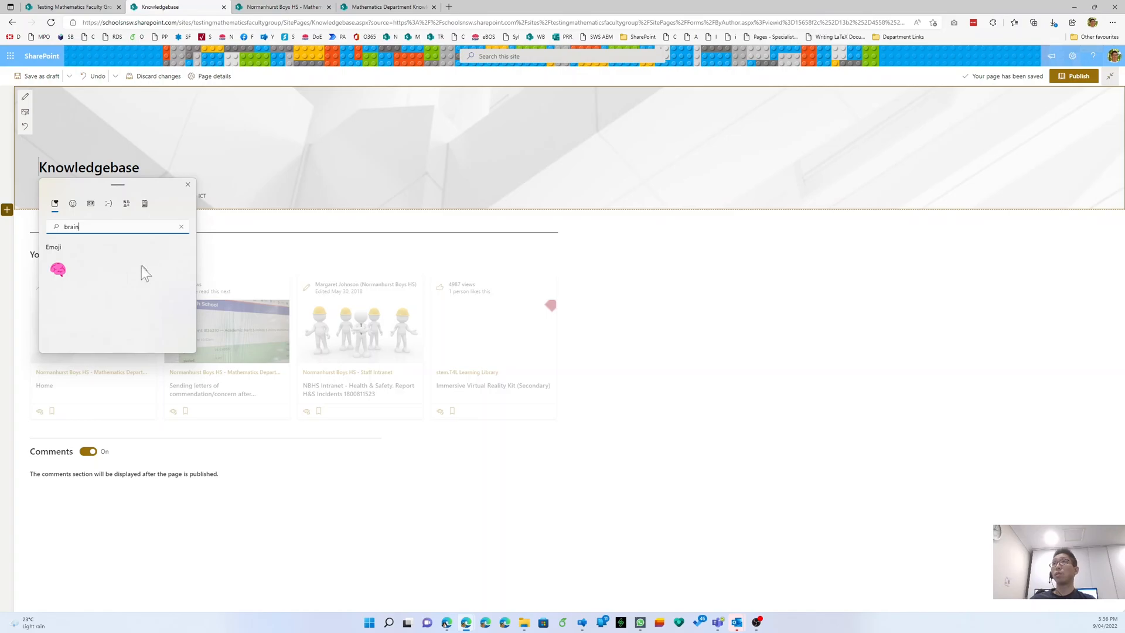
pyautogui.click(59, 272)
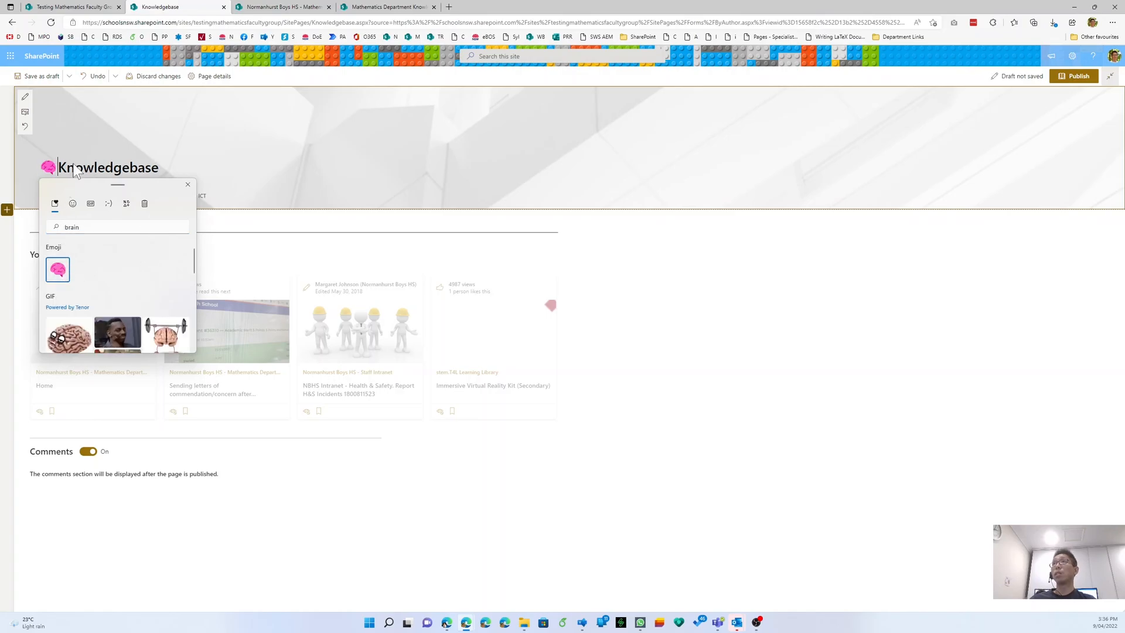
pyautogui.click(58, 166)
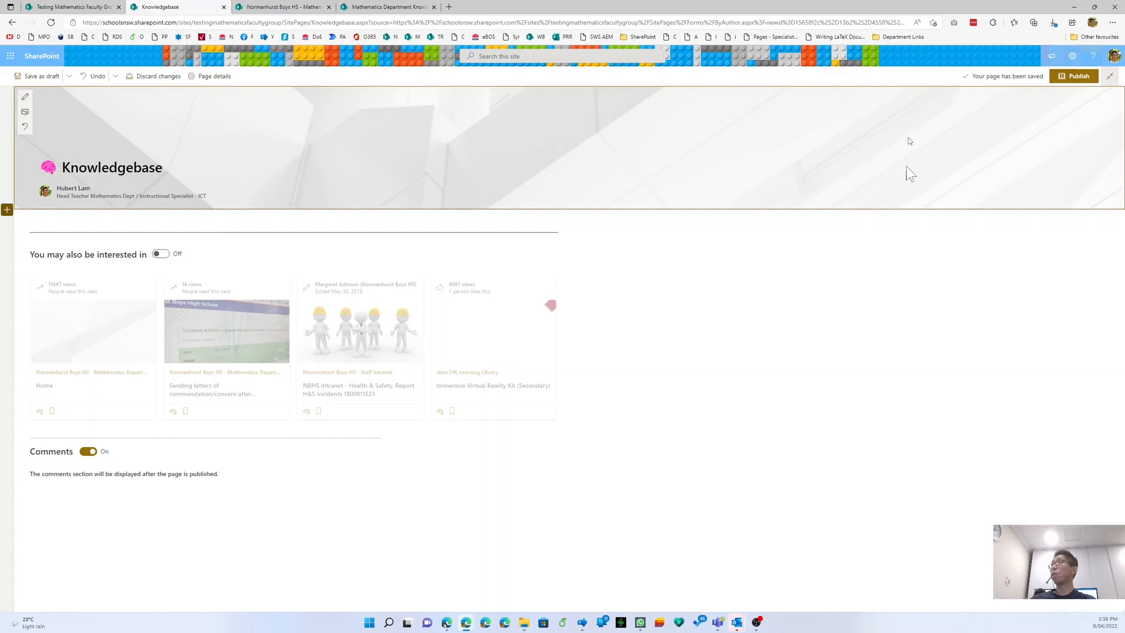
# - Replace the banner with the climbers stock photo found by searching 'help'
pyautogui.click(24, 114)
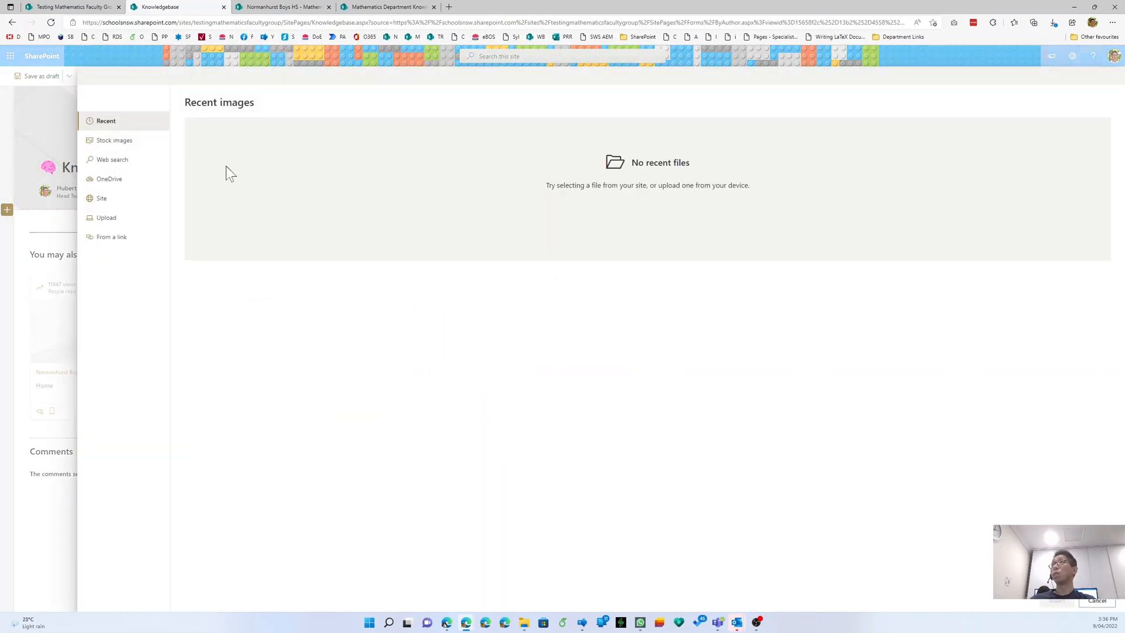
pyautogui.click(127, 142)
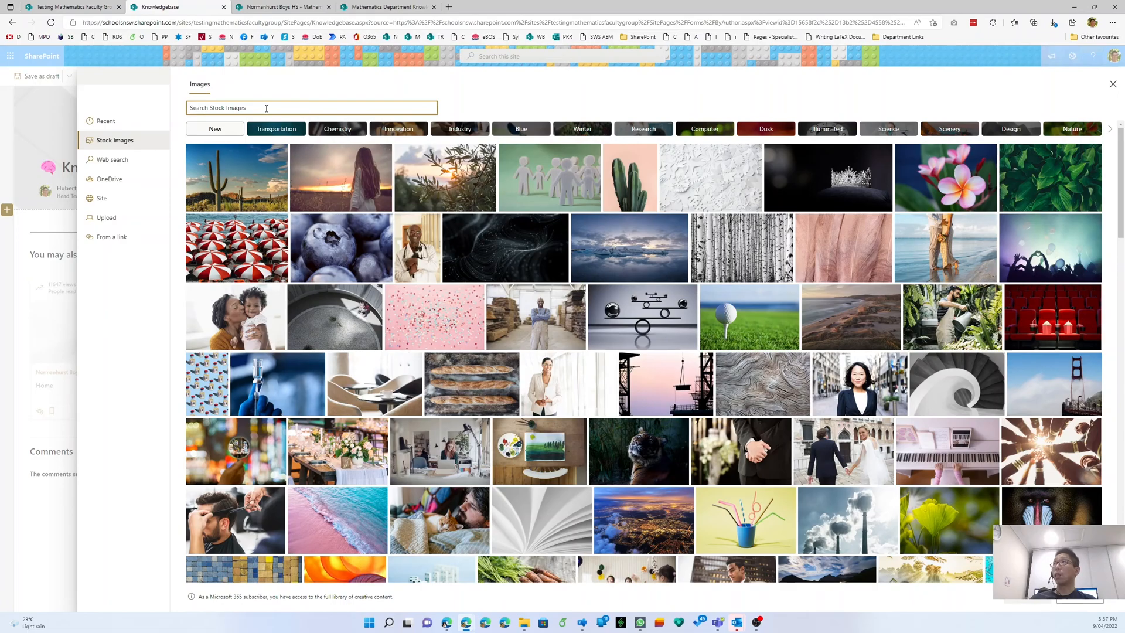
pyautogui.write('help')
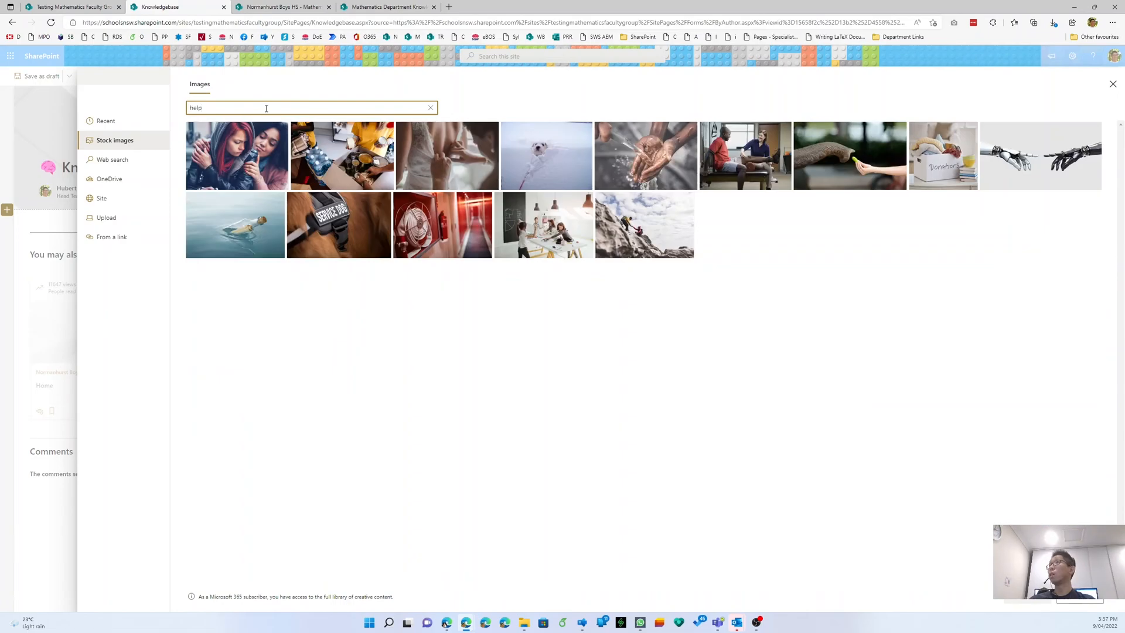
pyautogui.click(669, 249)
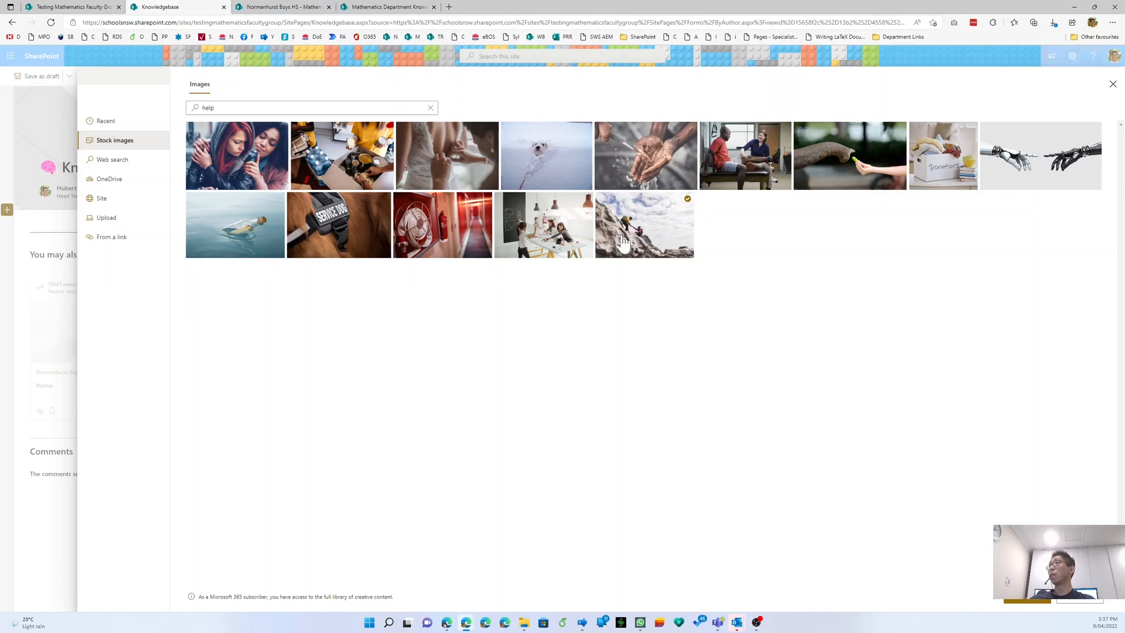
pyautogui.click(1027, 604)
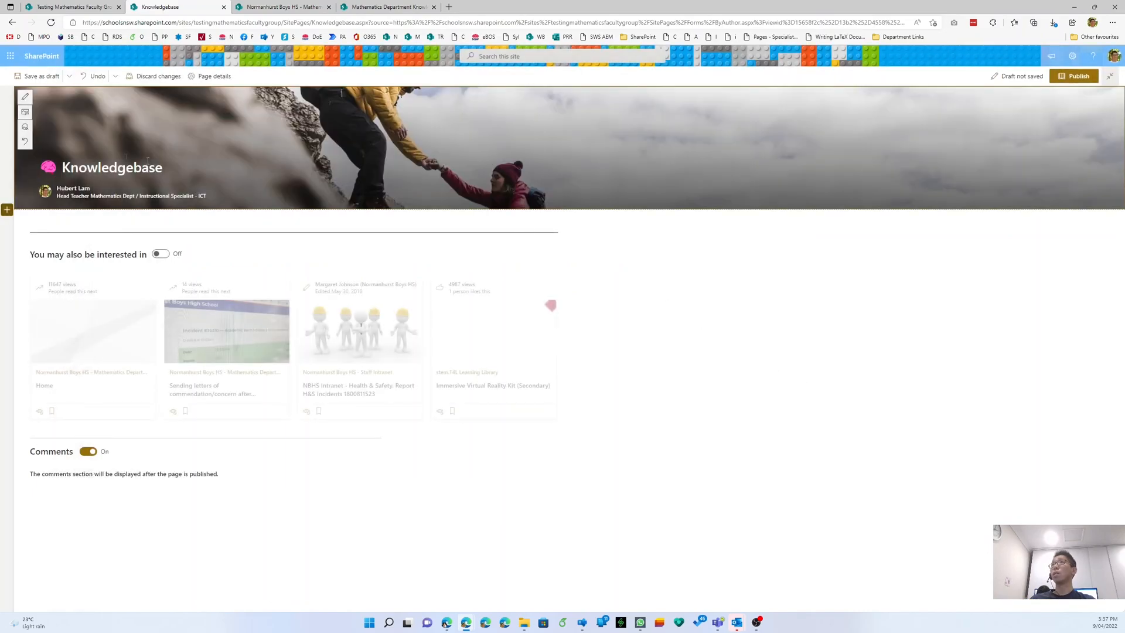
# - Shift the banner photo's focal point left and save the page as a draft
pyautogui.click(25, 126)
pyautogui.moveTo(548, 139); pyautogui.dragTo(480, 128)
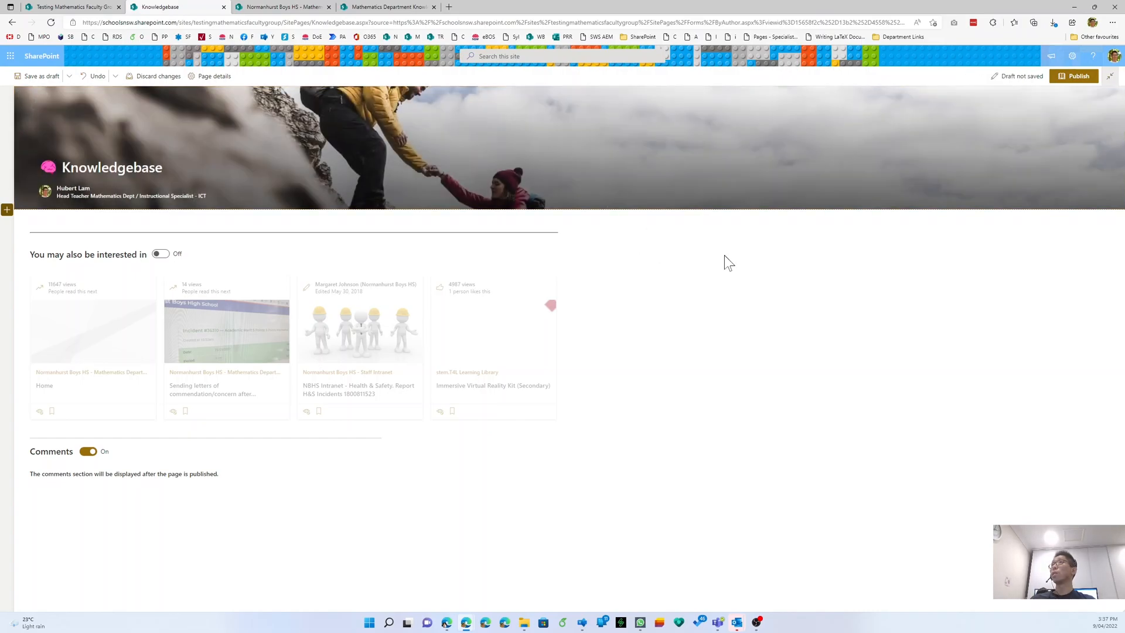
pyautogui.click(37, 76)
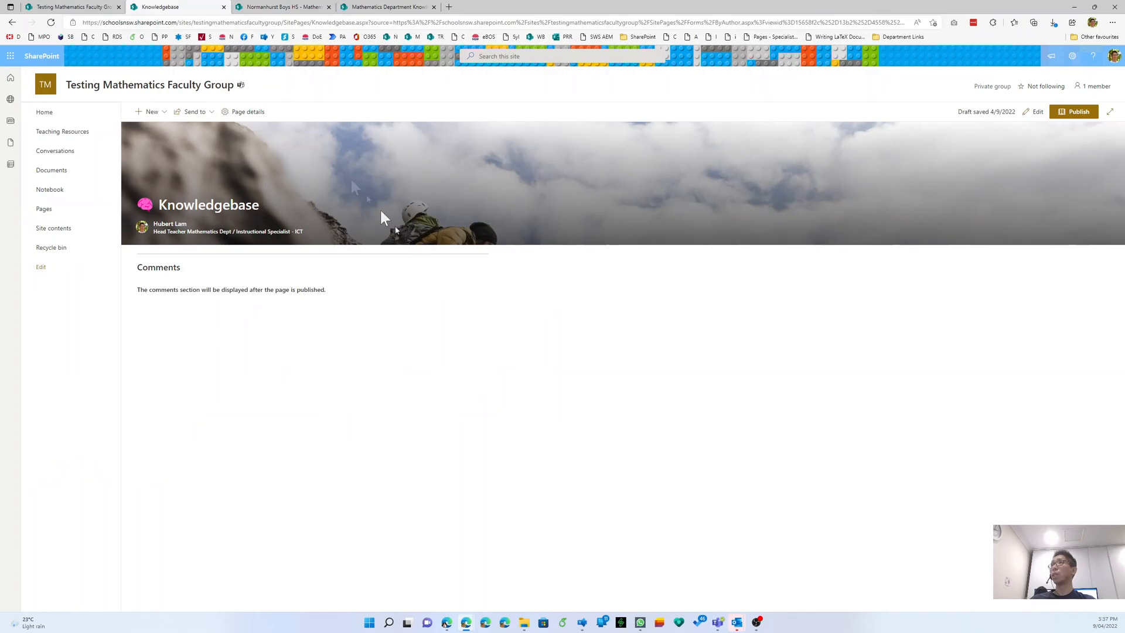
# - Reopen the page, recentre the banner focal point on the climbers, and delete the author byline
pyautogui.click(1038, 112)
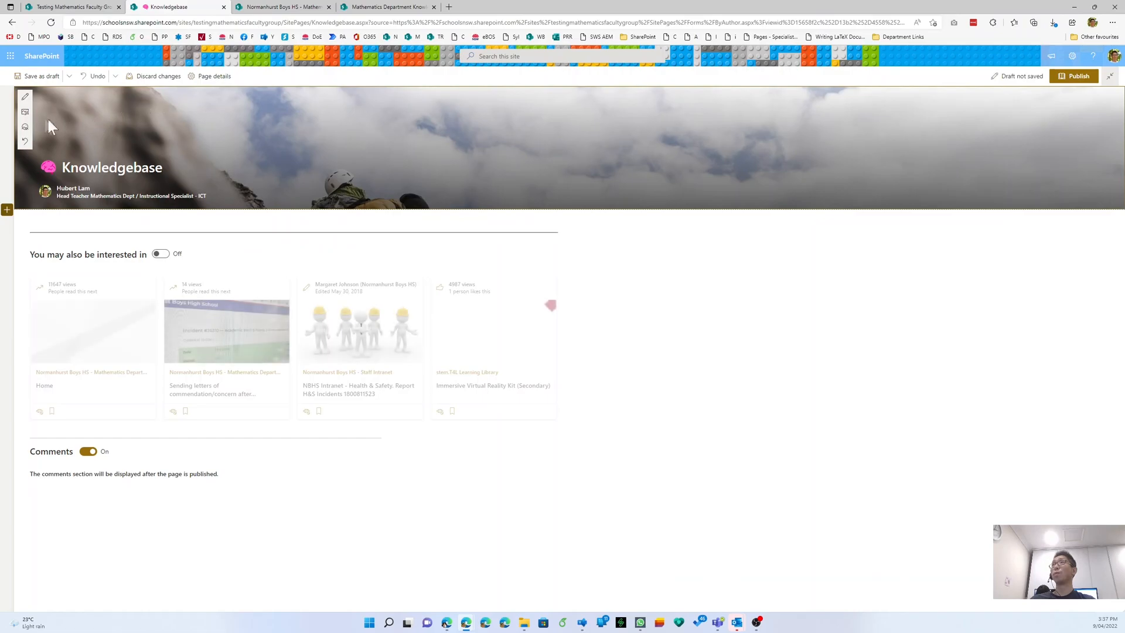
pyautogui.click(25, 126)
pyautogui.moveTo(468, 120); pyautogui.dragTo(459, 146)
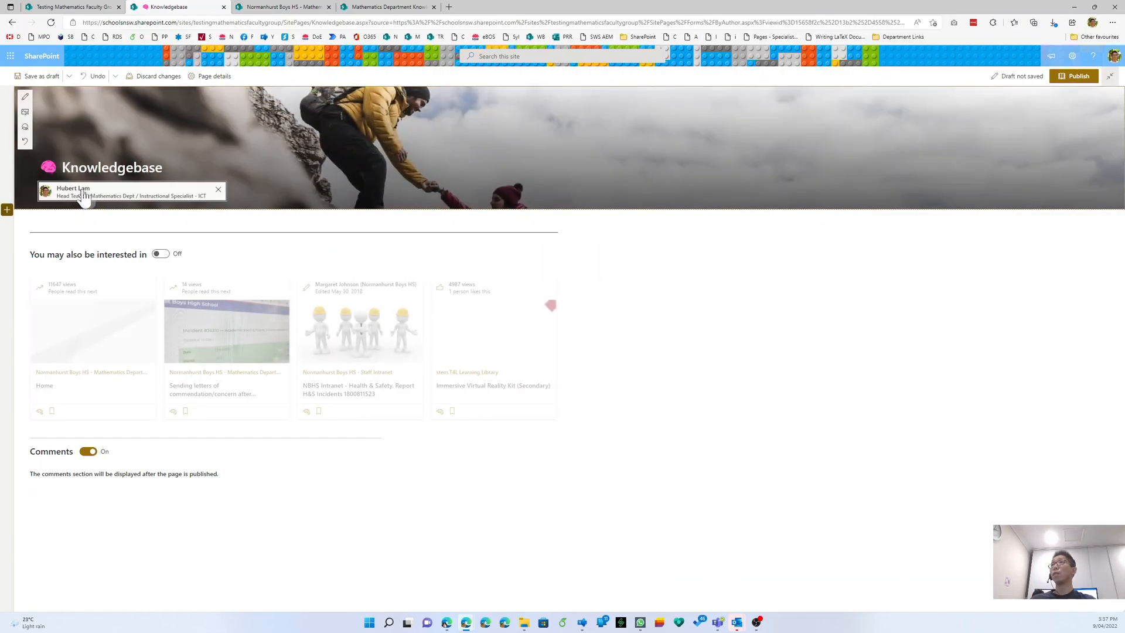
pyautogui.click(218, 193)
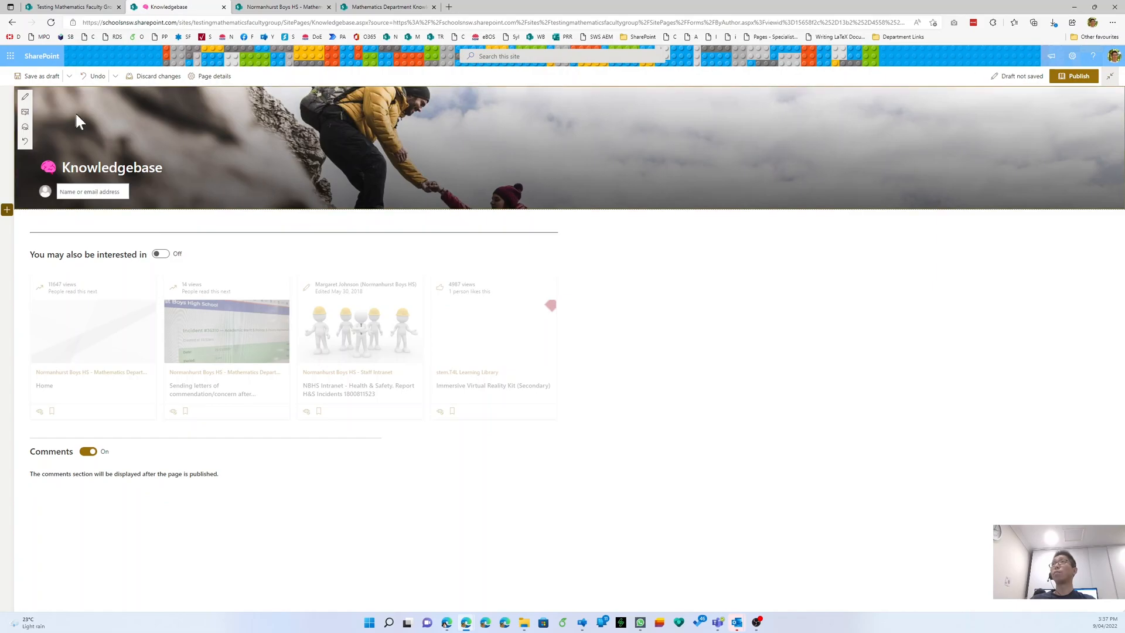
pyautogui.click(26, 97)
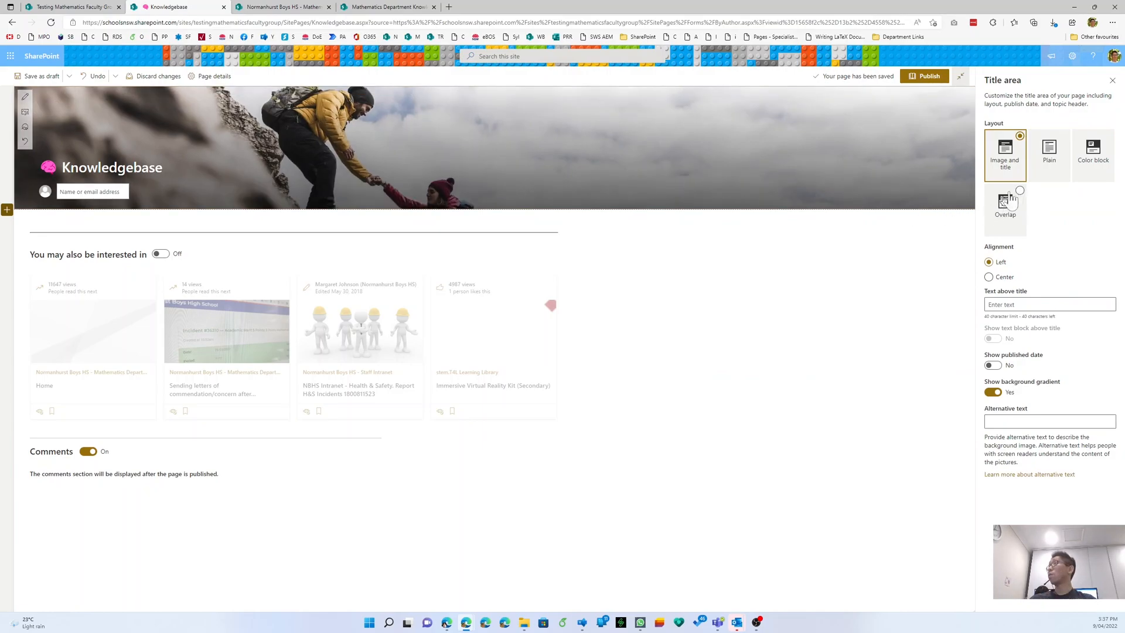
# - Try the Color block, Overlay and Plain title layouts, then revert to Image and title
pyautogui.click(1090, 168)
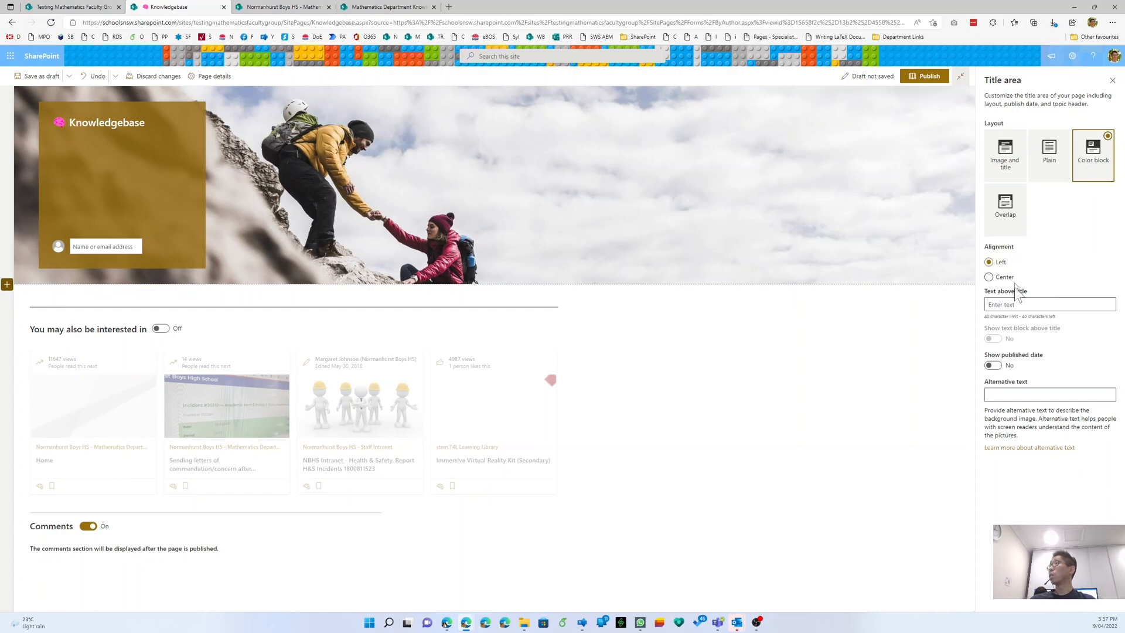
pyautogui.click(994, 365)
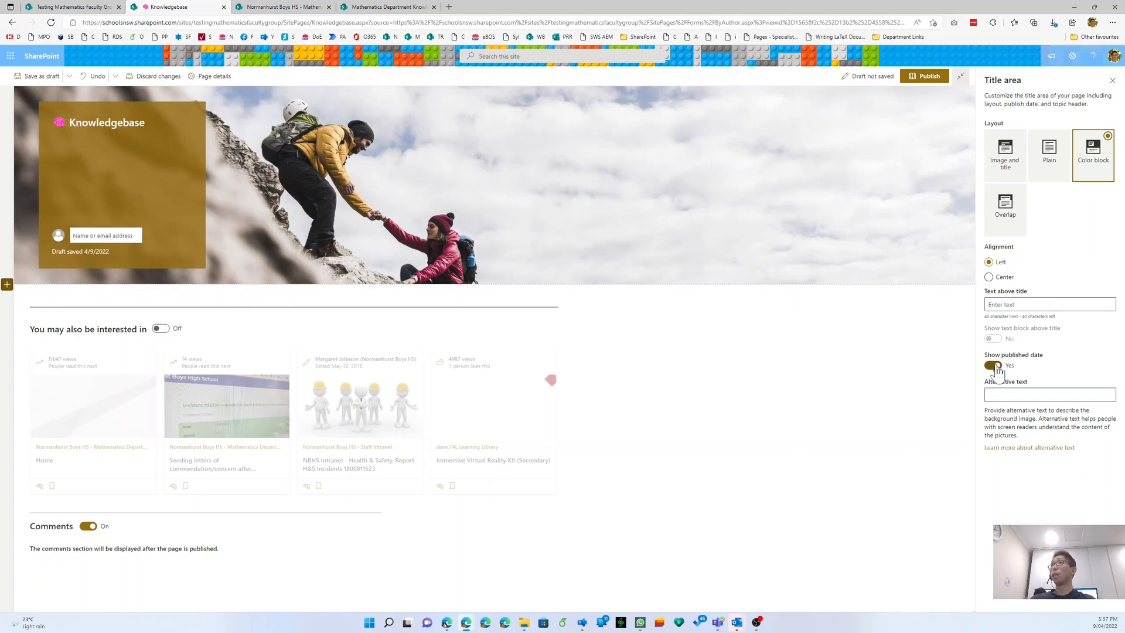
pyautogui.click(995, 366)
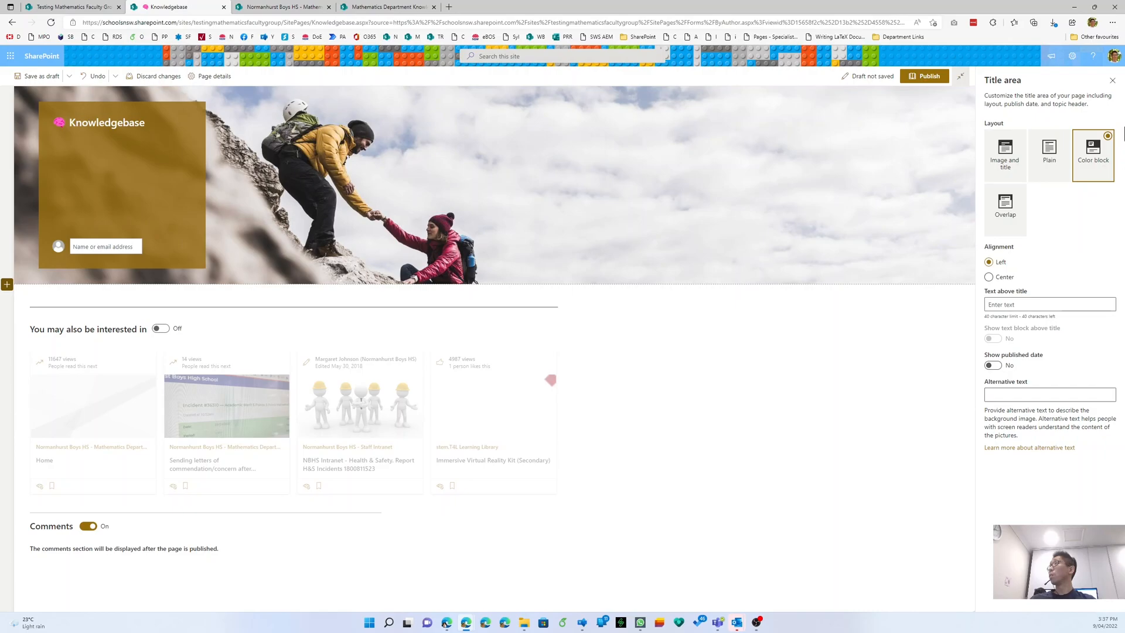
pyautogui.click(1018, 167)
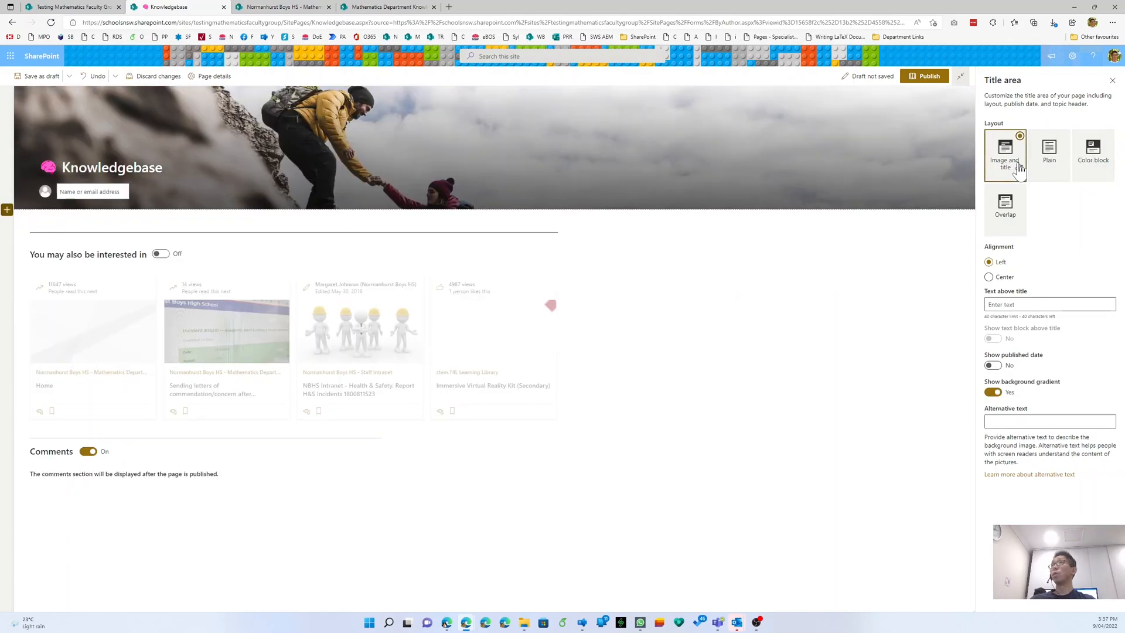
pyautogui.click(1019, 205)
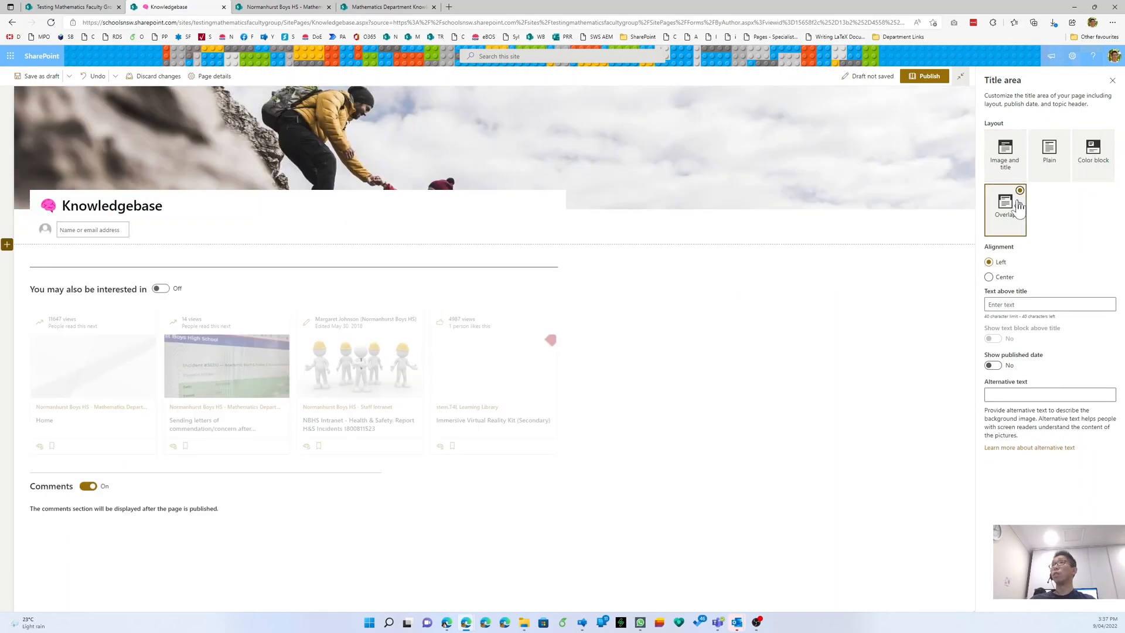
pyautogui.click(1048, 162)
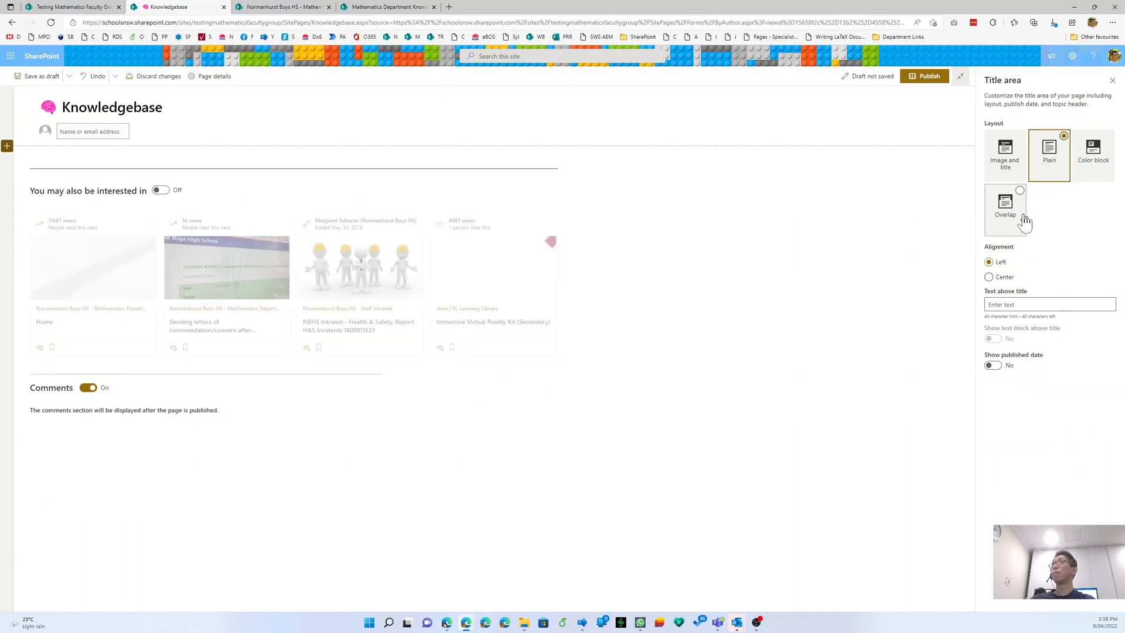
pyautogui.click(1009, 166)
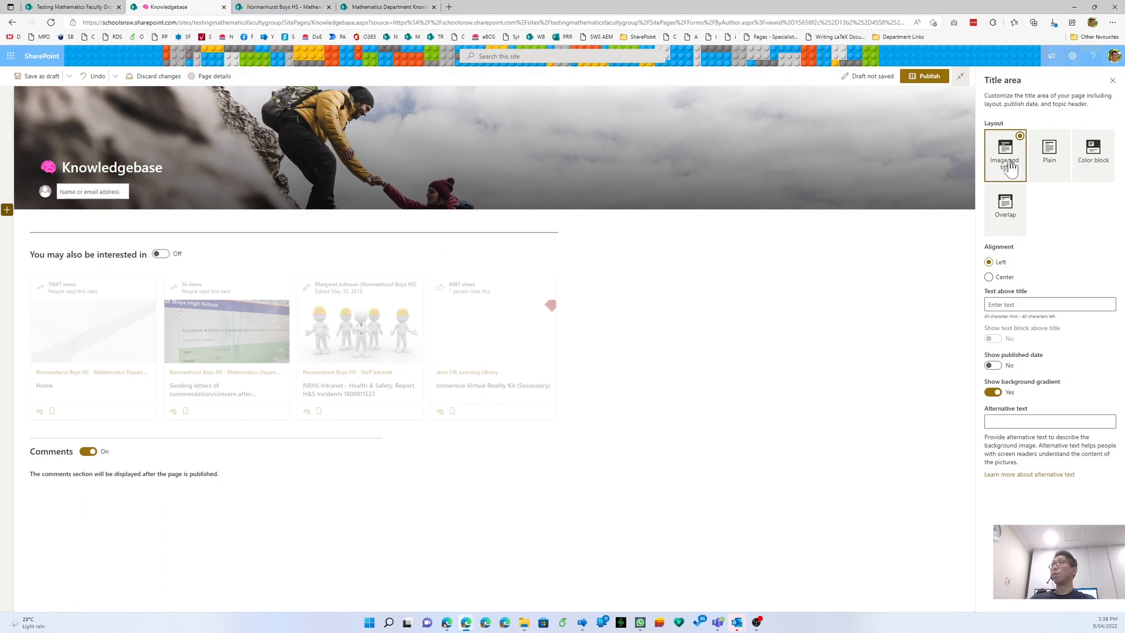
# - Enter 'Help!' as the text above the title and save the draft
pyautogui.click(1039, 304)
pyautogui.write('Help!')
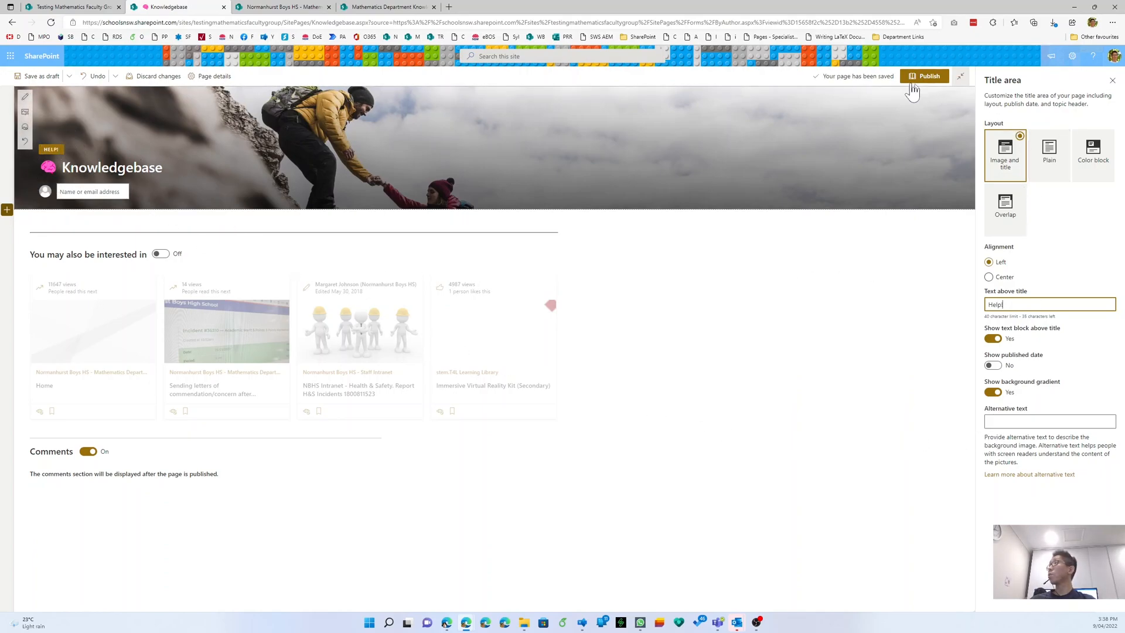
pyautogui.click(1113, 80)
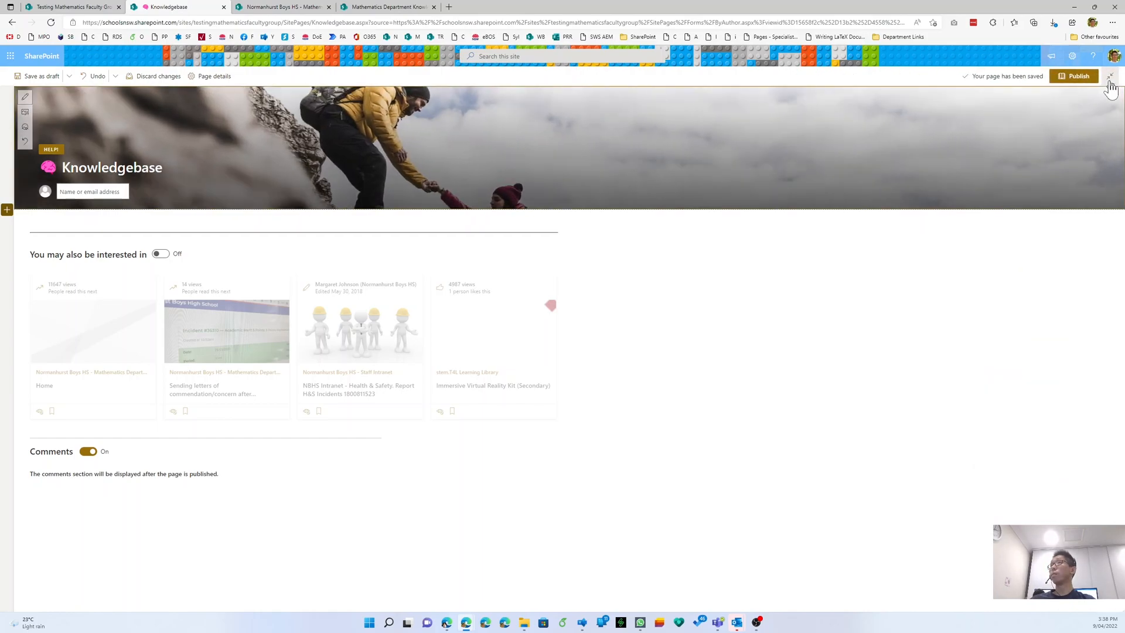
pyautogui.click(41, 75)
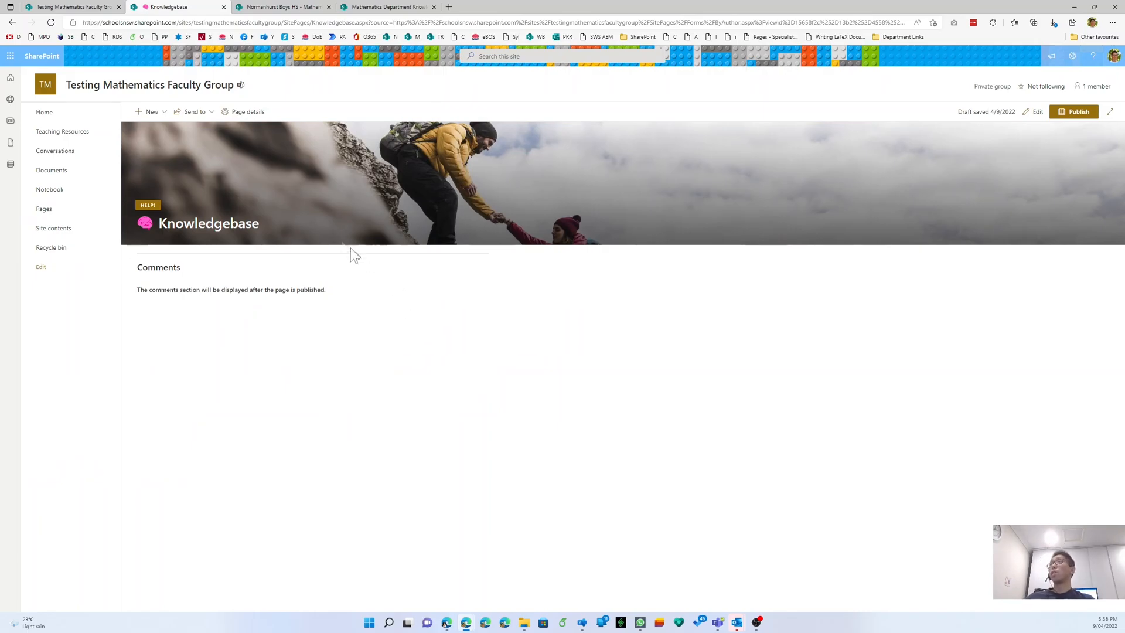
# - Add a one-column section below the title with neutral grey shading, made collapsible
pyautogui.click(1033, 112)
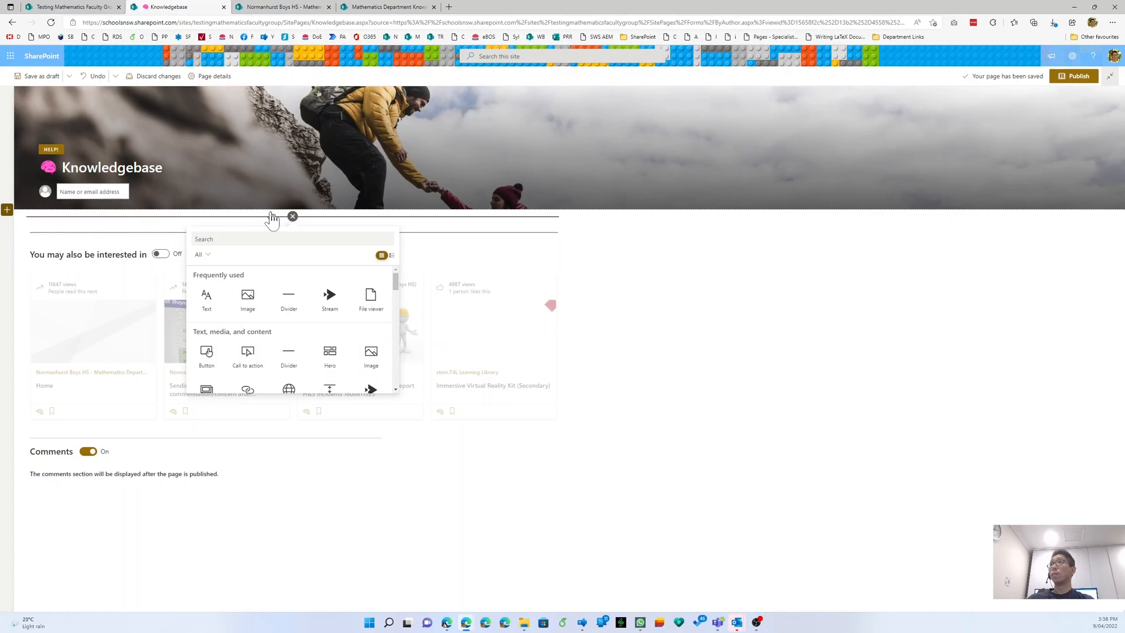
pyautogui.click(7, 212)
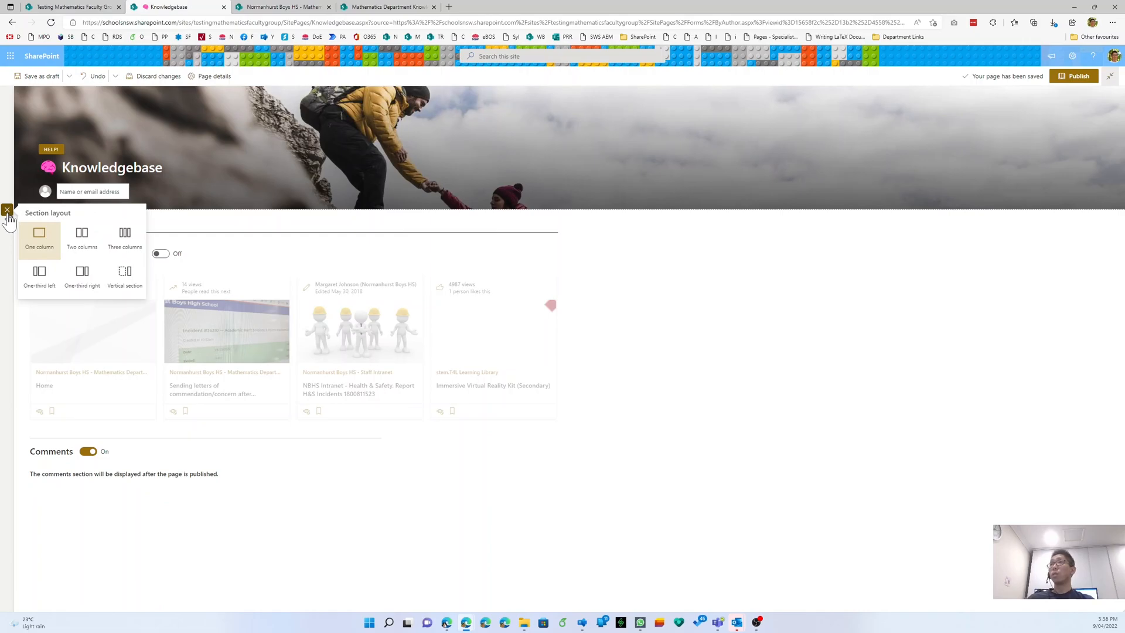
pyautogui.click(31, 251)
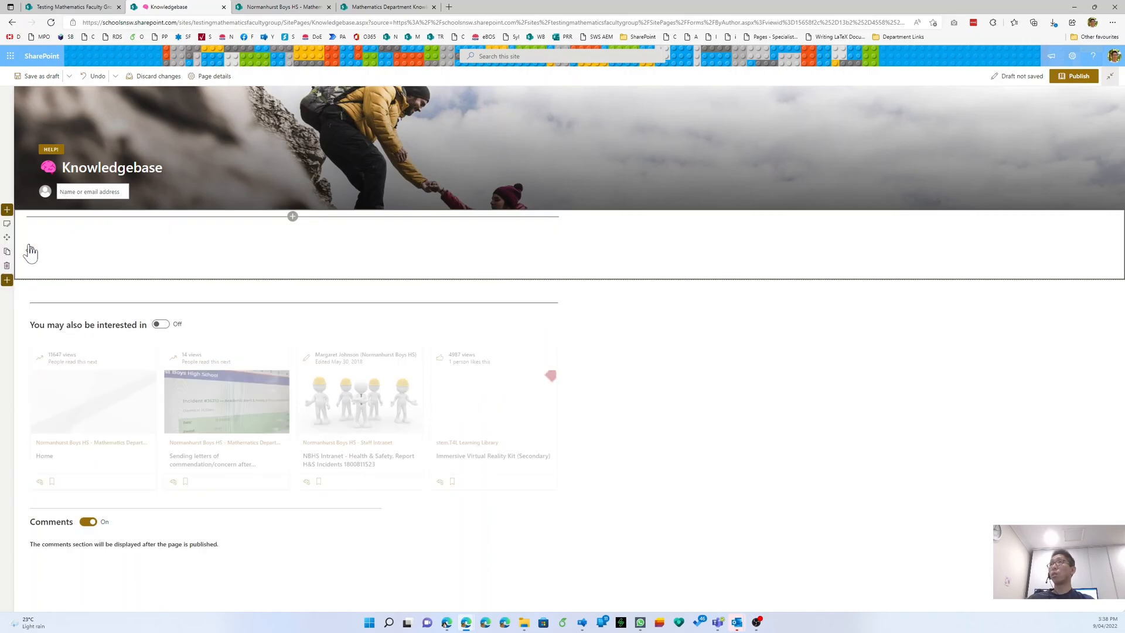
pyautogui.press('ctrl')
pyautogui.click(7, 225)
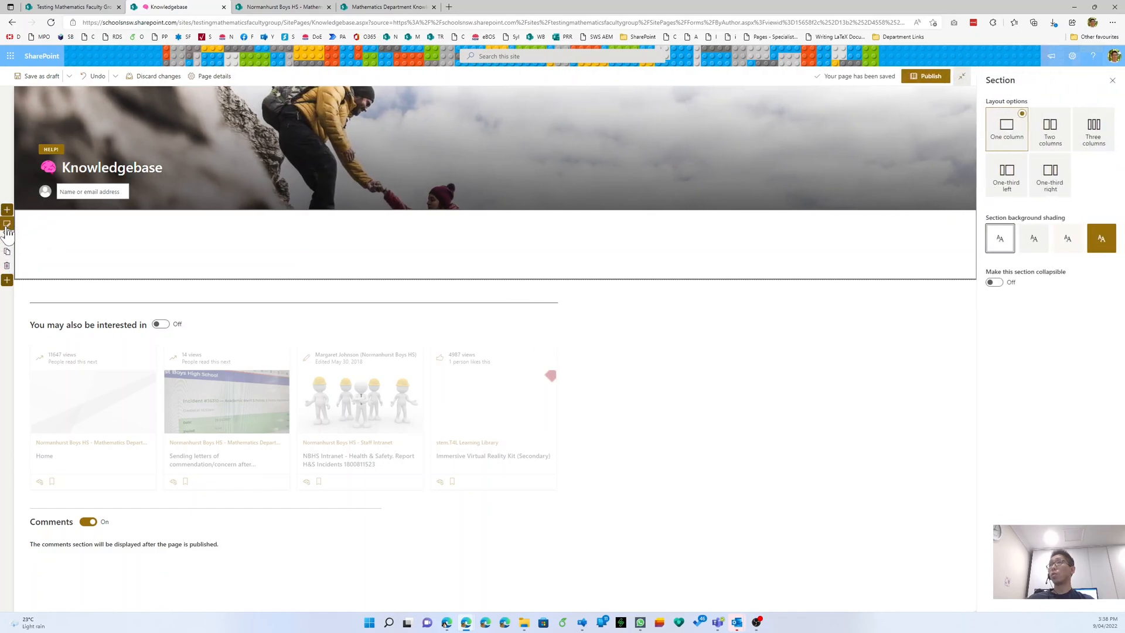
pyautogui.click(1027, 245)
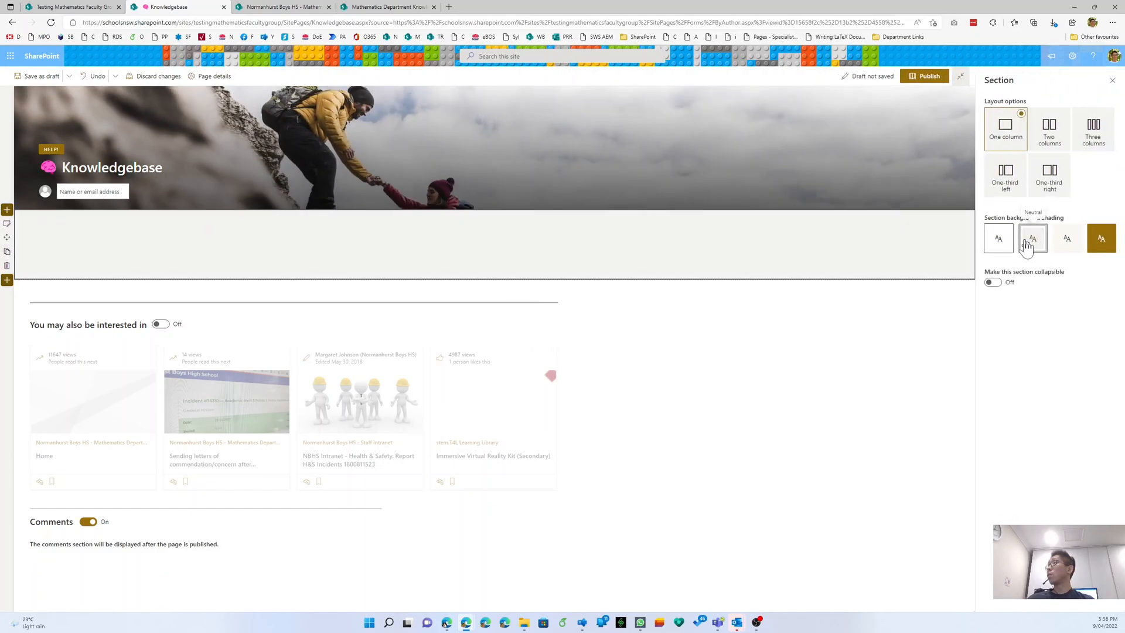
pyautogui.click(994, 282)
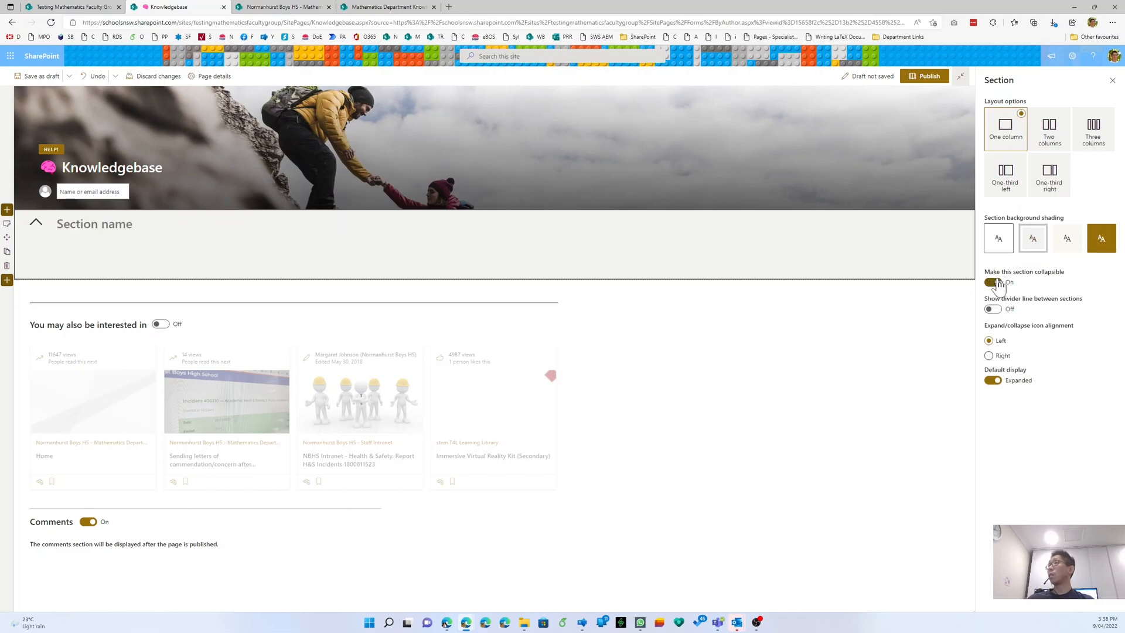
pyautogui.click(95, 226)
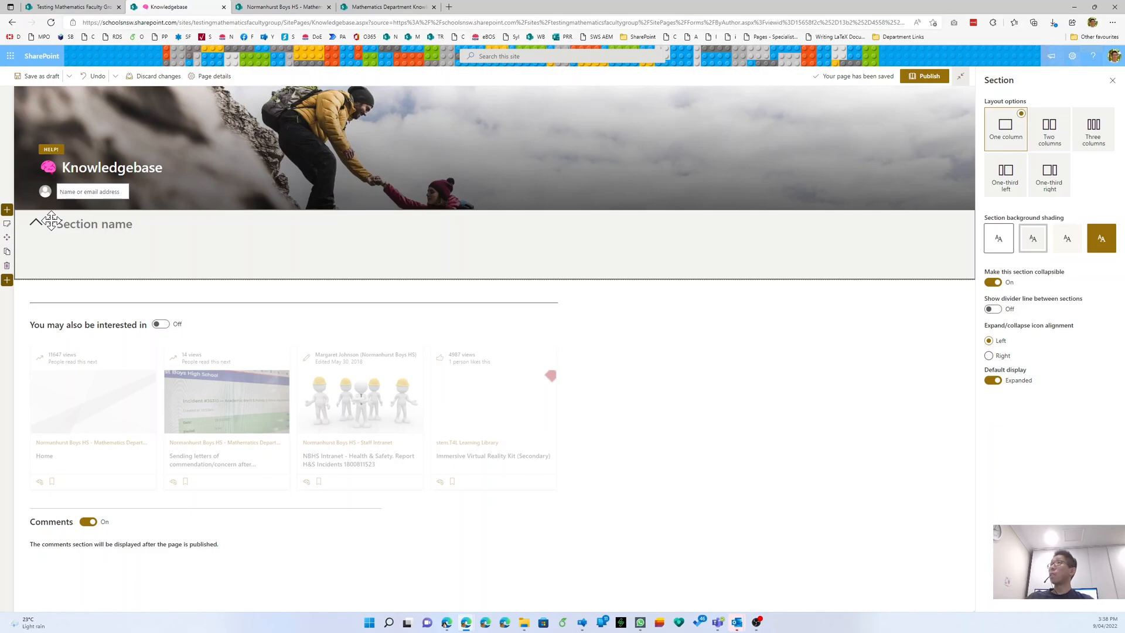
pyautogui.click(388, 6)
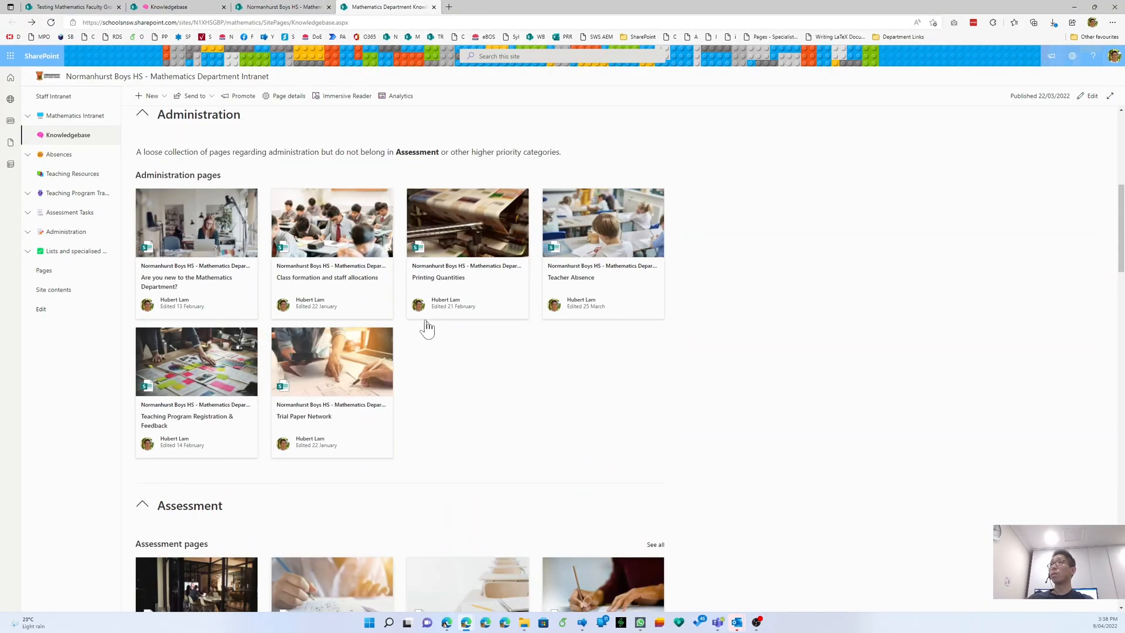
# - Copy the 'What's this page for?' heading and intro from the intranet page, then make the section non-collapsible
pyautogui.scroll(7, 427, 328)
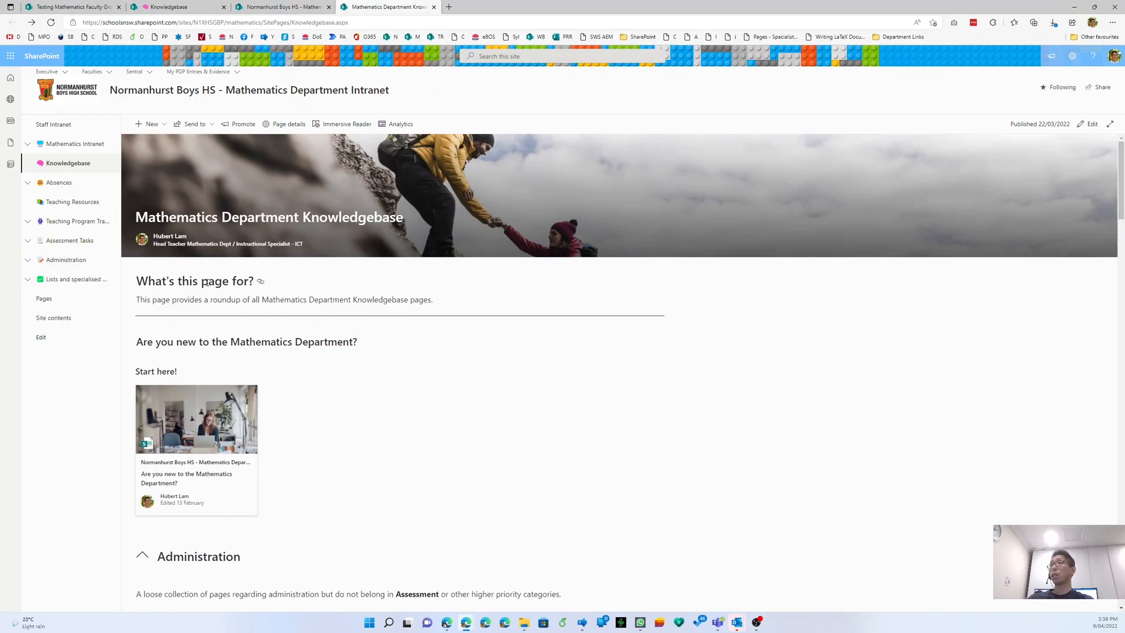
pyautogui.tripleClick(205, 300)
pyautogui.moveTo(206, 300); pyautogui.dragTo(197, 288)
pyautogui.hotkey('ctrl', 'c')
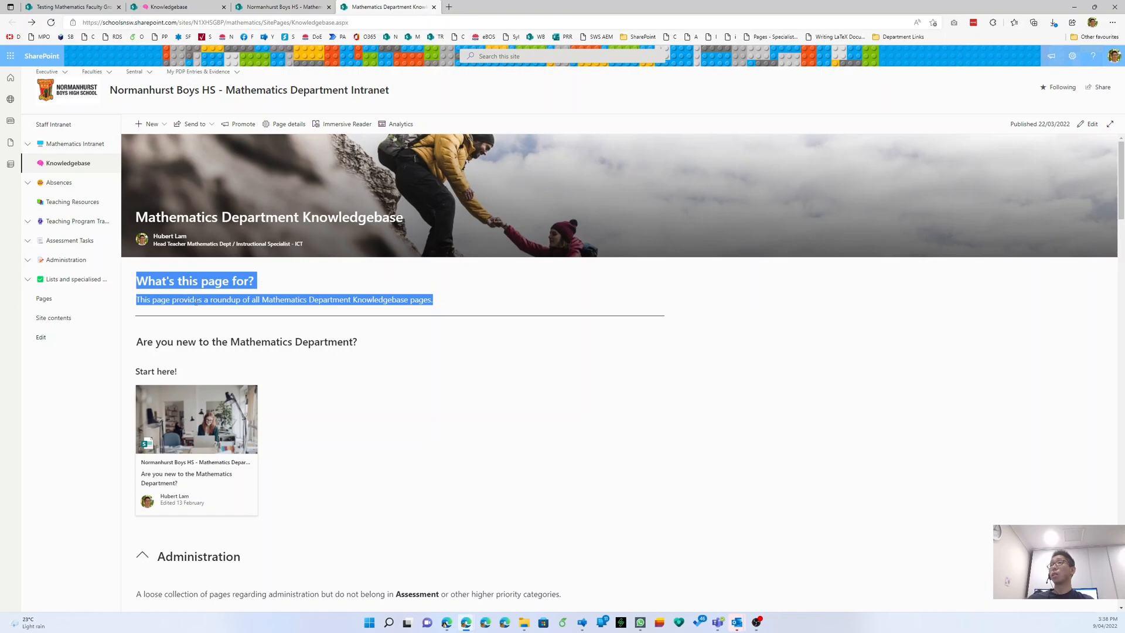
pyautogui.click(198, 6)
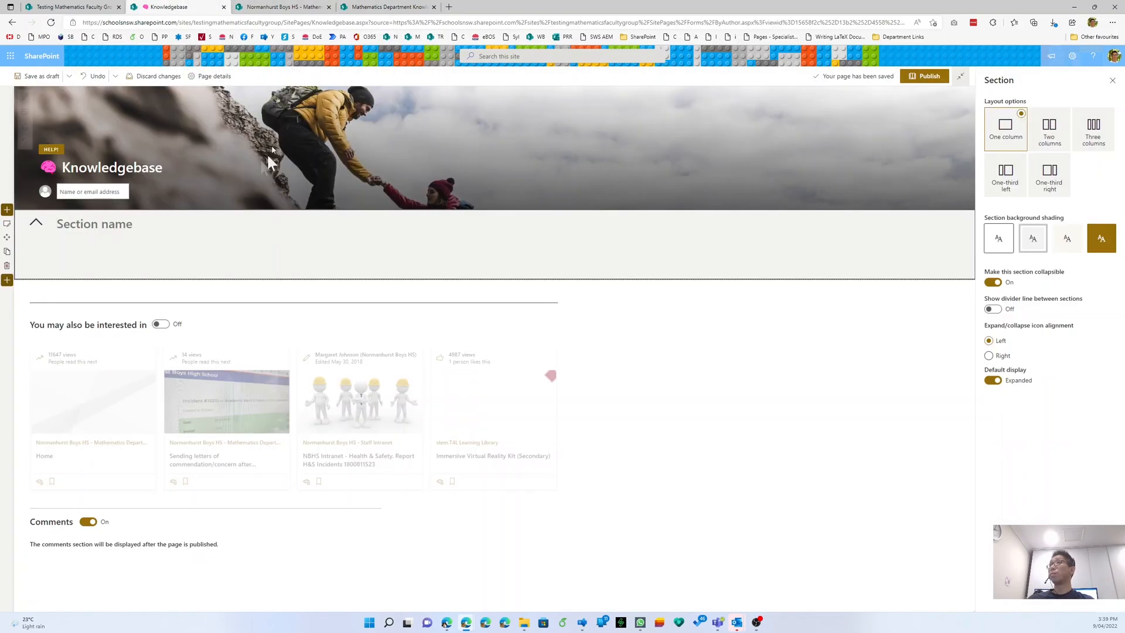
pyautogui.click(992, 284)
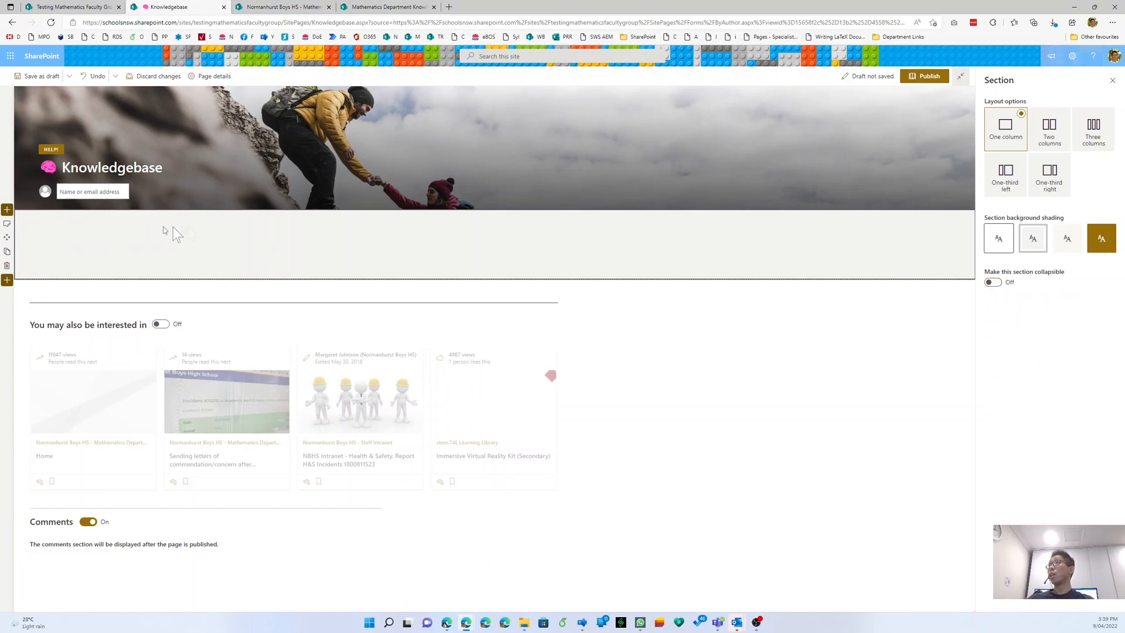
# - Add a text web part to the section and paste the 'What's this page for?' heading and paragraph
pyautogui.click(292, 216)
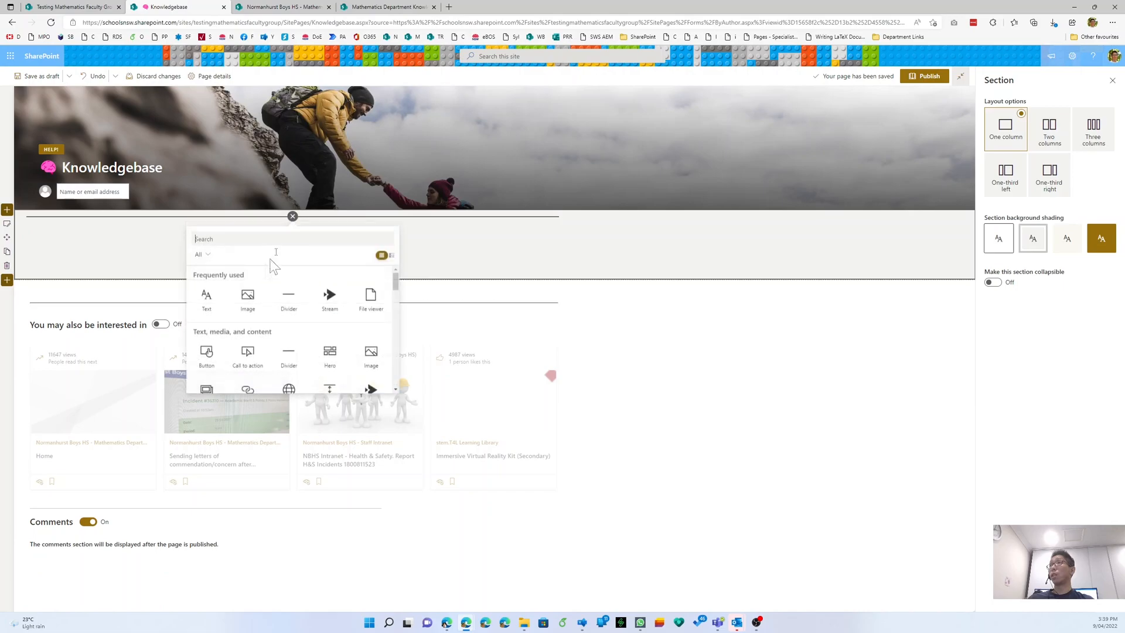
pyautogui.click(212, 297)
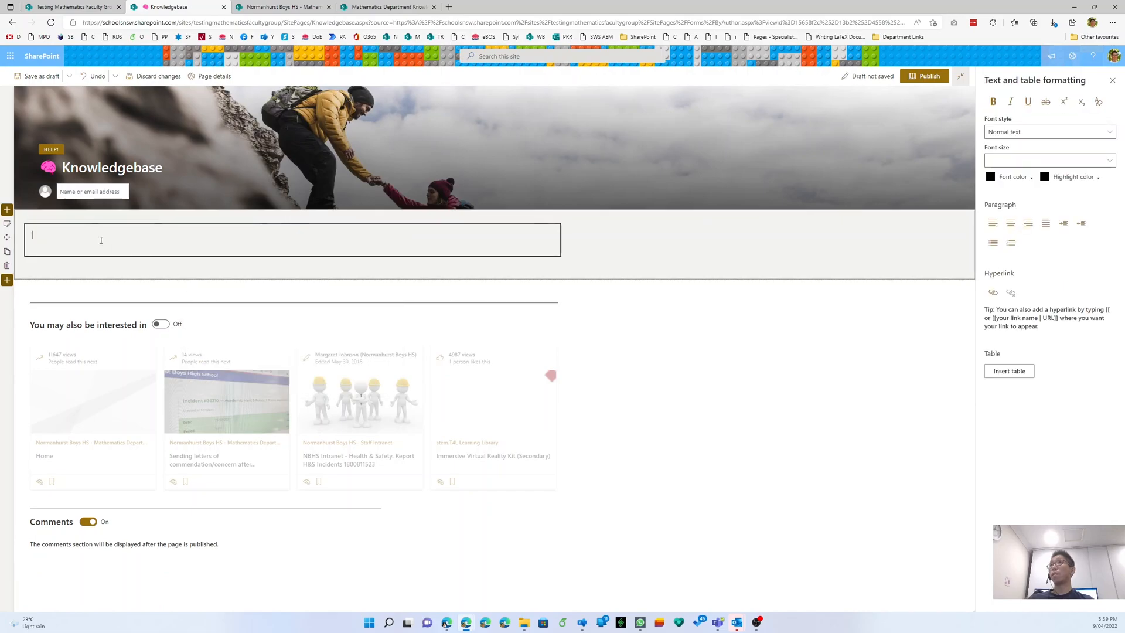
pyautogui.click(100, 217)
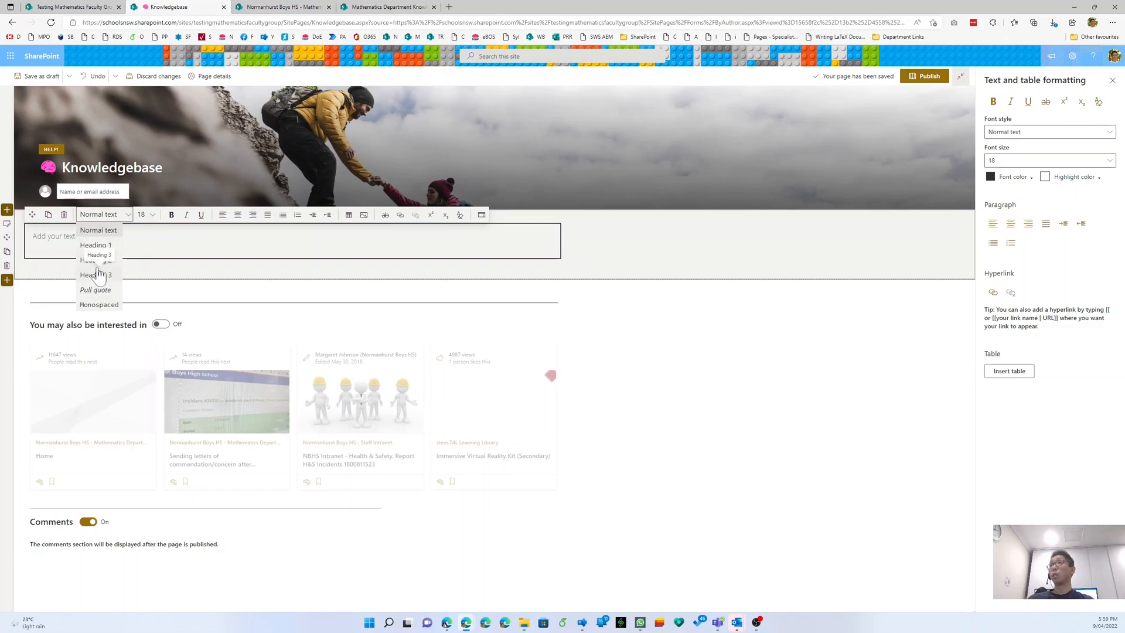
pyautogui.click(143, 240)
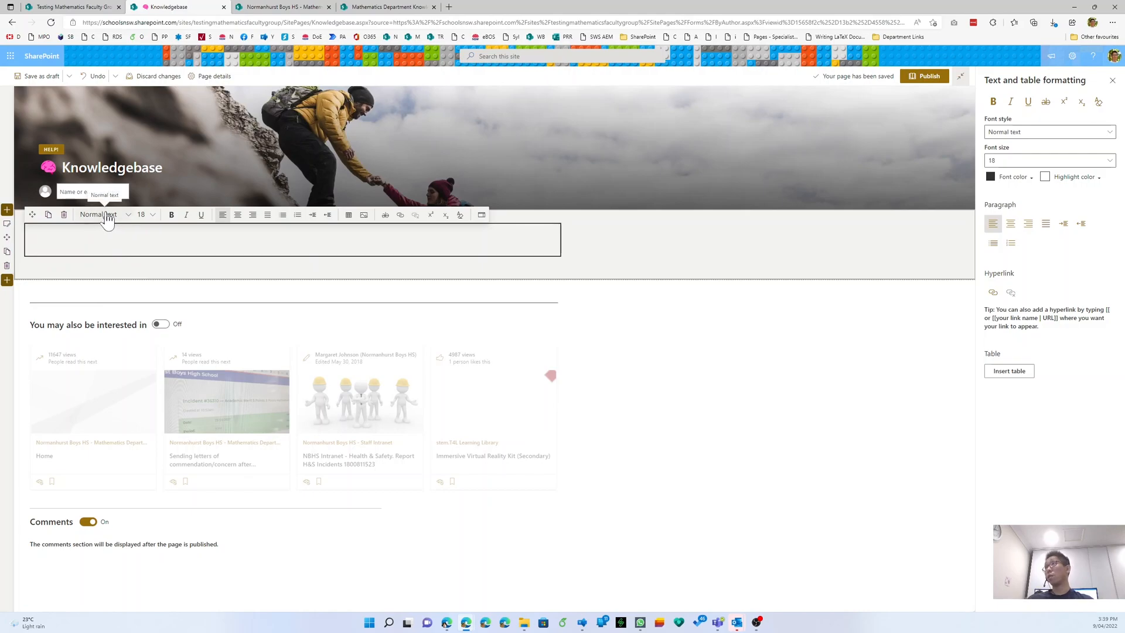
pyautogui.hotkey('ctrl', 'v')
pyautogui.click(105, 240)
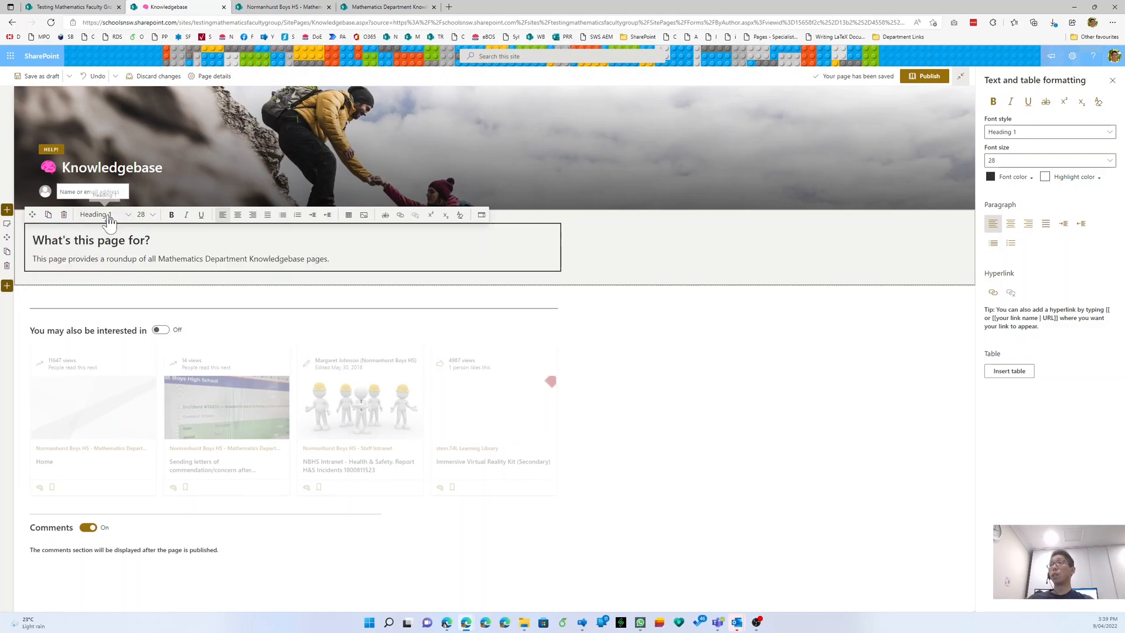
pyautogui.click(109, 217)
pyautogui.click(253, 258)
pyautogui.click(140, 240)
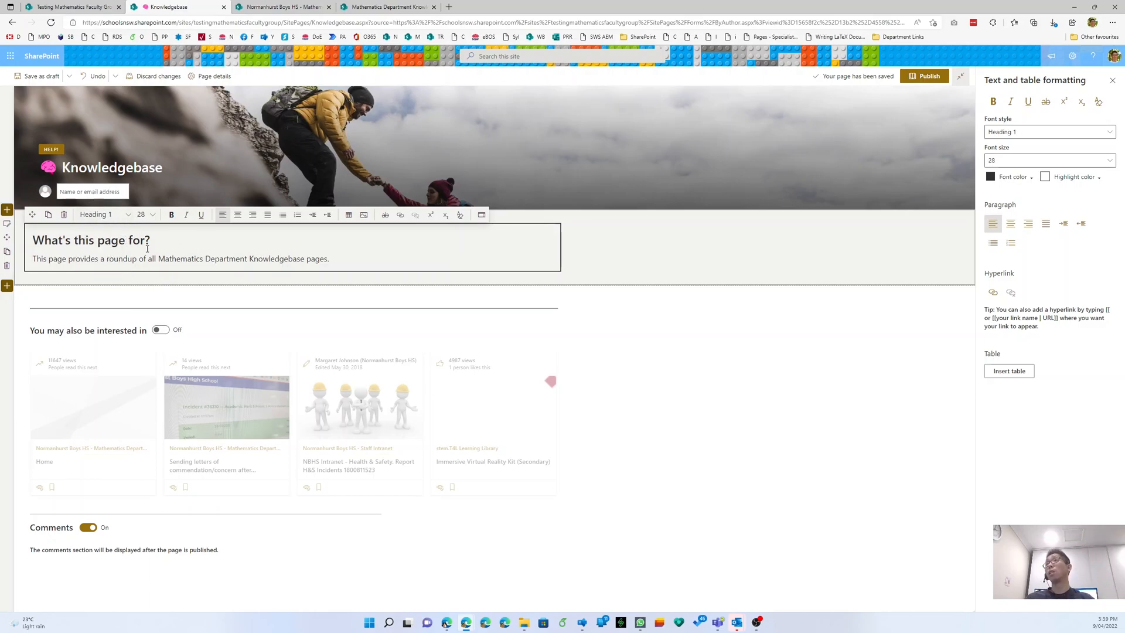
# - Replace 'Mathematics Department' with 'Testing Mathematics Faculty' in the pasted paragraph
pyautogui.moveTo(157, 258); pyautogui.dragTo(246, 254)
pyautogui.press('BackSpace')
pyautogui.write('Testing Mathematics Faculty')
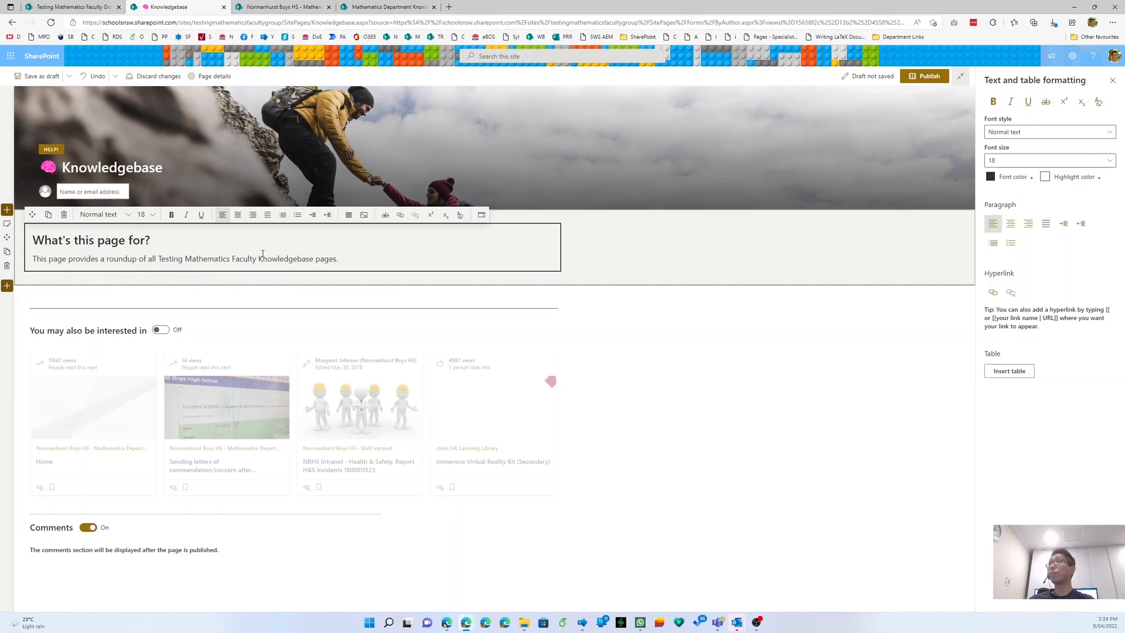
pyautogui.click(742, 259)
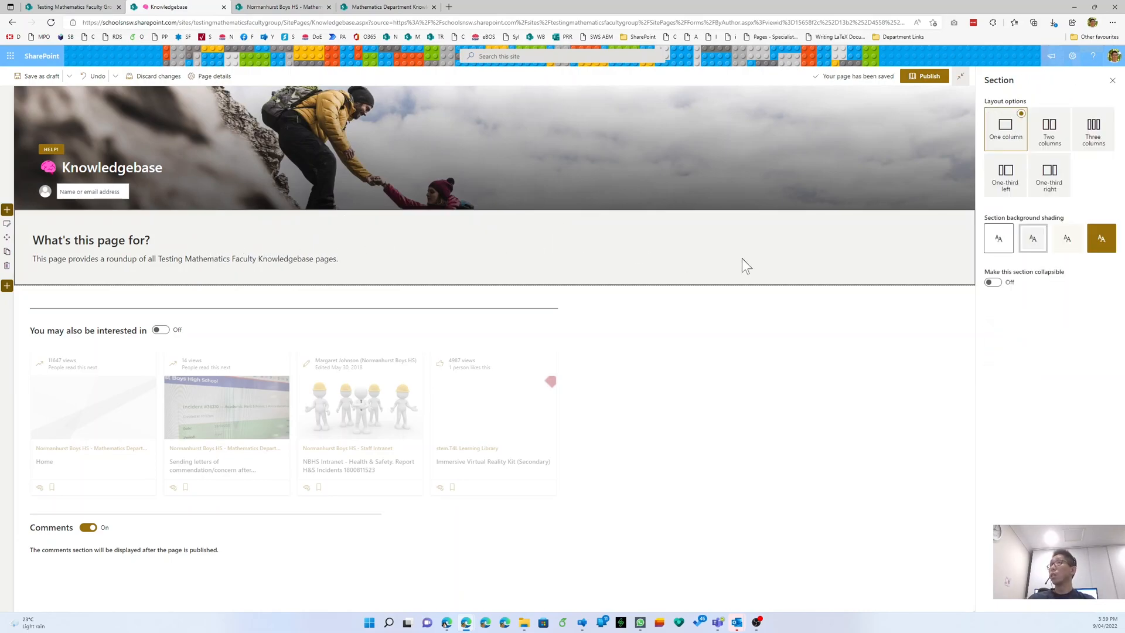
# - Add another one-column section below the intro
pyautogui.click(7, 285)
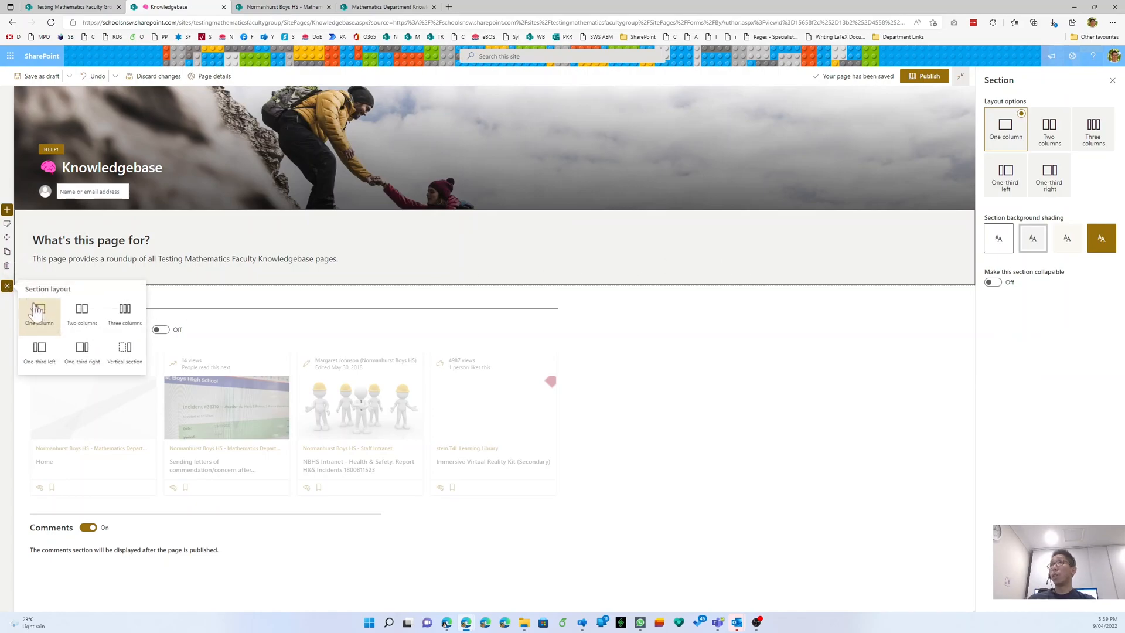
pyautogui.click(39, 315)
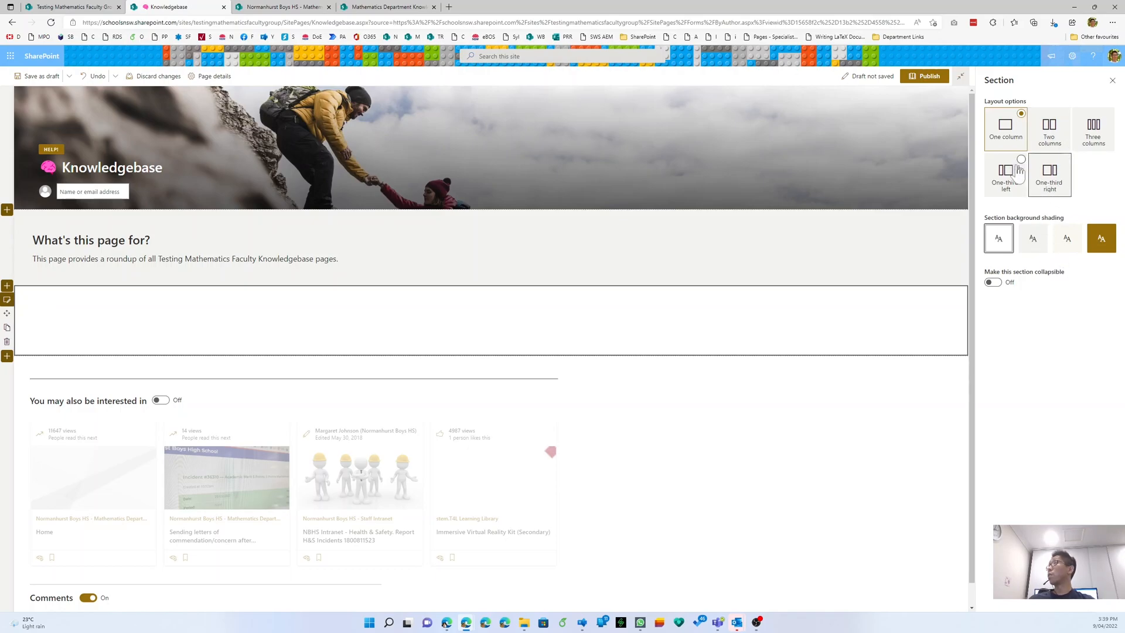
pyautogui.click(387, 8)
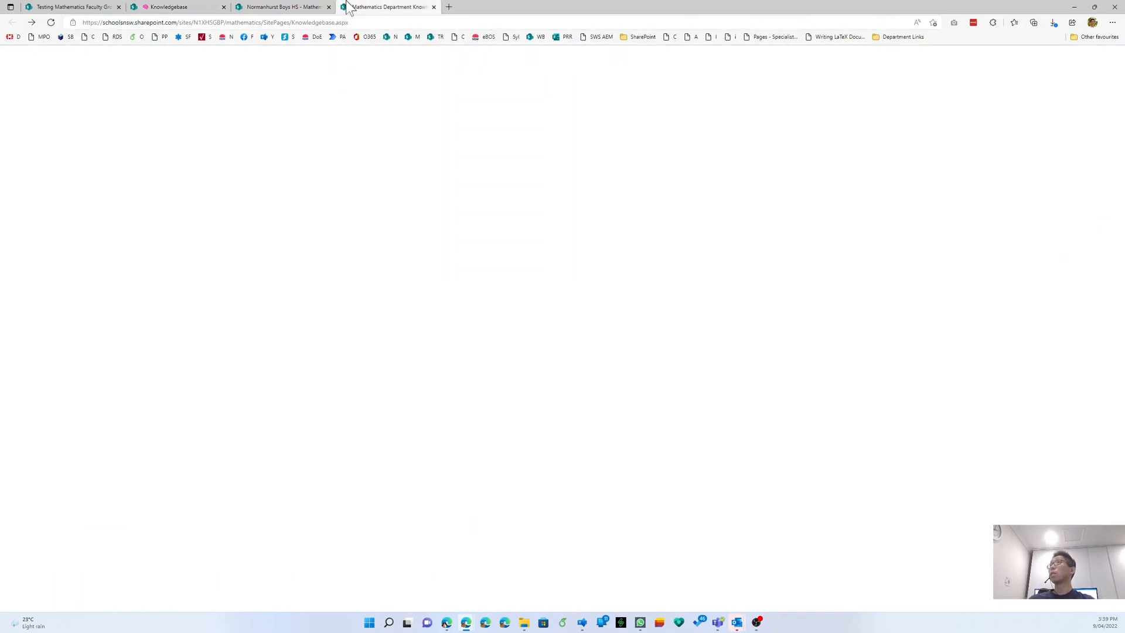
pyautogui.click(181, 8)
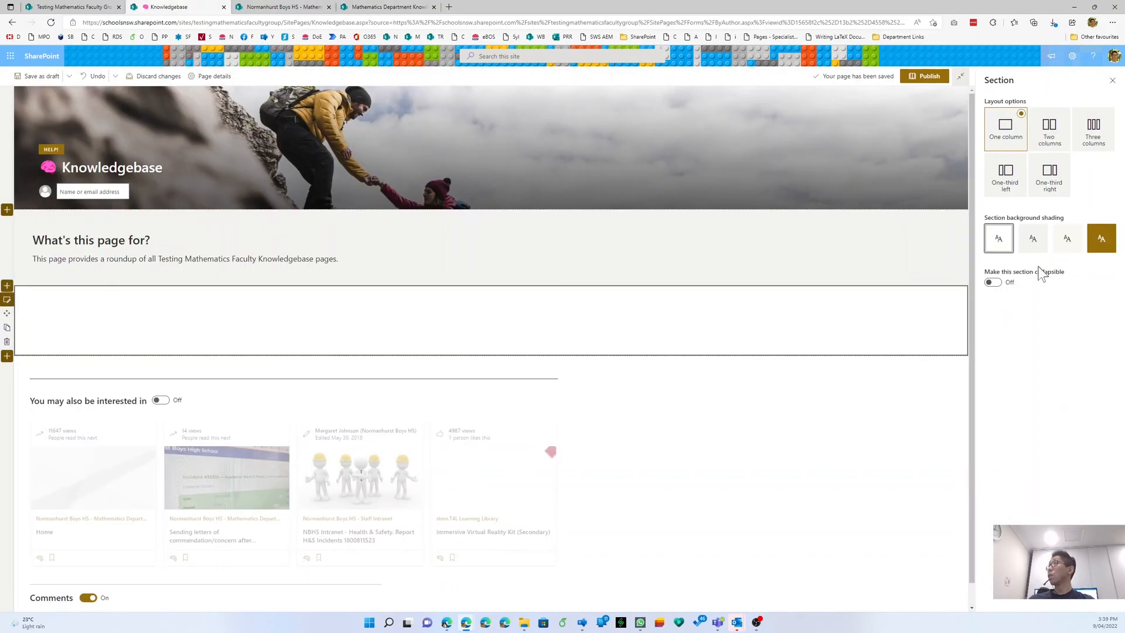
# - Make the section collapsible with a divider line, collapsed by default, and name it Administration
pyautogui.click(993, 283)
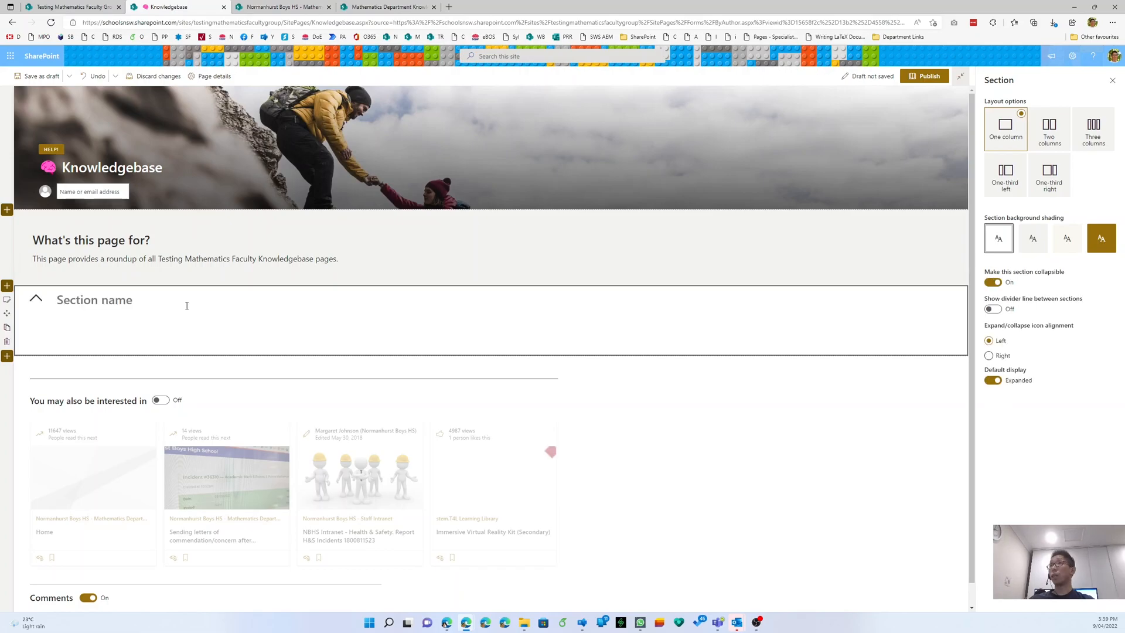
pyautogui.click(993, 309)
pyautogui.click(993, 381)
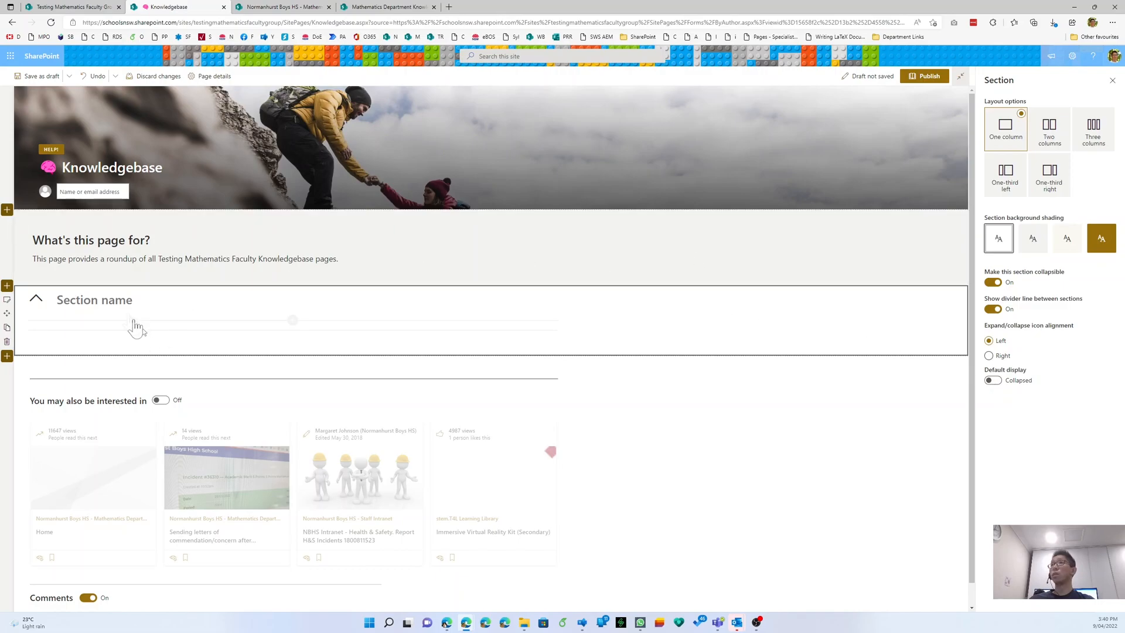
pyautogui.write('Administration')
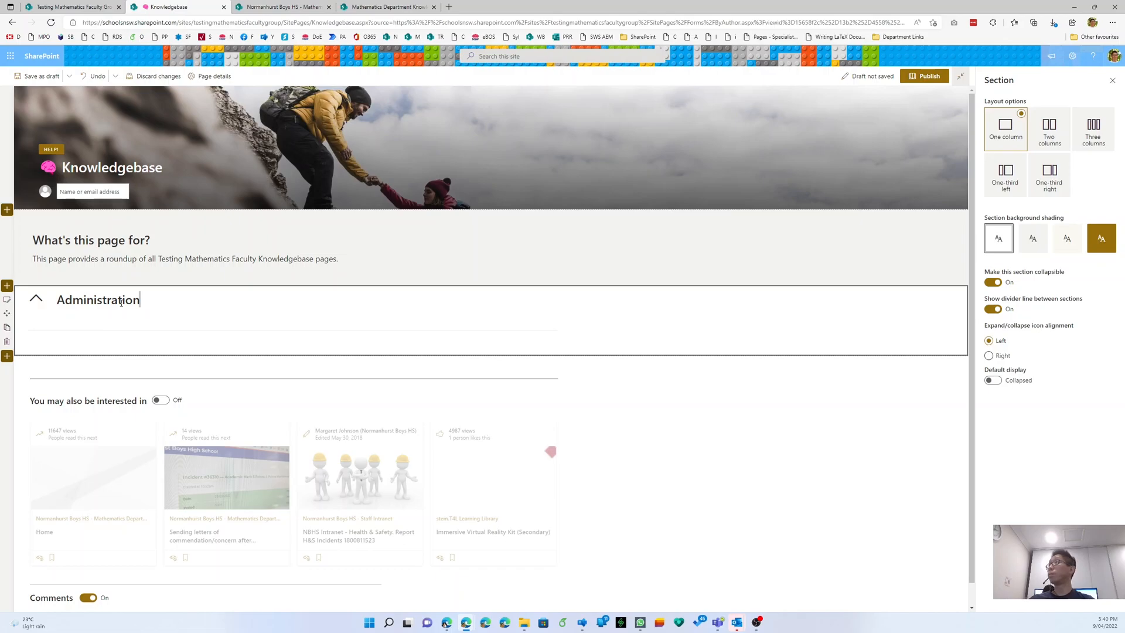
# - Save the Knowledgebase page as a draft, publish it, and reload the page
pyautogui.click(42, 75)
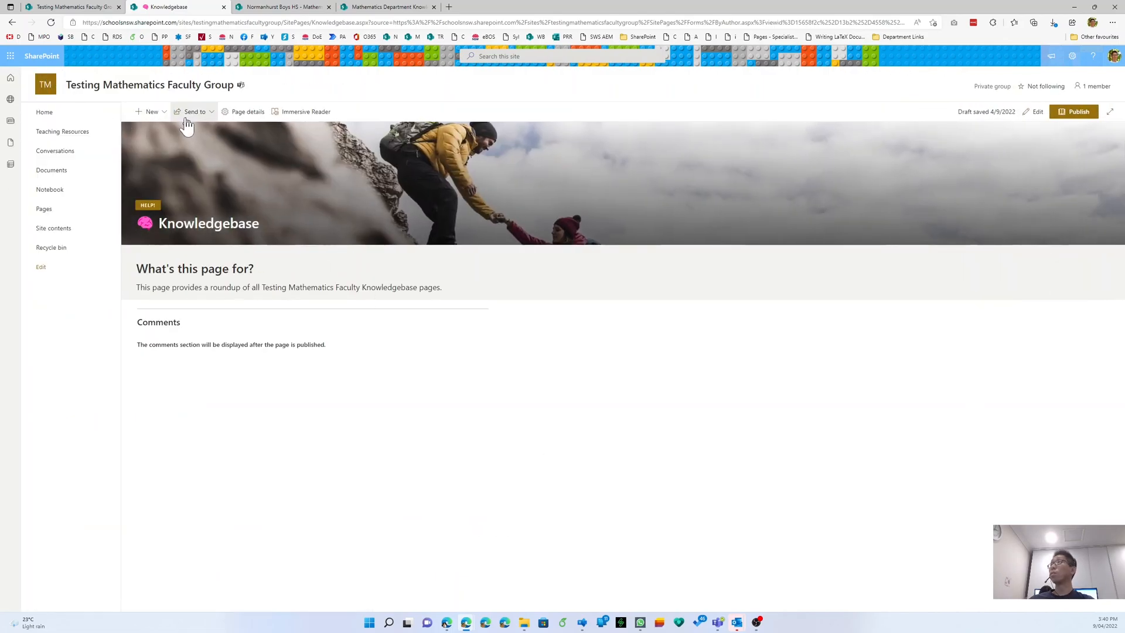
pyautogui.click(1068, 116)
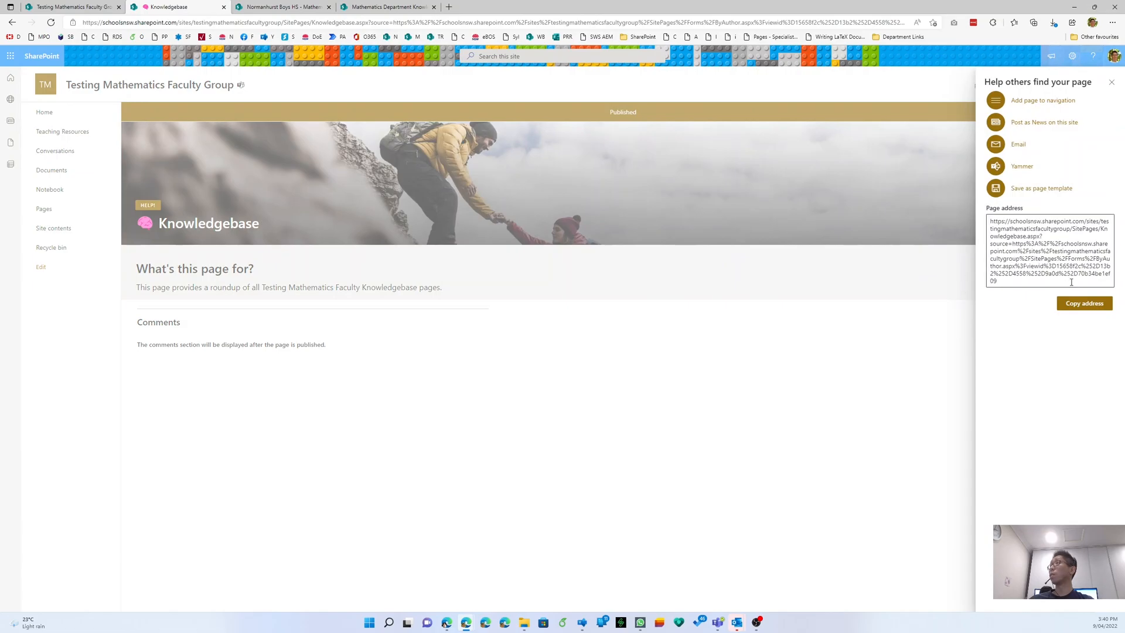
pyautogui.click(1112, 82)
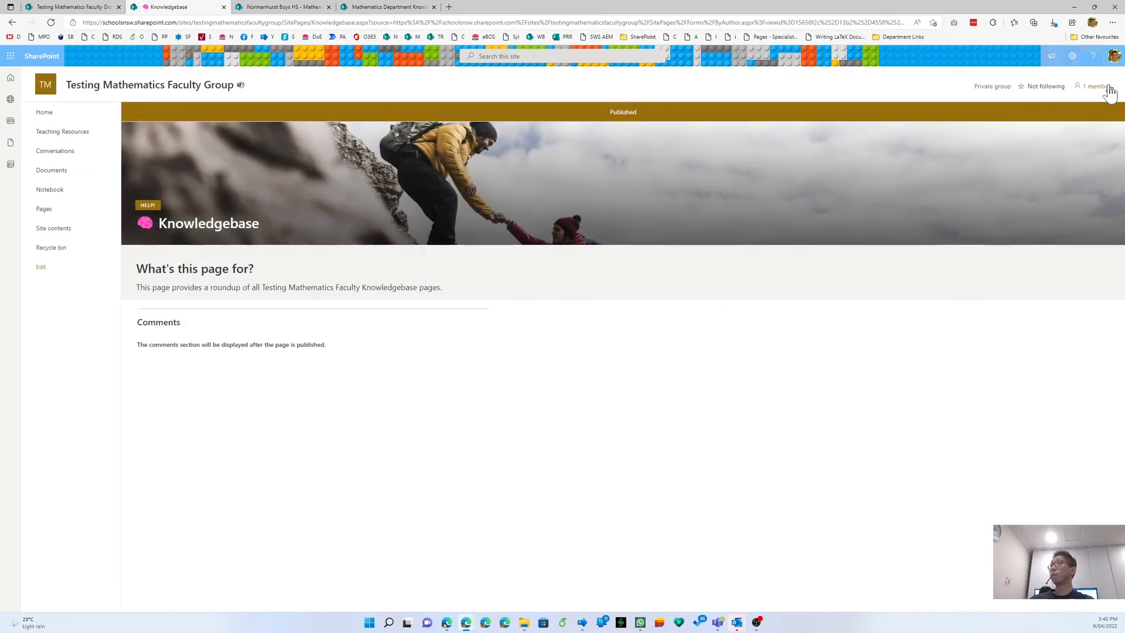
pyautogui.rightClick(702, 316)
pyautogui.click(736, 352)
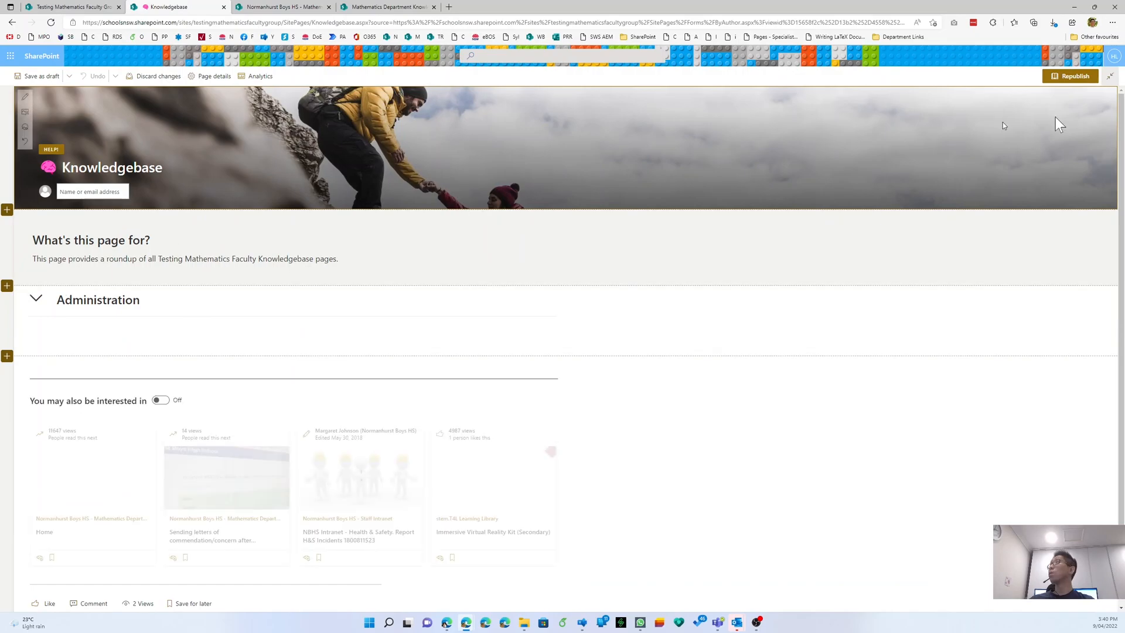
# - Expand the Administration section and add a text block inside it
pyautogui.click(186, 338)
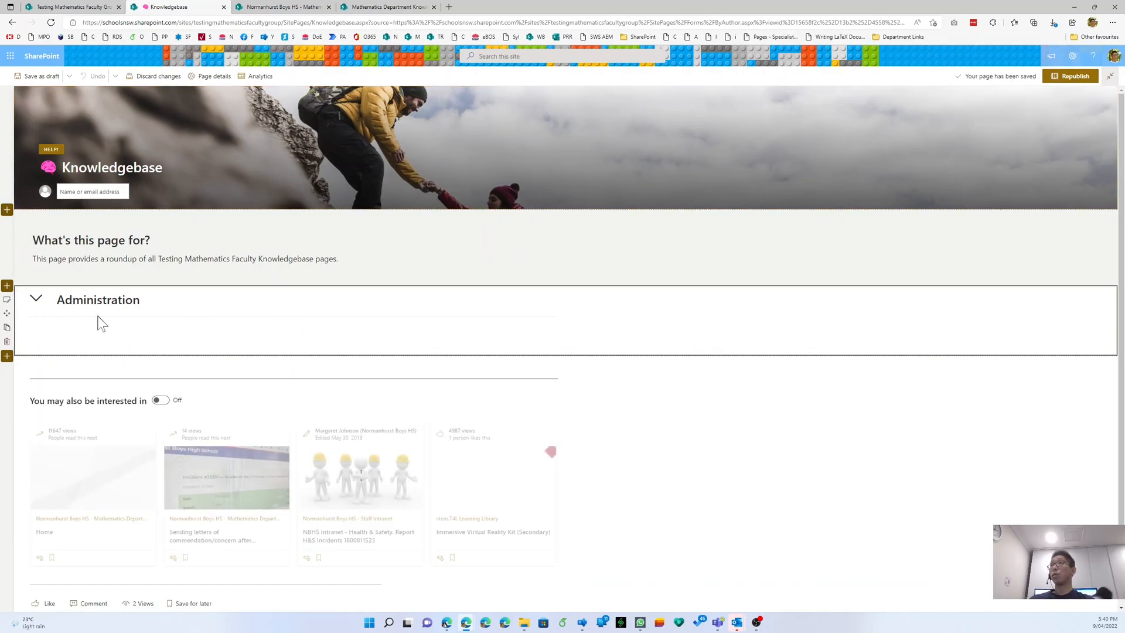
pyautogui.click(36, 298)
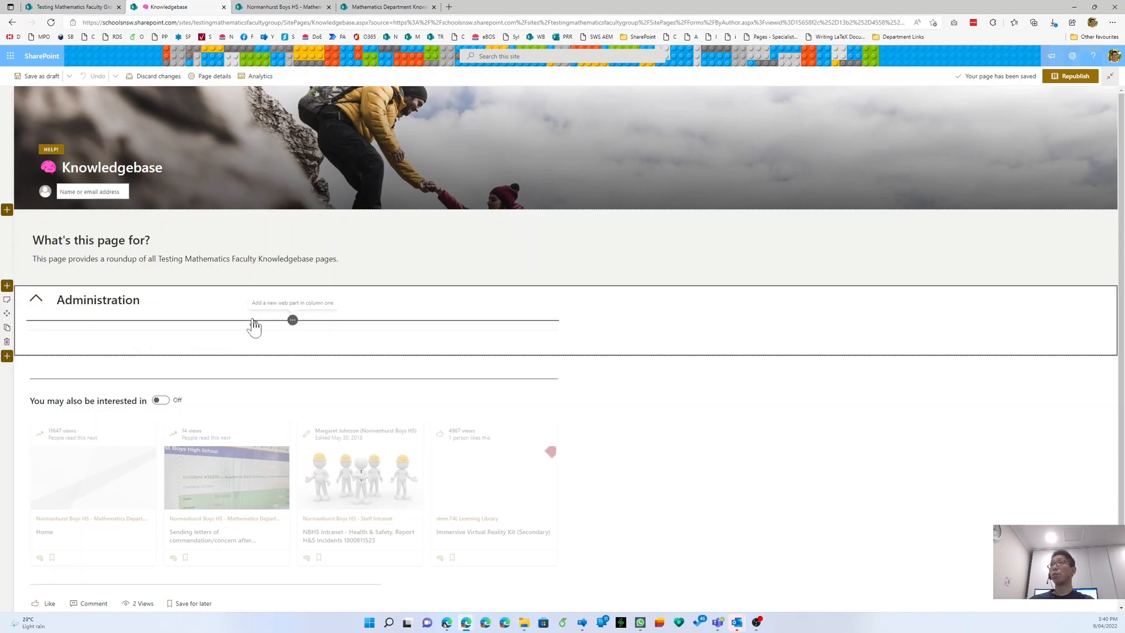
pyautogui.click(251, 322)
pyautogui.click(207, 402)
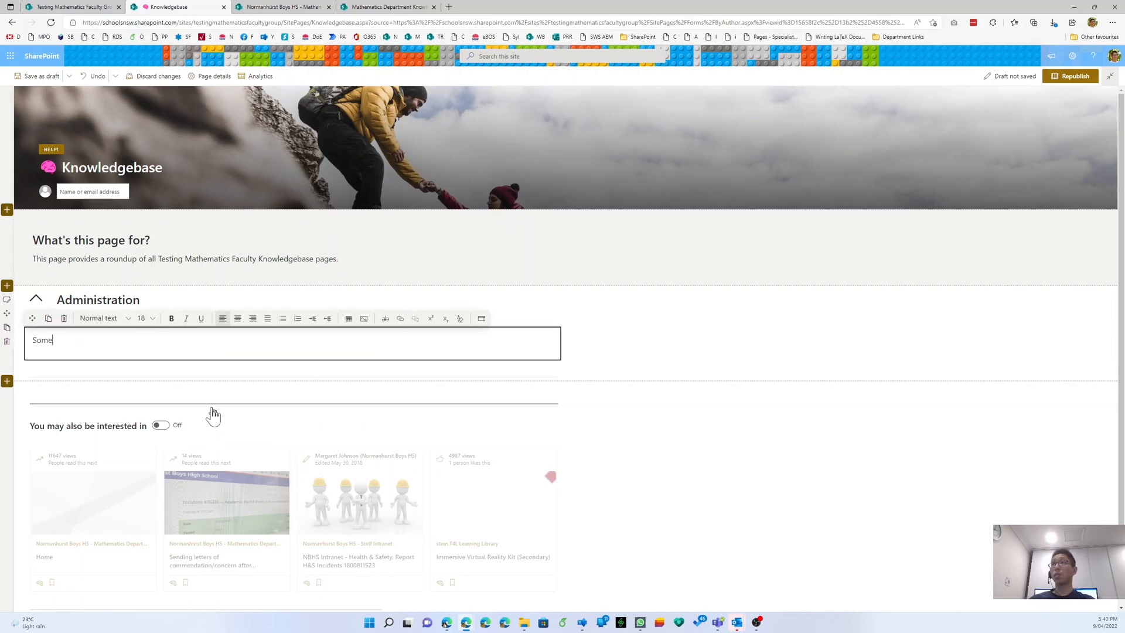
# - Republish the page and toggle Administration to confirm 'Some text here' appears
pyautogui.click(1071, 75)
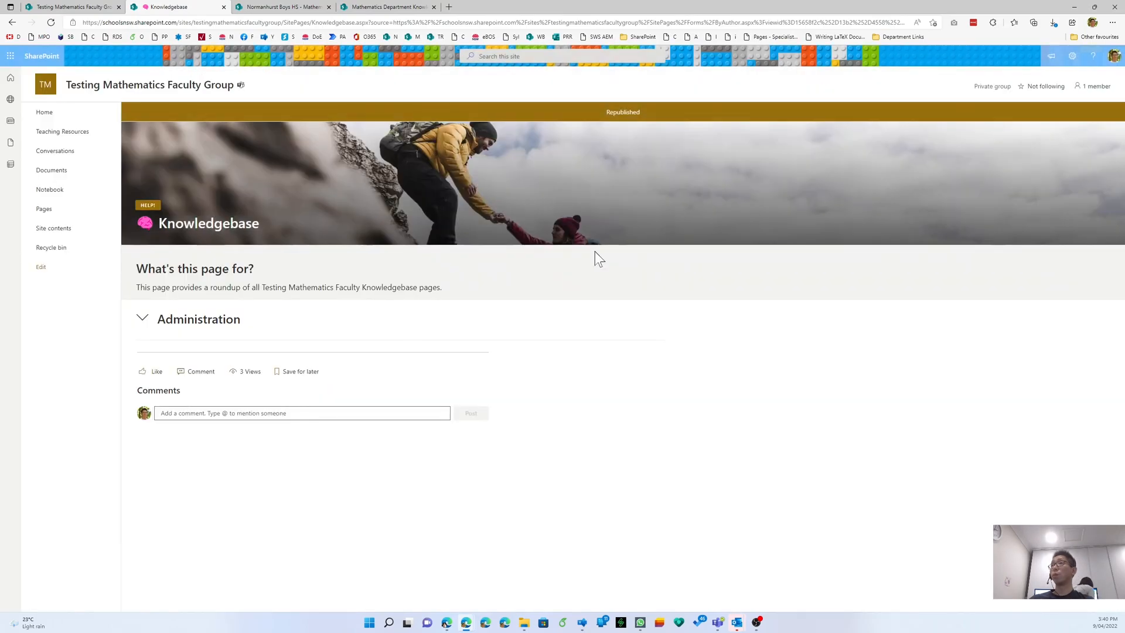
pyautogui.click(143, 322)
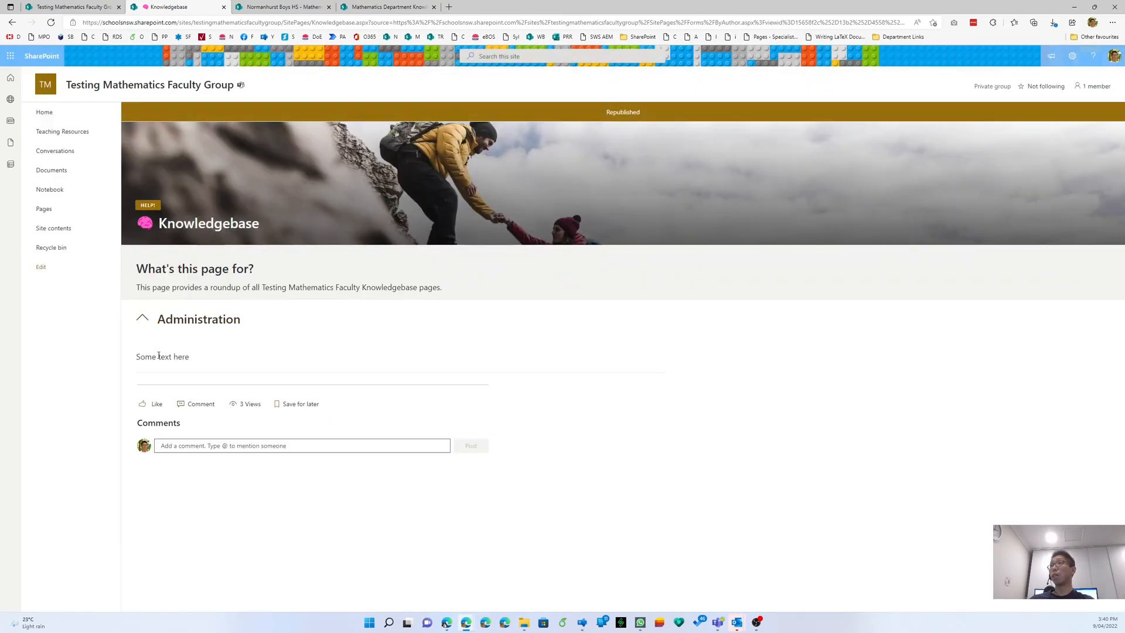
pyautogui.click(146, 327)
pyautogui.click(145, 327)
pyautogui.click(145, 327)
pyautogui.click(145, 327)
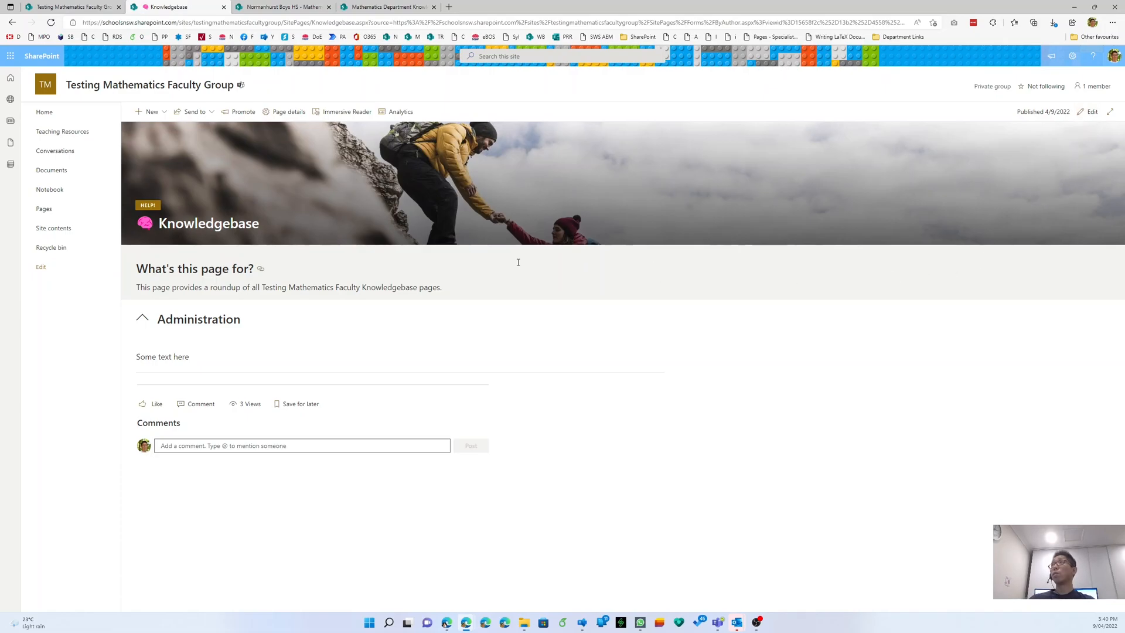
# - Browse the department Knowledgebase and its Intranet Portal page, then return to the Knowledgebase
pyautogui.click(400, 7)
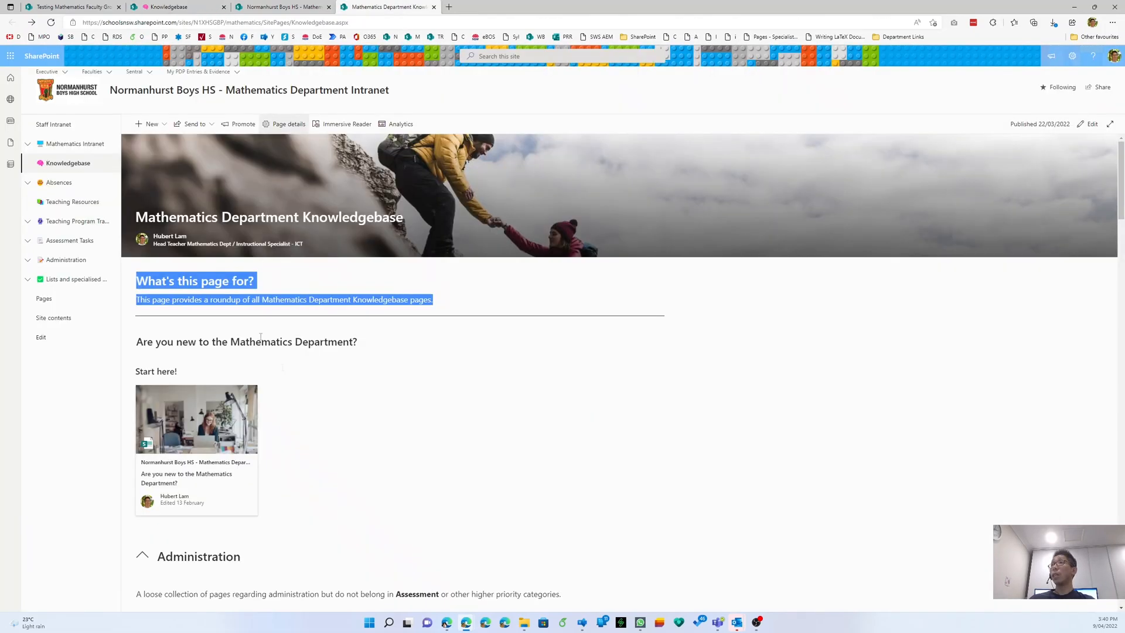
pyautogui.click(567, 423)
pyautogui.scroll(-7, 570, 422)
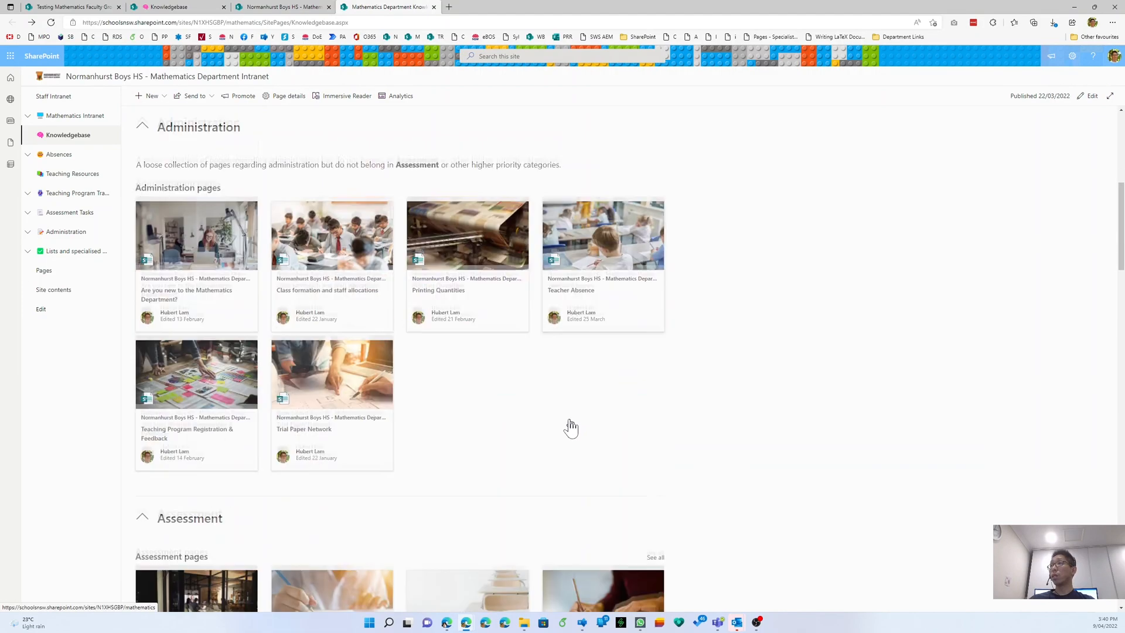
pyautogui.click(469, 283)
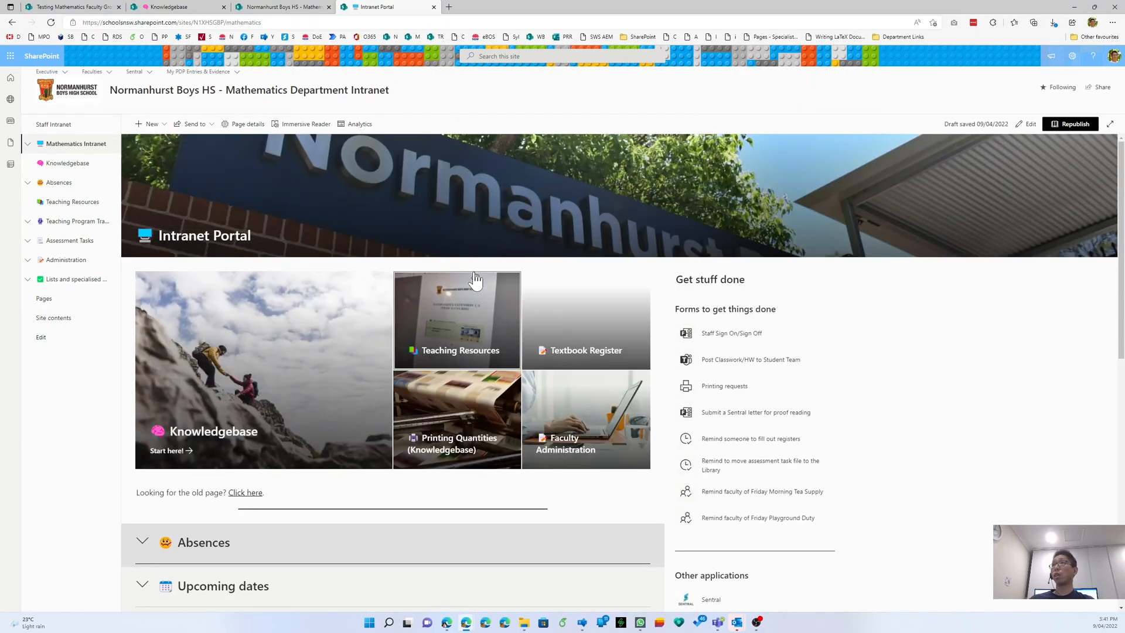
pyautogui.scroll(-1, 271, 395)
pyautogui.rightClick(964, 242)
pyautogui.click(982, 249)
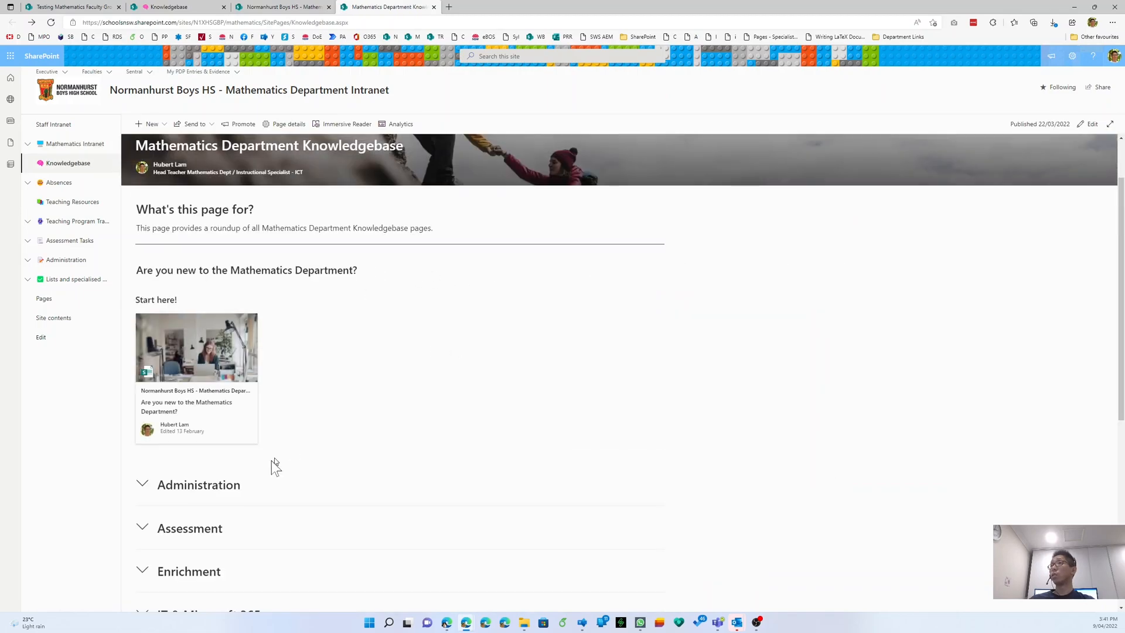
# - Expand Administration and open the Printing Quantities page, toggling its 2022 section
pyautogui.click(142, 484)
pyautogui.scroll(-3, 465, 432)
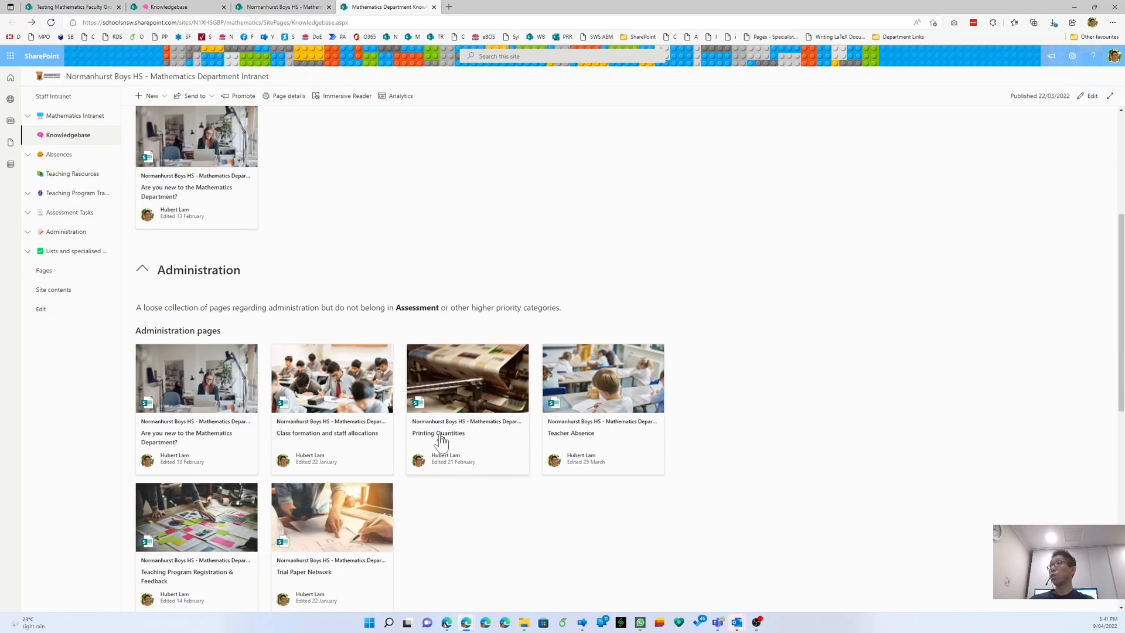
pyautogui.click(441, 440)
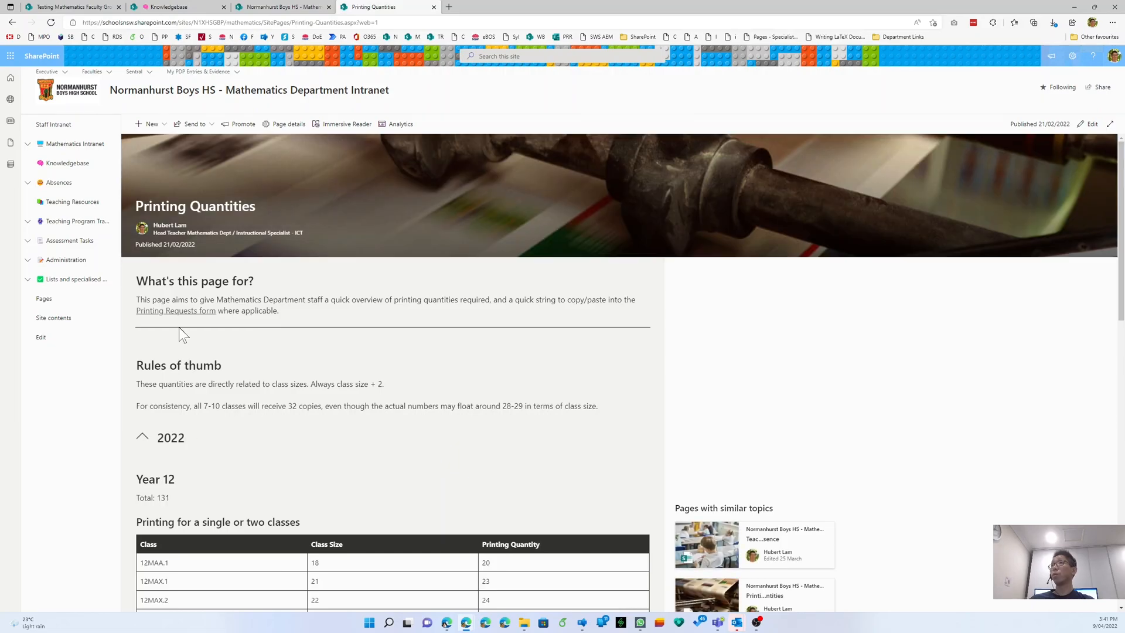
pyautogui.click(142, 437)
pyautogui.click(142, 436)
# - Examine the Year 12 class table and the Ext 2 Only bundling string
pyautogui.scroll(-3, 225, 410)
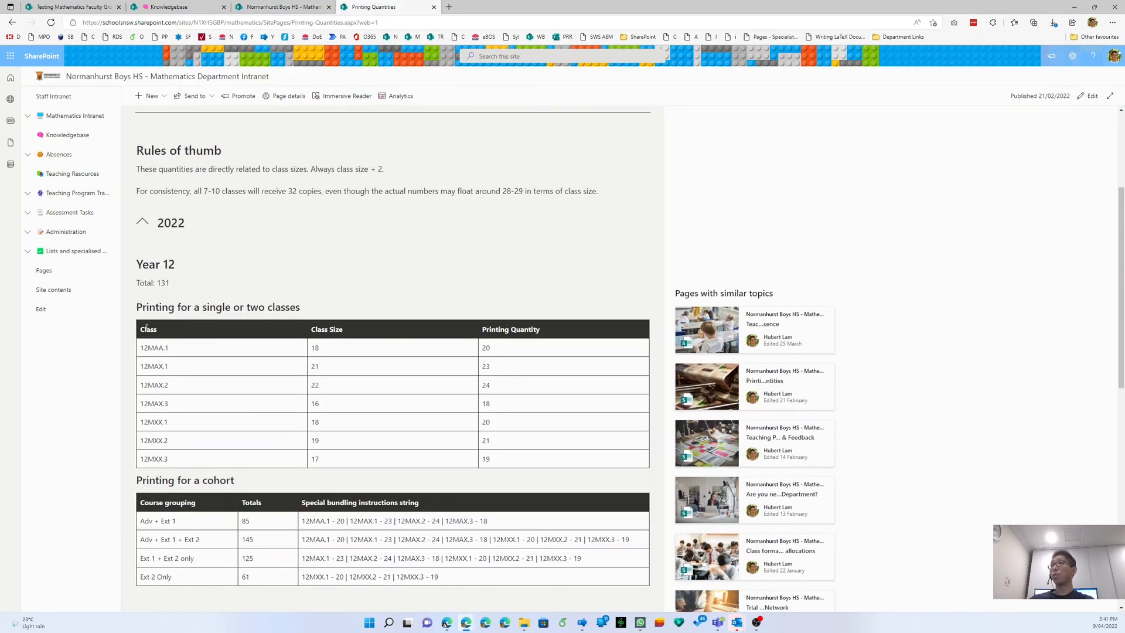
pyautogui.moveTo(149, 330); pyautogui.dragTo(494, 459)
pyautogui.click(497, 463)
pyautogui.scroll(-2, 497, 461)
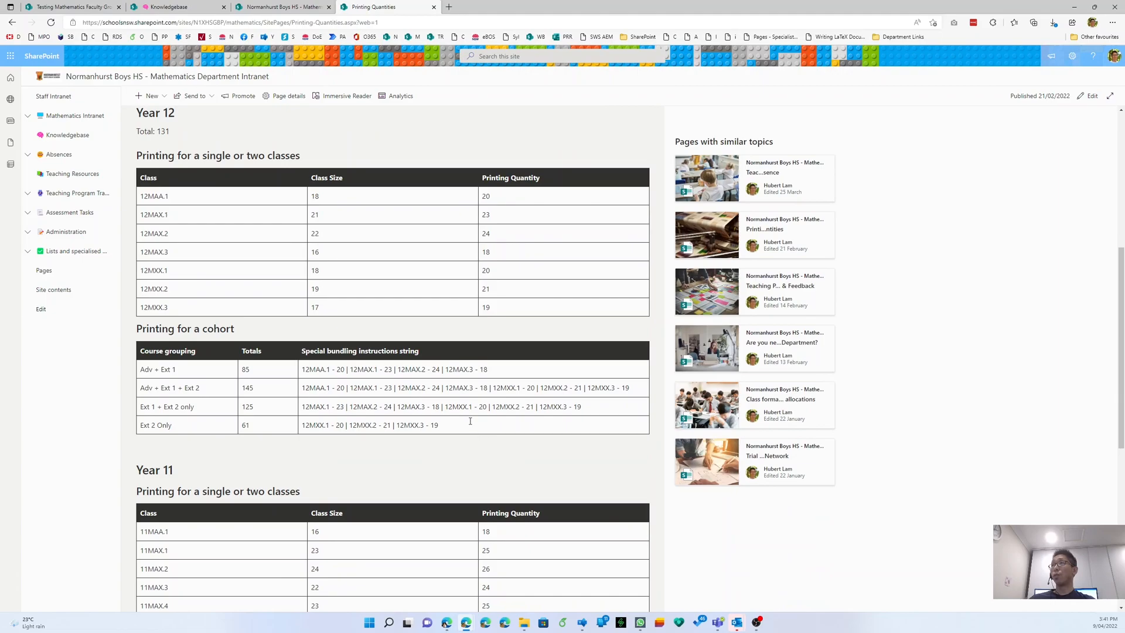
pyautogui.moveTo(453, 427); pyautogui.dragTo(304, 429)
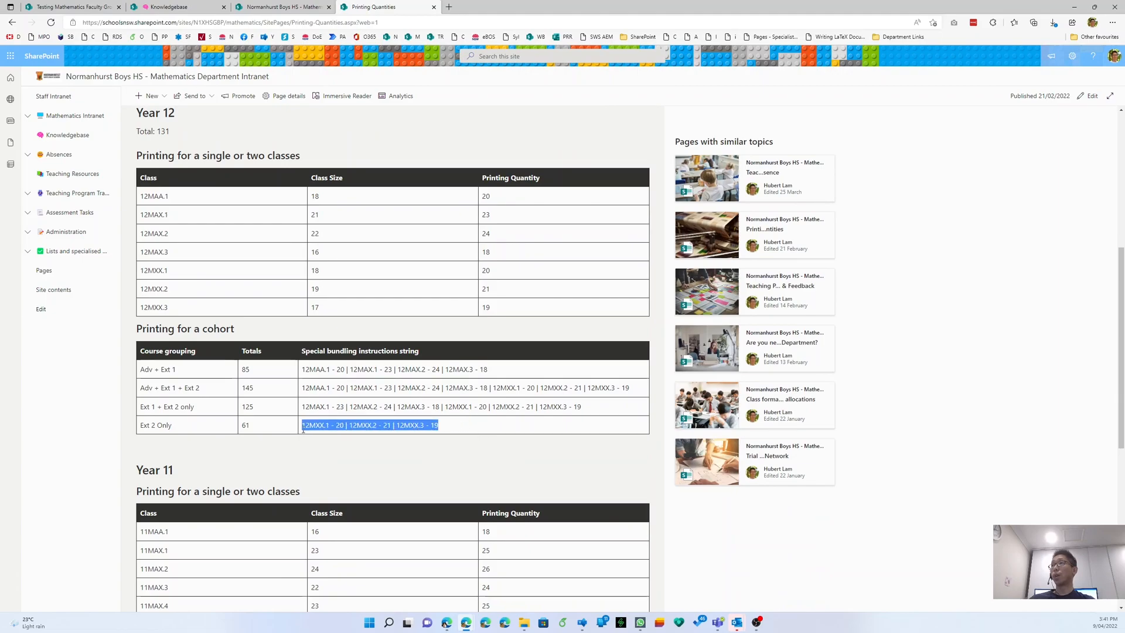
pyautogui.click(322, 429)
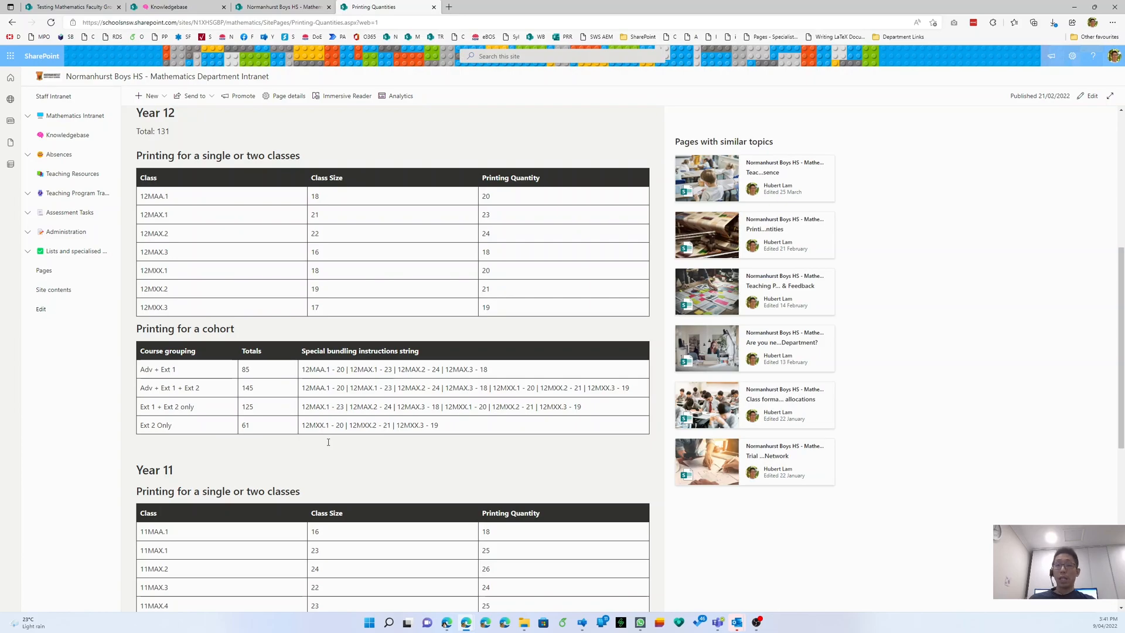
pyautogui.scroll(6, 328, 442)
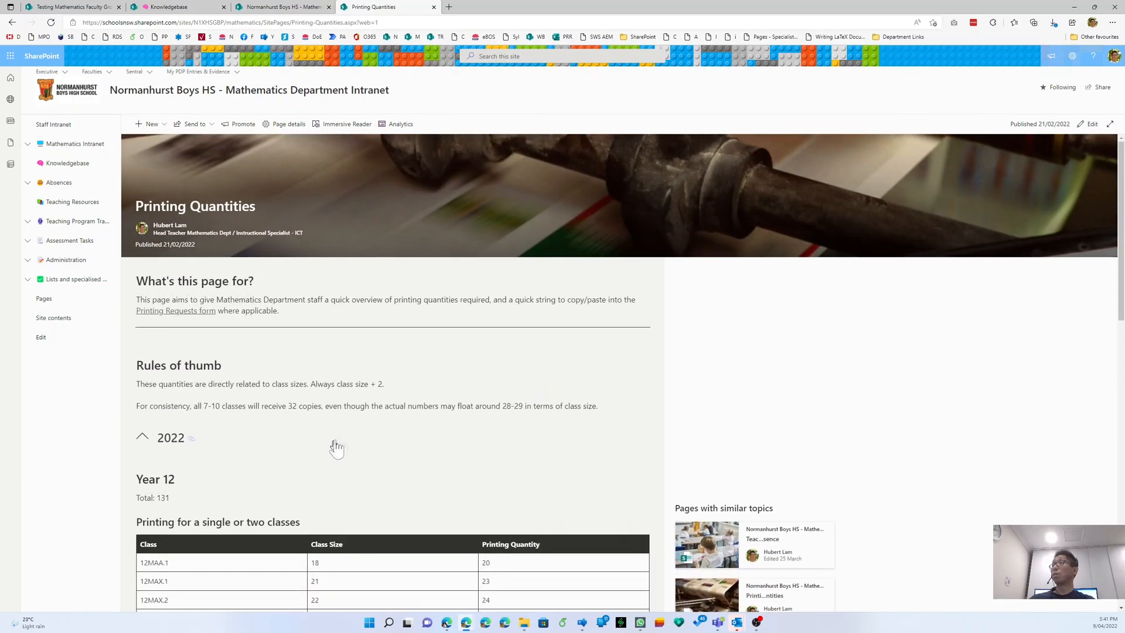
# - Reload Printing Quantities and inspect its page properties heading, Page Type and Status labels
pyautogui.rightClick(930, 300)
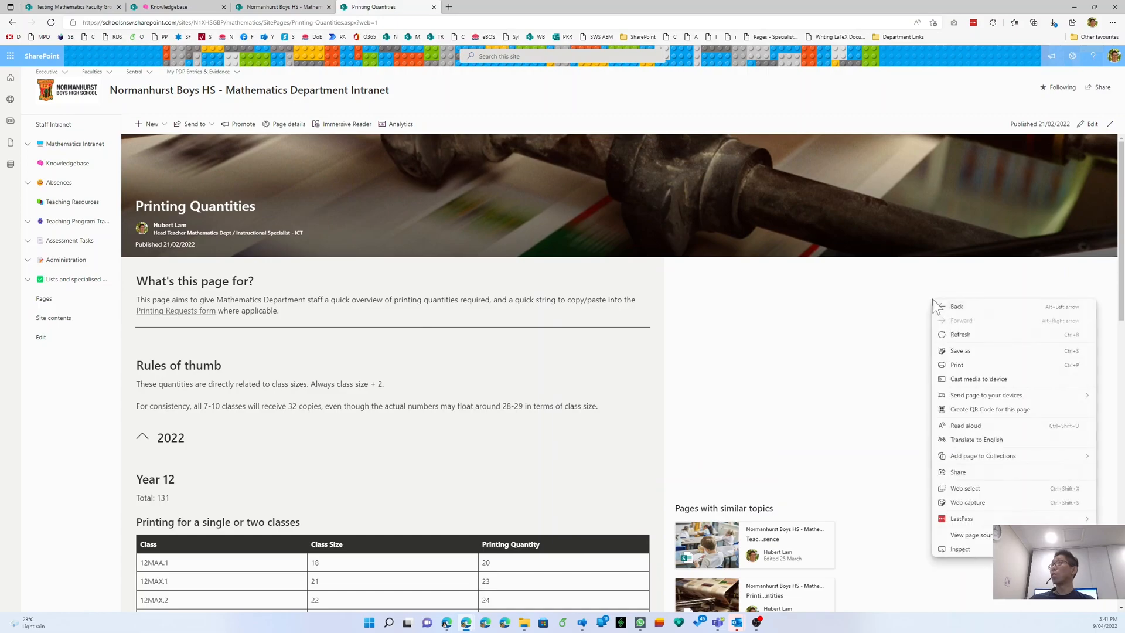
pyautogui.click(950, 329)
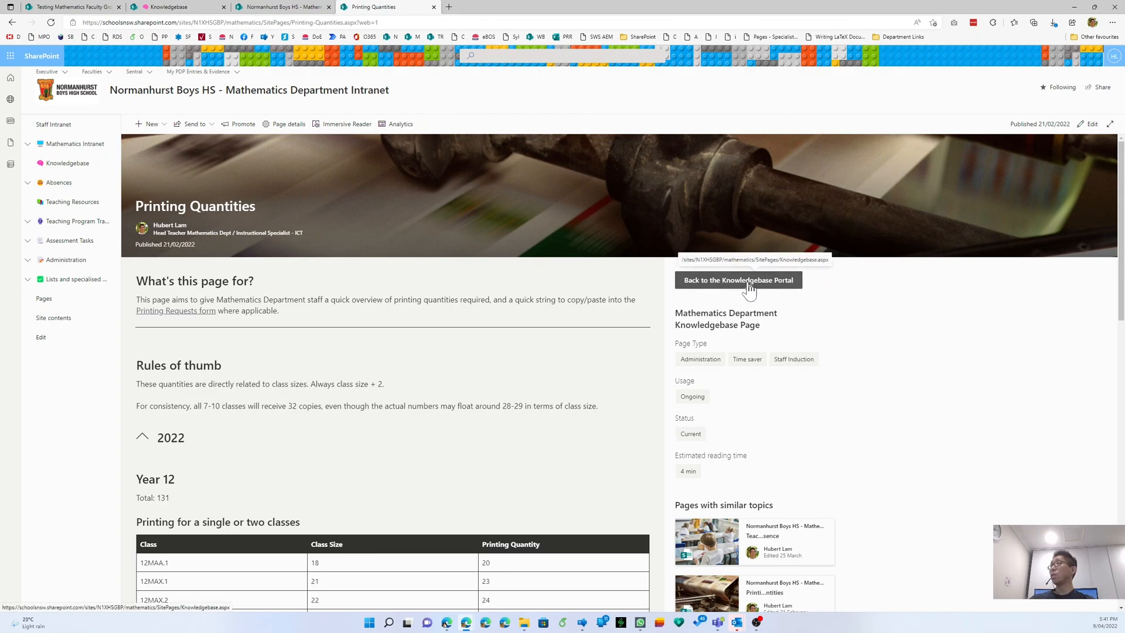
pyautogui.tripleClick(745, 317)
pyautogui.click(746, 317)
pyautogui.tripleClick(692, 344)
pyautogui.click(691, 345)
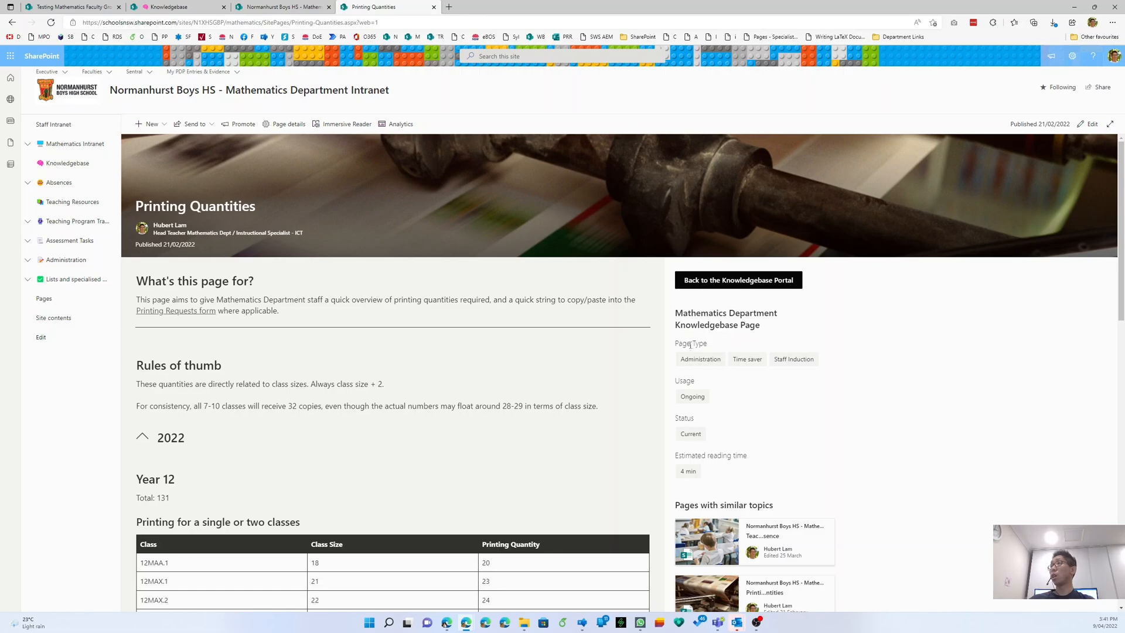
pyautogui.tripleClick(687, 416)
pyautogui.click(687, 416)
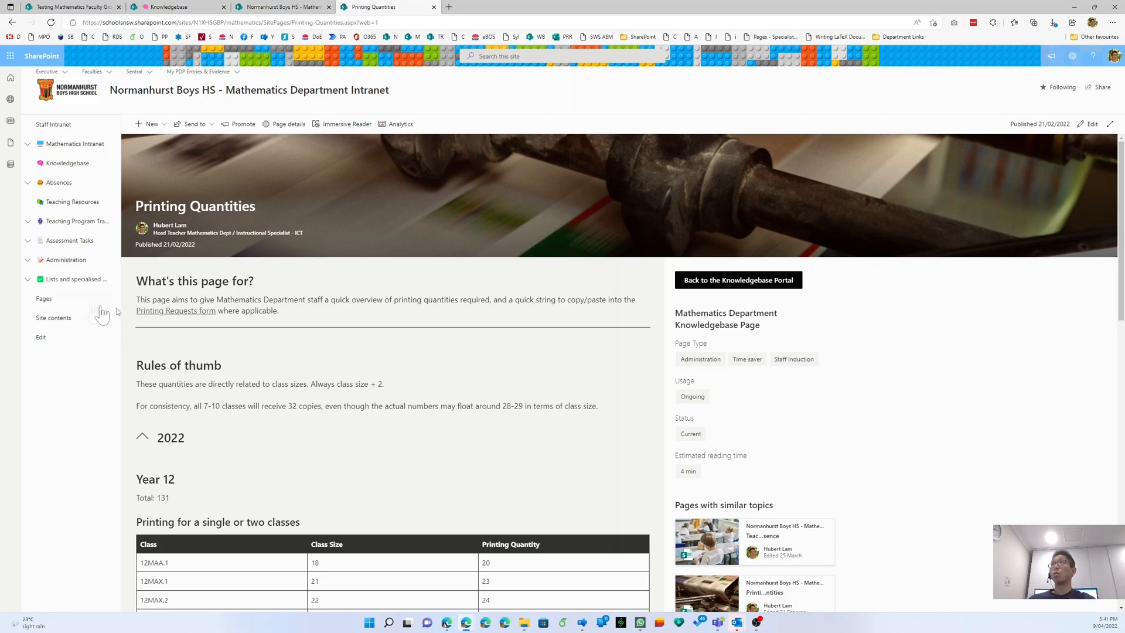
# - Open the site's Pages list in a new tab to review its Status column
pyautogui.middleClick(58, 300)
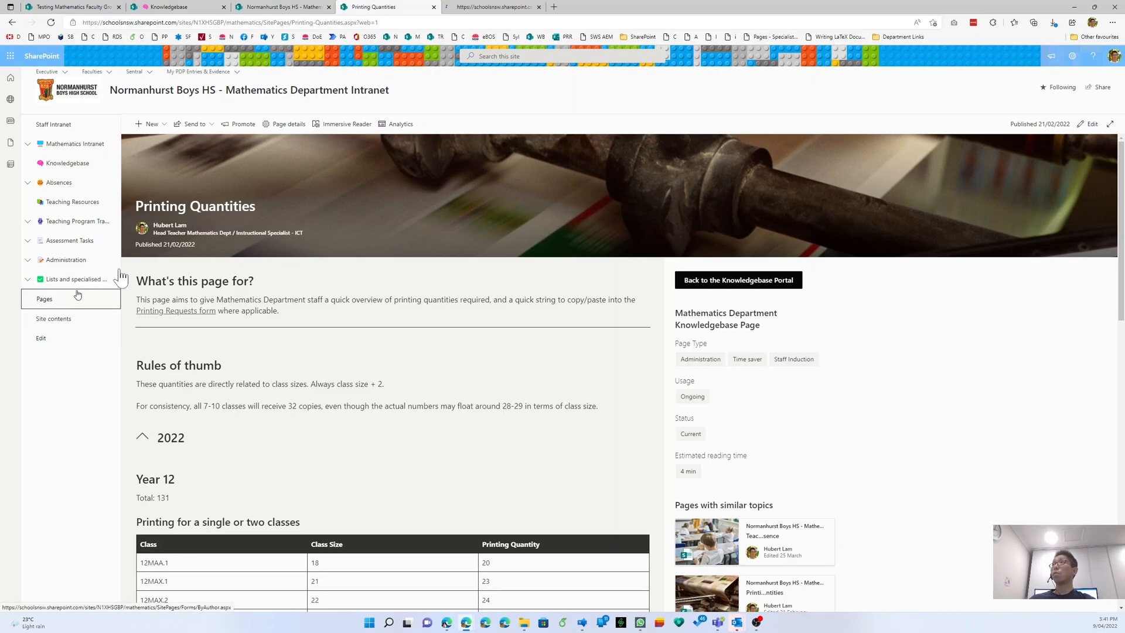
pyautogui.hotkey('ctrl', 'Tab')
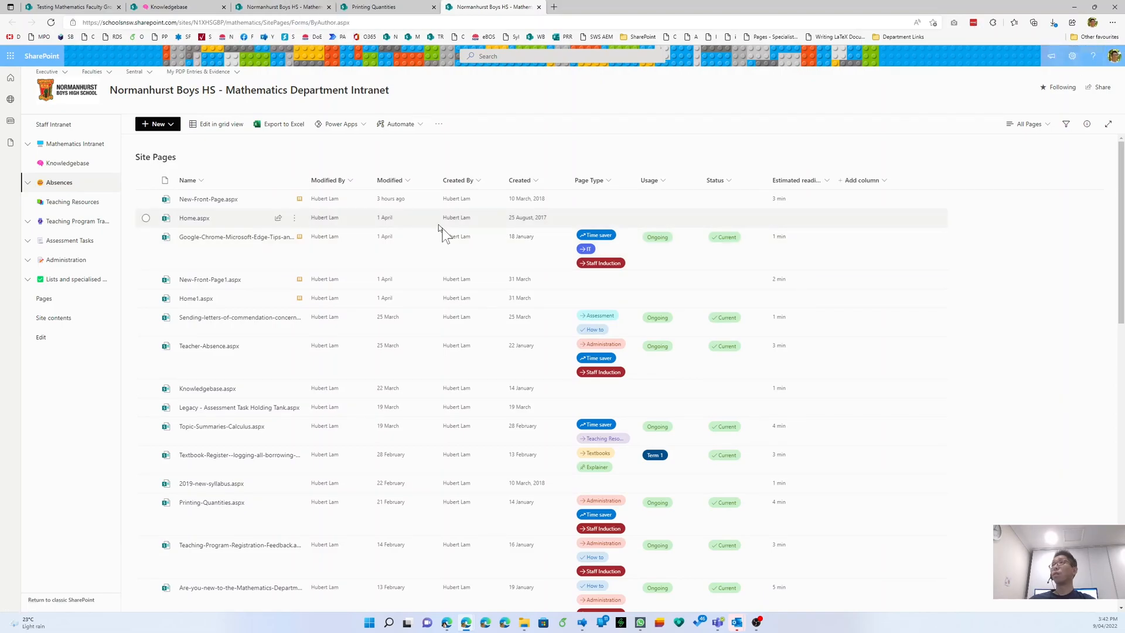
pyautogui.click(287, 7)
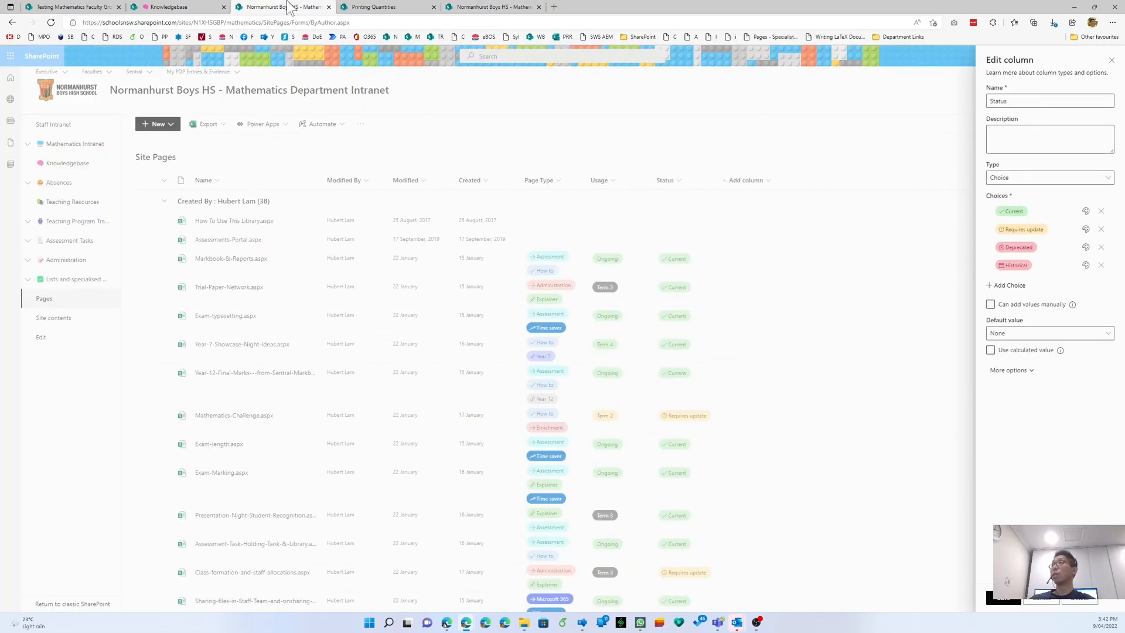
pyautogui.click(363, 7)
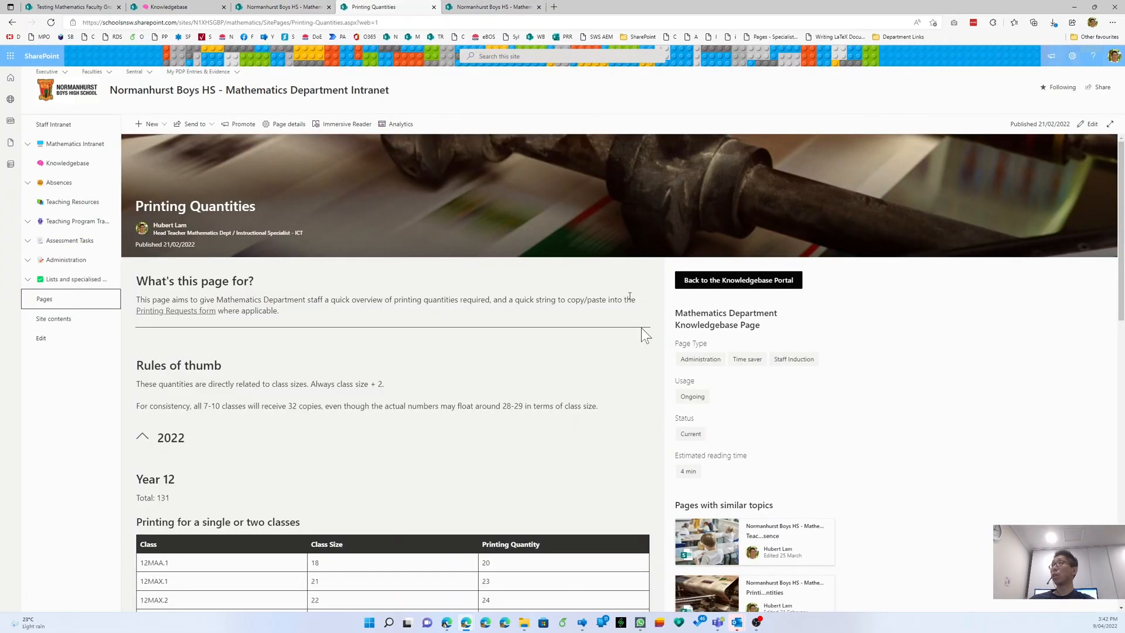
# - Create a copy of the test Knowledgebase page titled 'Printing Quantities'
pyautogui.click(215, 8)
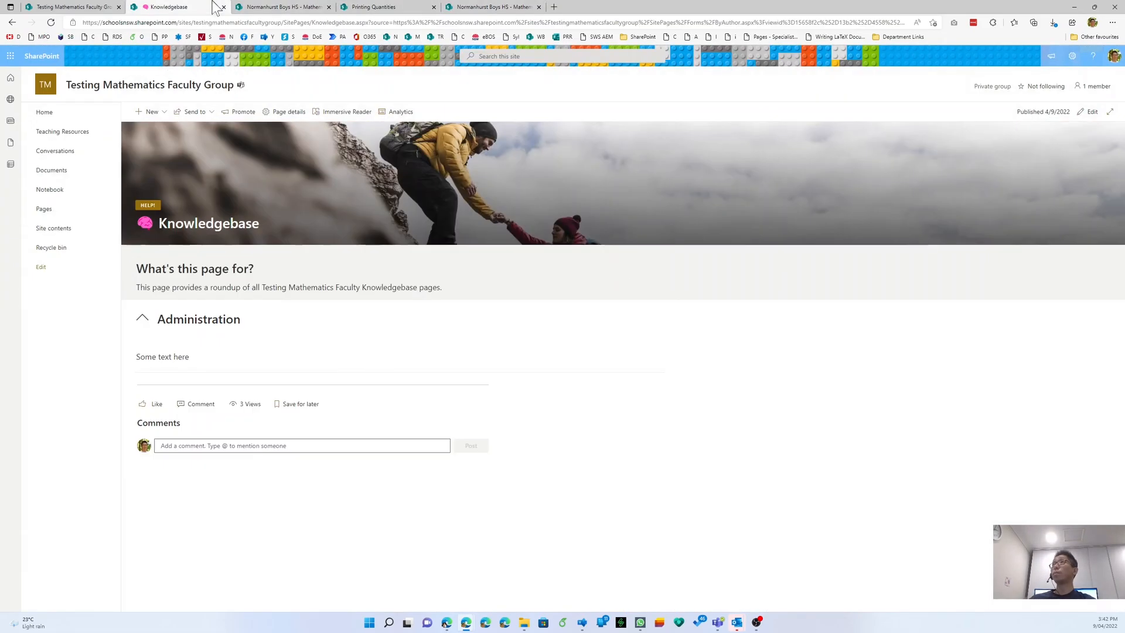
pyautogui.click(146, 115)
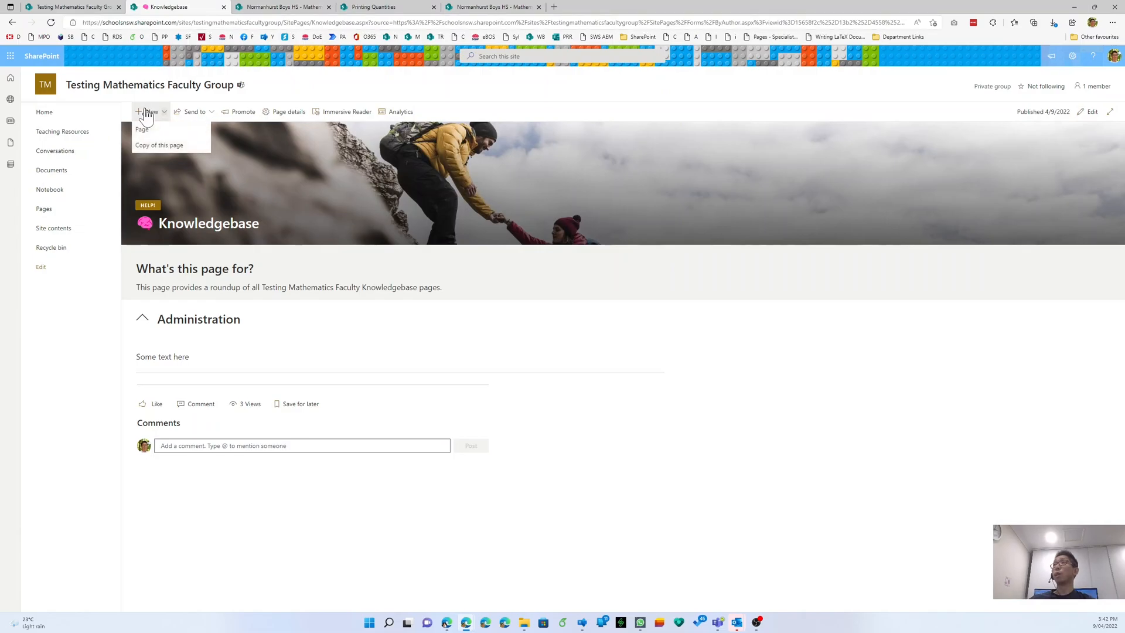
pyautogui.click(153, 144)
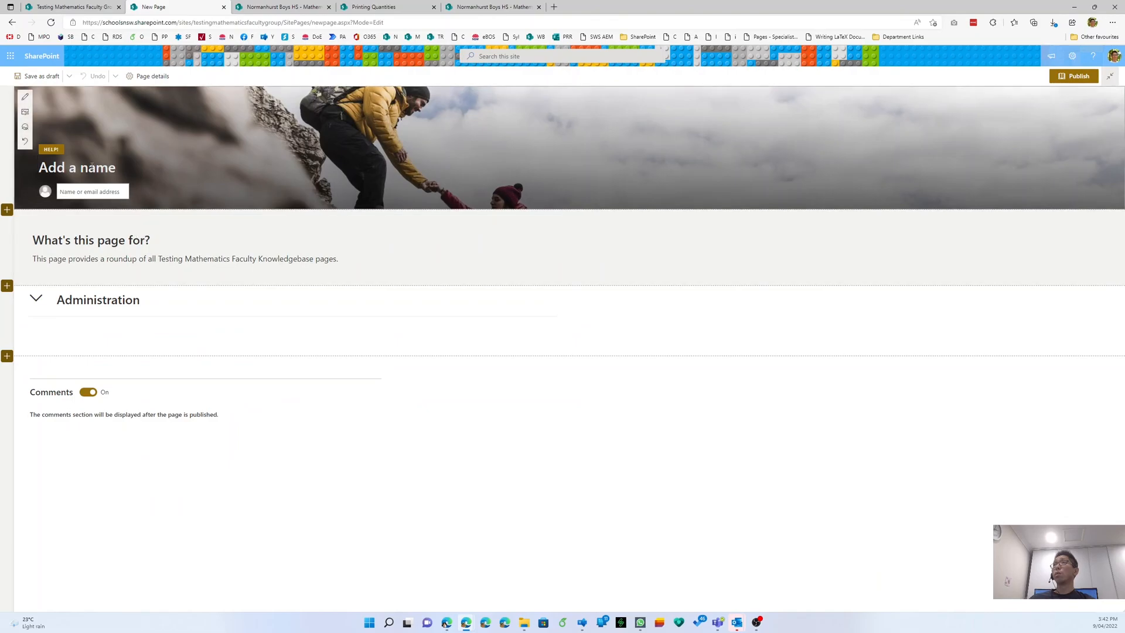
pyautogui.write('Printing')
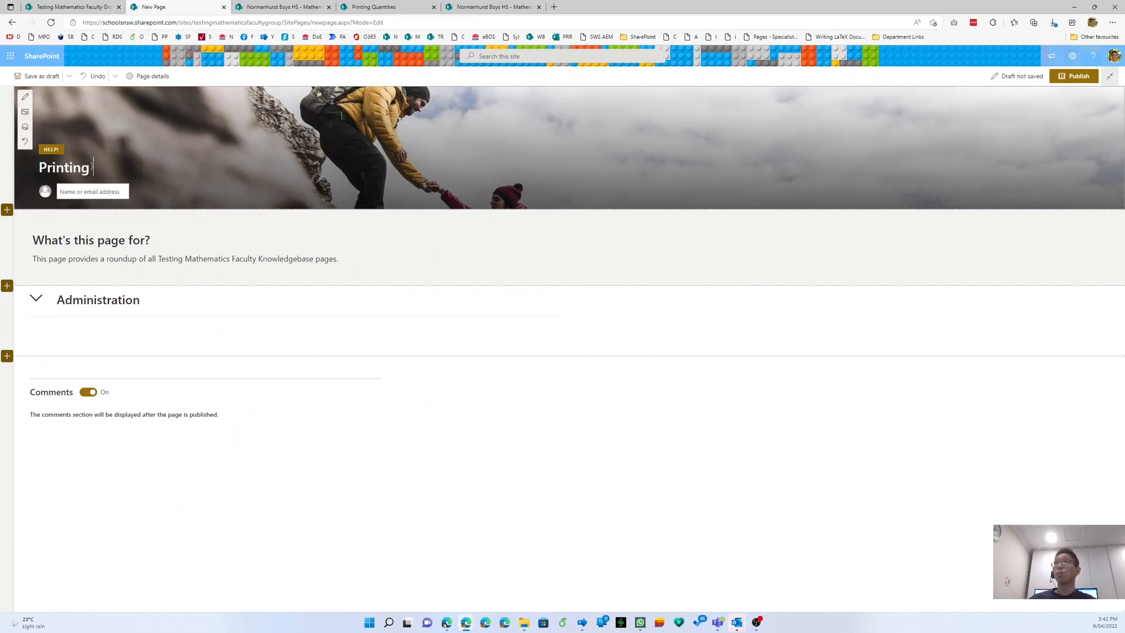
pyautogui.write(' Quantities')
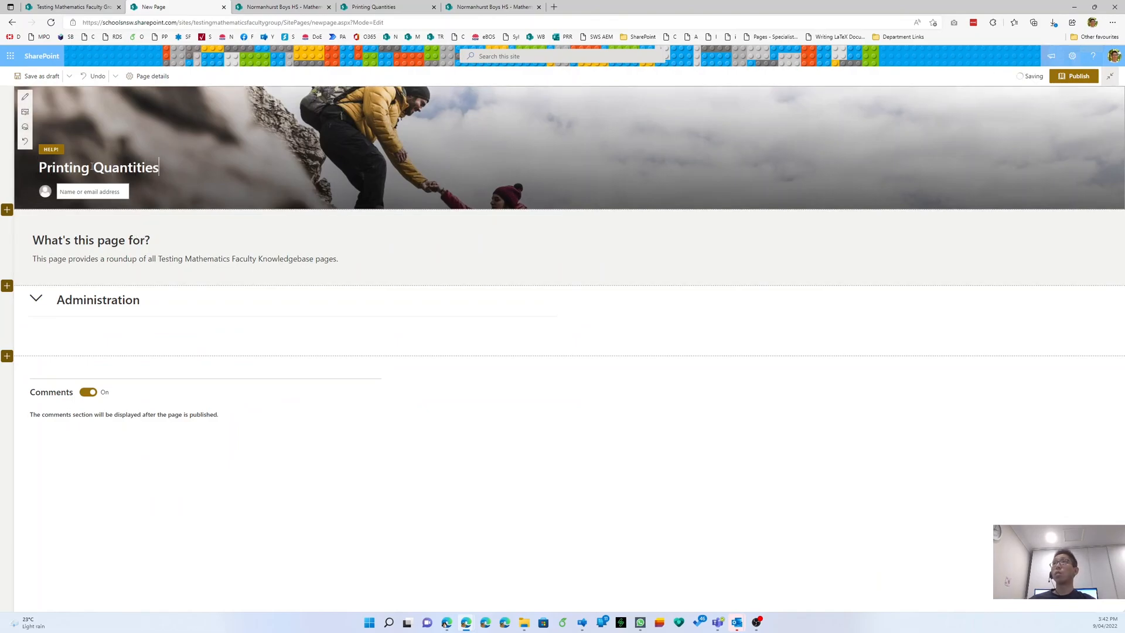
# - Search stock images for newspapers and insert the printing-press photo as the header background
pyautogui.click(25, 116)
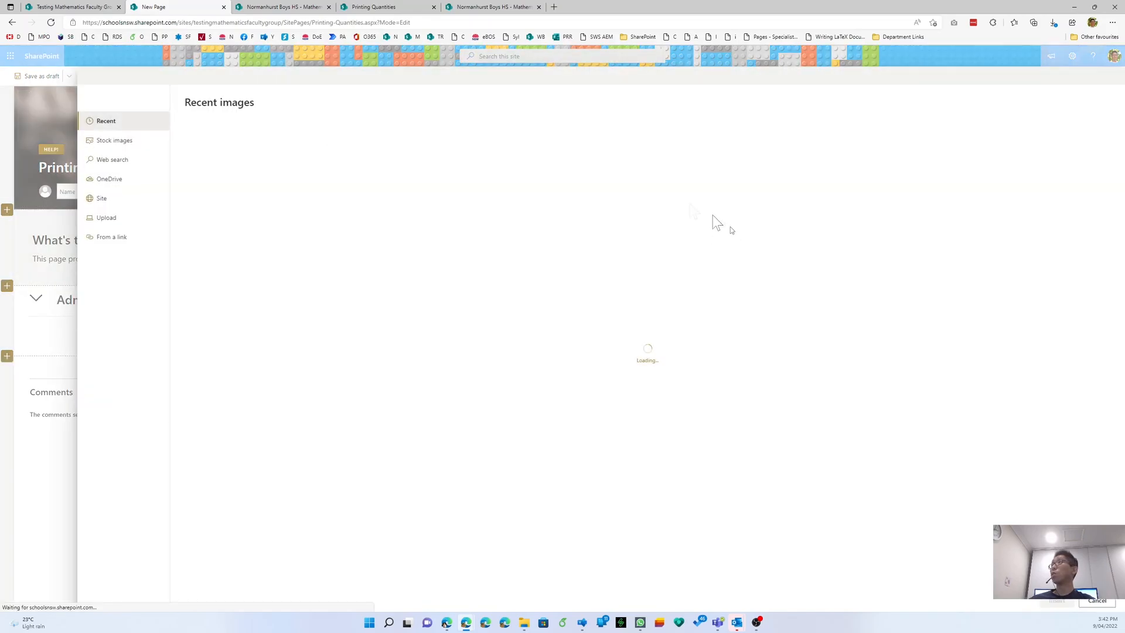
pyautogui.click(130, 145)
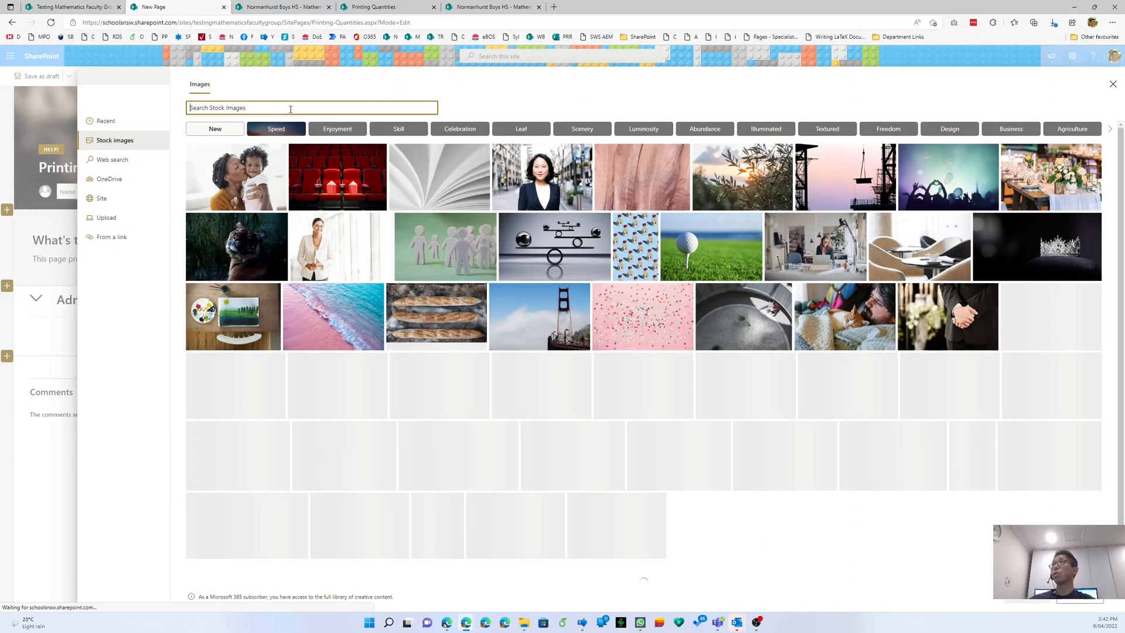
pyautogui.click(291, 109)
pyautogui.write('printer')
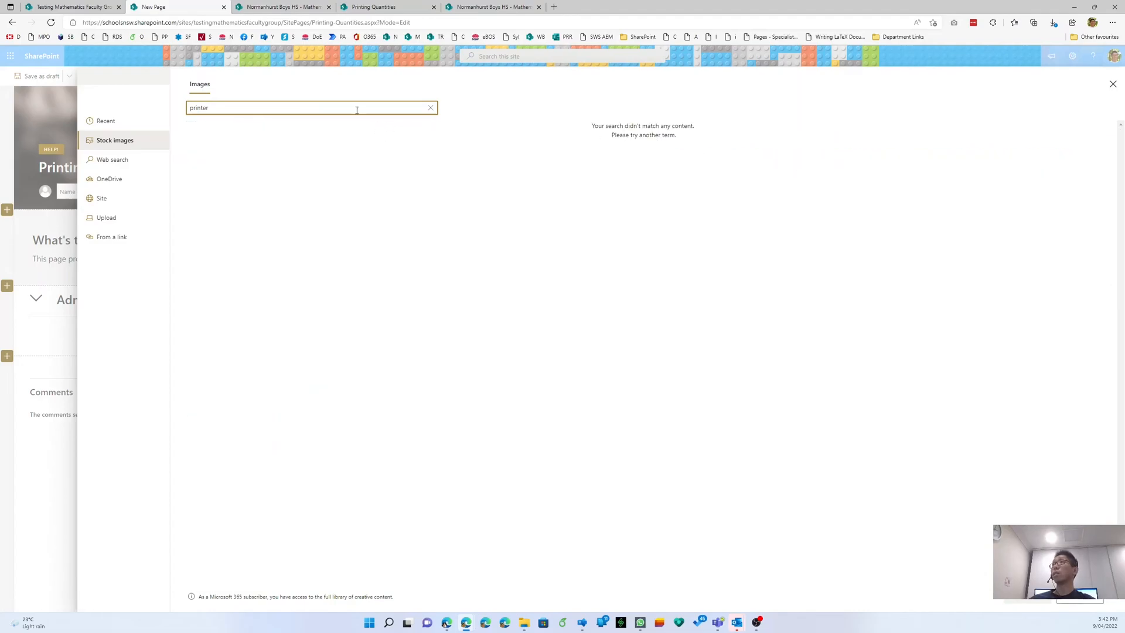
pyautogui.press('BackSpace')
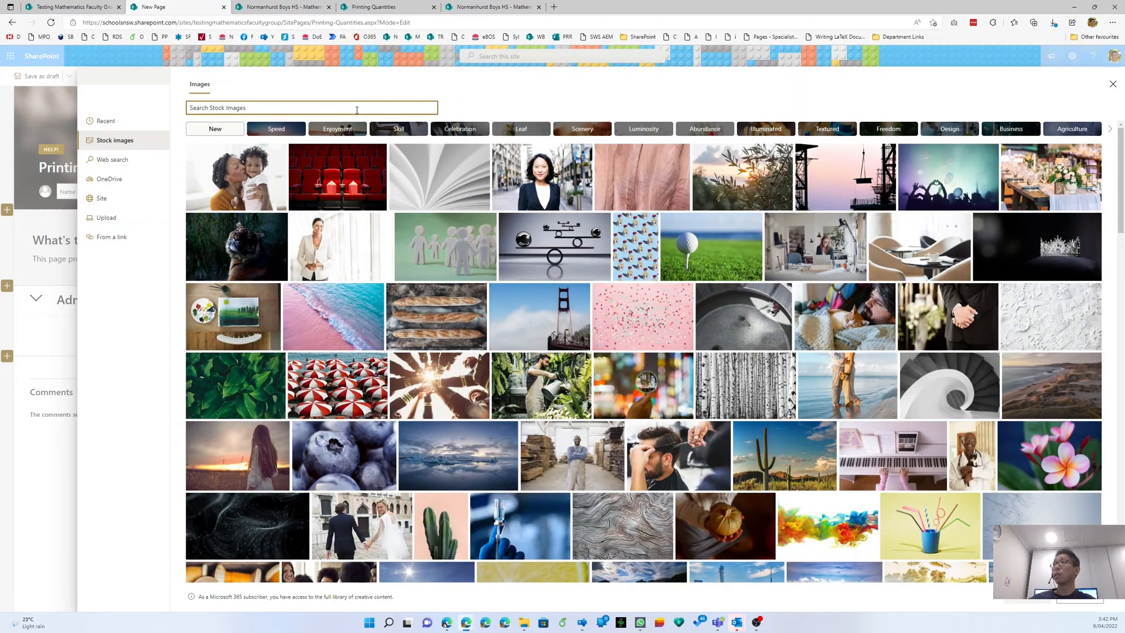
pyautogui.write('nes')
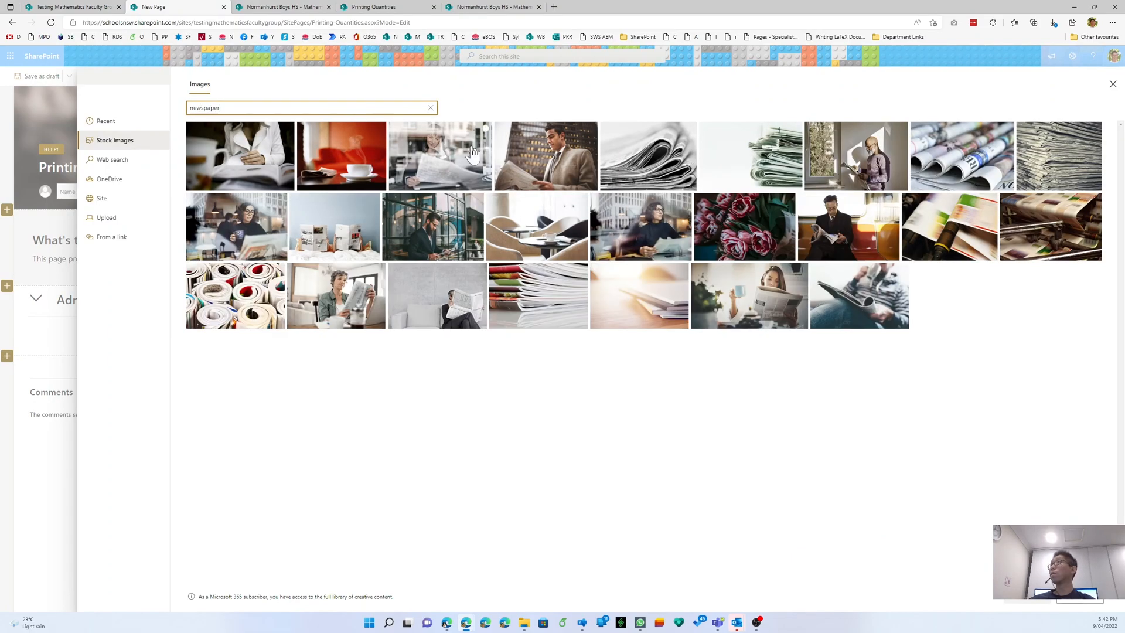
pyautogui.click(775, 174)
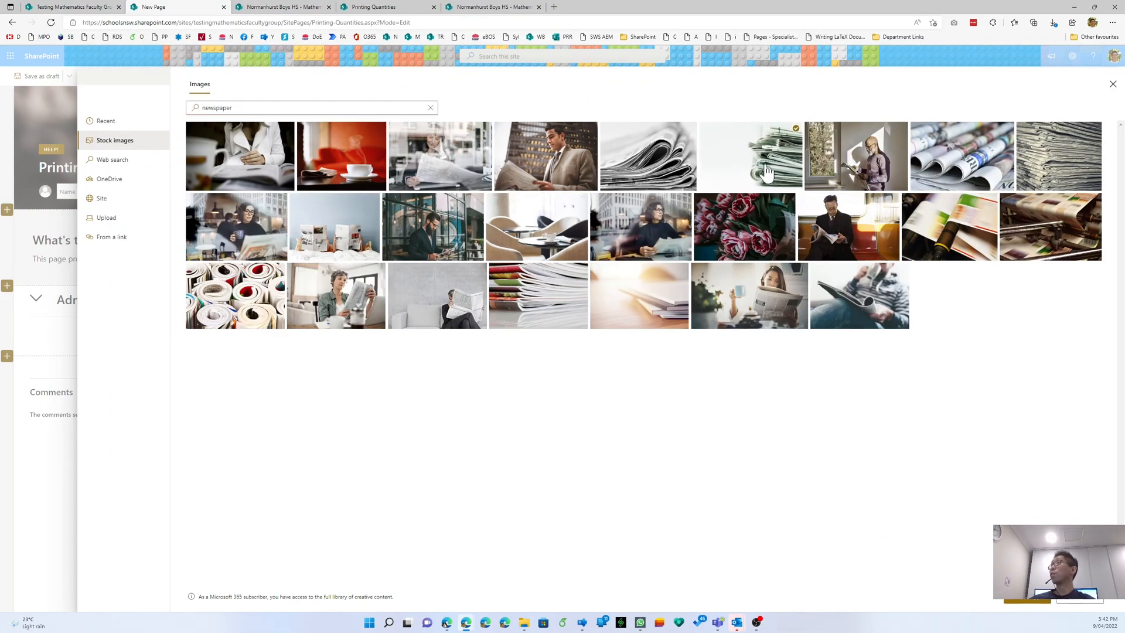
pyautogui.click(957, 229)
pyautogui.click(1027, 601)
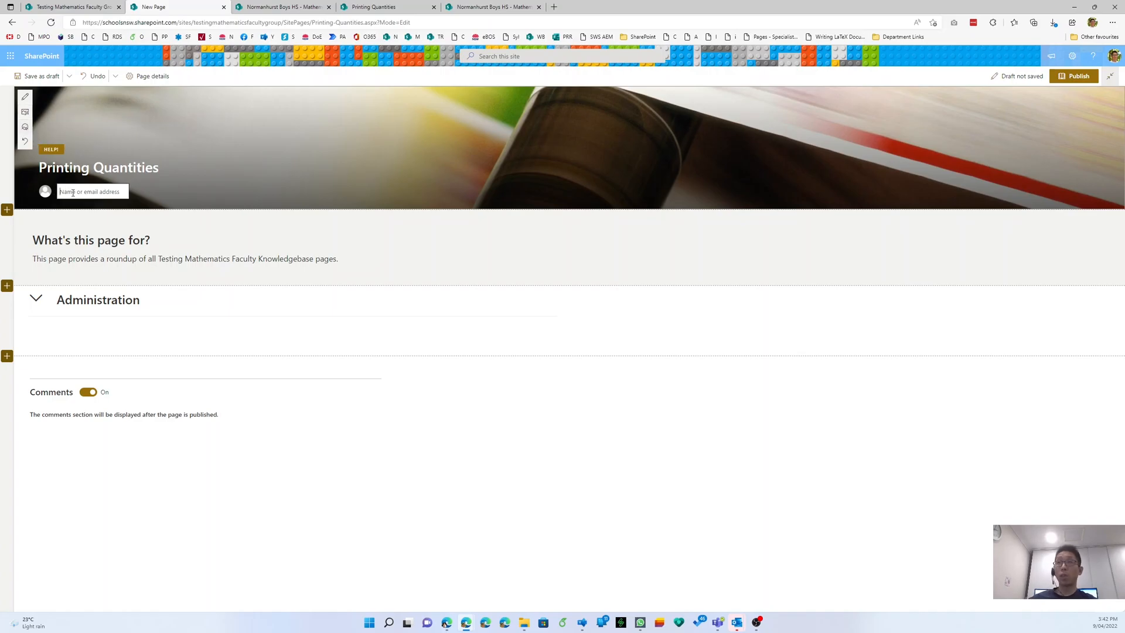
# - Add the page author from the directory and copy the published page's purpose paragraph
pyautogui.press('Return')
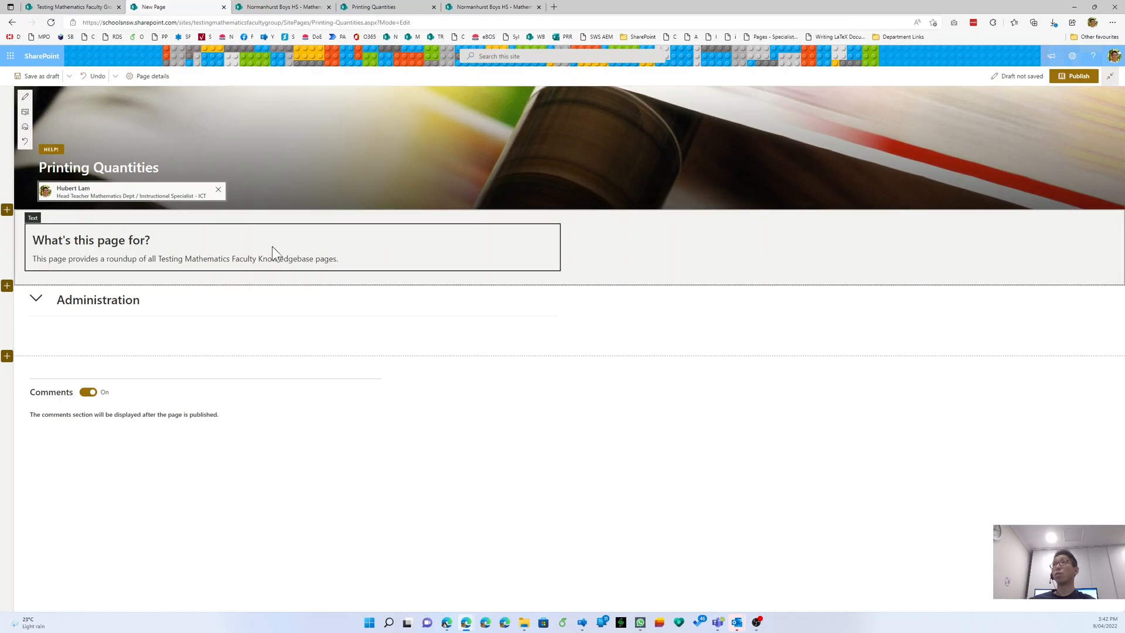
pyautogui.click(187, 259)
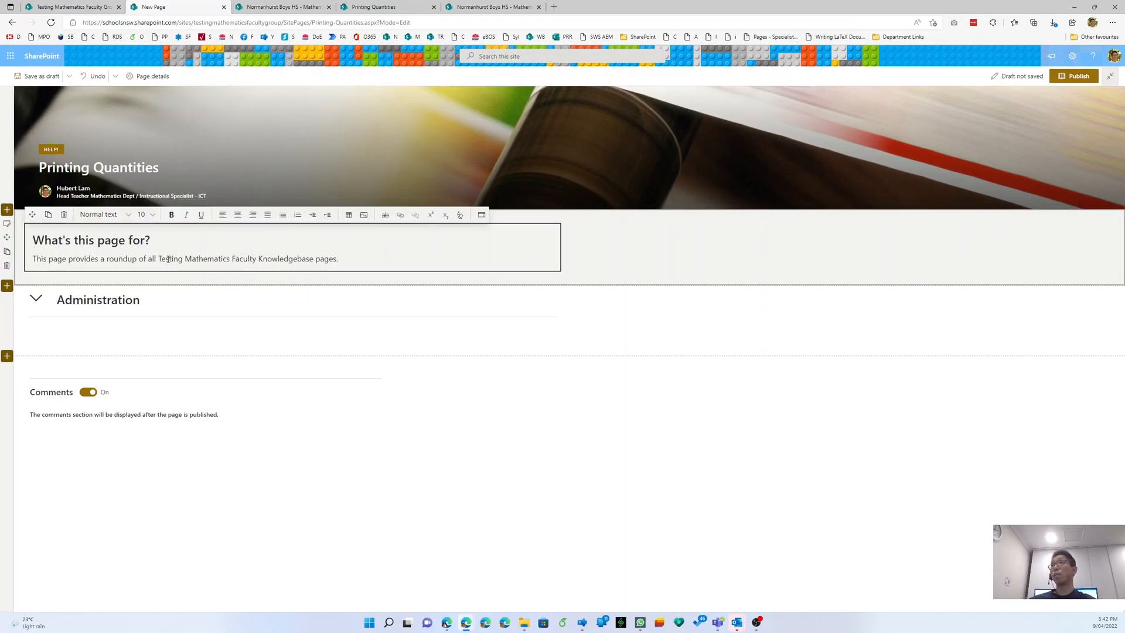
pyautogui.click(490, 7)
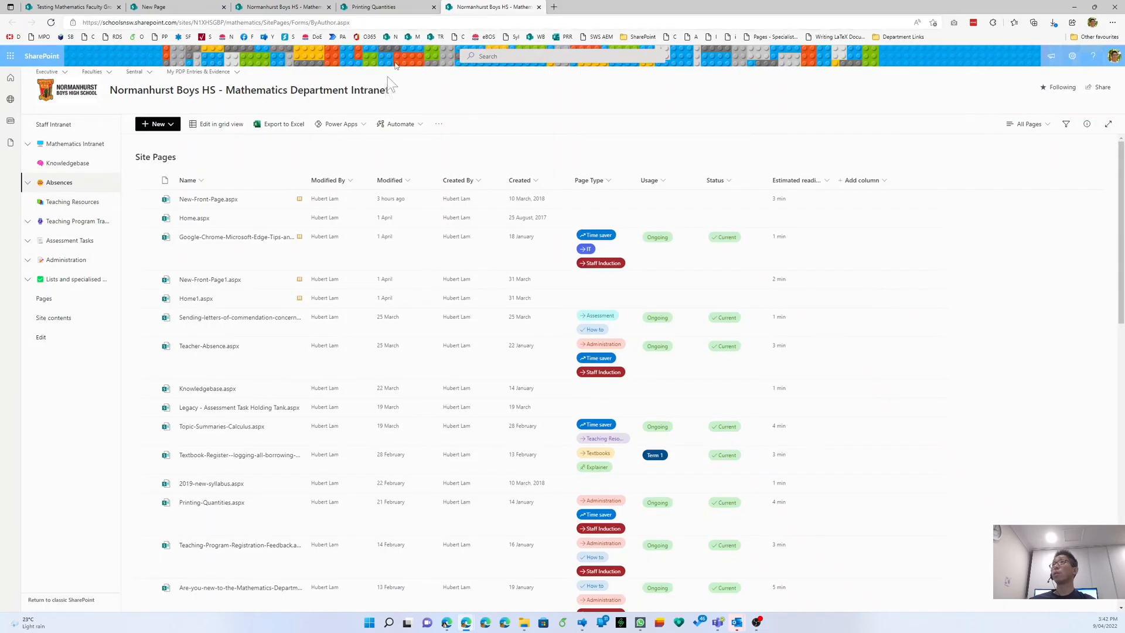
pyautogui.click(391, 7)
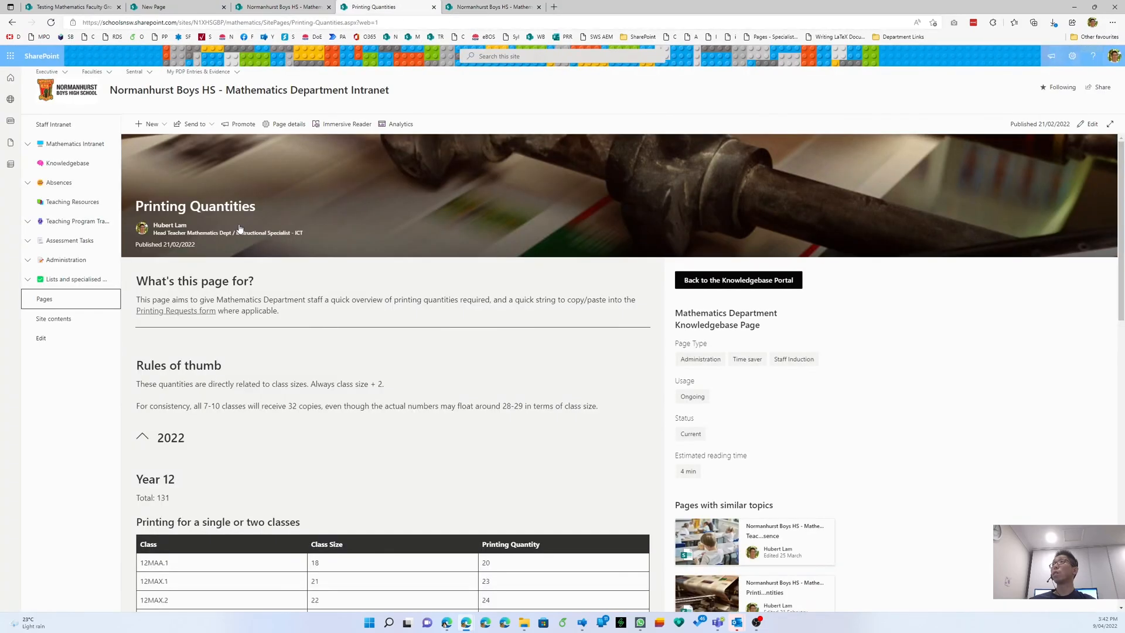
pyautogui.tripleClick(249, 300)
pyautogui.hotkey('ctrl', 'c')
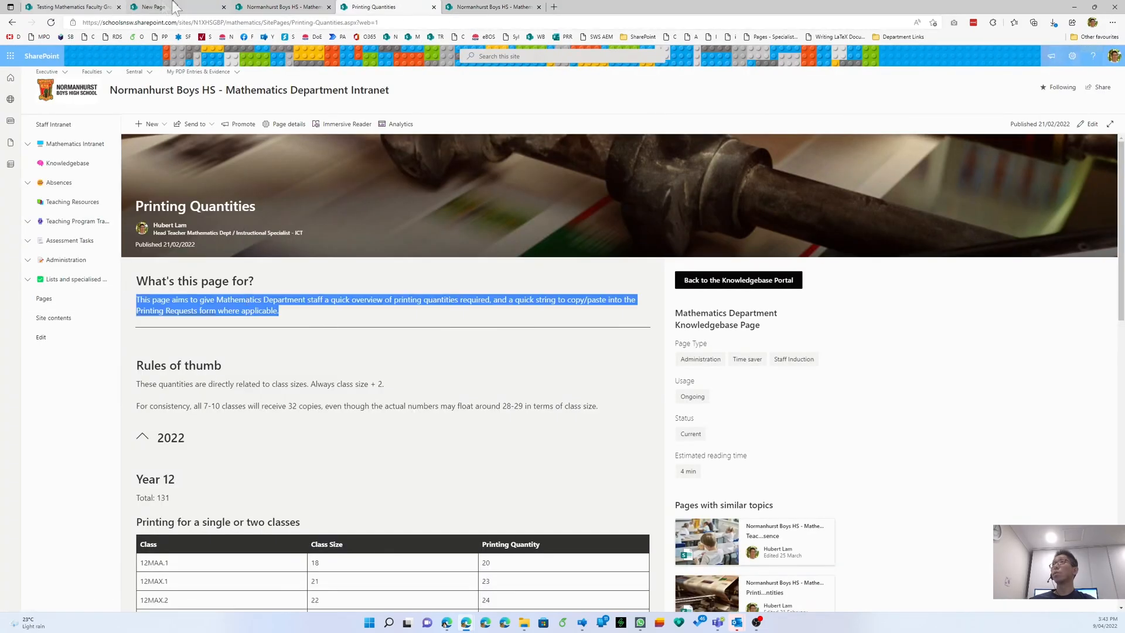
# - Paste the purpose paragraph over the draft's intro and delete the Administration section
pyautogui.click(92, 7)
pyautogui.click(154, 7)
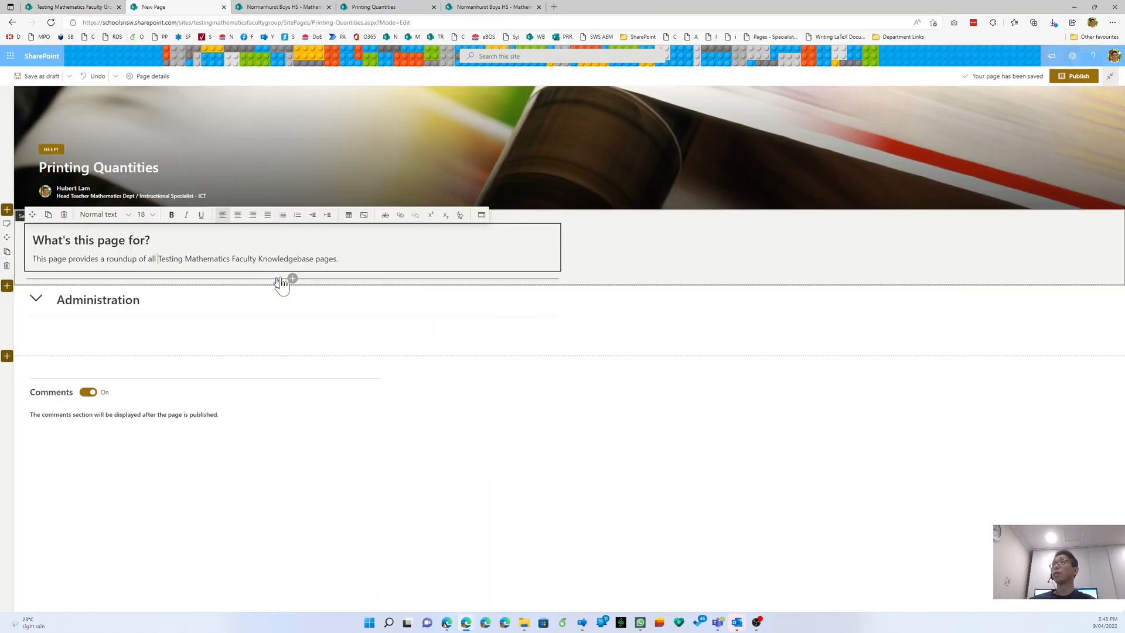
pyautogui.tripleClick(273, 260)
pyautogui.hotkey('ctrl', 'v')
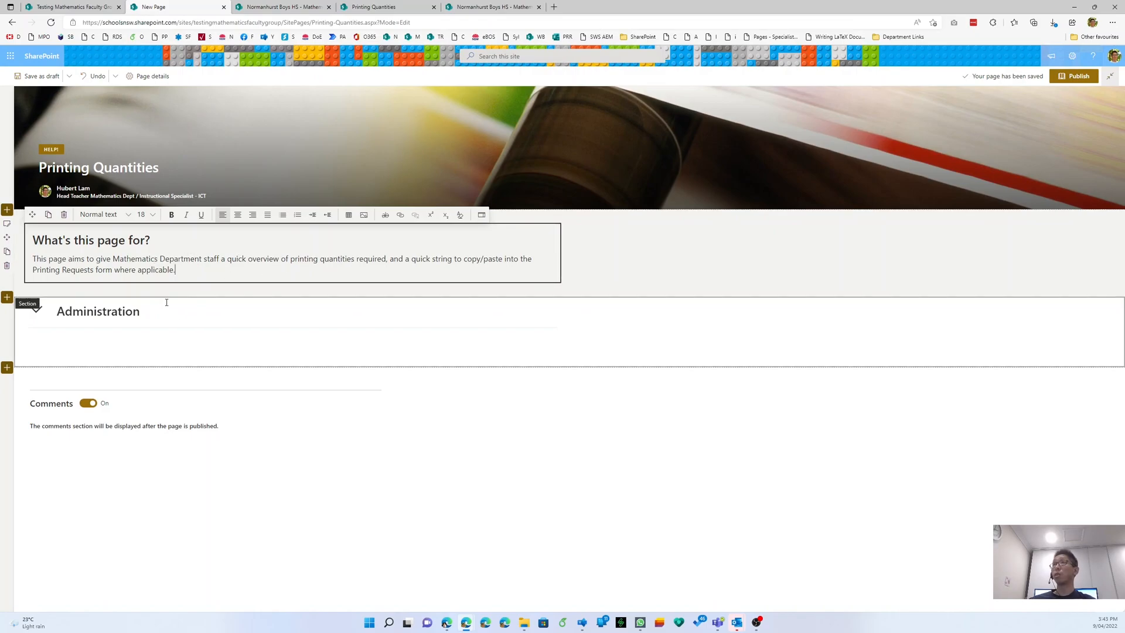
pyautogui.click(69, 307)
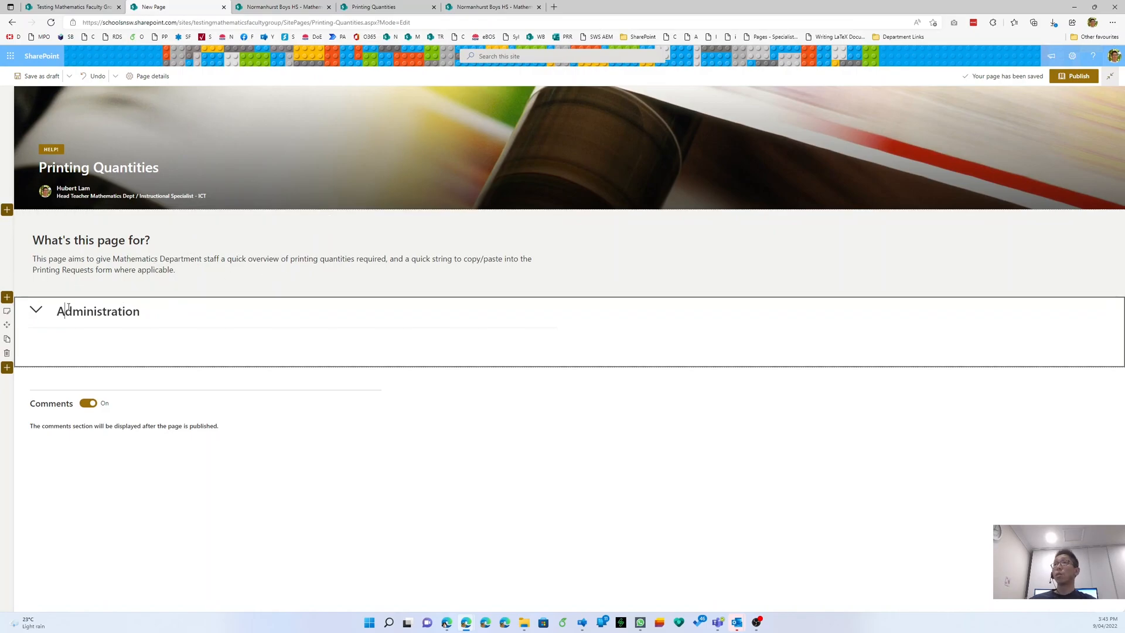
pyautogui.click(7, 353)
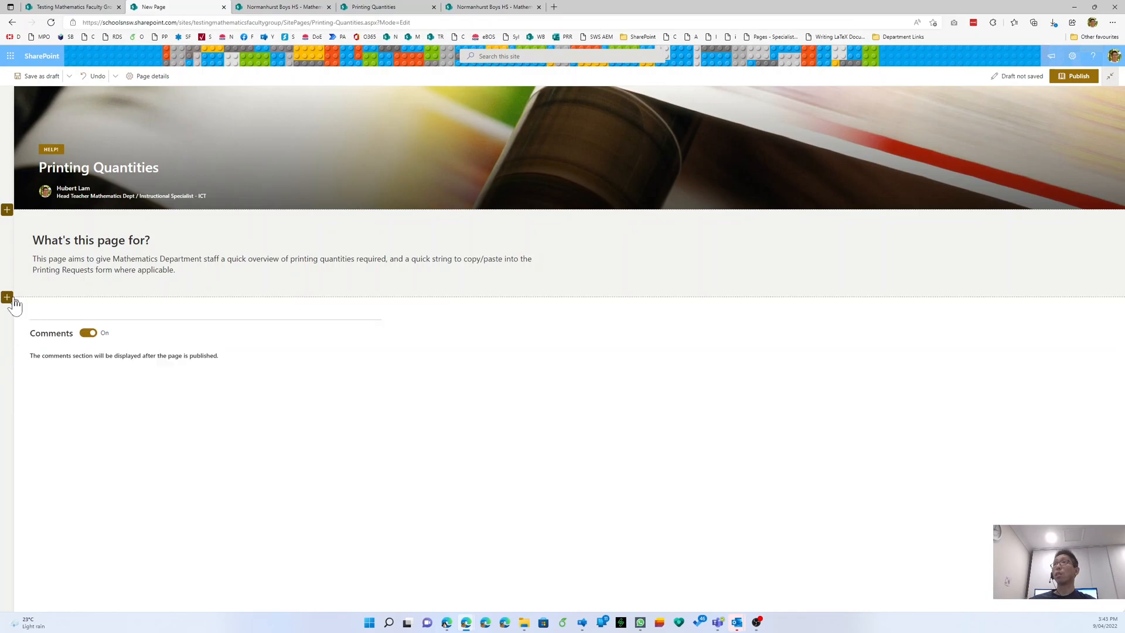
# - Add a vertical section down the right side of the draft page
pyautogui.click(495, 13)
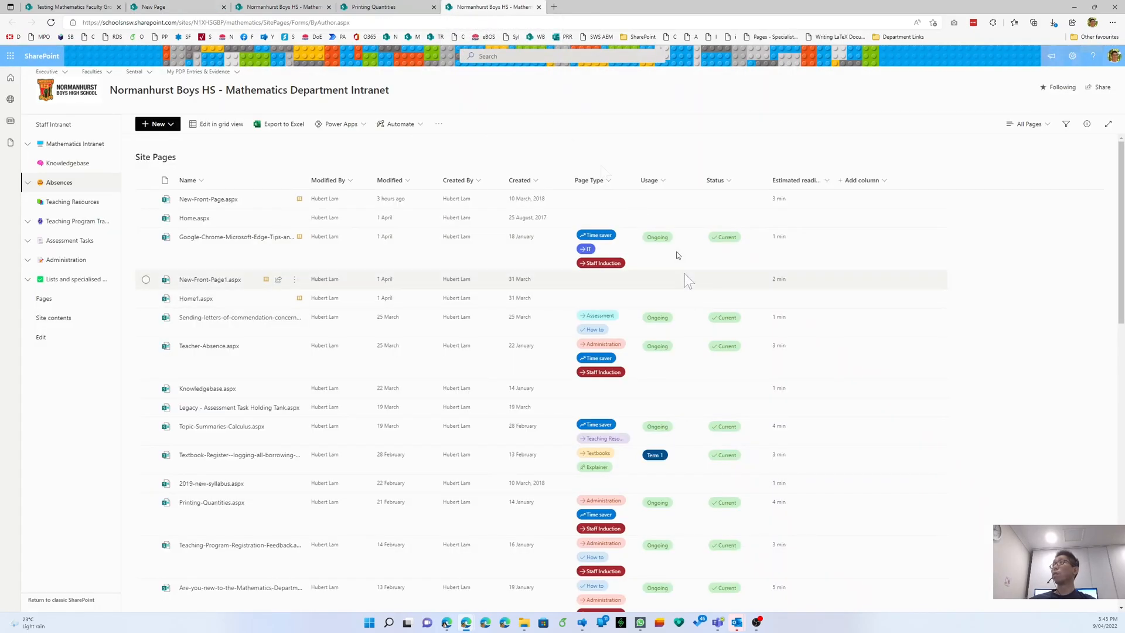
pyautogui.hotkey('ctrl', 'shift', 'Tab')
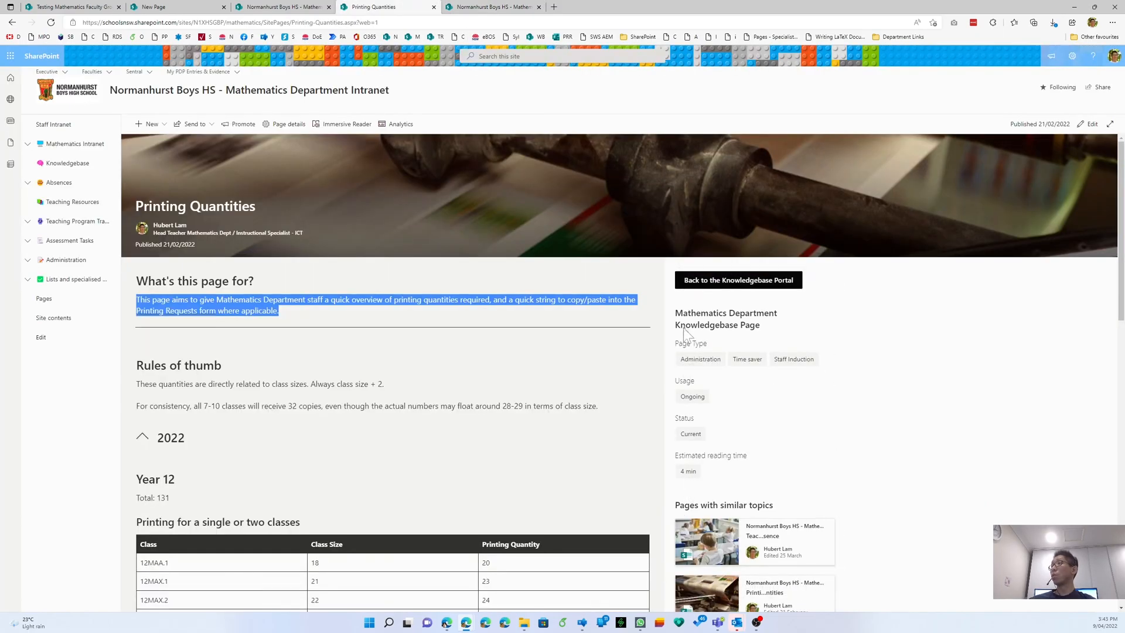
pyautogui.click(154, 7)
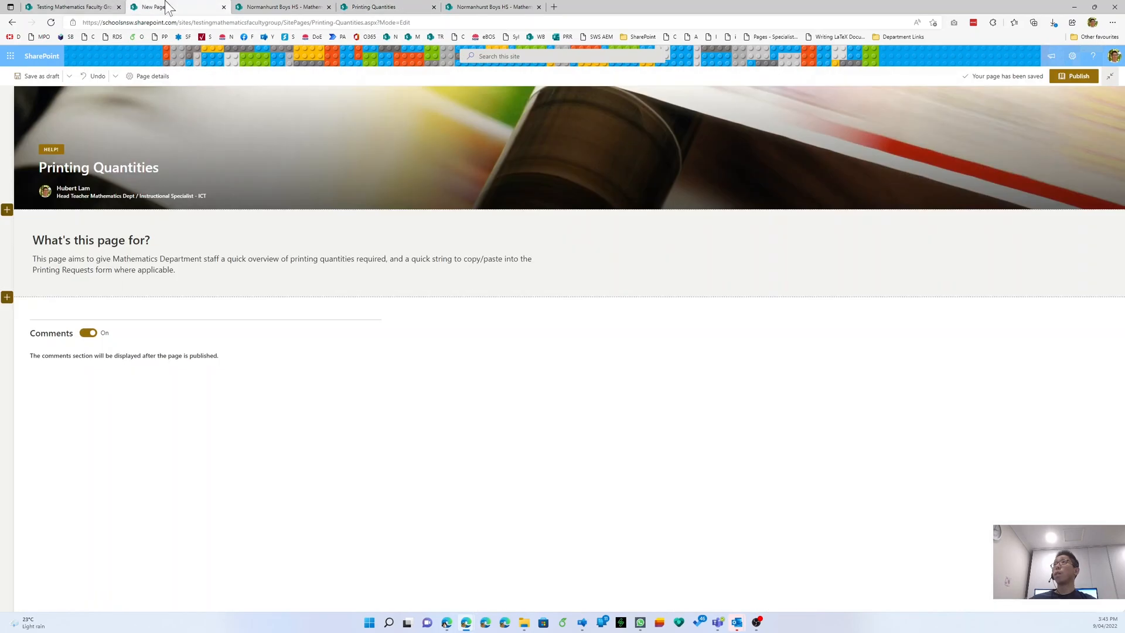
pyautogui.click(7, 211)
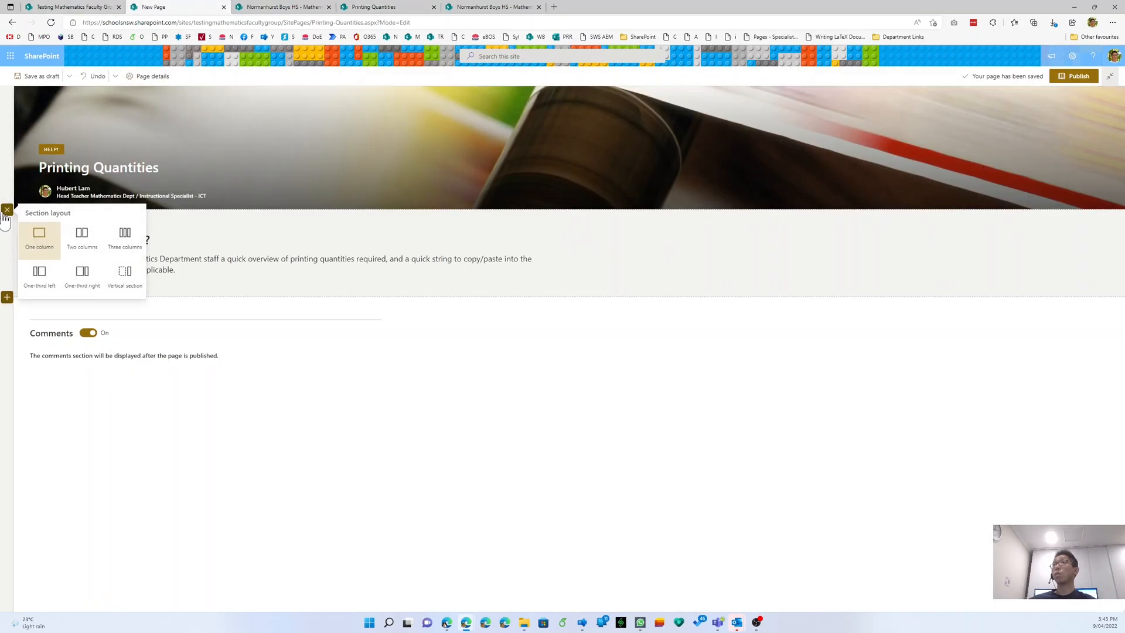
pyautogui.click(120, 275)
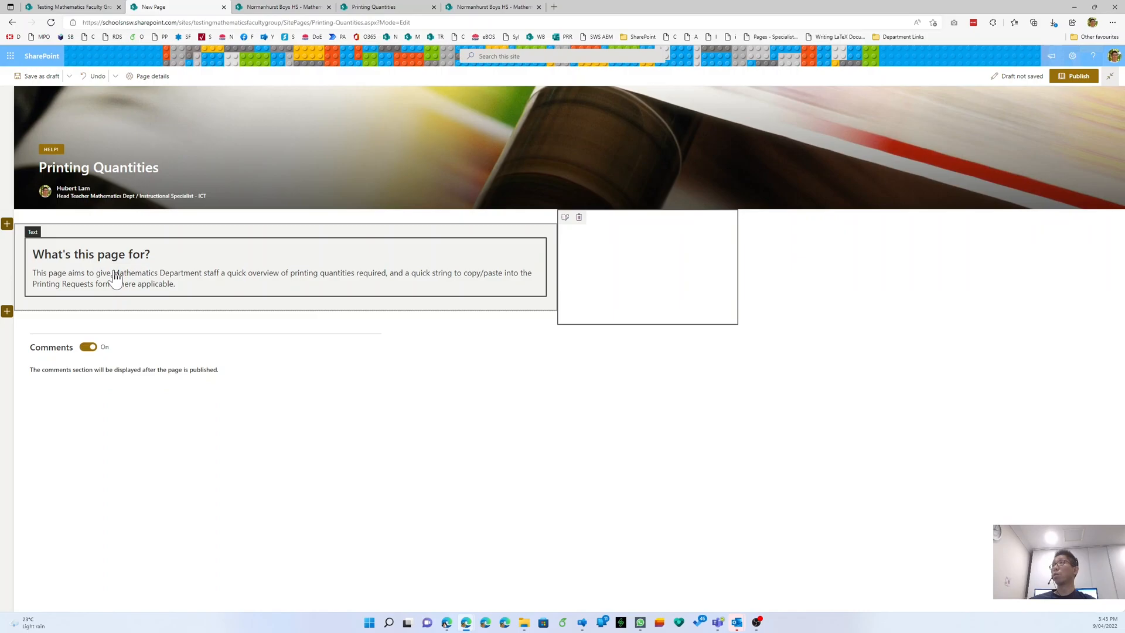
# - Add two empty one-column sections below the intro
pyautogui.click(385, 319)
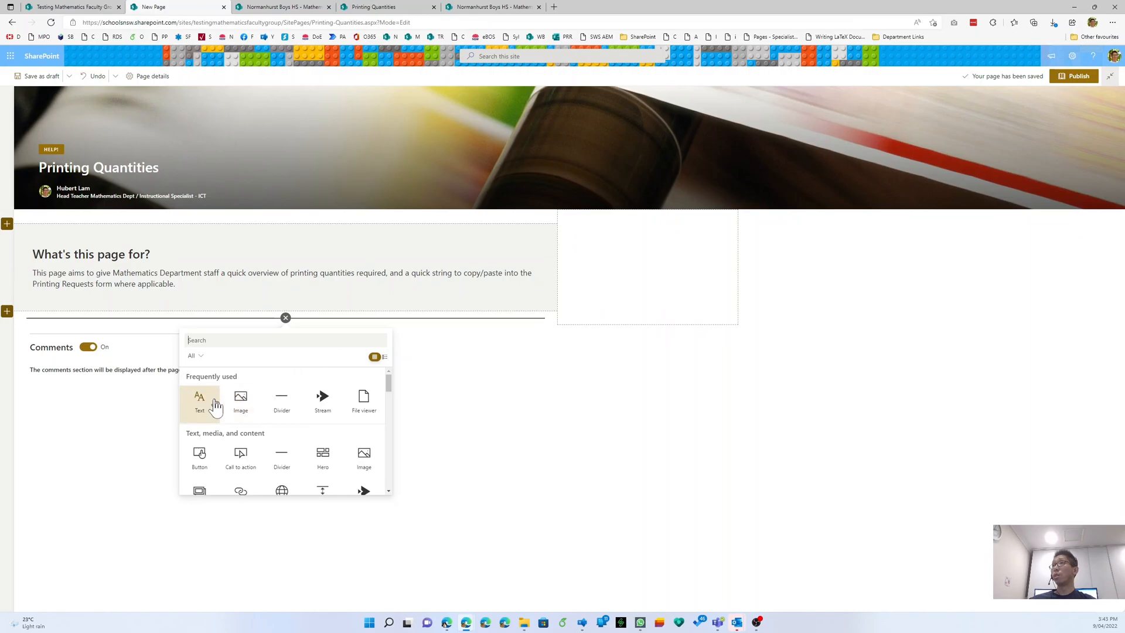
pyautogui.click(7, 313)
pyautogui.click(39, 340)
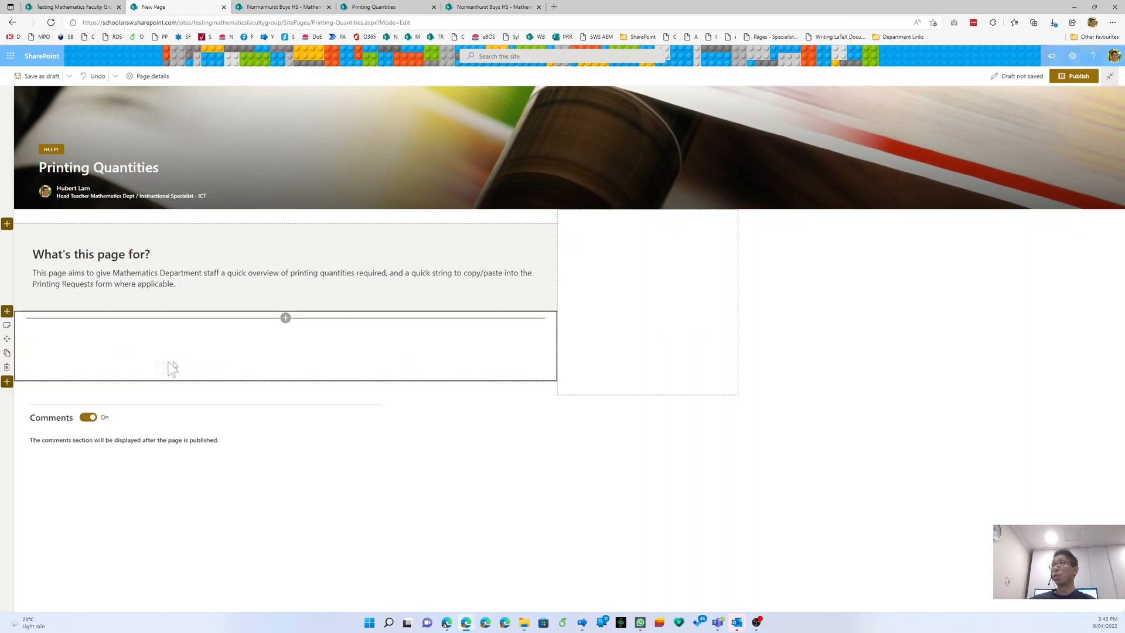
pyautogui.click(7, 382)
pyautogui.click(39, 419)
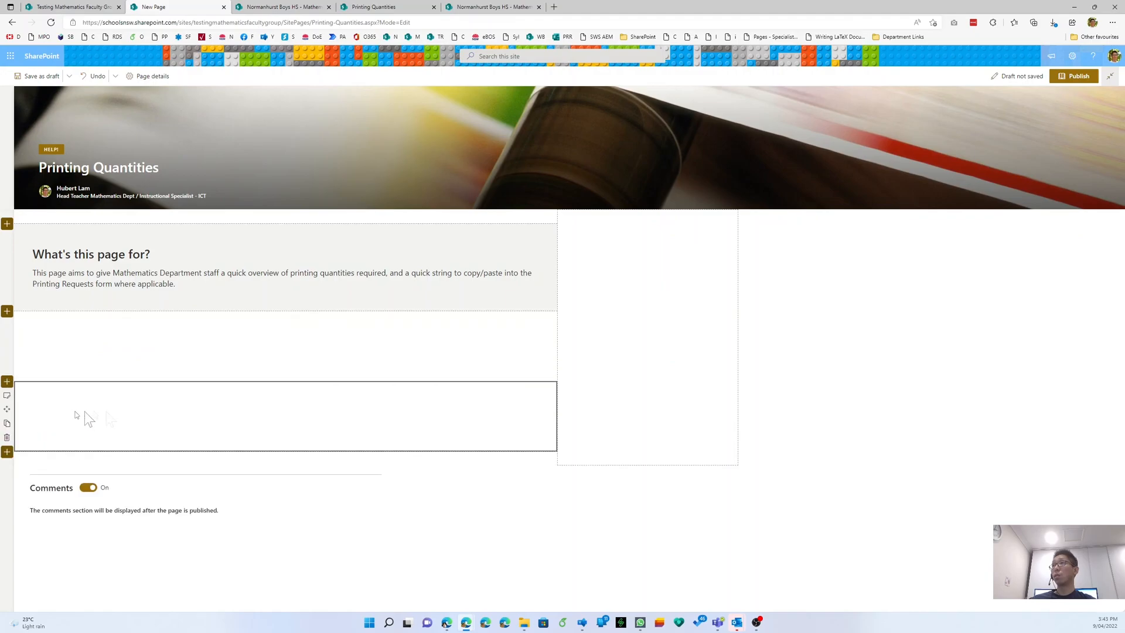
# - Try Soft shading on the vertical section, then revert it to no shading
pyautogui.click(637, 333)
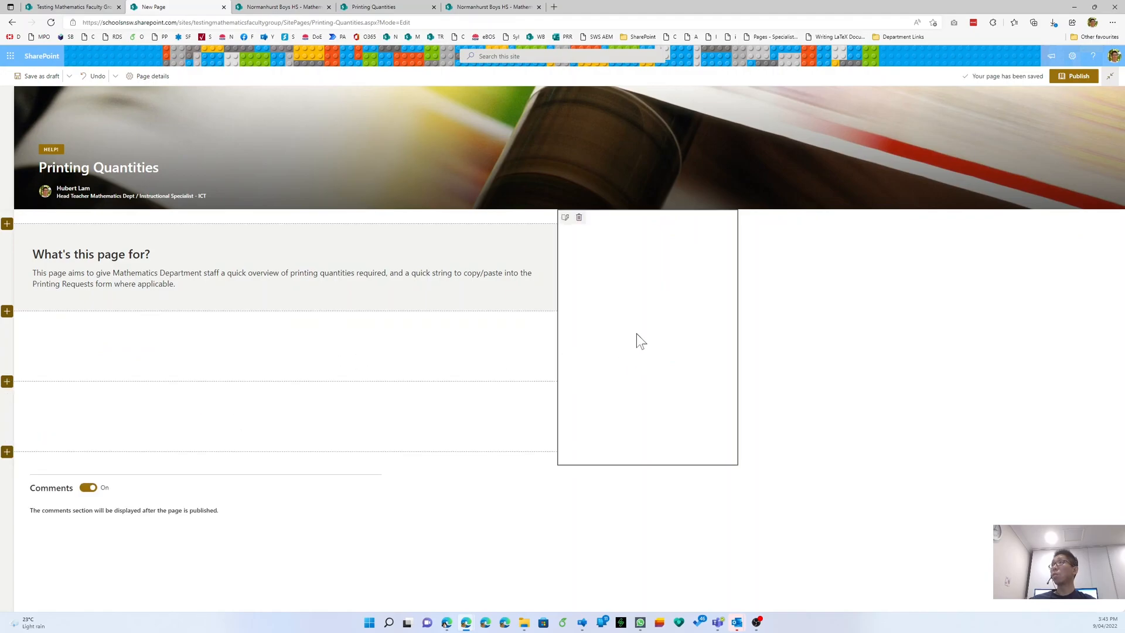
pyautogui.click(565, 218)
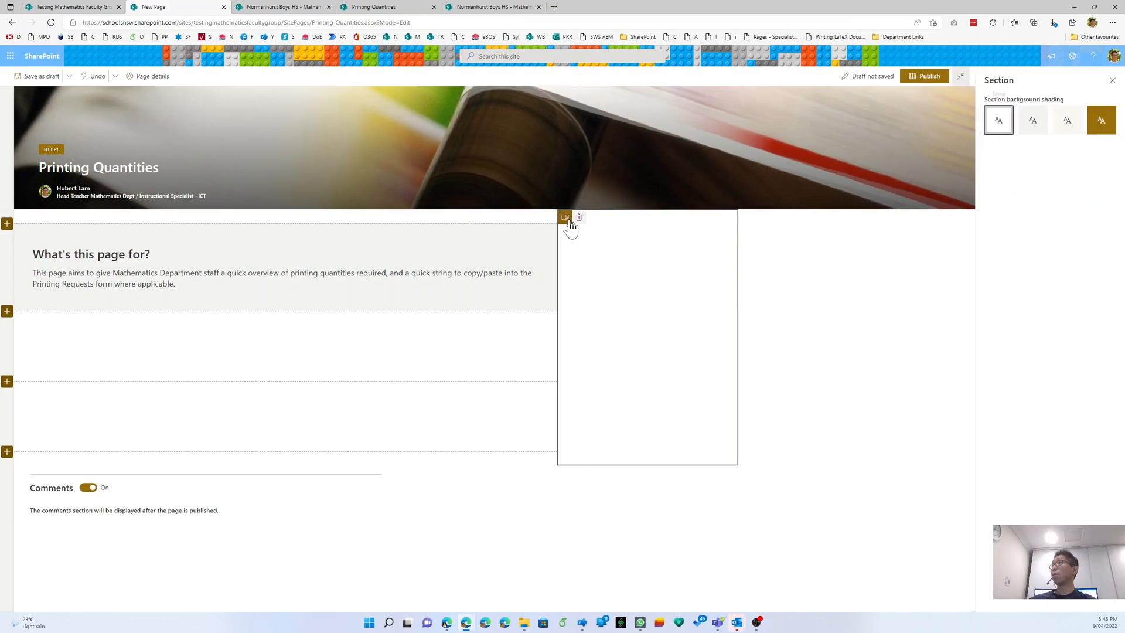
pyautogui.click(1068, 121)
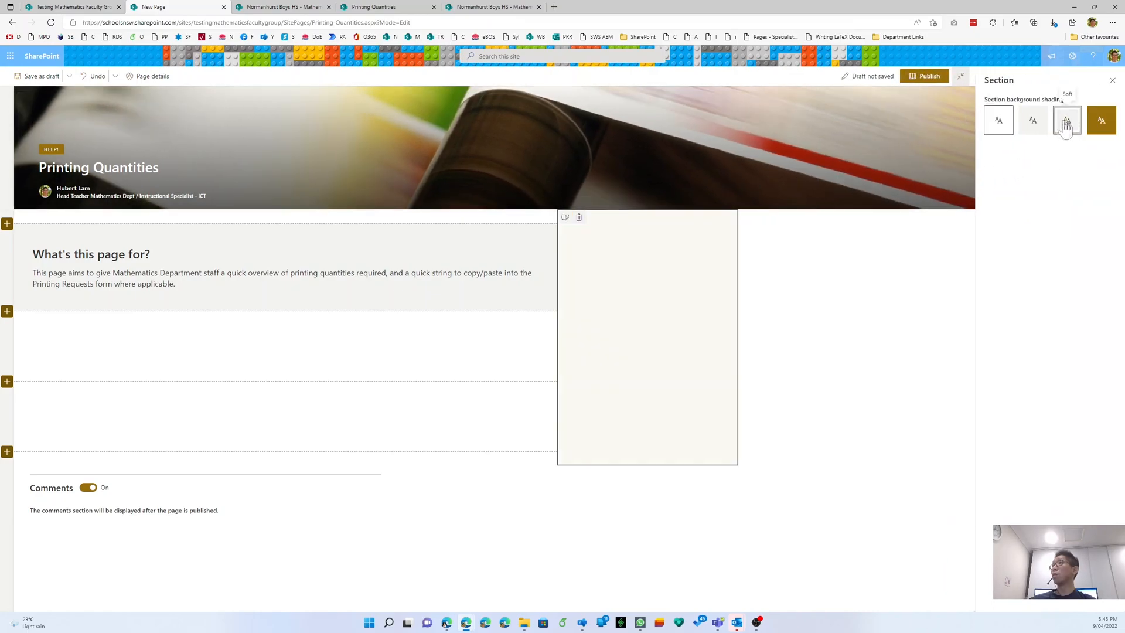
pyautogui.click(1008, 125)
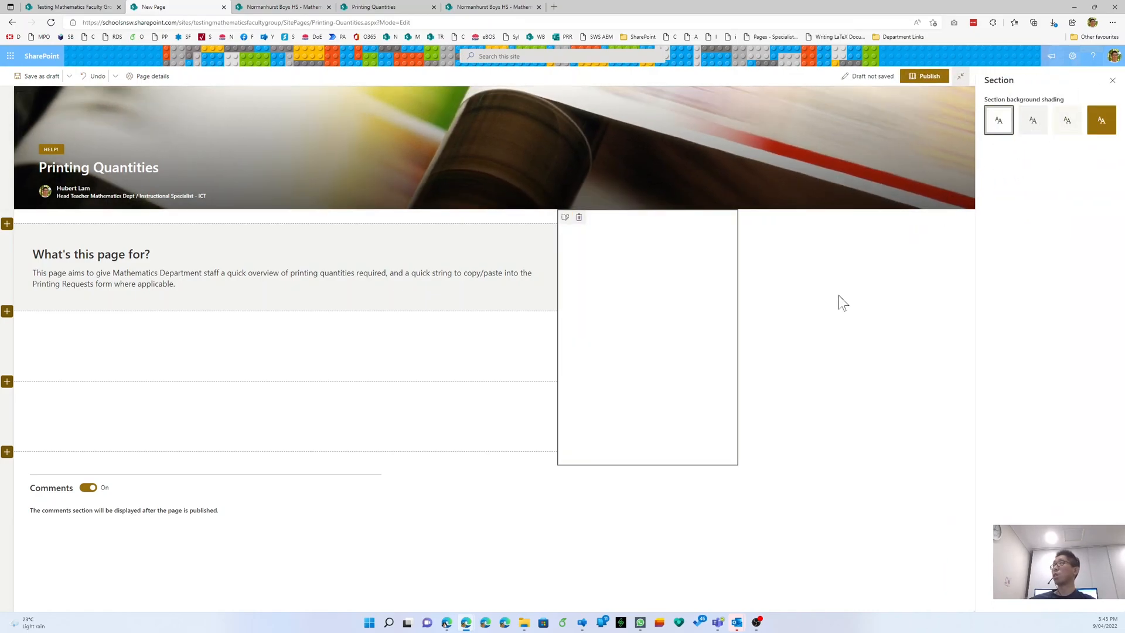
pyautogui.click(1112, 80)
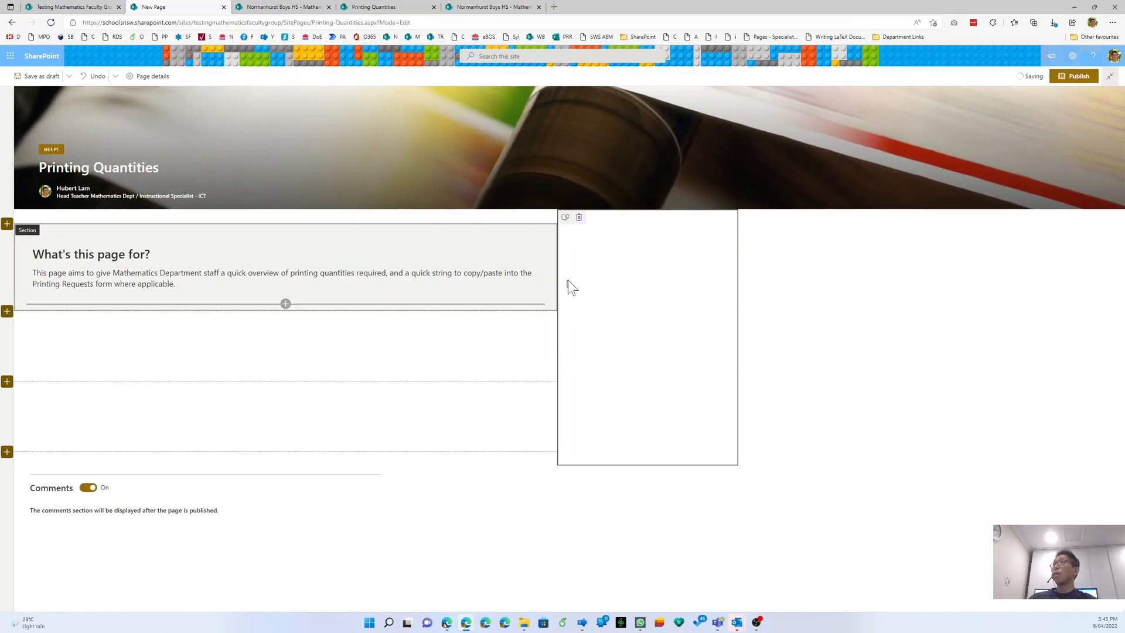
# - Close the Site Pages tab and inspect the published page's Page properties web part in edit mode
pyautogui.click(495, 7)
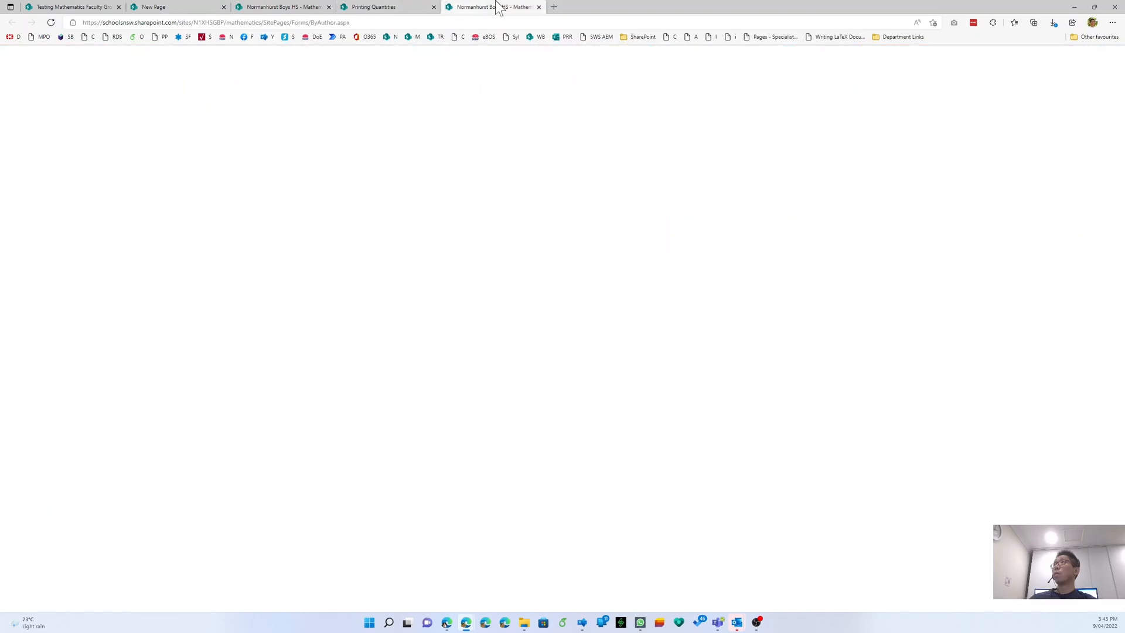
pyautogui.click(386, 7)
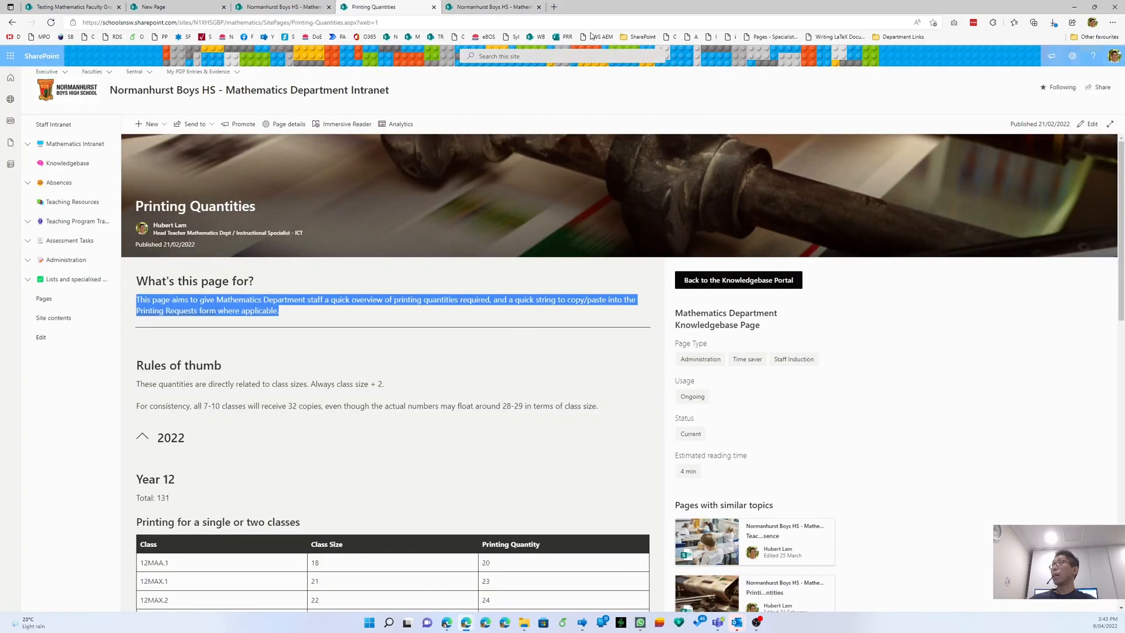
pyautogui.click(539, 7)
pyautogui.click(1088, 124)
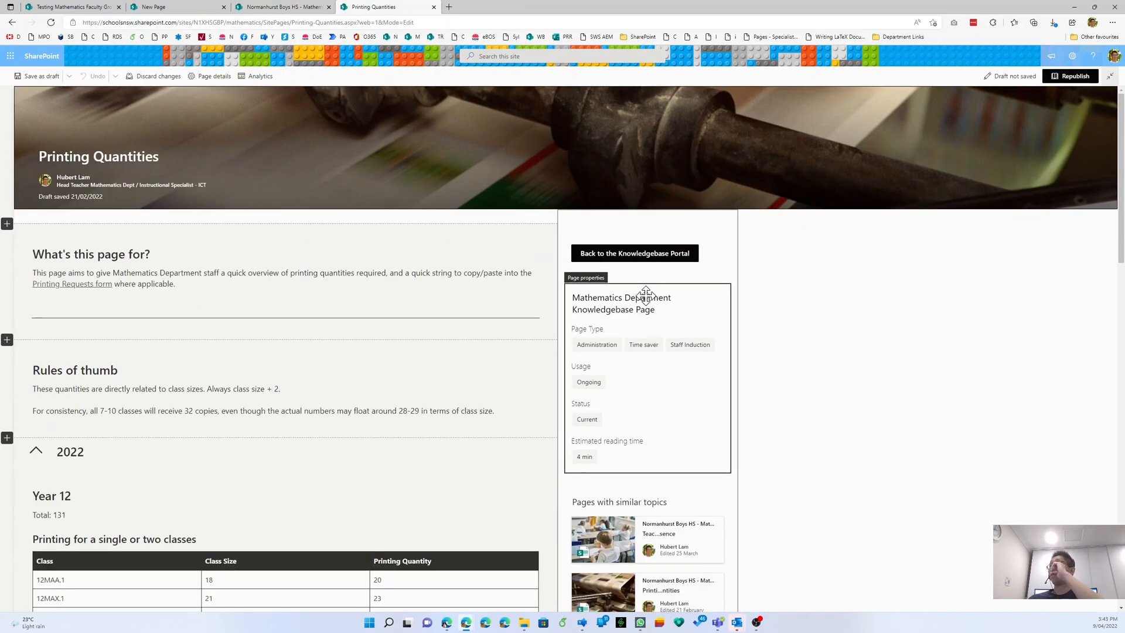
pyautogui.click(577, 284)
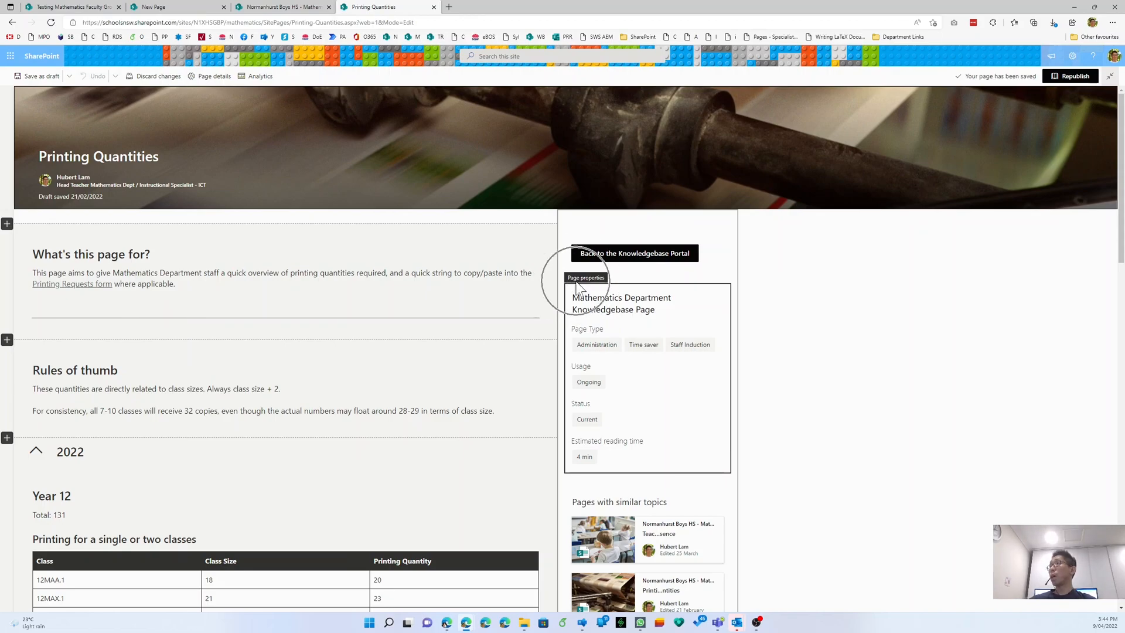
pyautogui.click(604, 299)
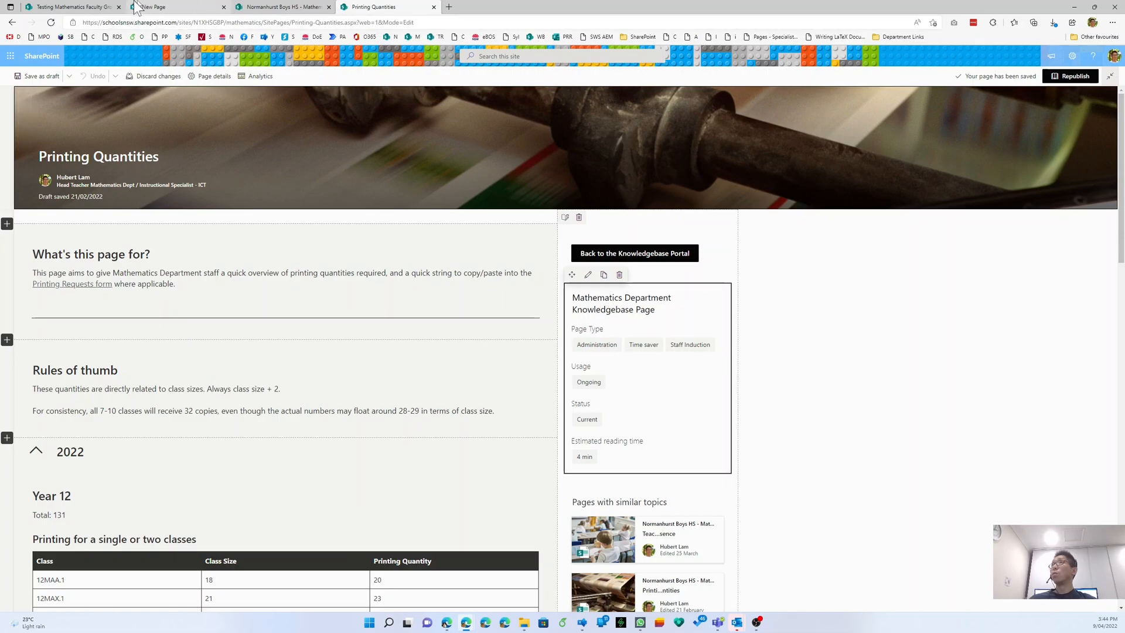
pyautogui.click(164, 7)
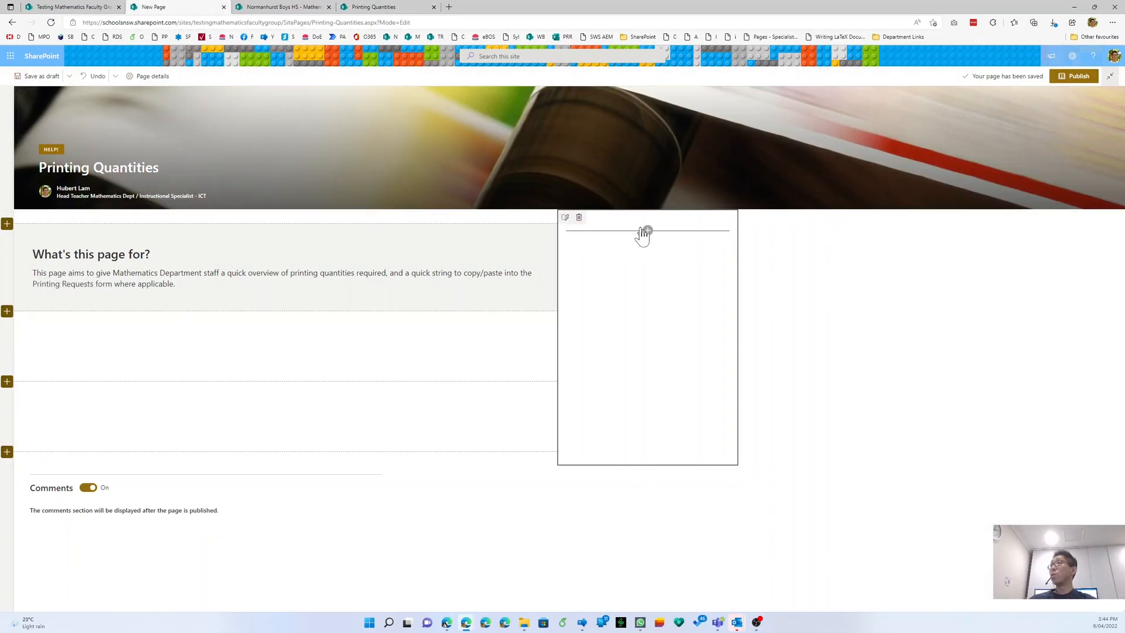
# - Insert a Page properties web part into the right-hand column
pyautogui.click(646, 232)
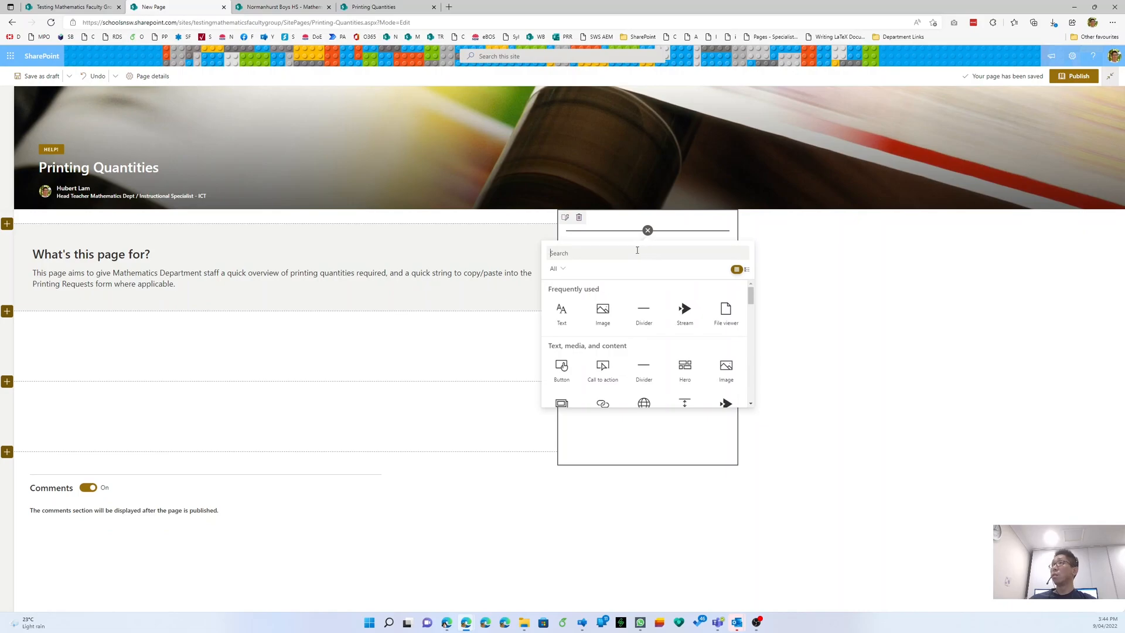
pyautogui.write('proper')
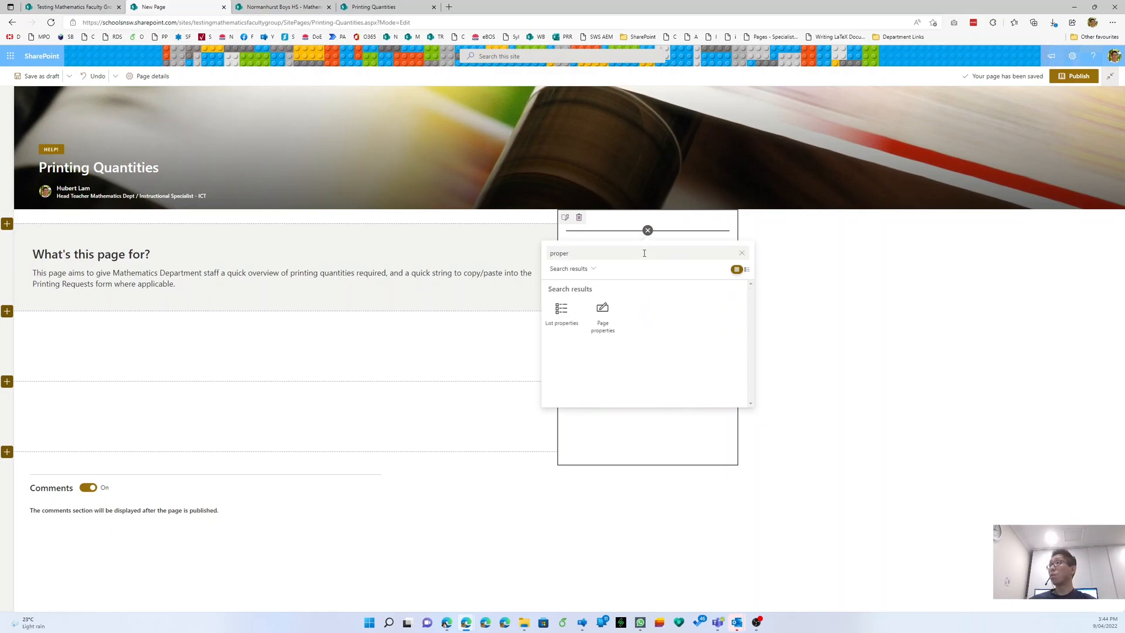
pyautogui.click(604, 331)
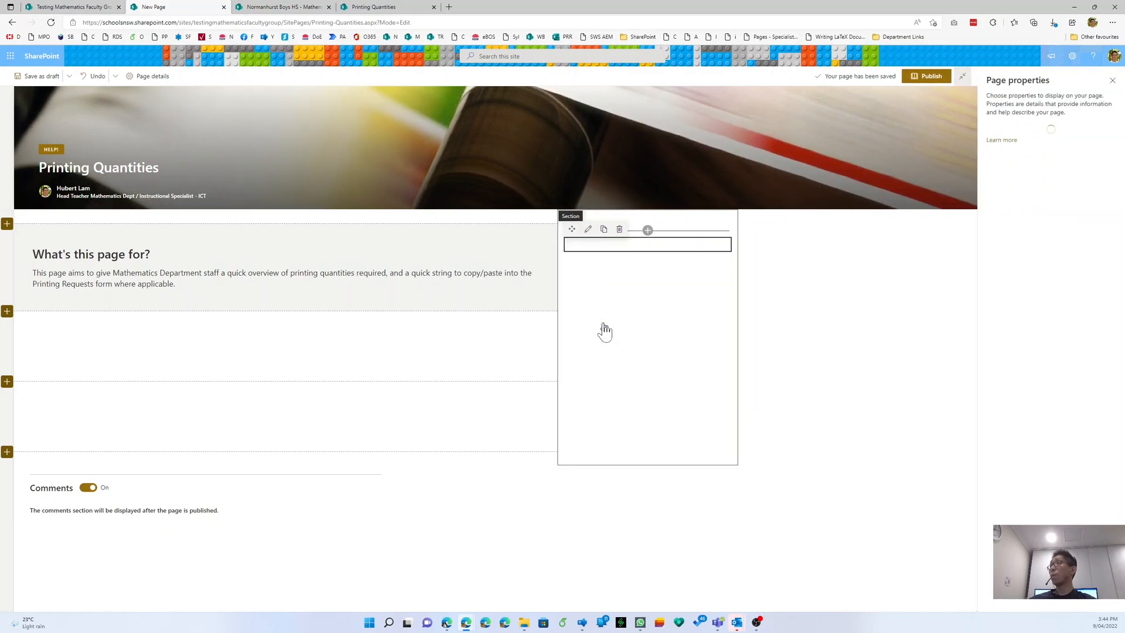
pyautogui.click(630, 357)
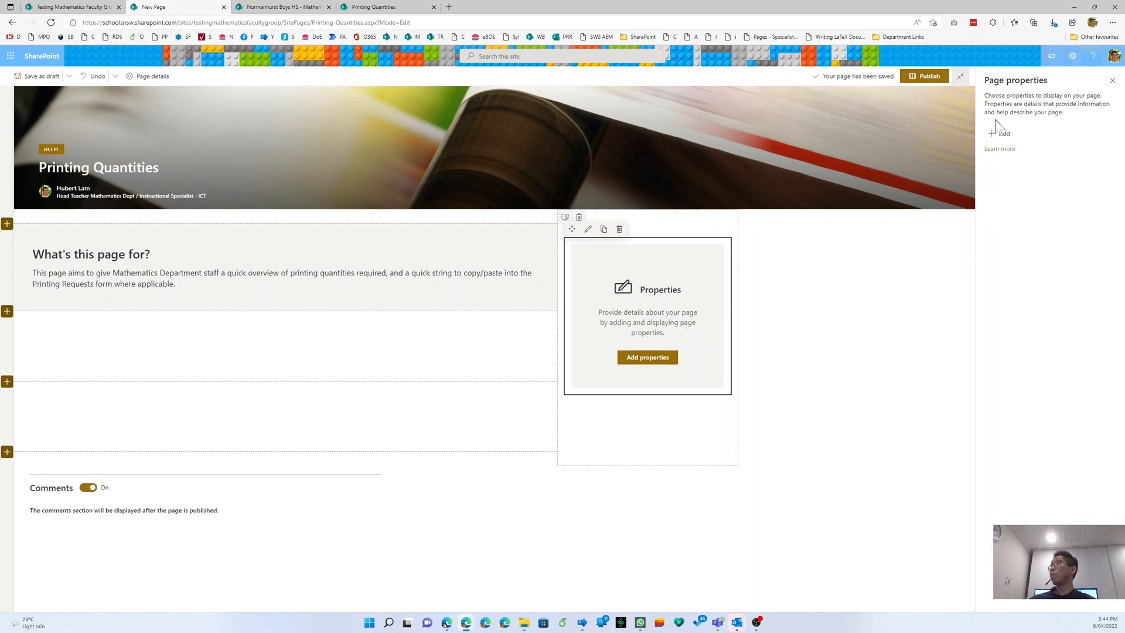
# - Show Page Type, Usage and Status in the page properties web part
pyautogui.click(997, 136)
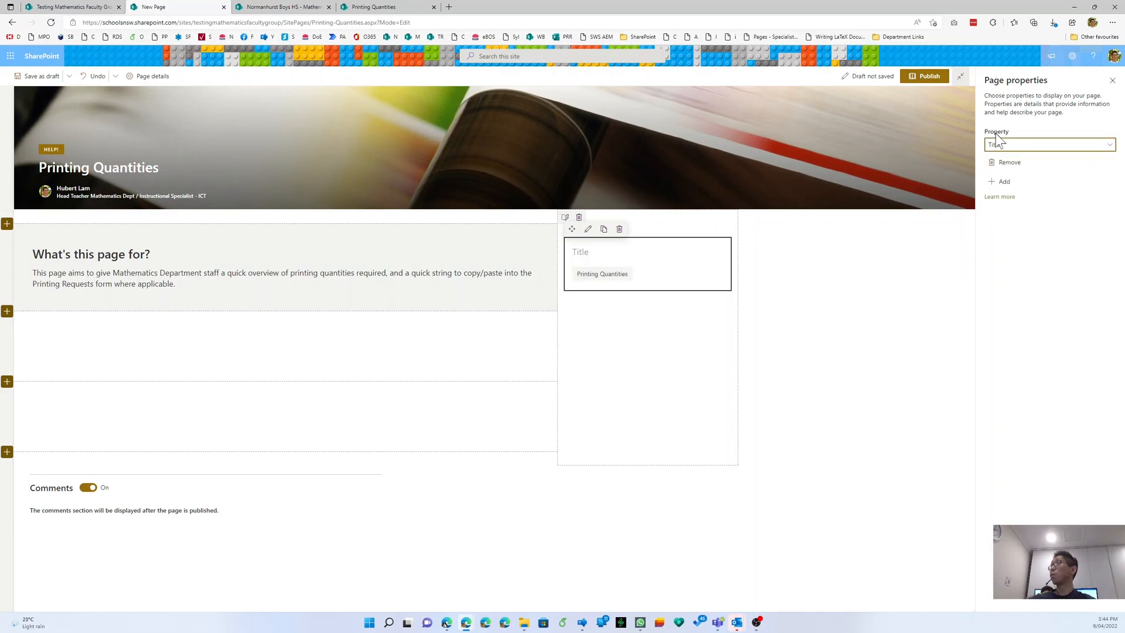
pyautogui.click(1007, 147)
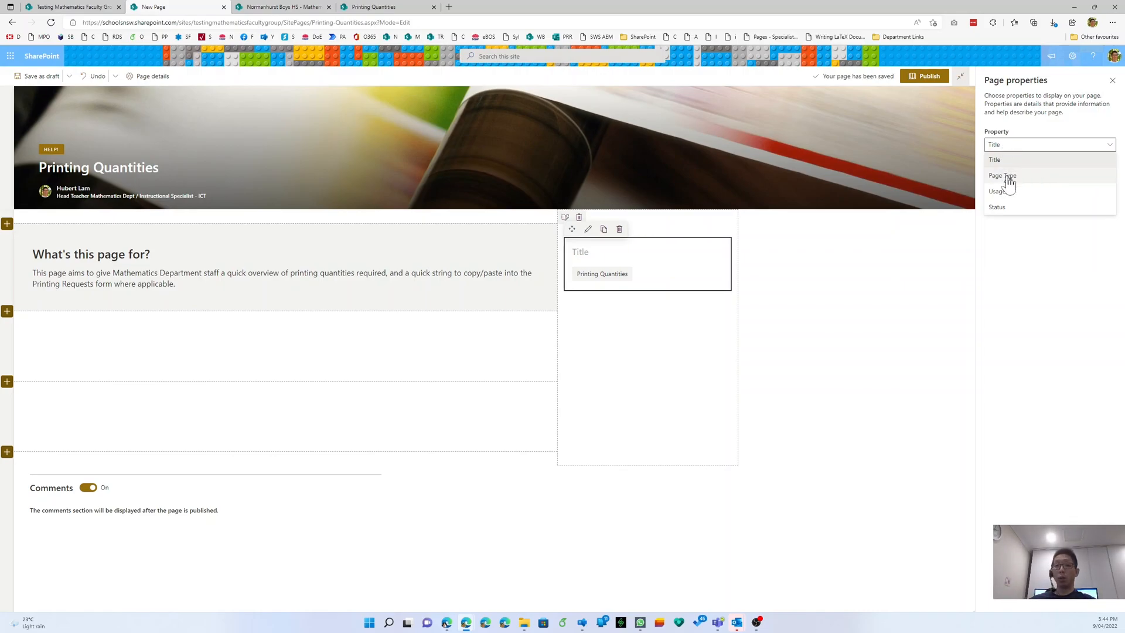
pyautogui.click(1003, 175)
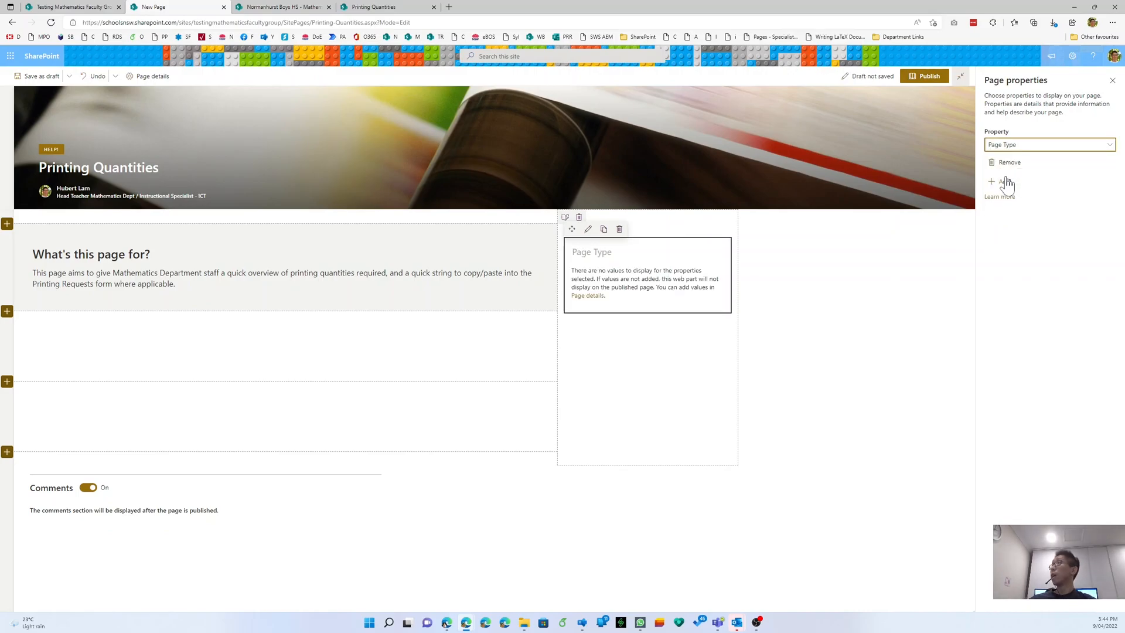
pyautogui.click(1006, 183)
pyautogui.click(1008, 192)
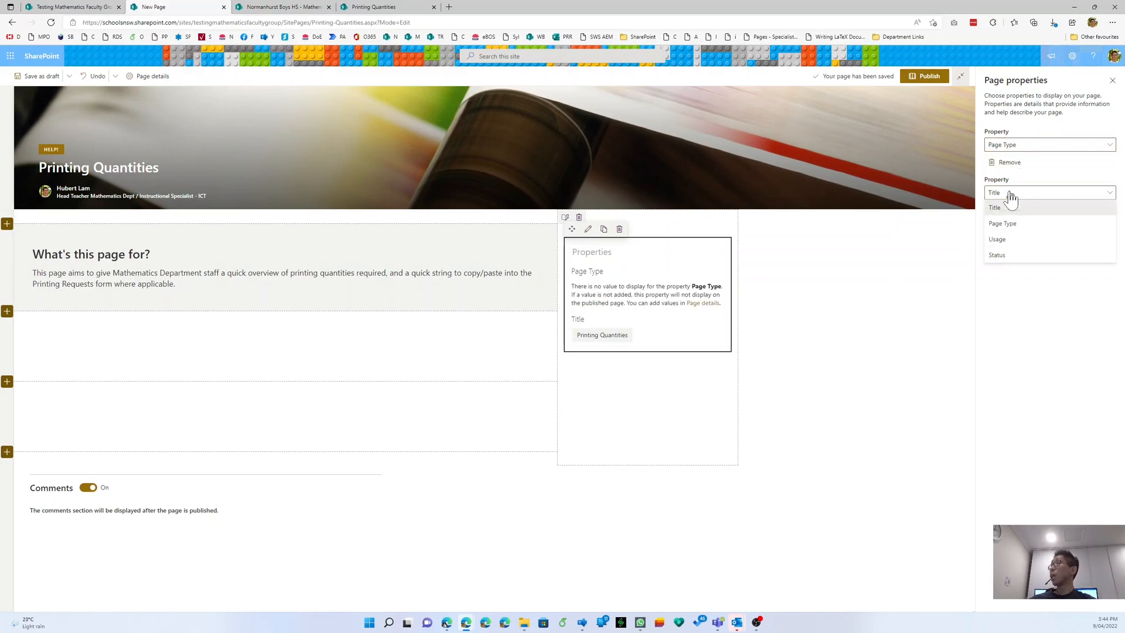
pyautogui.click(1007, 239)
pyautogui.click(1007, 232)
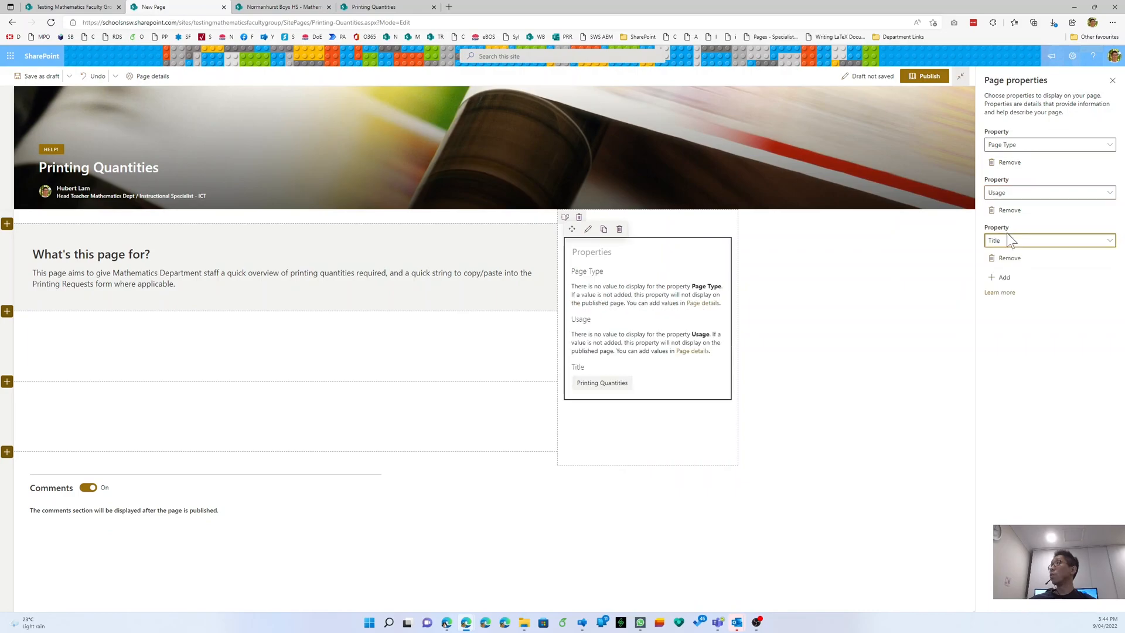
pyautogui.click(1007, 246)
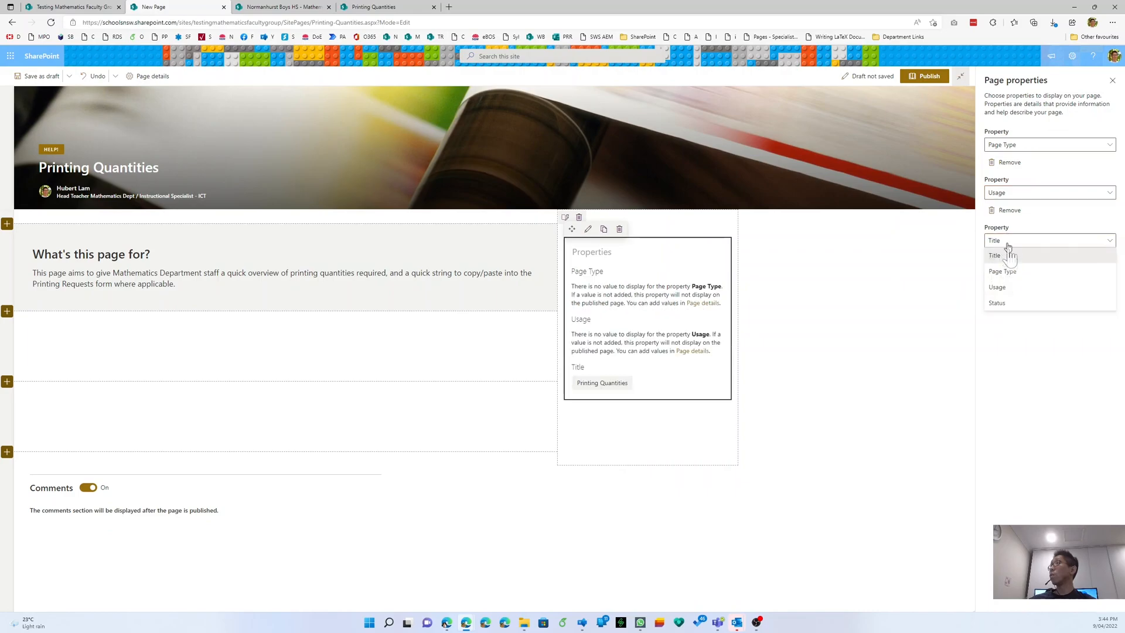
pyautogui.click(1008, 300)
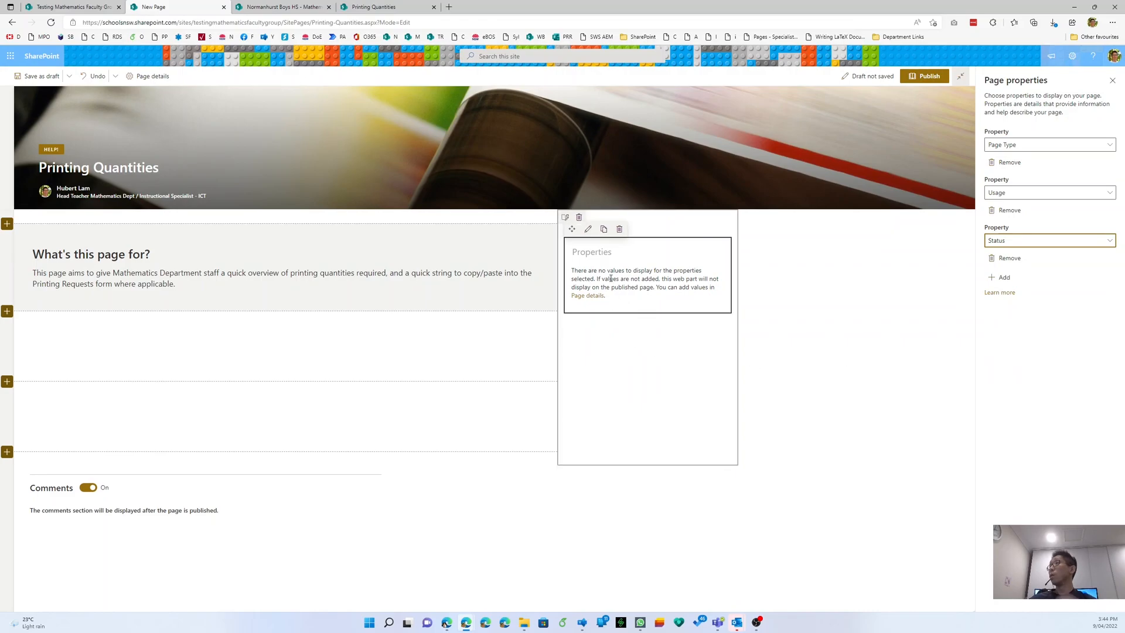
# - Title the web part 'Mathematics Faculty Knowledgebase Page', replacing Department with Faculty
pyautogui.click(584, 259)
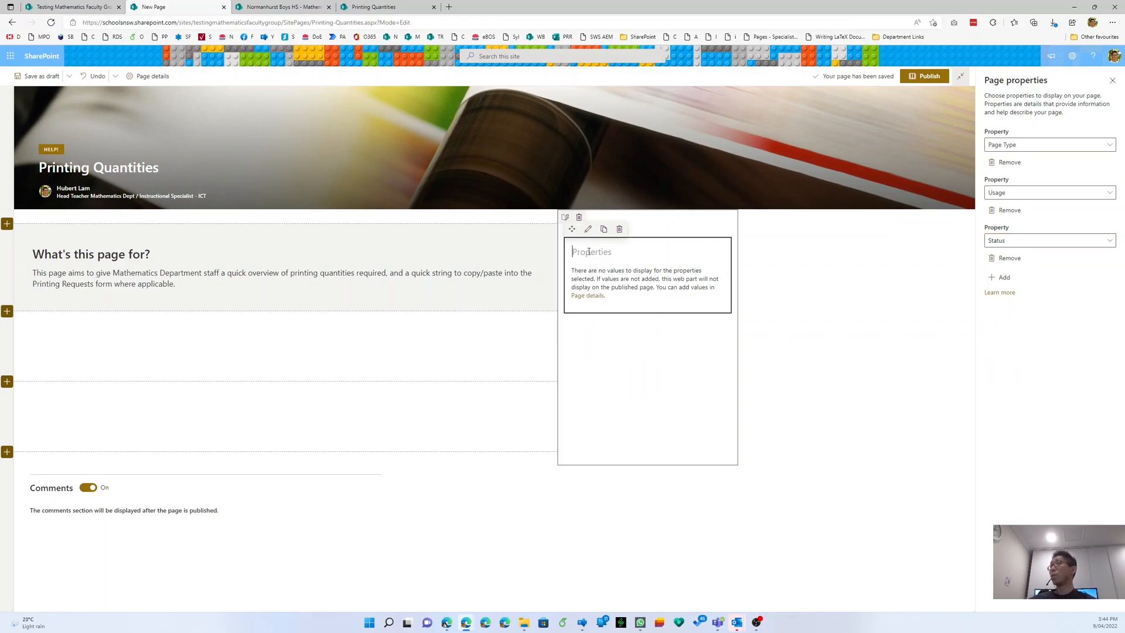
pyautogui.click(368, 7)
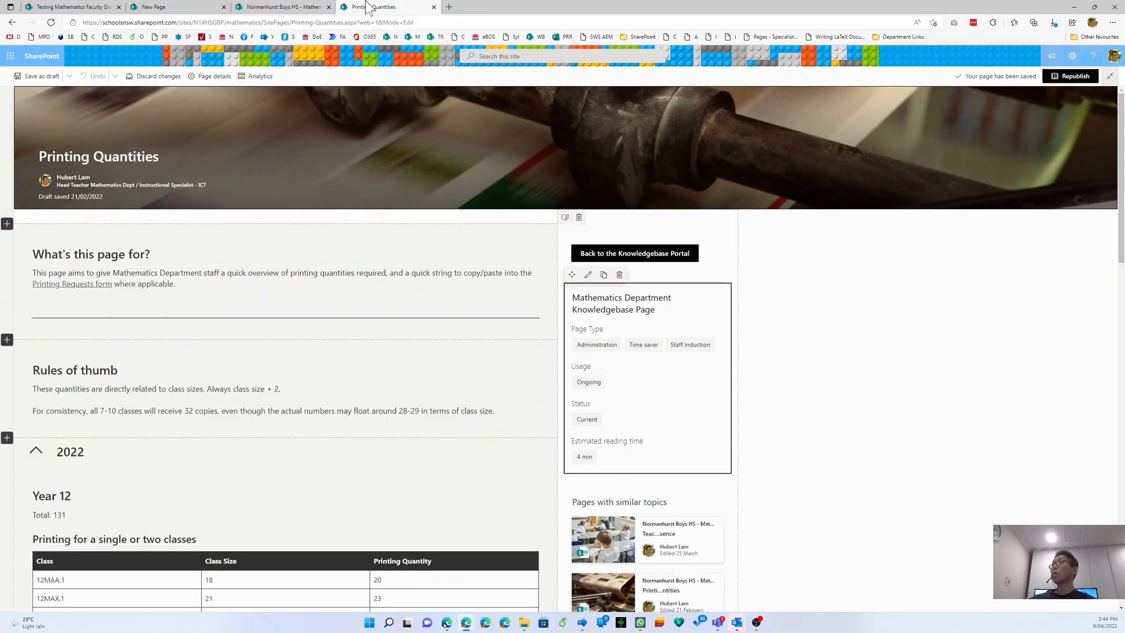
pyautogui.tripleClick(643, 309)
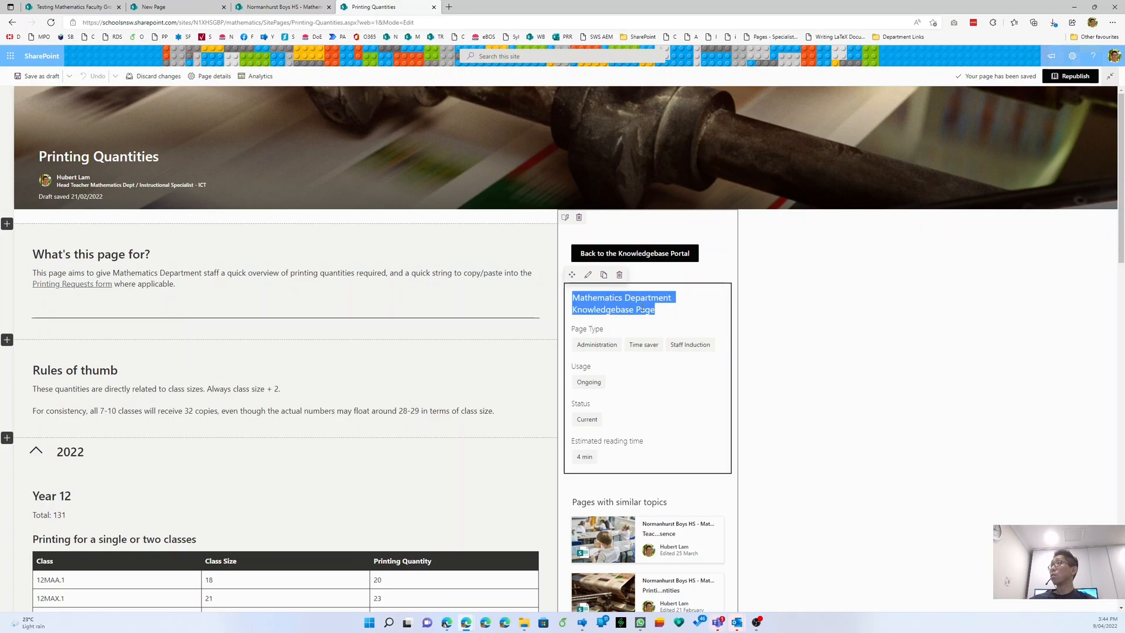
pyautogui.click(282, 7)
pyautogui.click(200, 8)
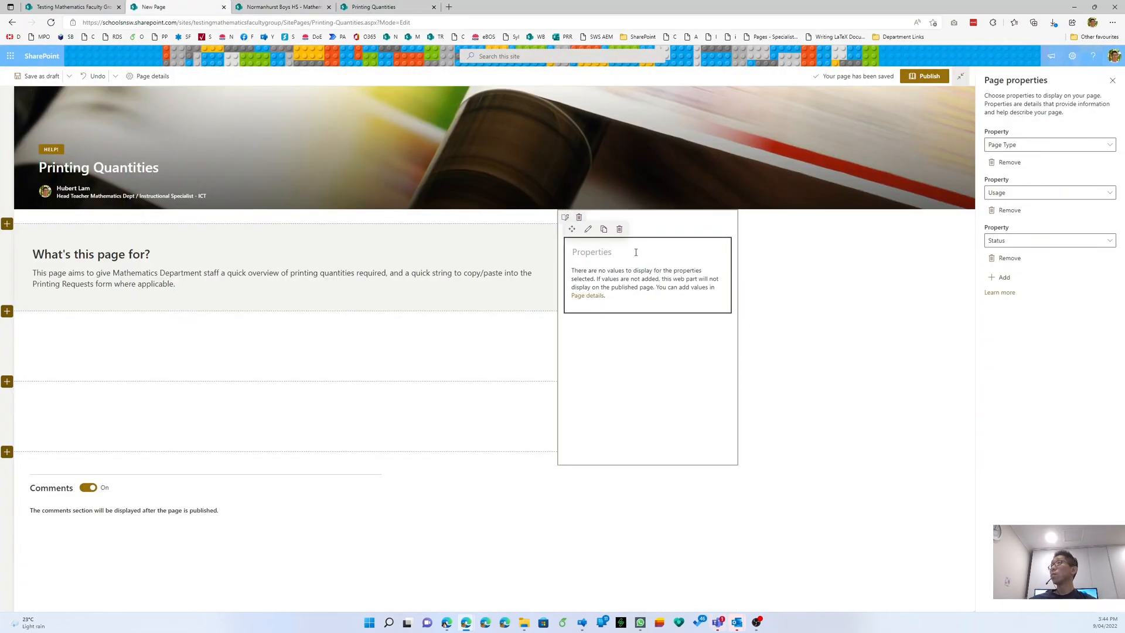
pyautogui.doubleClick(669, 251)
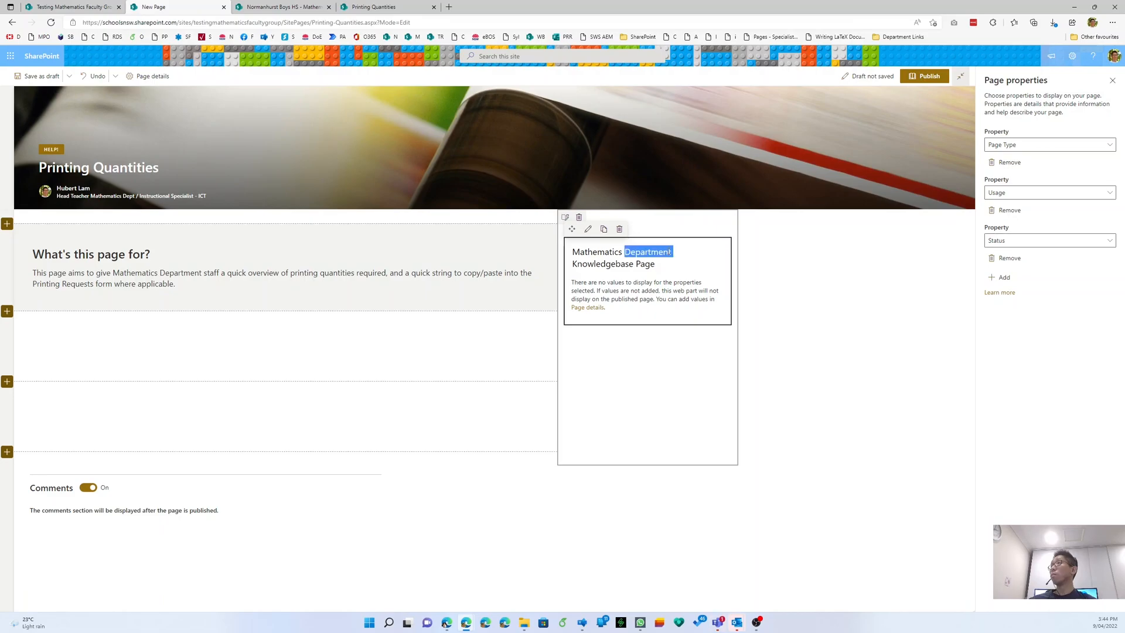
pyautogui.press('BackSpace')
pyautogui.write('Faculty')
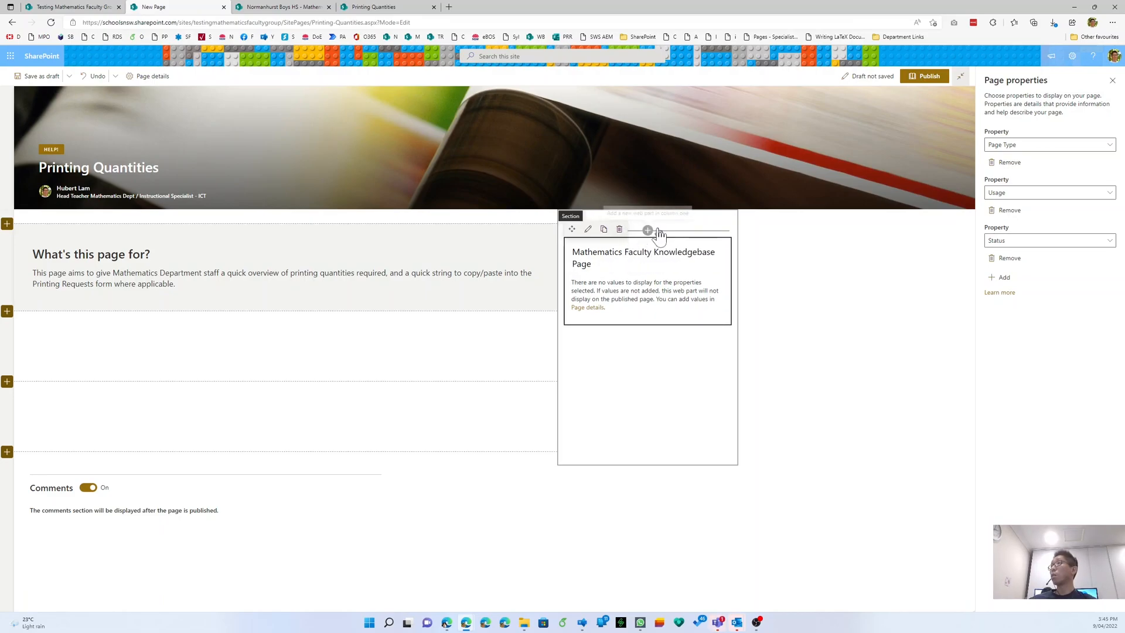
# - Insert a Button web part at the top of the right-hand column, above the properties
pyautogui.click(648, 231)
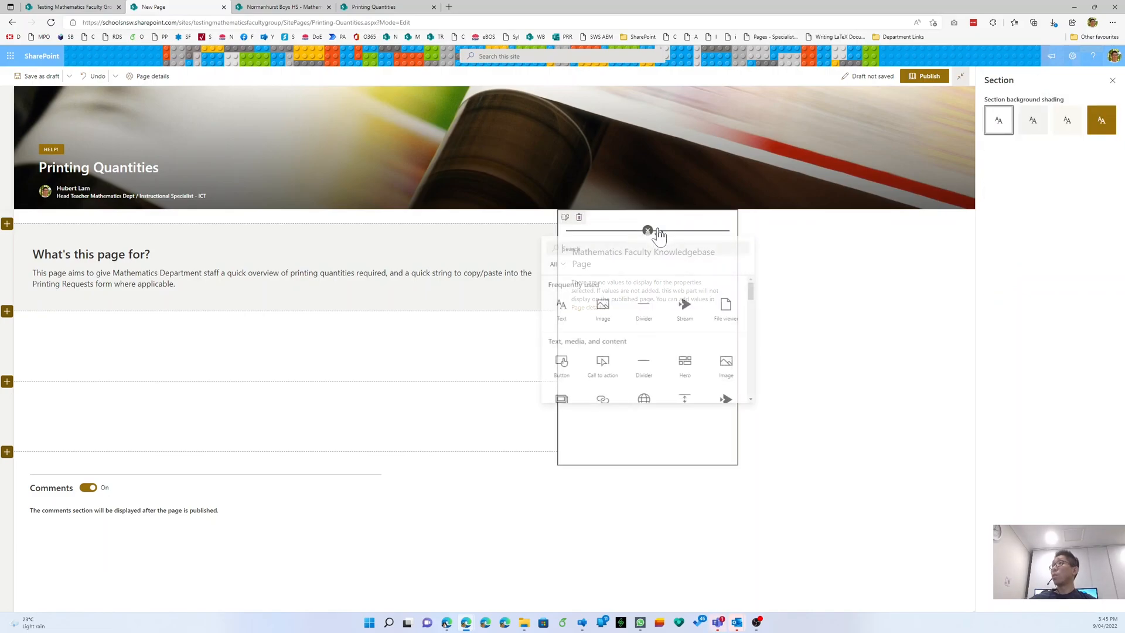
pyautogui.write('button')
pyautogui.click(561, 317)
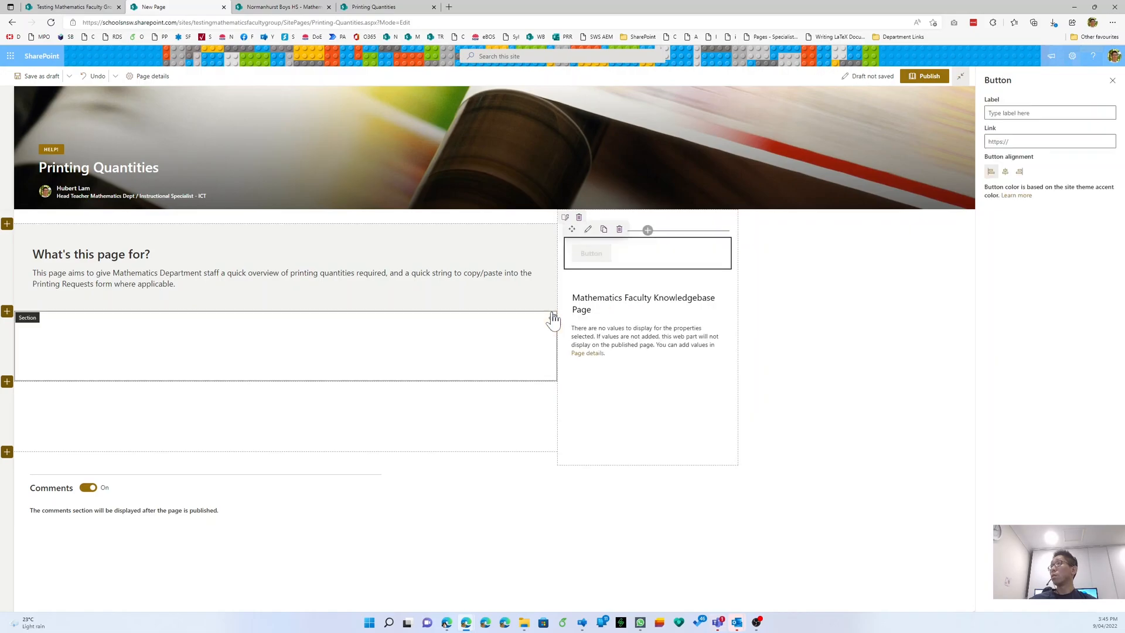
# - Copy the Knowledgebase page's address from the site's page list in the other tab
pyautogui.click(92, 6)
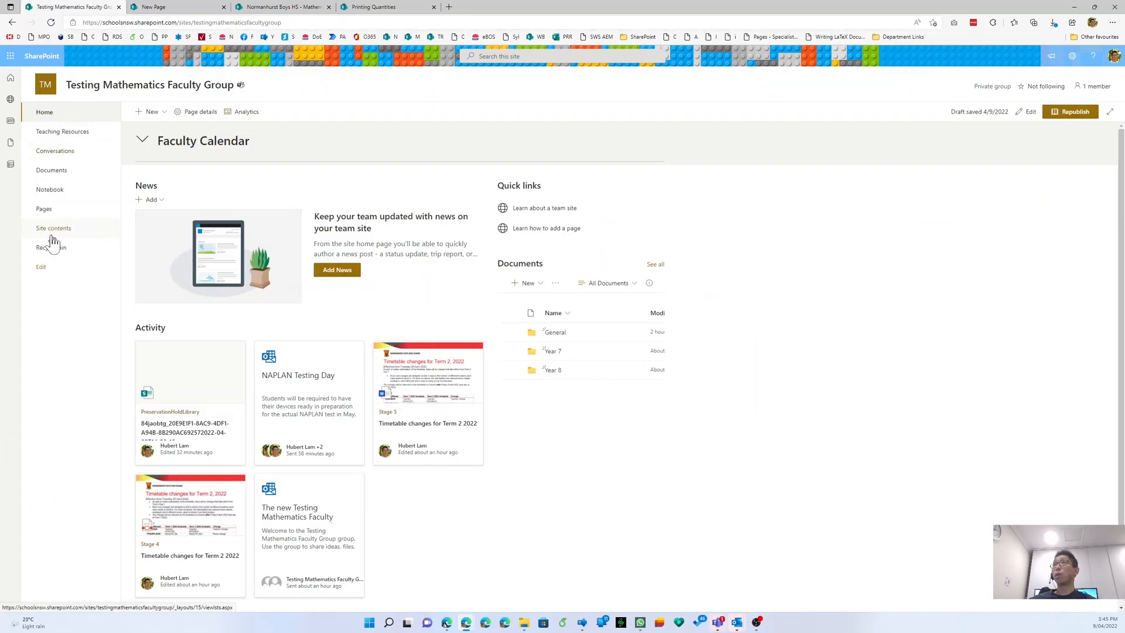
pyautogui.click(53, 211)
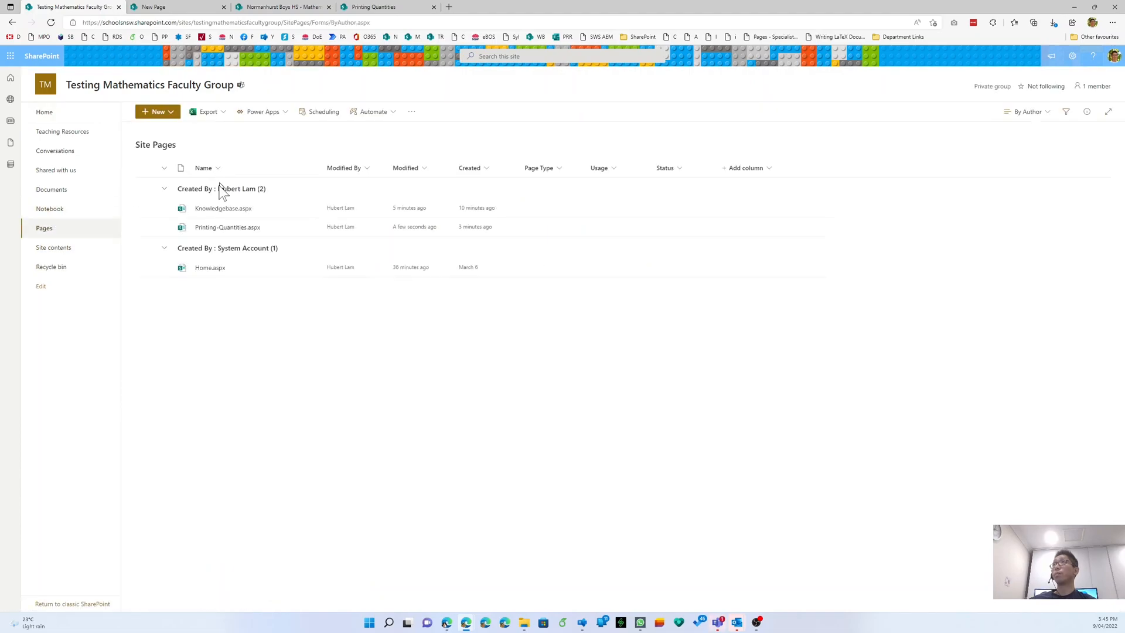
pyautogui.click(223, 210)
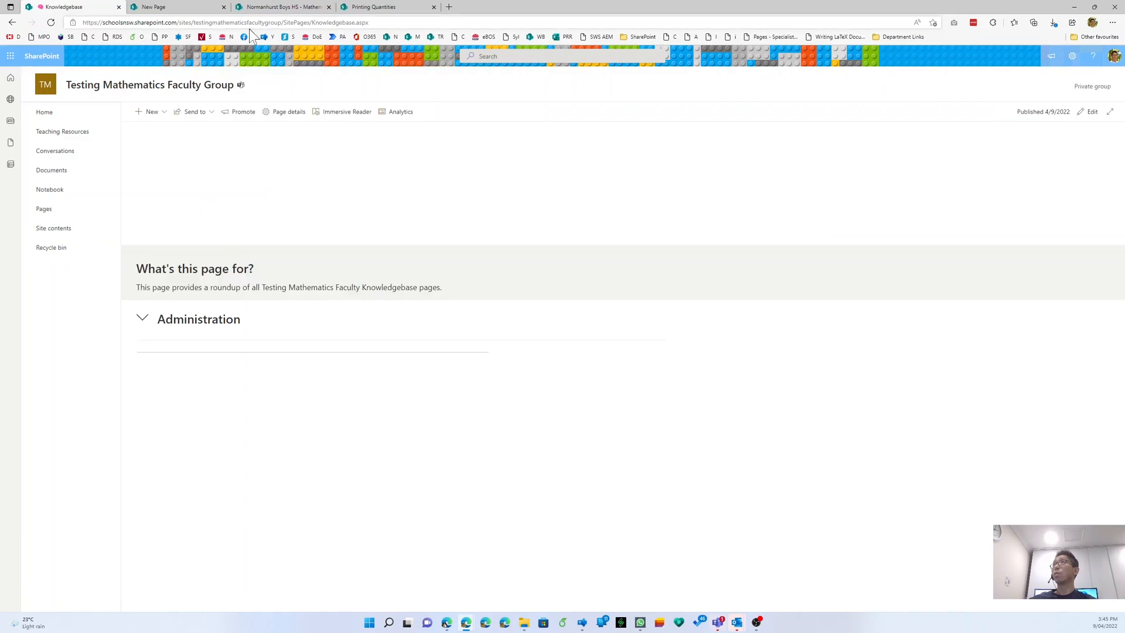
pyautogui.click(256, 24)
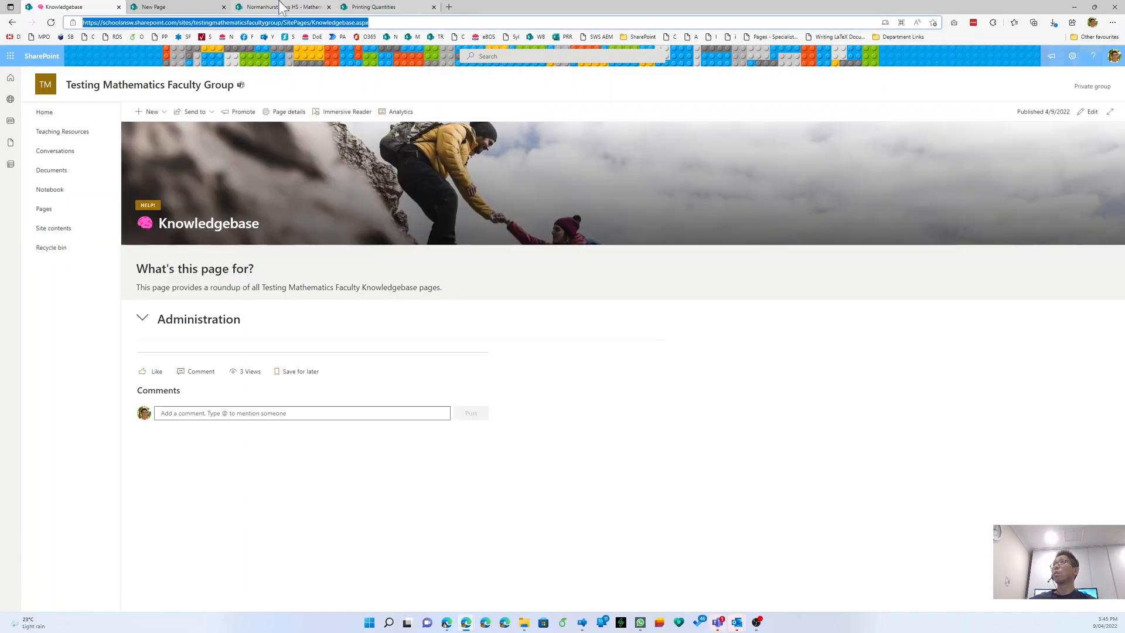
pyautogui.click(196, 7)
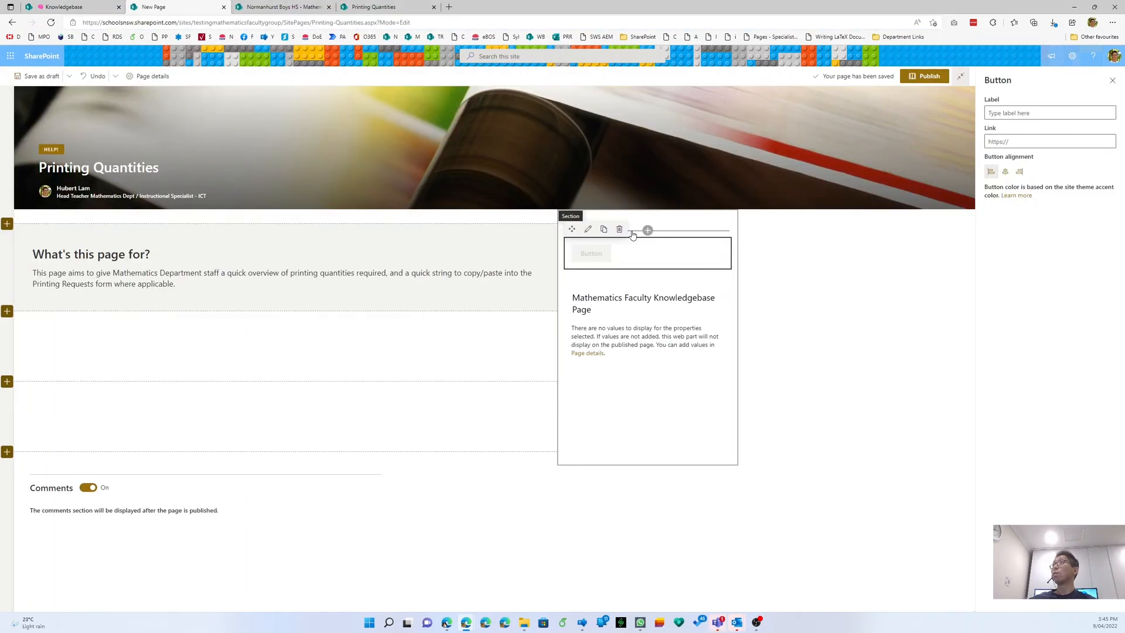
# - Label the button 'Back to Knowledgebase Front Page' and link it to the copied Knowledgebase.aspx address
pyautogui.click(1016, 114)
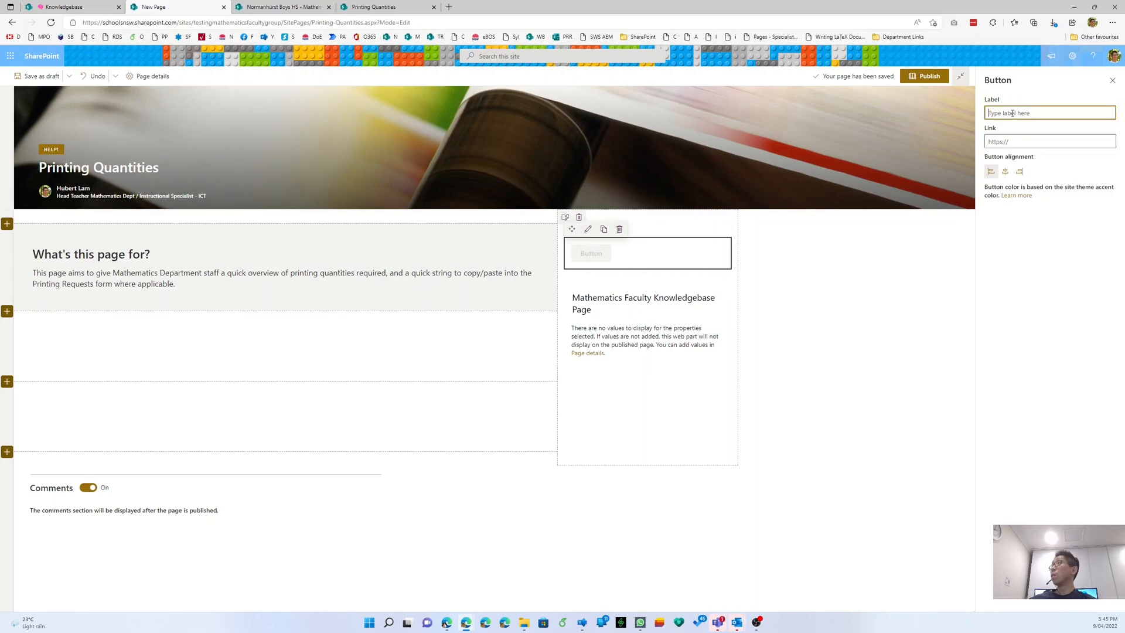
pyautogui.write('Back to Kn')
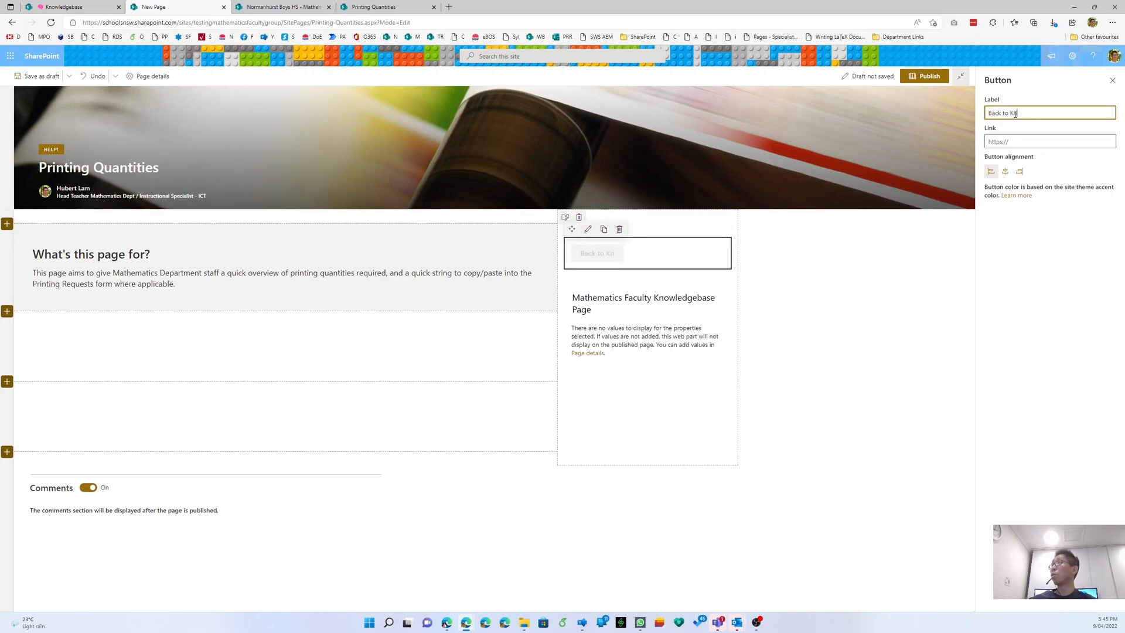
pyautogui.write('owel')
pyautogui.press('BackSpace')
pyautogui.press('BackSpace')
pyautogui.write('wledgebase')
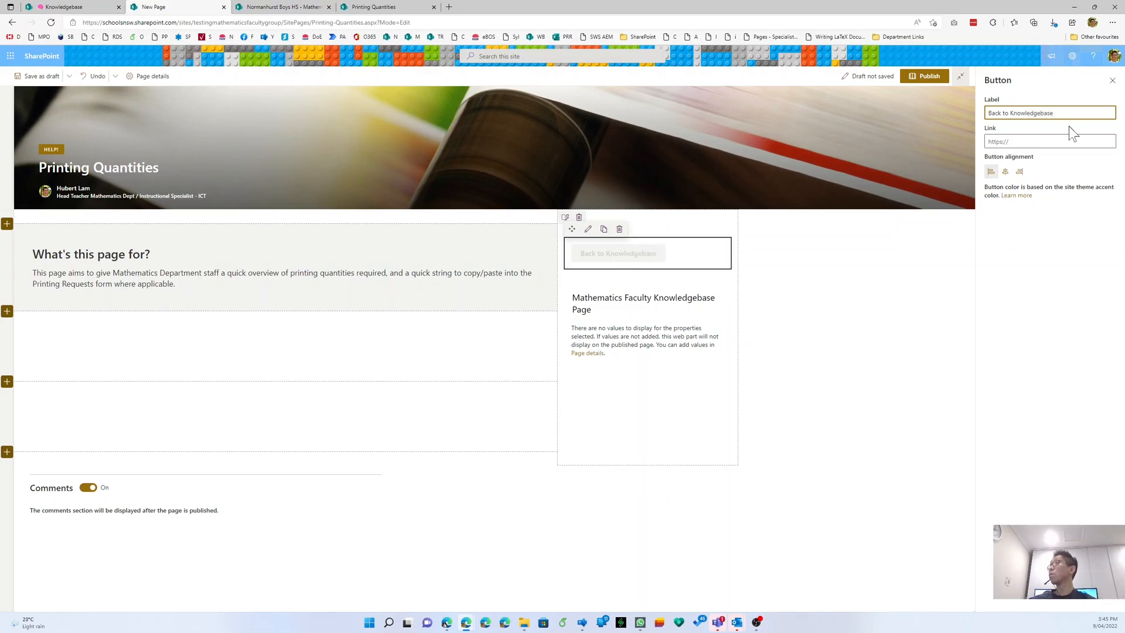
pyautogui.write(' Front Page')
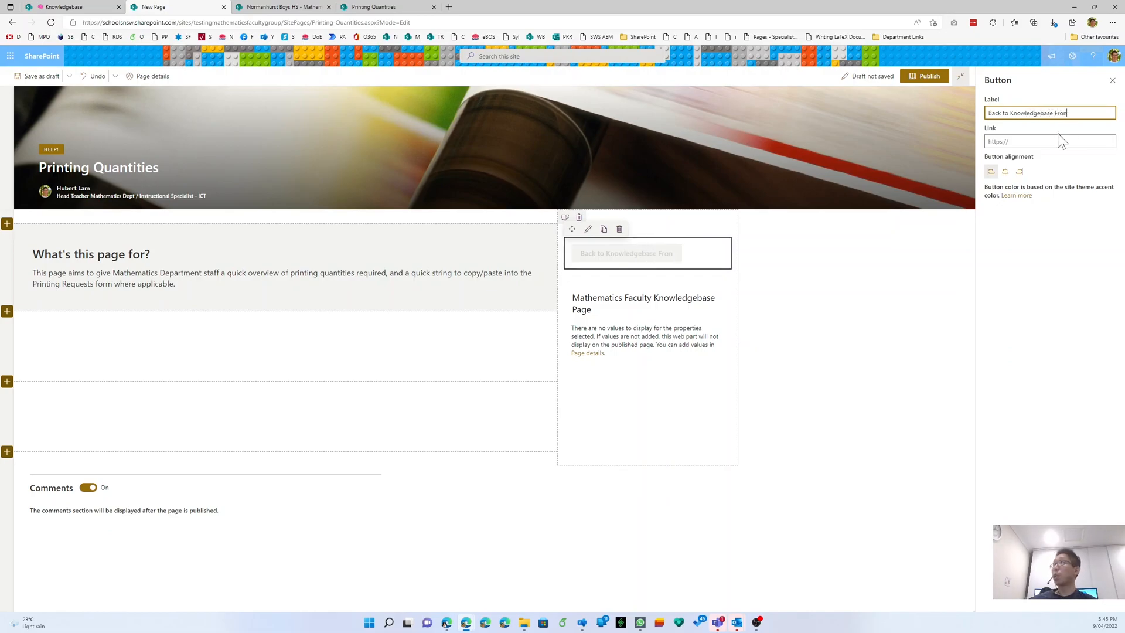
pyautogui.click(1048, 139)
pyautogui.hotkey('ctrl', 'v')
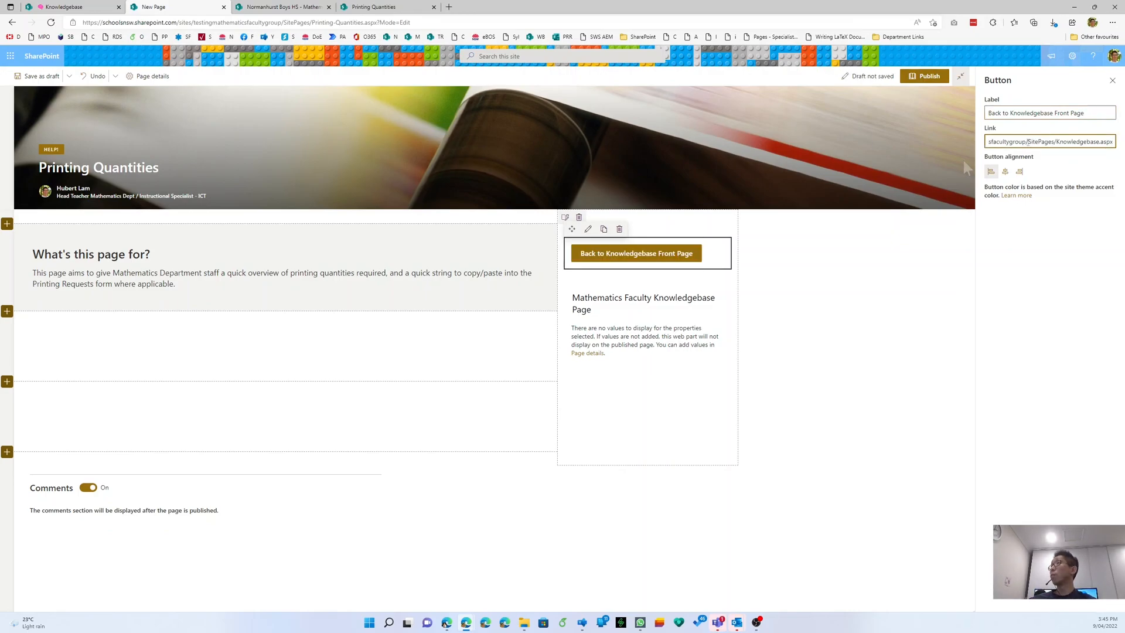
pyautogui.click(891, 252)
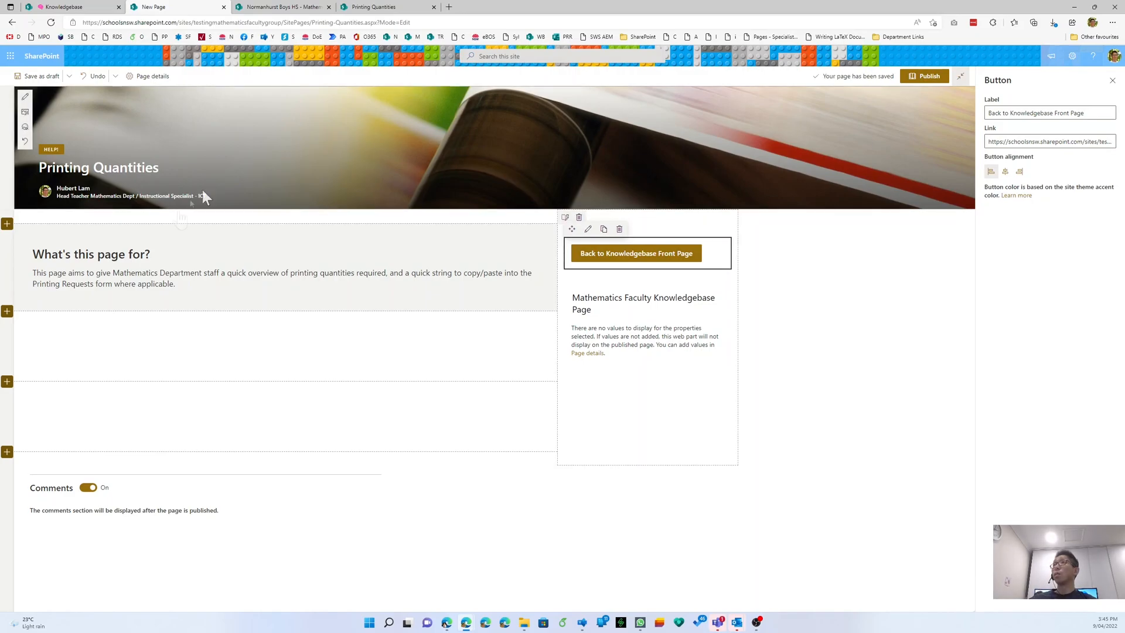
# - Save the Printing Quantities page as a draft and open its Page details pane
pyautogui.click(23, 86)
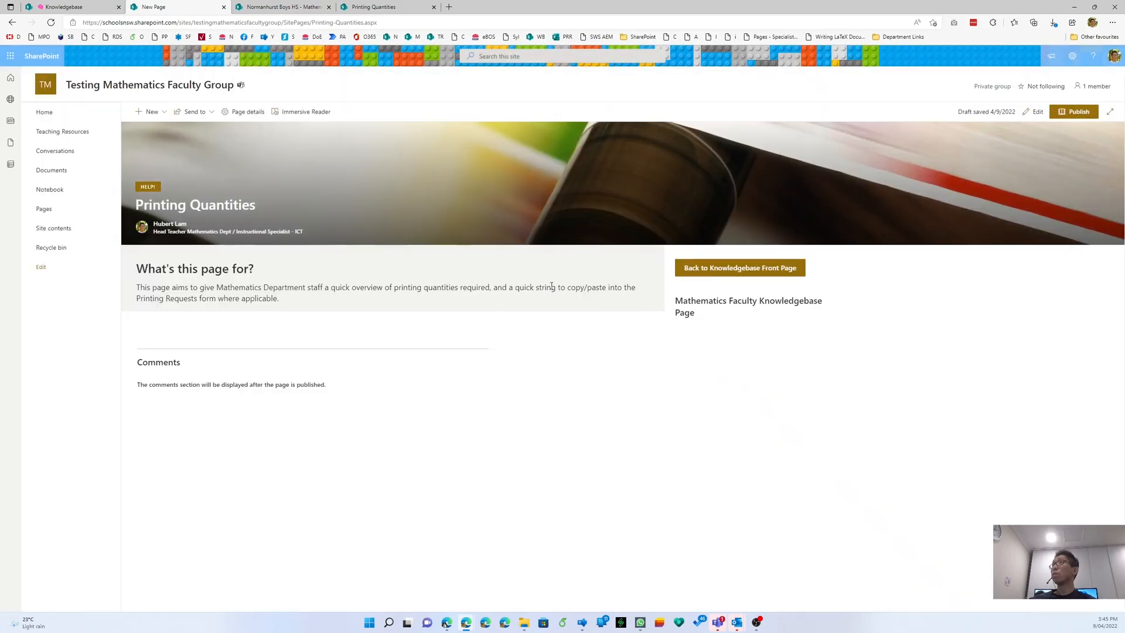
pyautogui.click(232, 115)
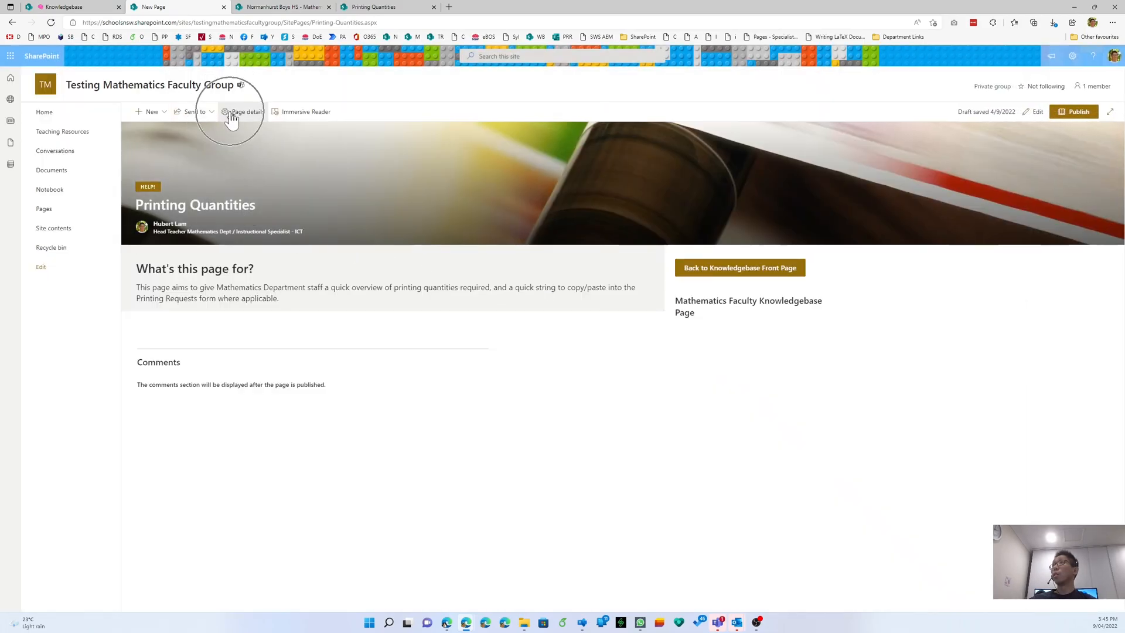
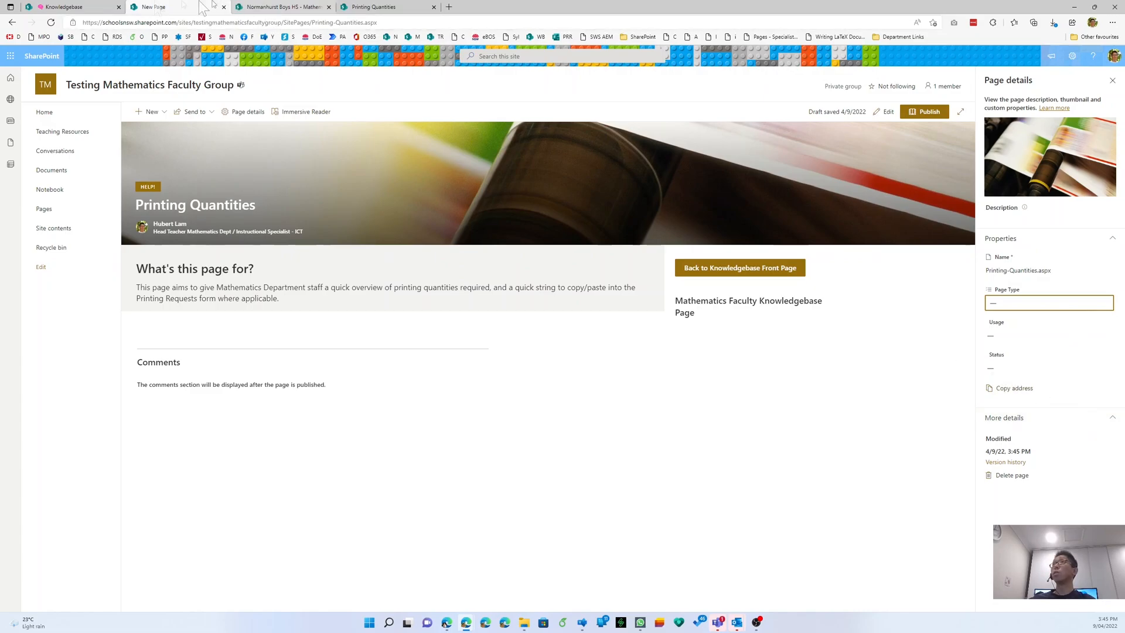
# - Edit the Printing Quantities page and tag its Page Type as Time saver and Administration
pyautogui.click(888, 115)
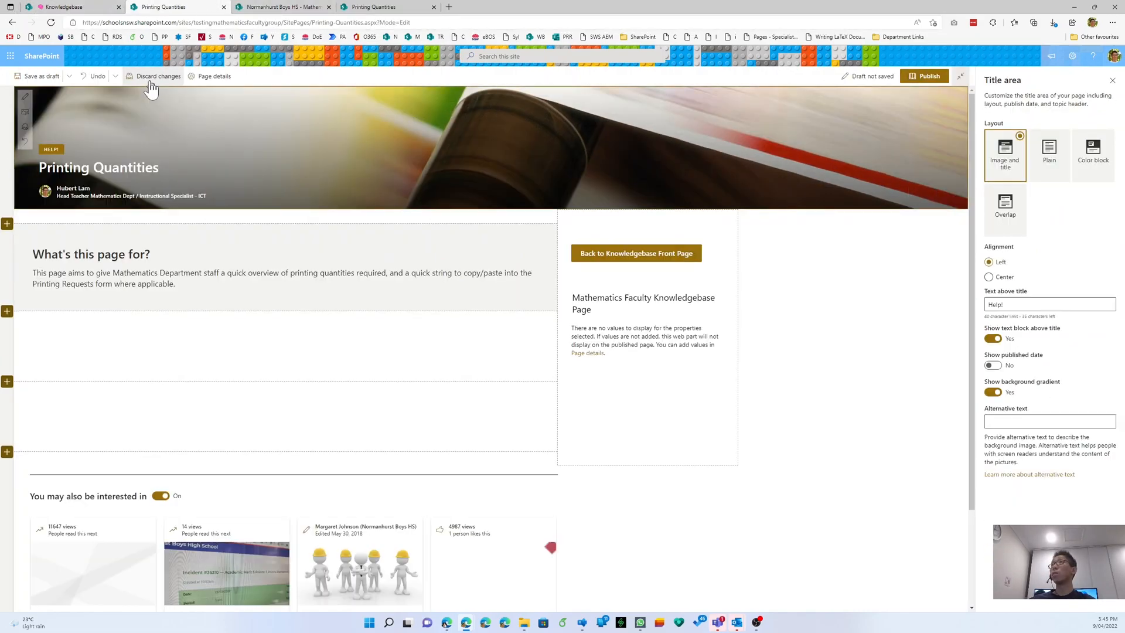
pyautogui.click(214, 78)
pyautogui.click(214, 80)
pyautogui.click(213, 80)
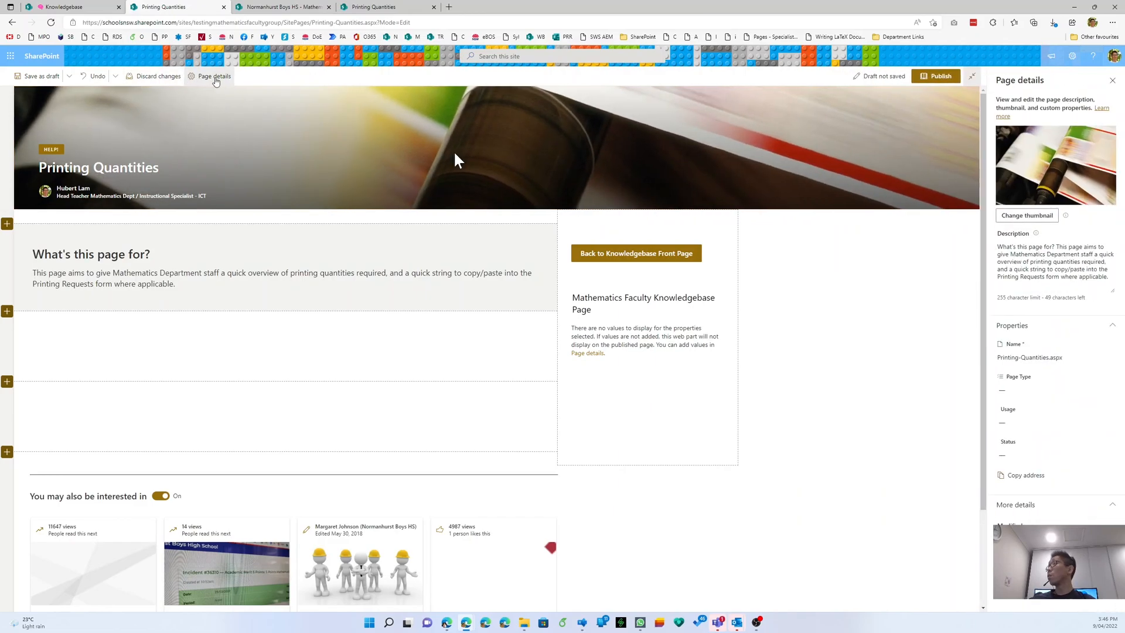
pyautogui.click(1017, 383)
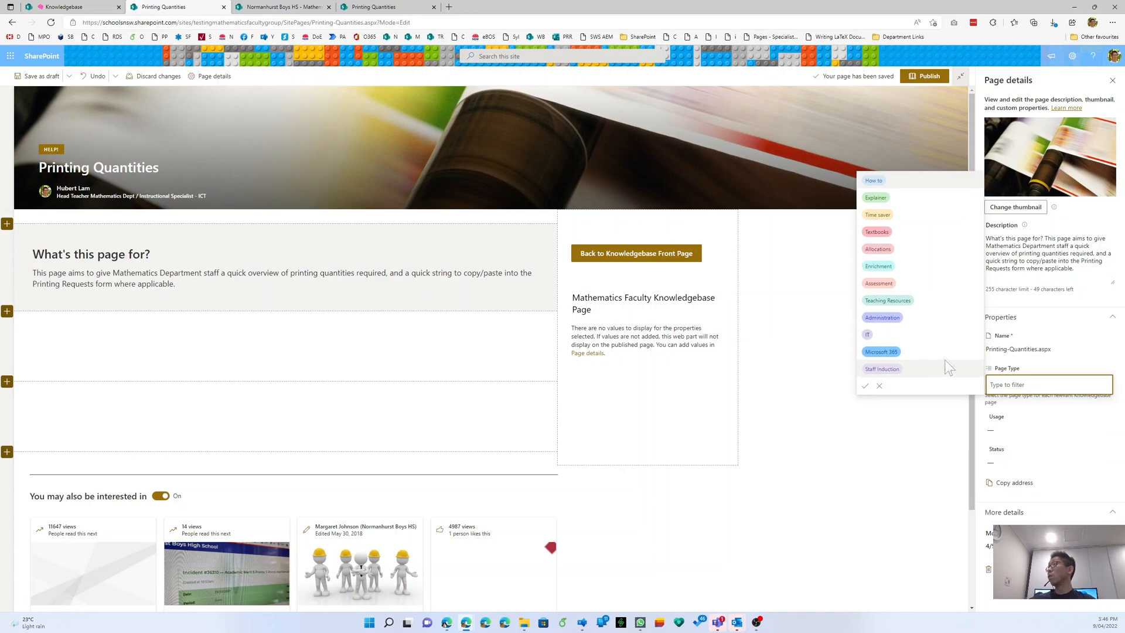
pyautogui.click(924, 212)
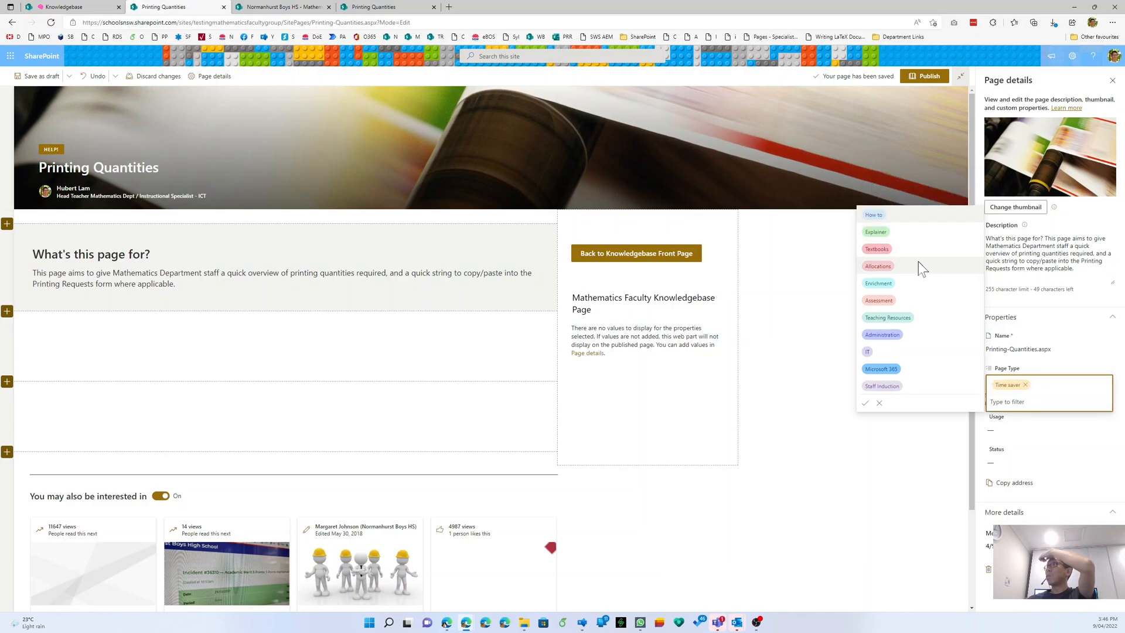
pyautogui.click(901, 334)
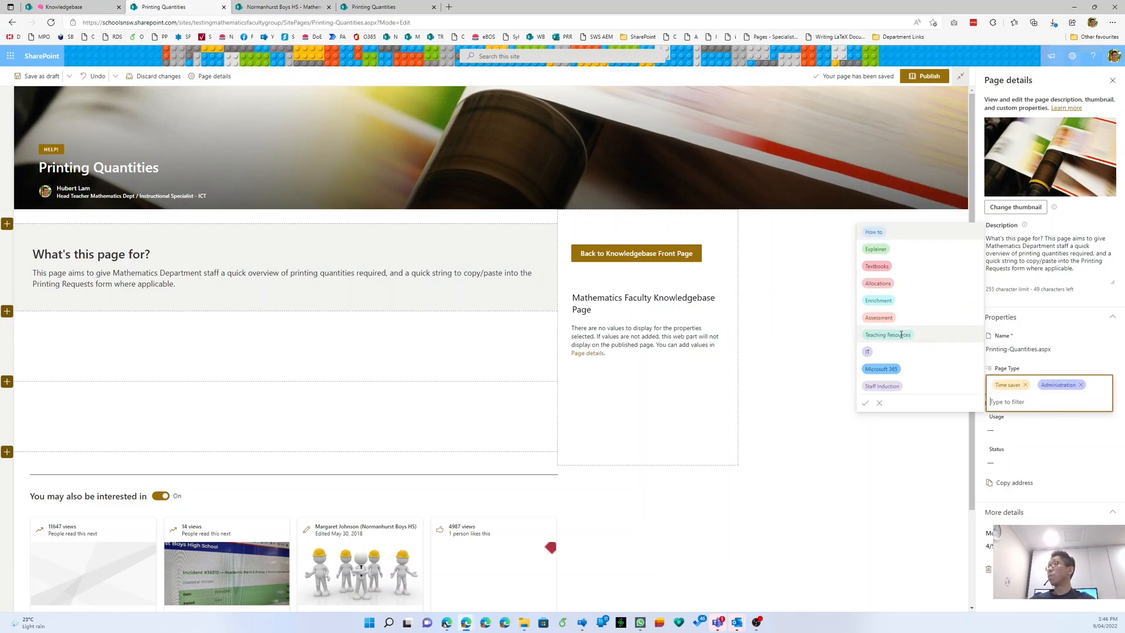
pyautogui.click(1027, 442)
# - Set the page's Usage to Ongoing and Status to Current, then close Page details
pyautogui.click(1025, 420)
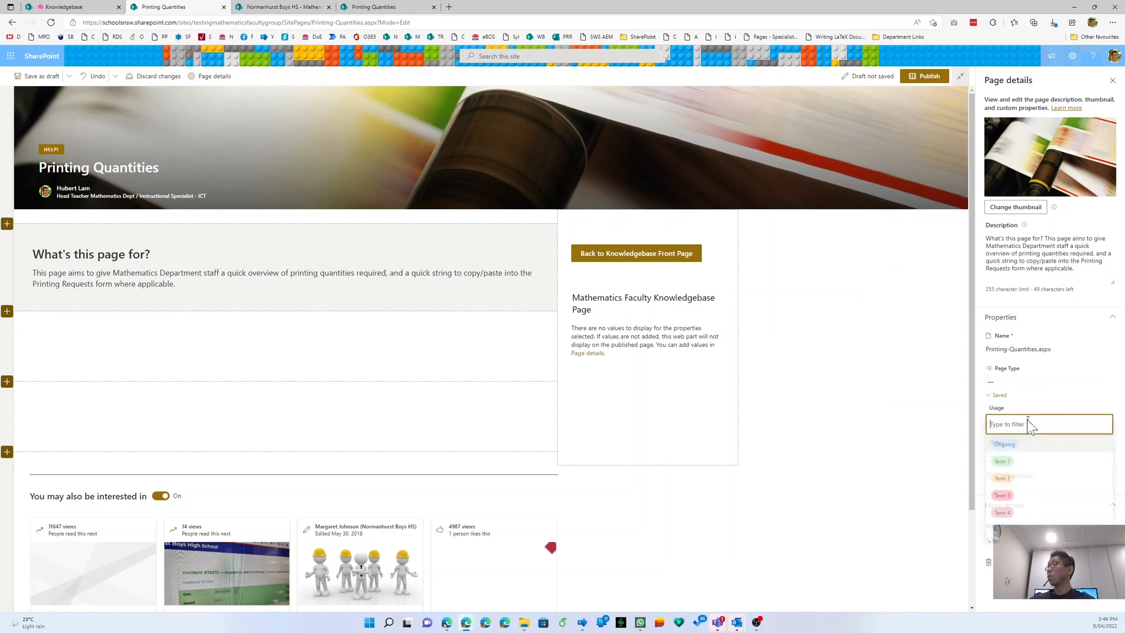
pyautogui.click(1020, 410)
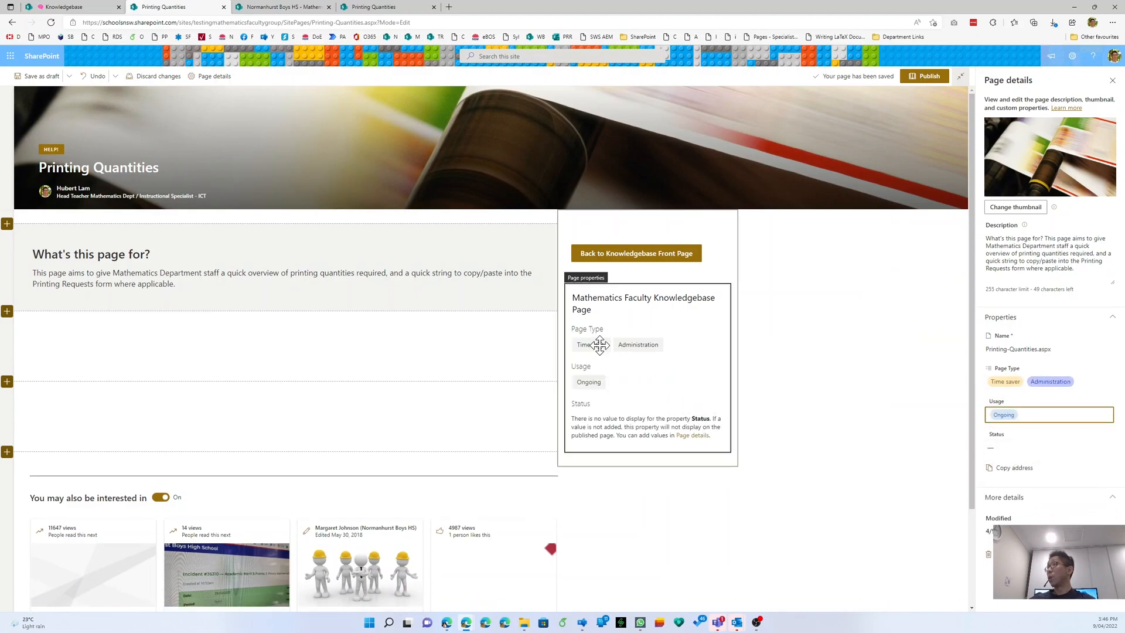
pyautogui.click(1022, 448)
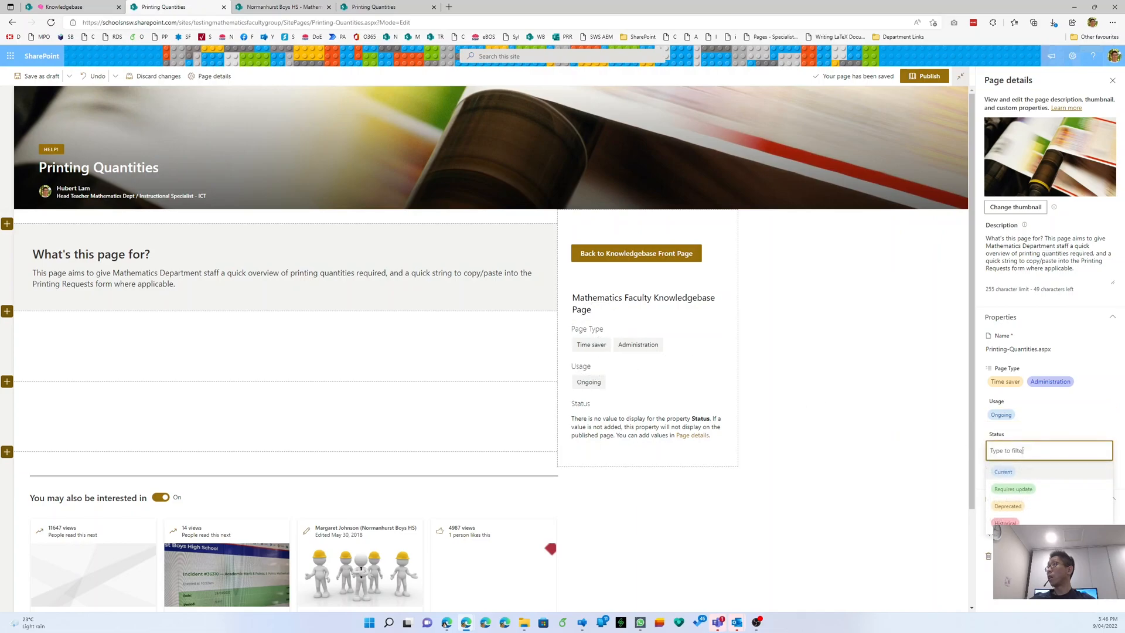
pyautogui.click(1019, 470)
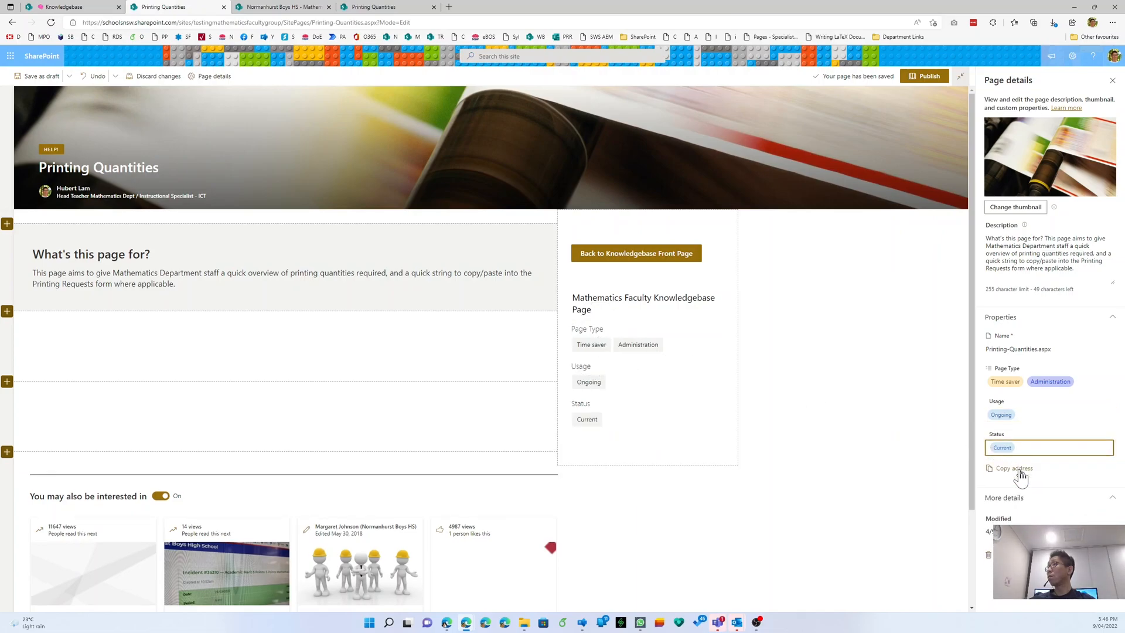
pyautogui.click(1112, 81)
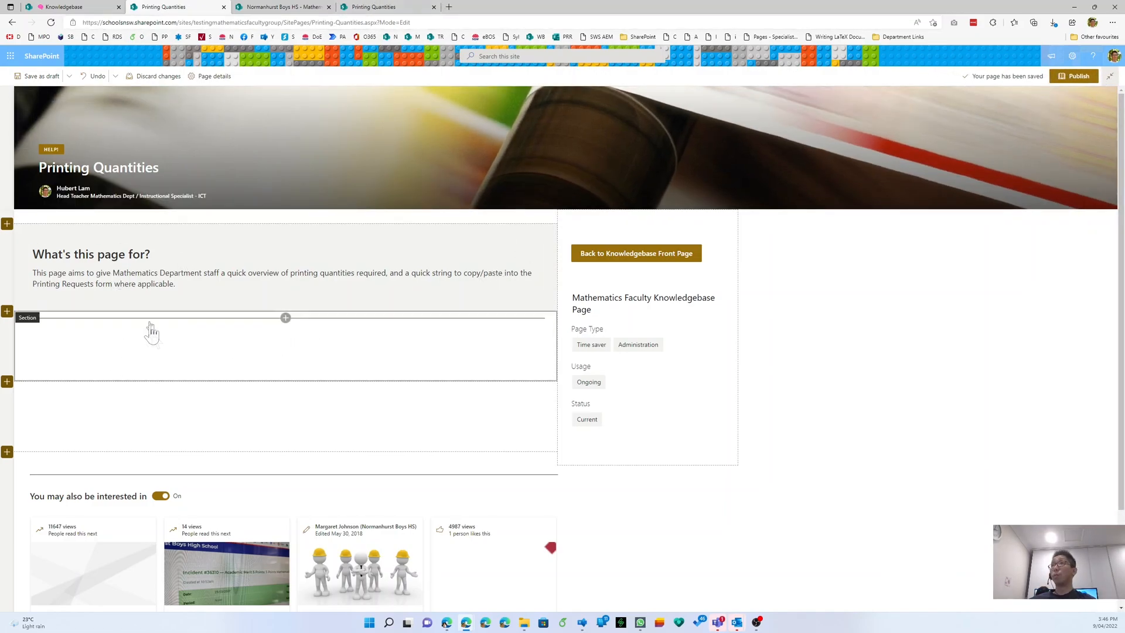
pyautogui.click(369, 9)
pyautogui.scroll(-2, 176, 437)
pyautogui.click(83, 433)
pyautogui.click(67, 418)
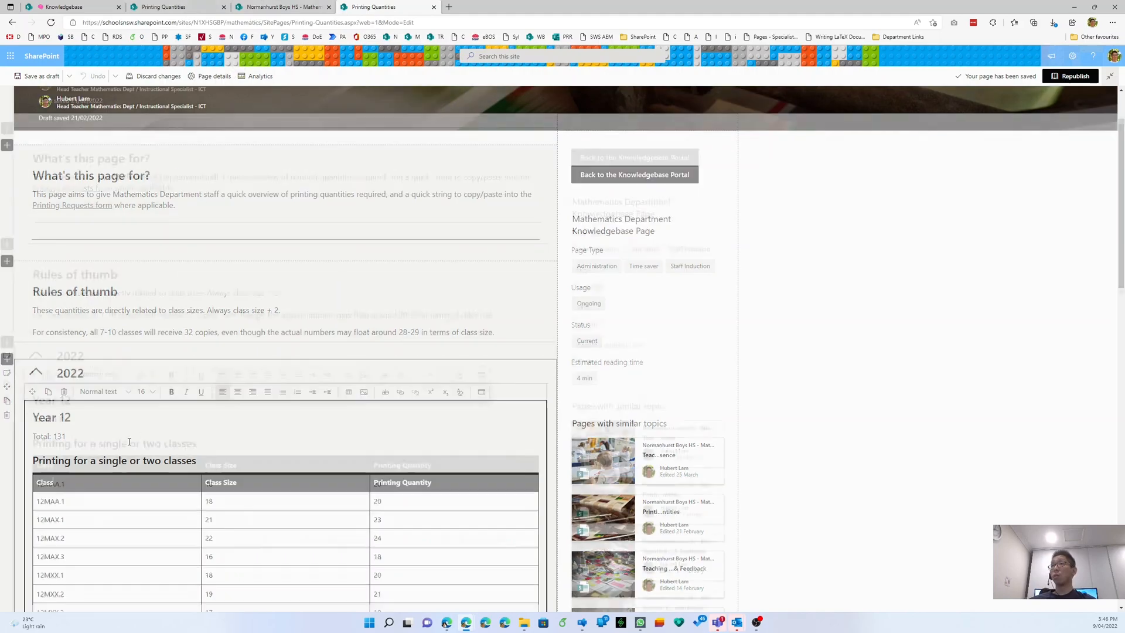
pyautogui.scroll(-3, 129, 442)
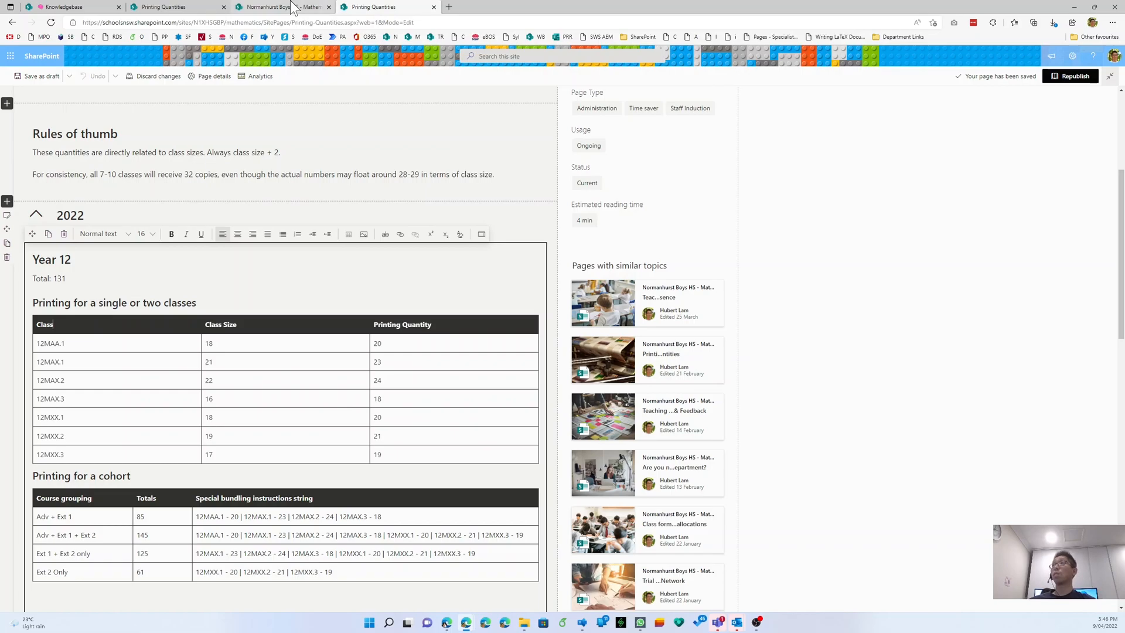
pyautogui.click(206, 8)
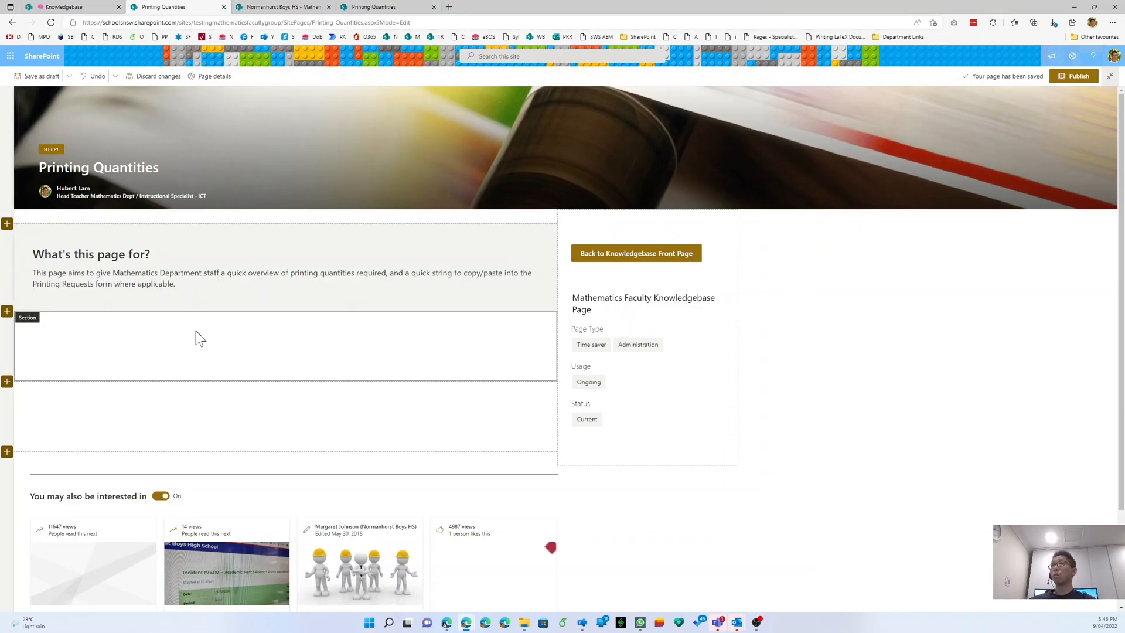
# - Add a text web part to the empty section with a Heading 1 line
pyautogui.click(285, 317)
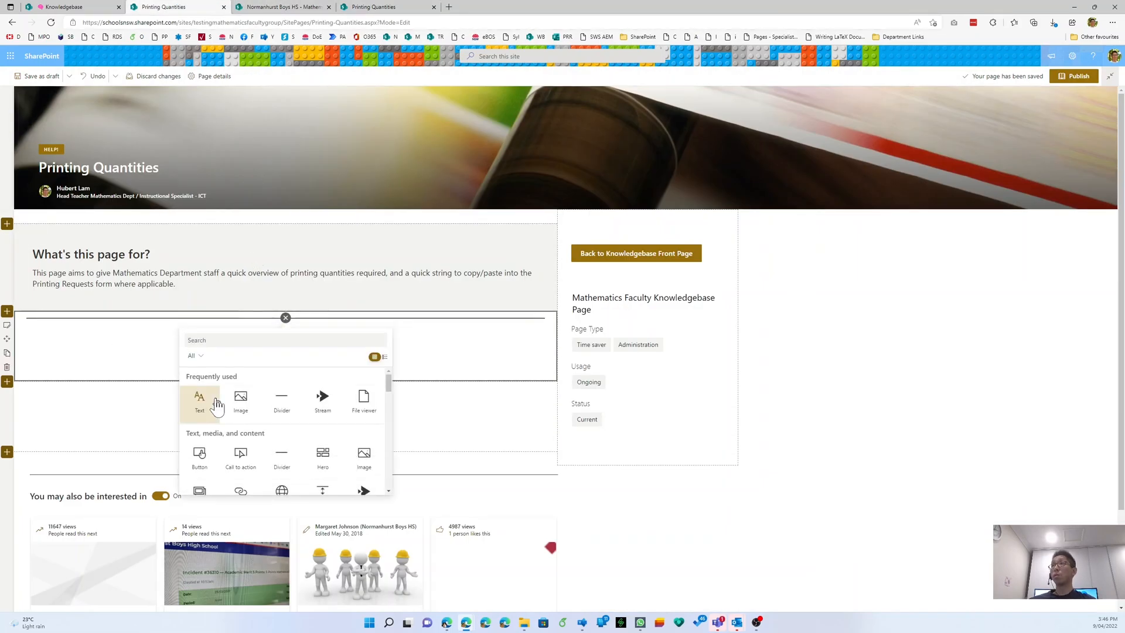
pyautogui.click(199, 394)
pyautogui.write('Heading 1')
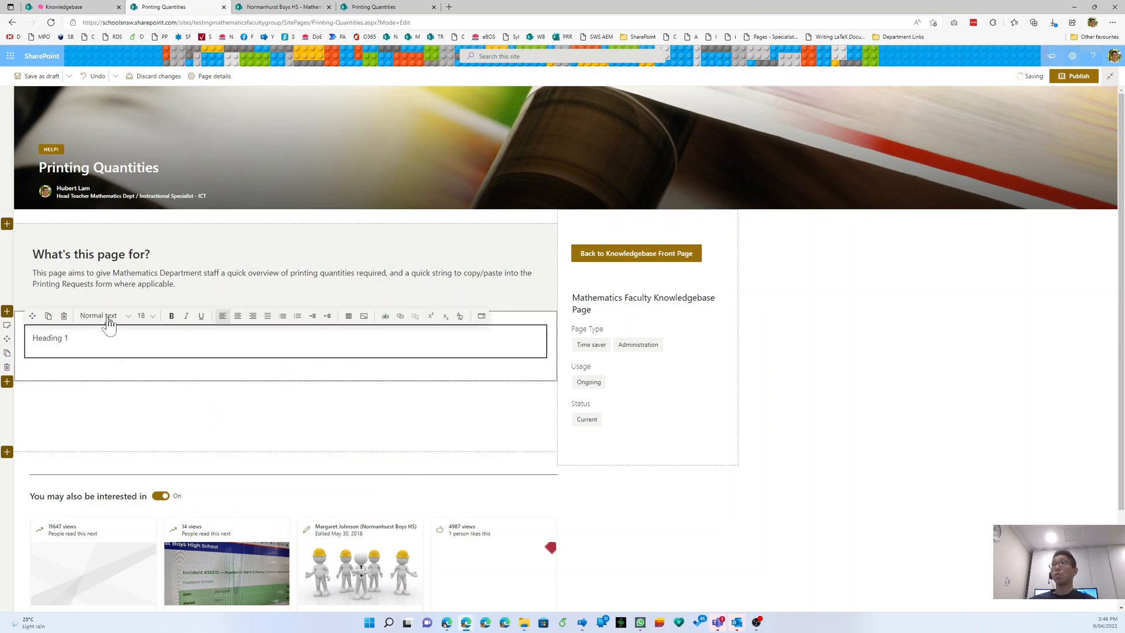
pyautogui.click(103, 317)
pyautogui.click(100, 346)
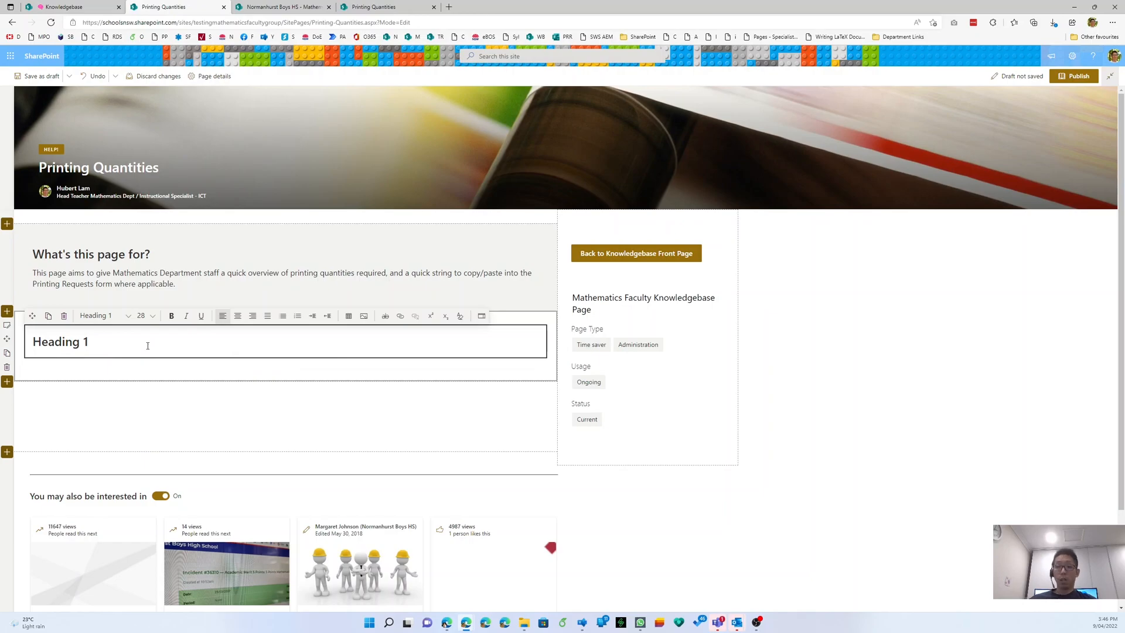
# - Insert an empty 3×3 table on a new line below the heading
pyautogui.press('Return')
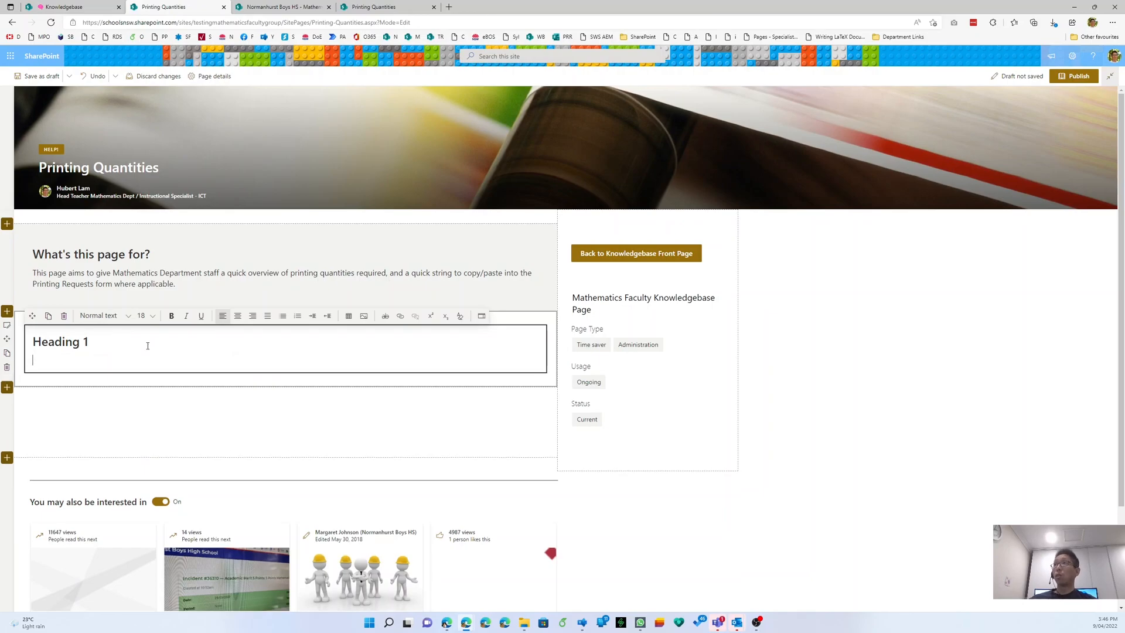
pyautogui.click(349, 317)
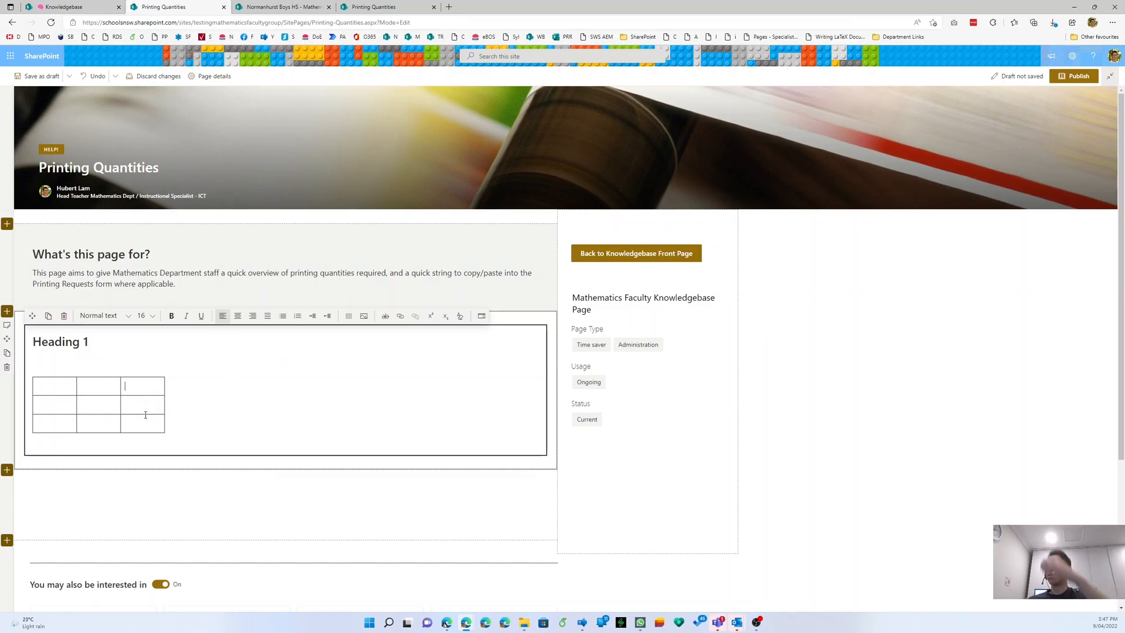
pyautogui.click(481, 317)
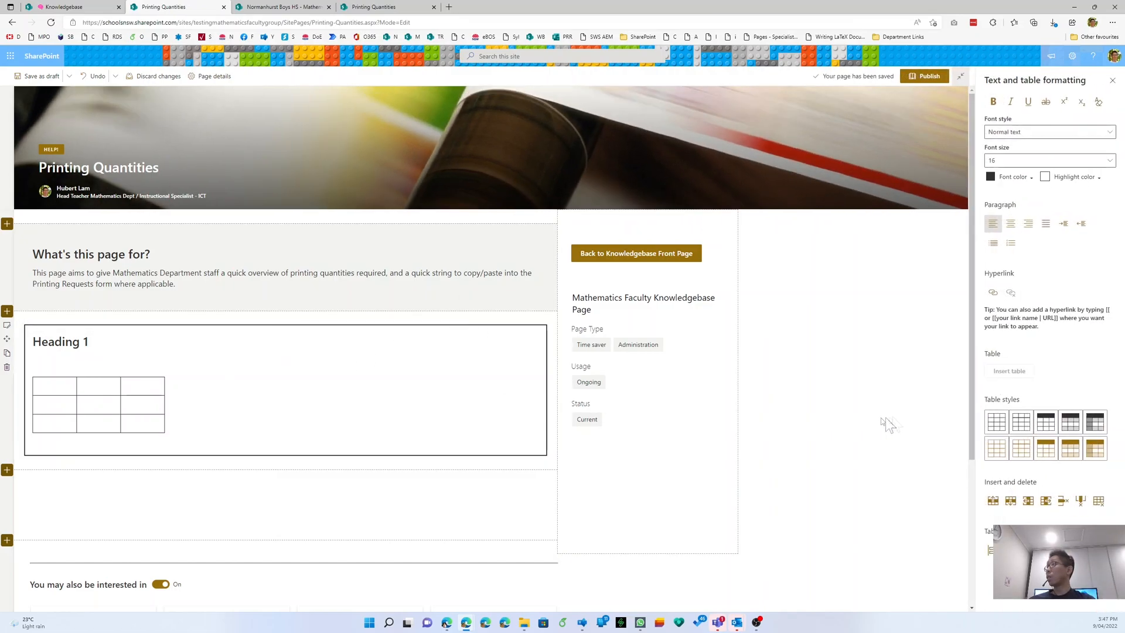
# - Apply the dark header-row table style and label the first header cell 'Column 1'
pyautogui.click(1043, 426)
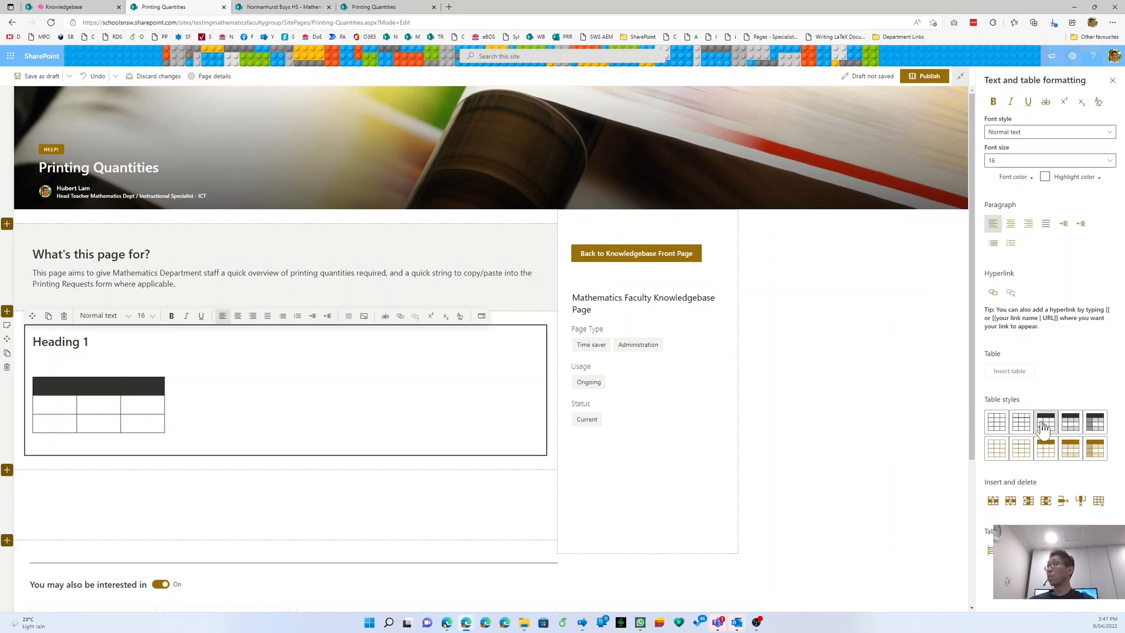
pyautogui.click(56, 387)
pyautogui.write('Co')
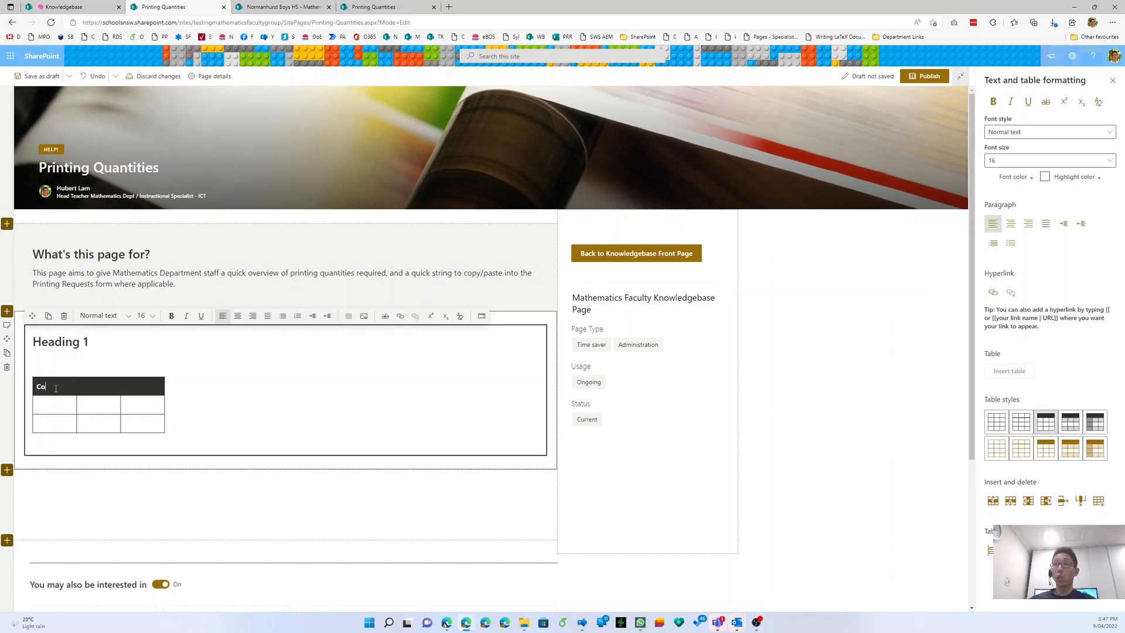
pyautogui.write('lumn 1')
pyautogui.press('Tab')
pyautogui.write('Co')
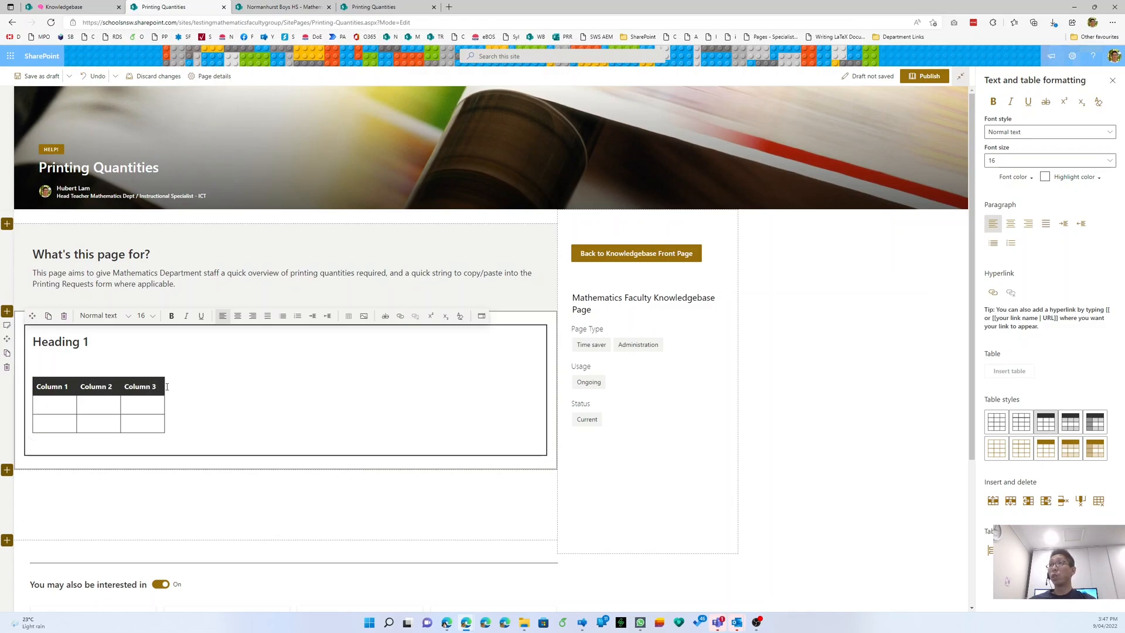
# - Widen the table across the section and rebalance the widths of Columns 1–3
pyautogui.moveTo(170, 386); pyautogui.dragTo(450, 387)
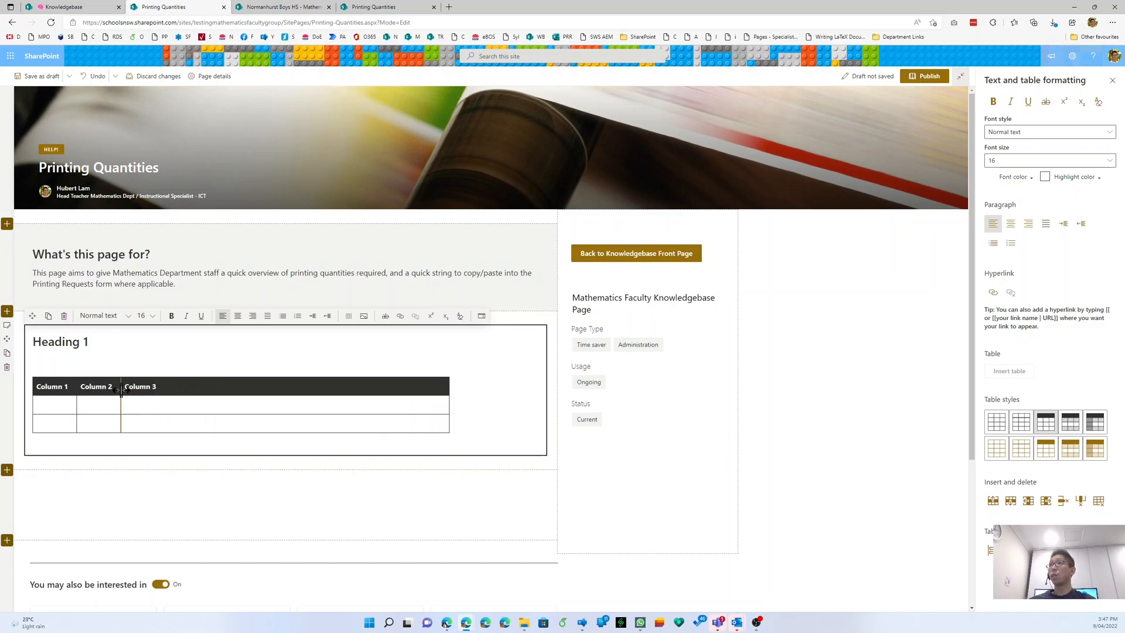
pyautogui.moveTo(121, 390); pyautogui.dragTo(300, 390)
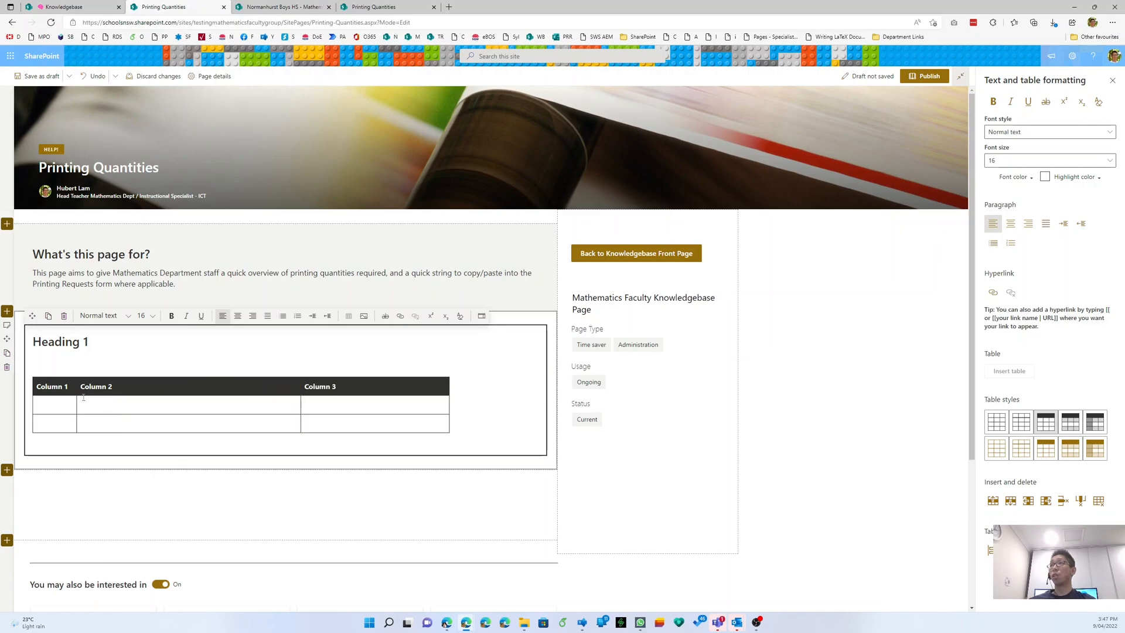
pyautogui.moveTo(77, 392); pyautogui.dragTo(157, 394)
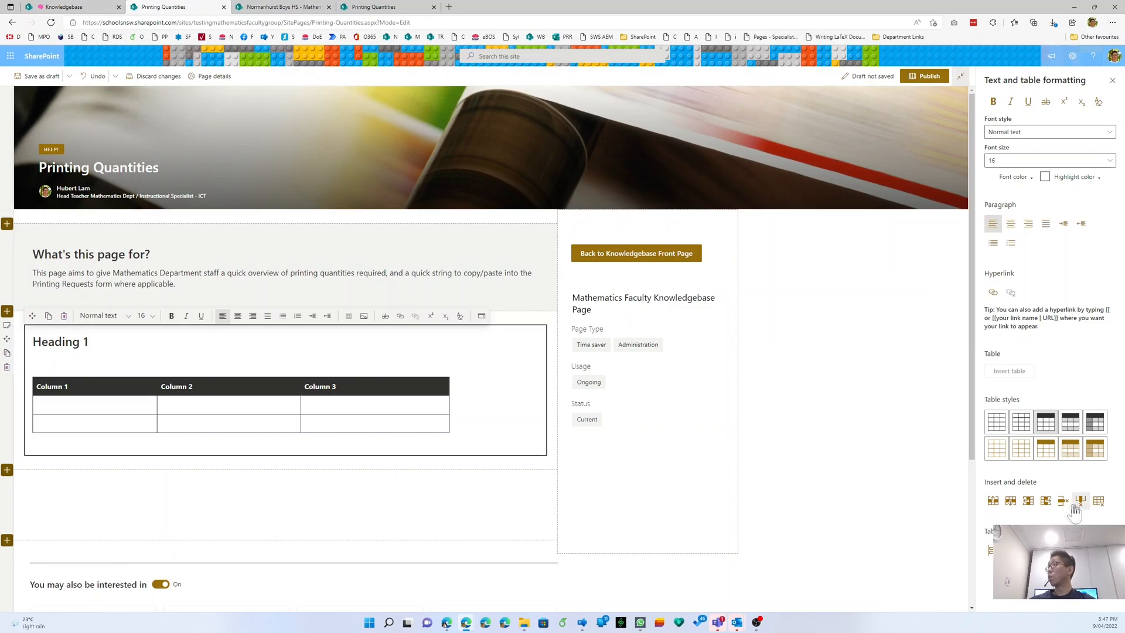
# - Insert a fourth column after Column 3 and head it 'Column 4'
pyautogui.click(1045, 500)
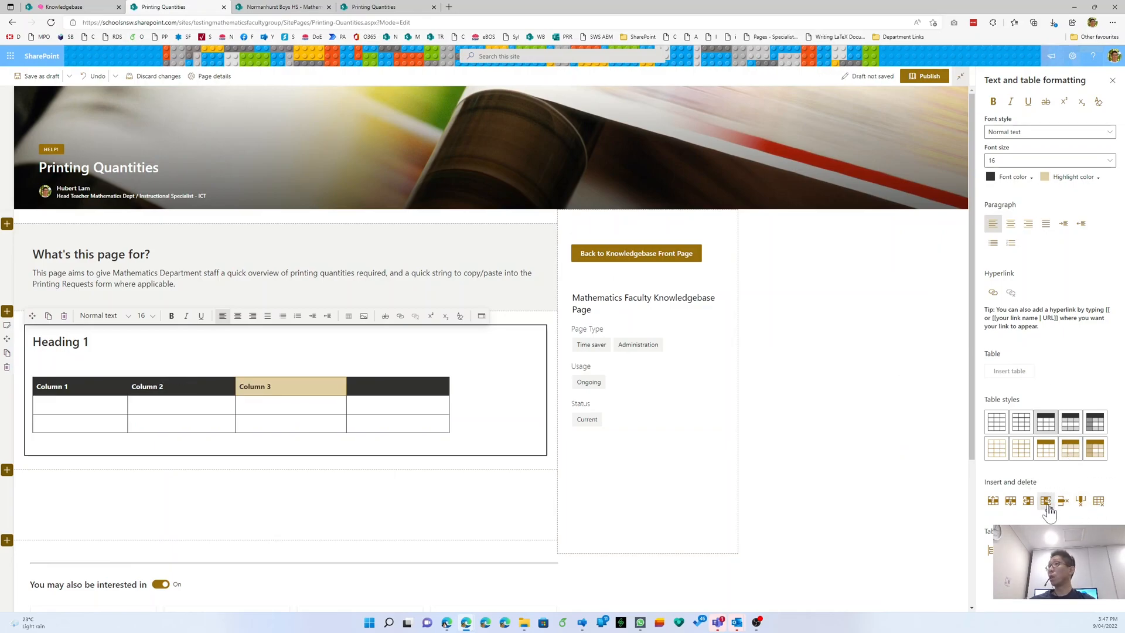
pyautogui.click(299, 381)
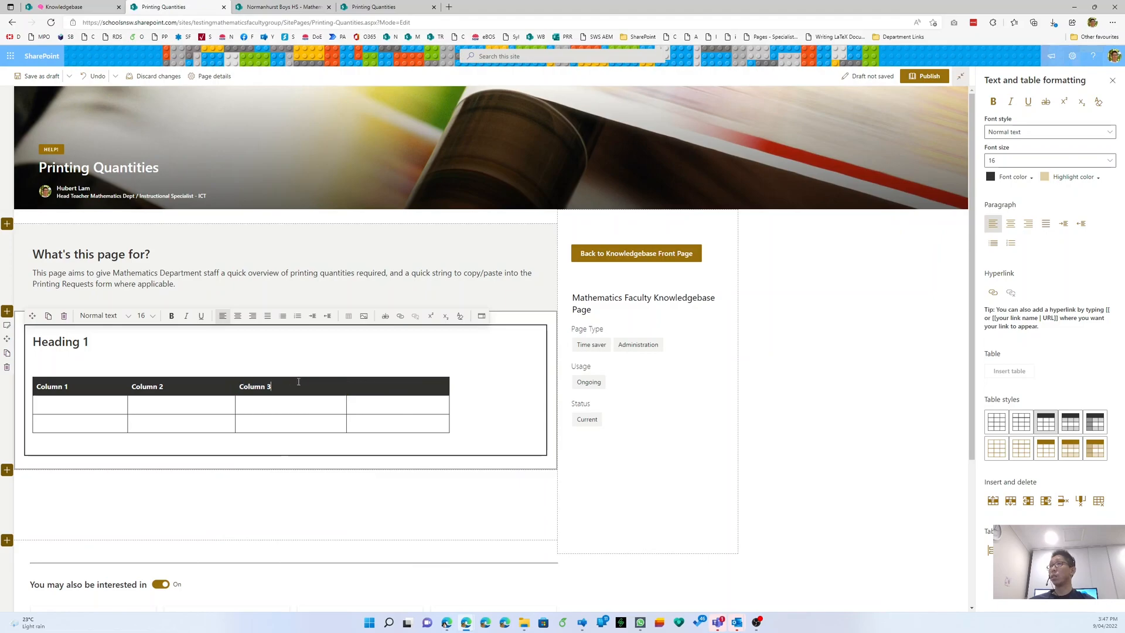
pyautogui.write('Colu')
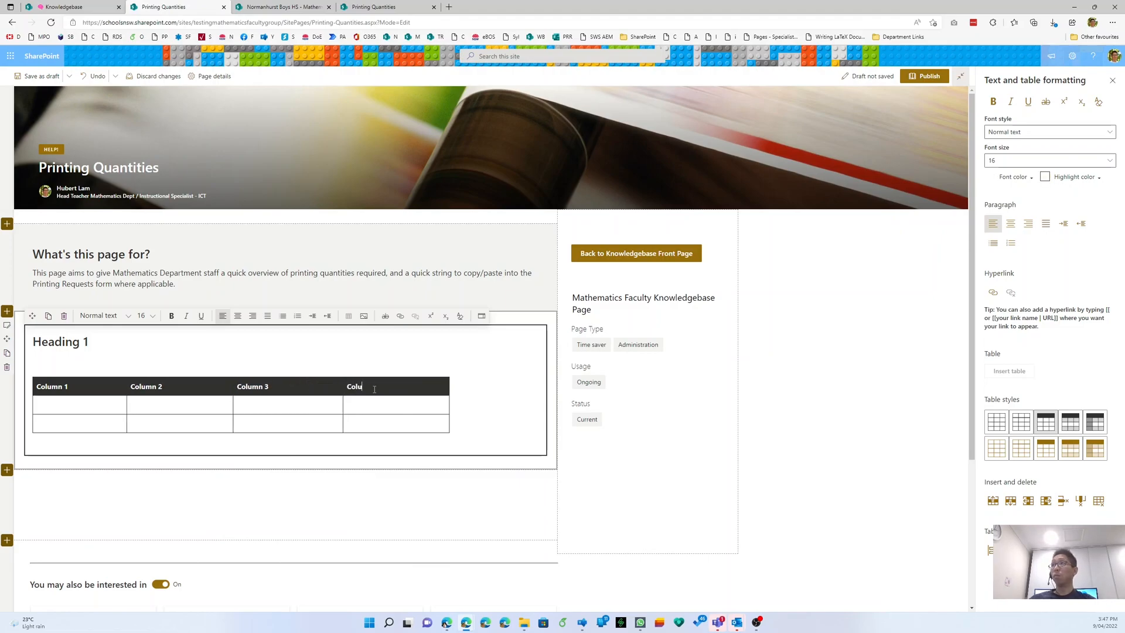
pyautogui.write('mn 4')
pyautogui.moveTo(118, 402); pyautogui.dragTo(402, 430)
pyautogui.click(390, 419)
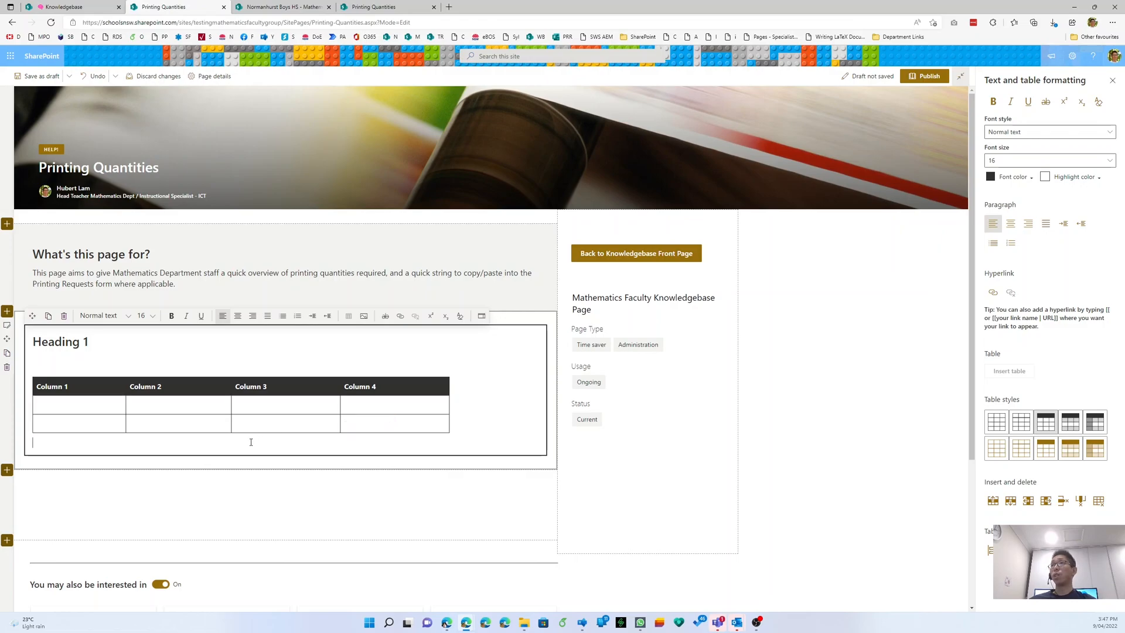
# - Look through the clipboard history, then return to the page heading
pyautogui.press('super+v')
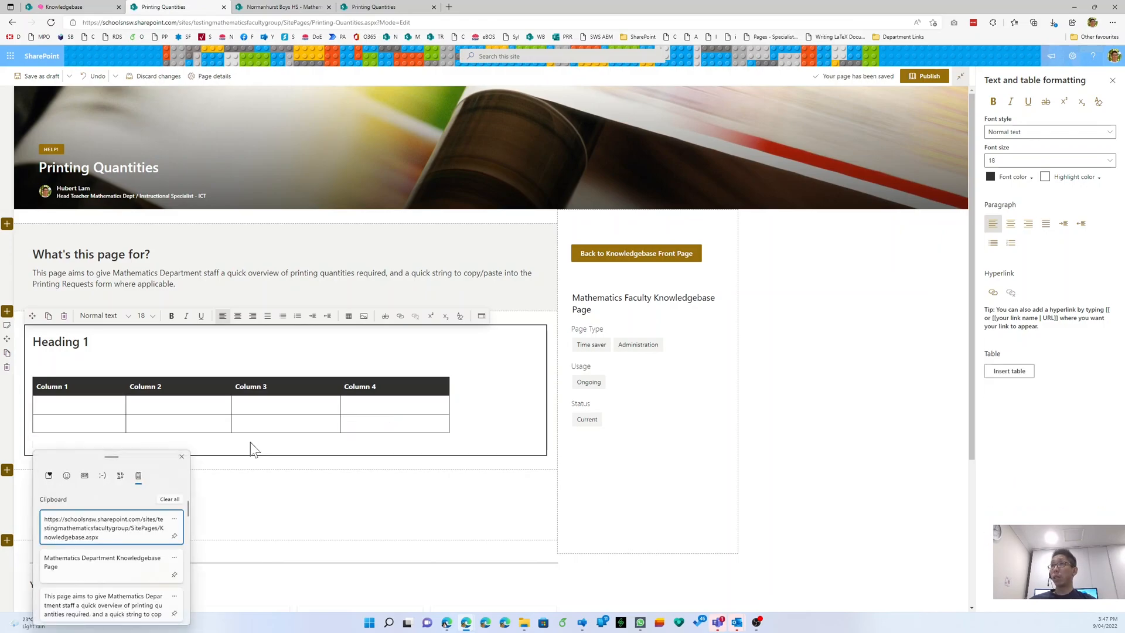
pyautogui.scroll(-3, 97, 539)
pyautogui.scroll(-10, 96, 539)
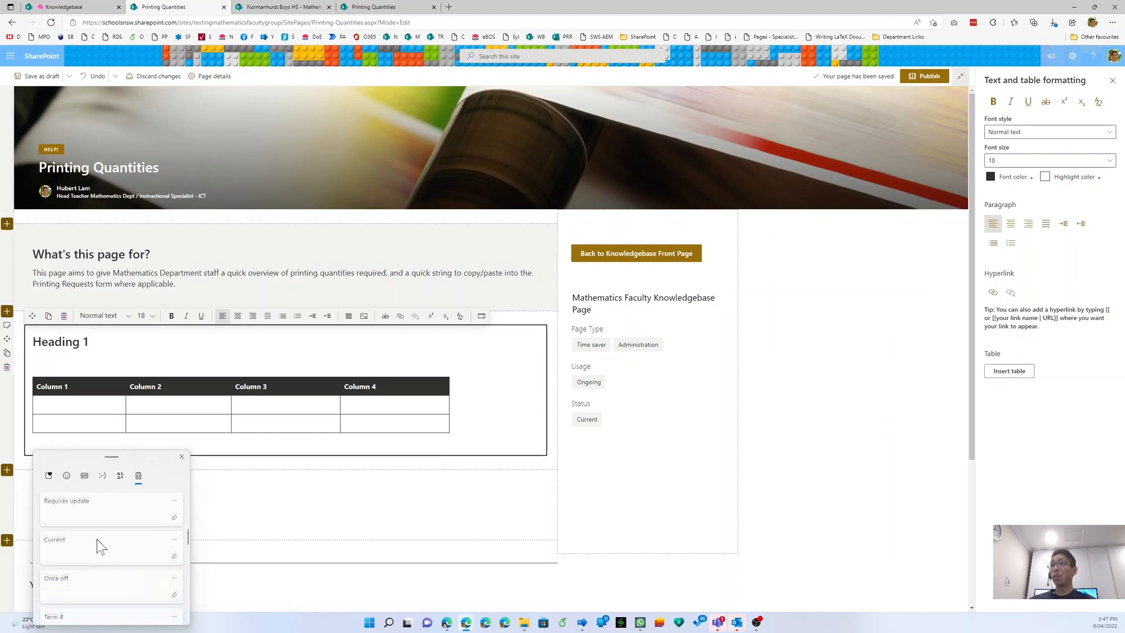
pyautogui.scroll(-5, 97, 539)
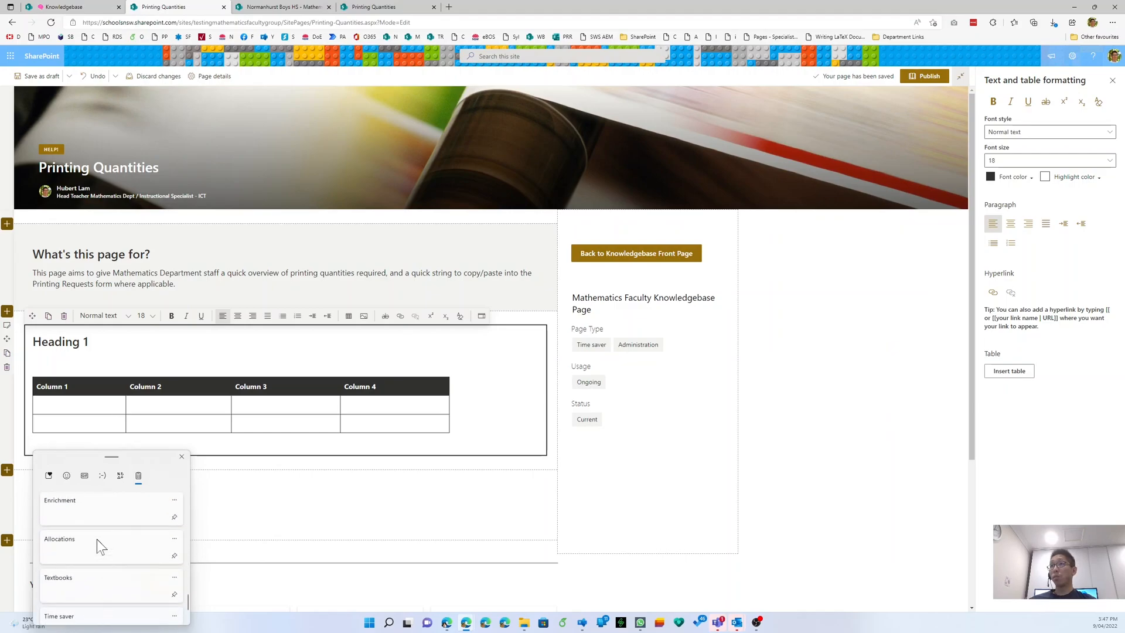
pyautogui.click(304, 350)
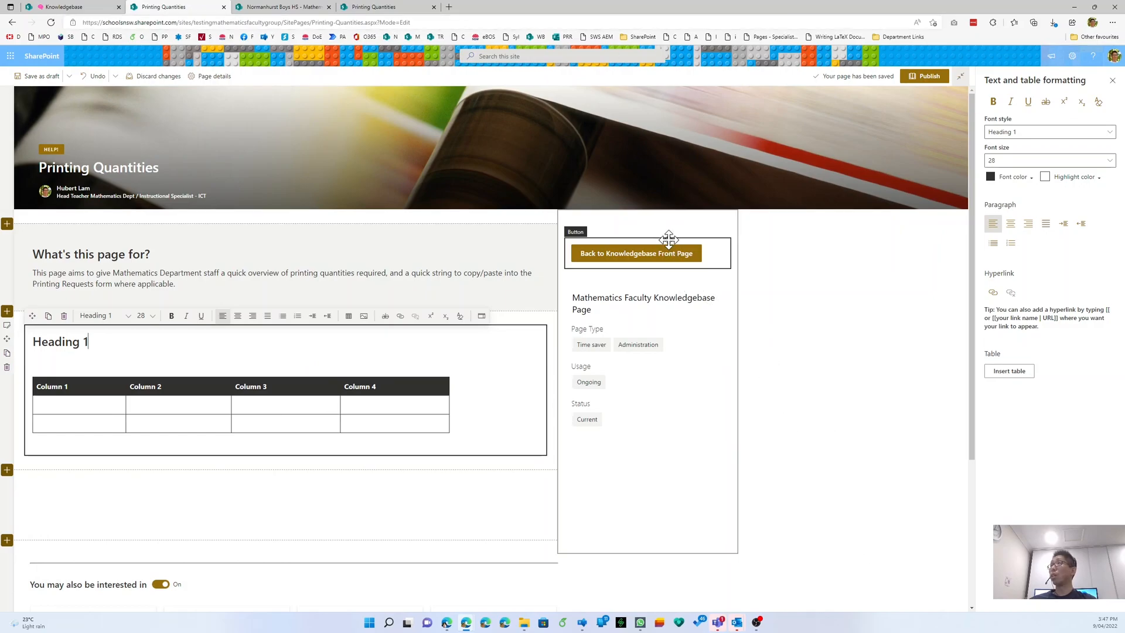
# - Snip the page banner, paste it below the table and align it left
pyautogui.press('super+shift+s')
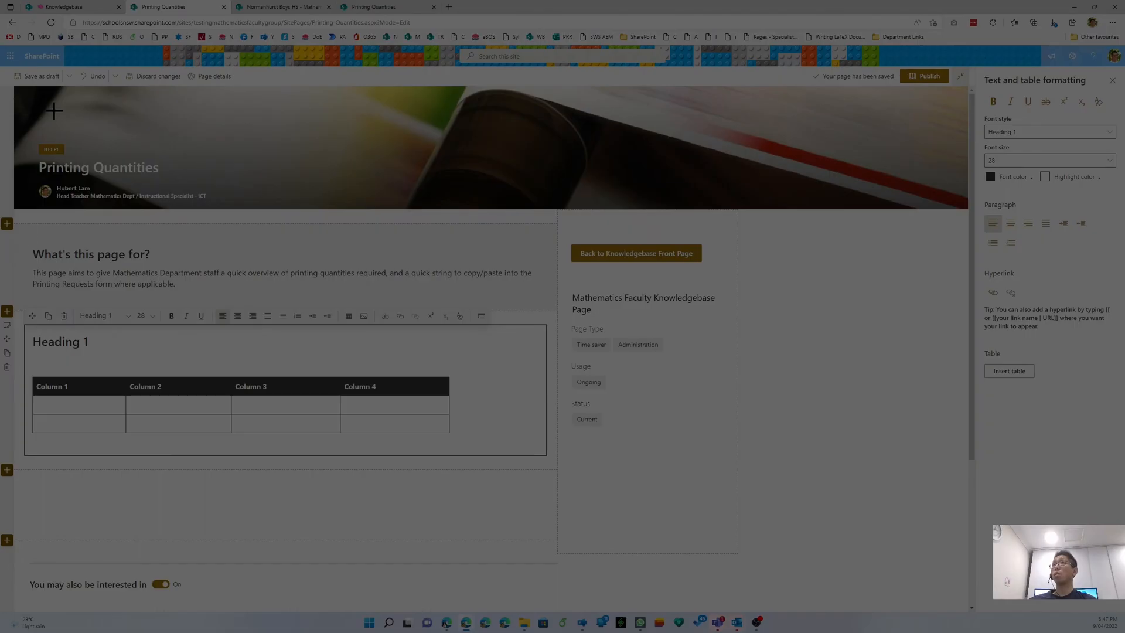
pyautogui.moveTo(21, 126); pyautogui.dragTo(283, 219)
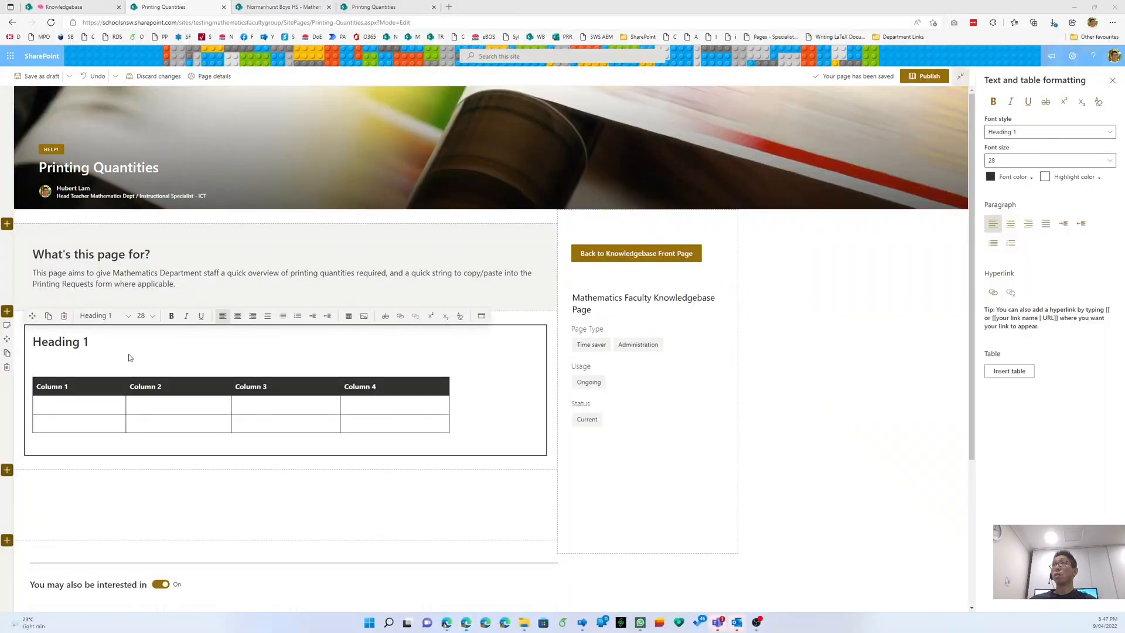
pyautogui.click(105, 446)
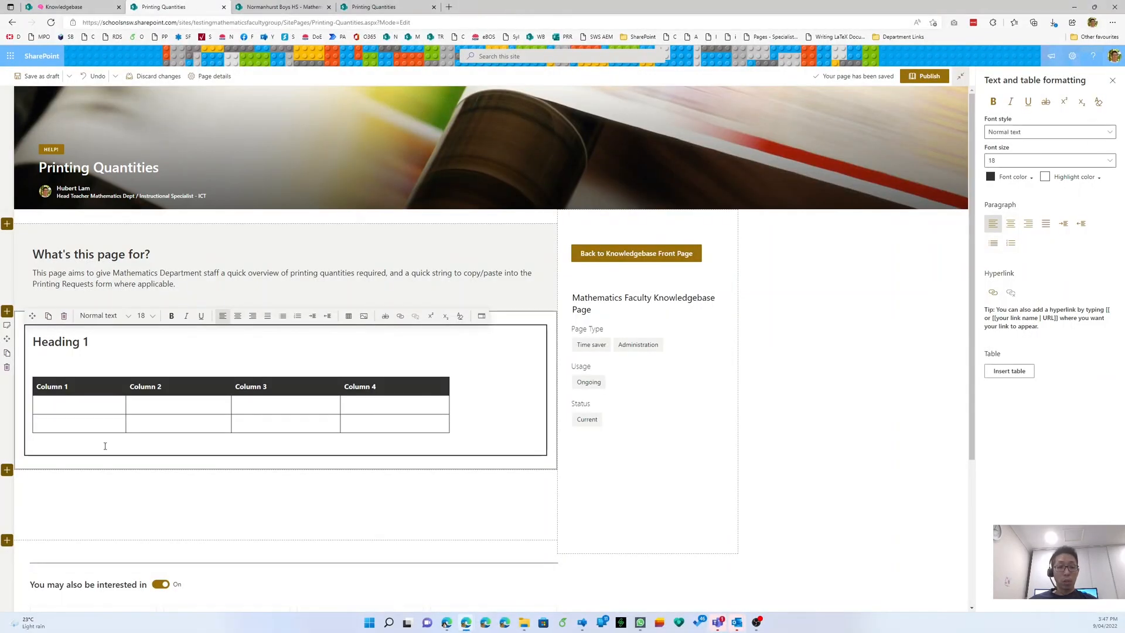
pyautogui.hotkey('ctrl', 'v')
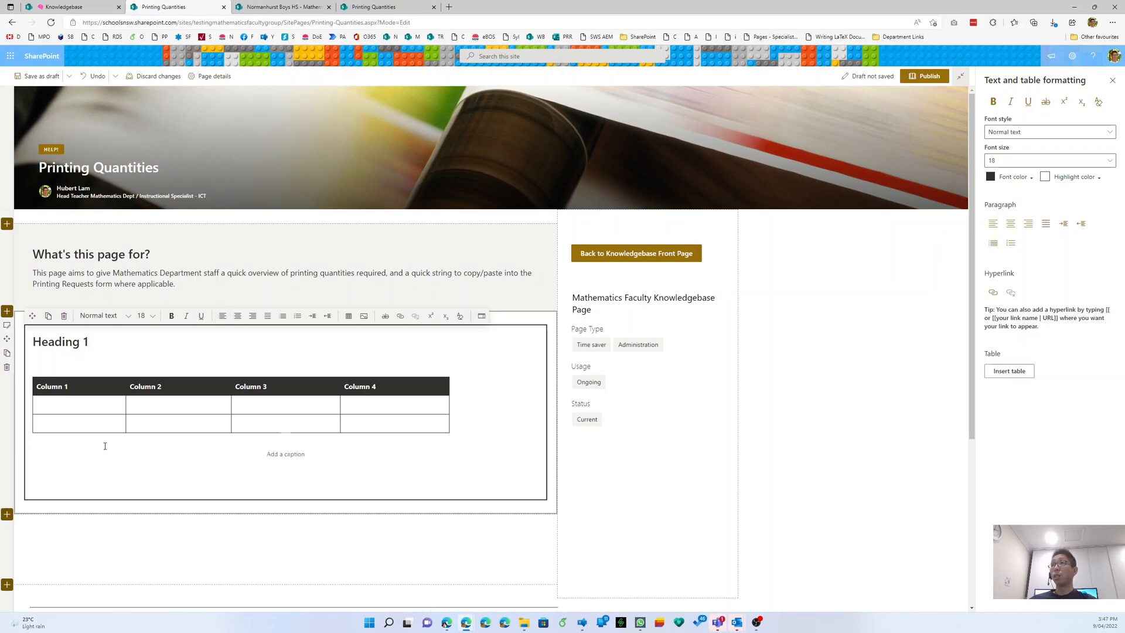
pyautogui.click(301, 469)
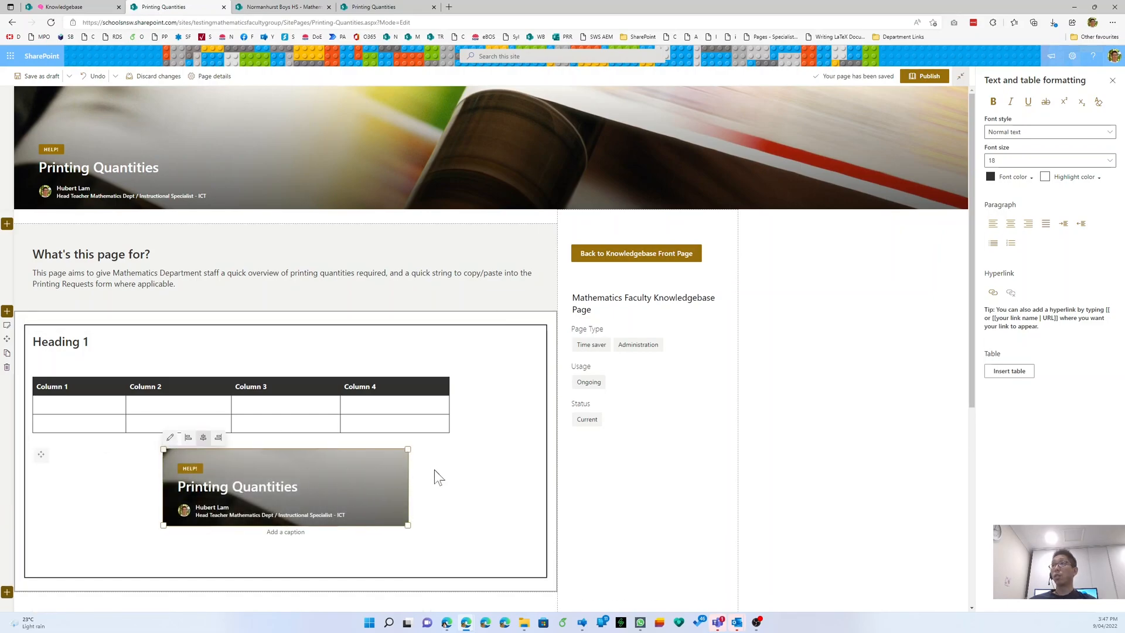
pyautogui.click(188, 438)
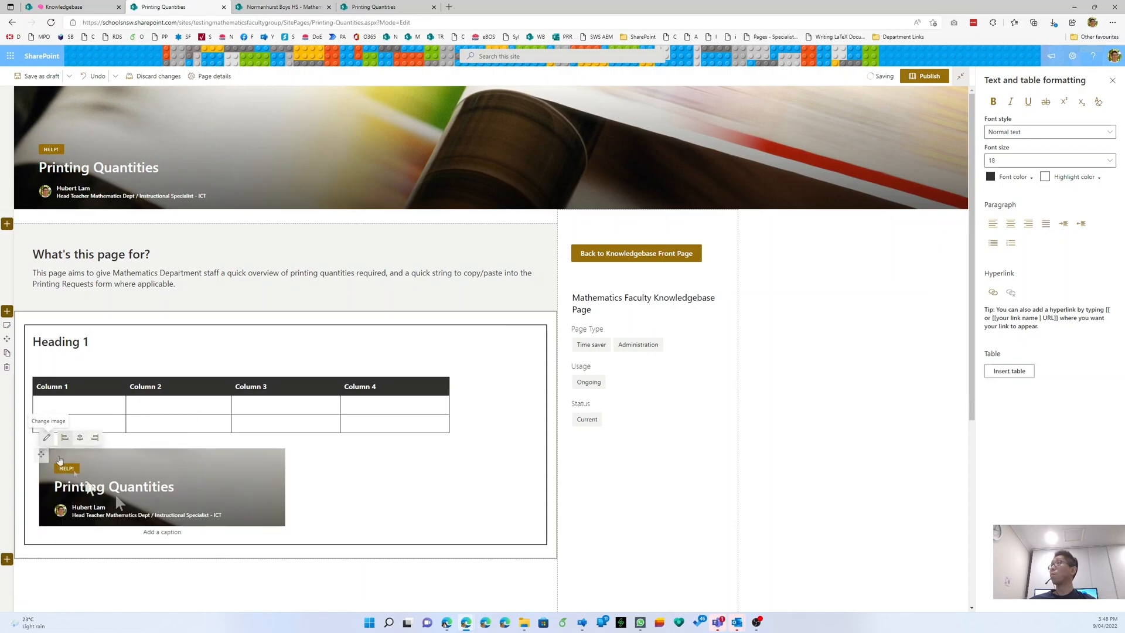
# - Caption the image 'See this picture' and publish the page
pyautogui.click(162, 533)
pyautogui.write('See this picture')
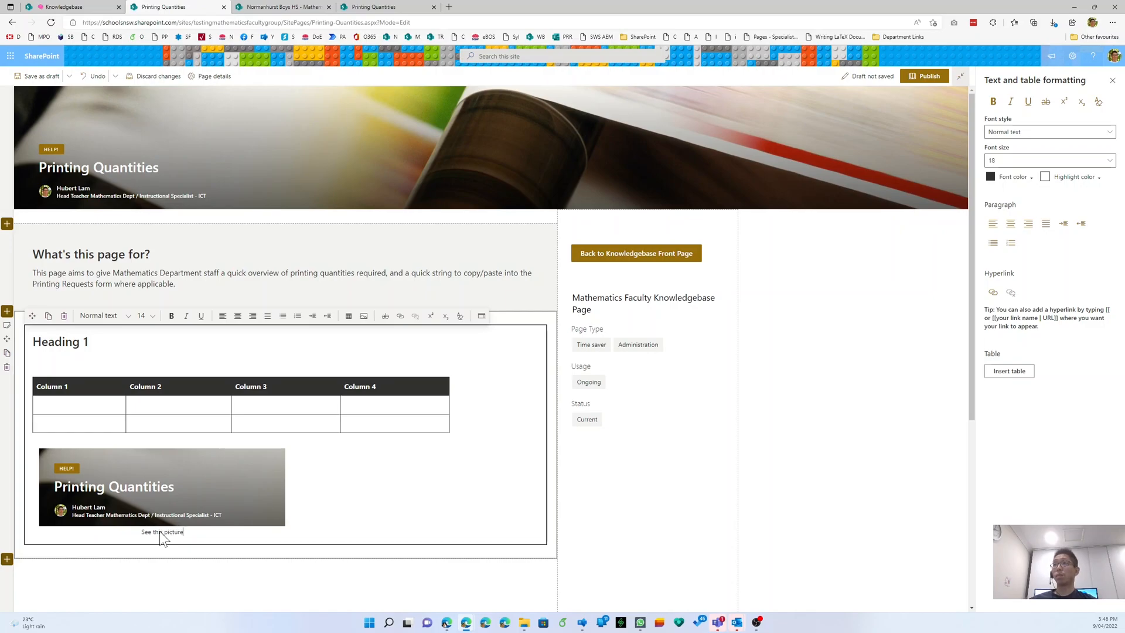
pyautogui.click(375, 473)
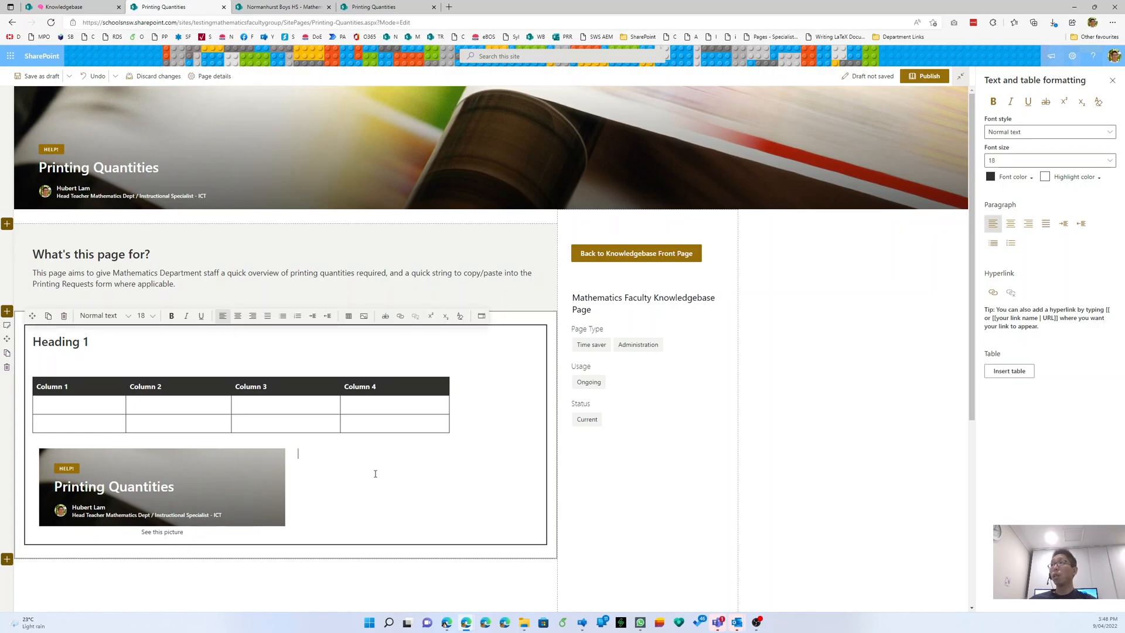
pyautogui.click(920, 79)
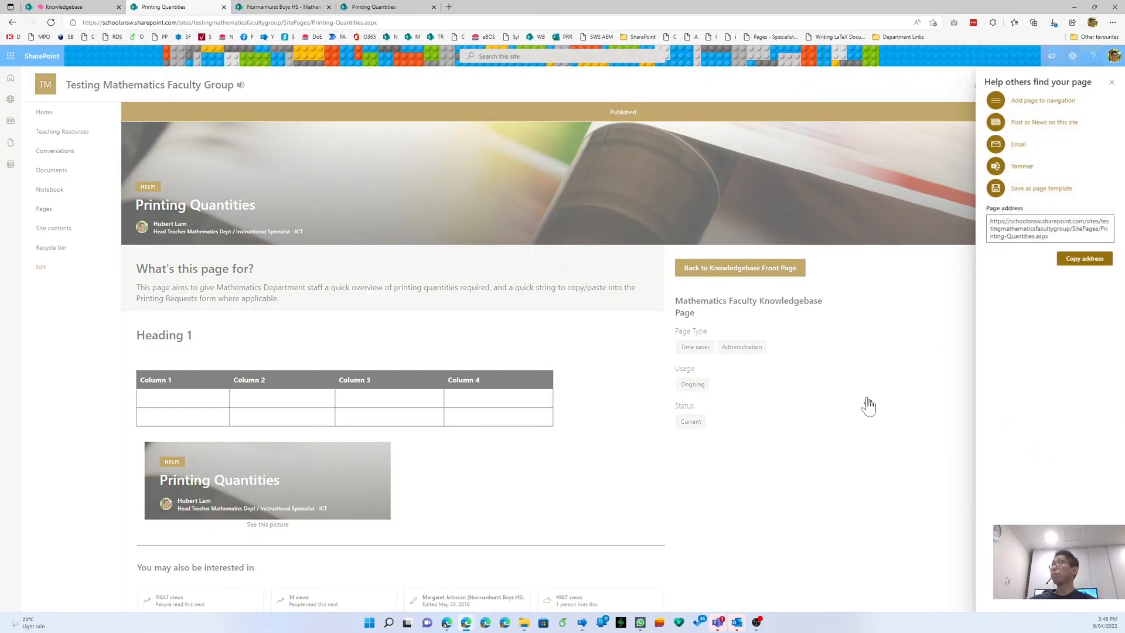
# - Switch off 'You may also be interested in' on the Printing Quantities page and republish
pyautogui.click(1111, 83)
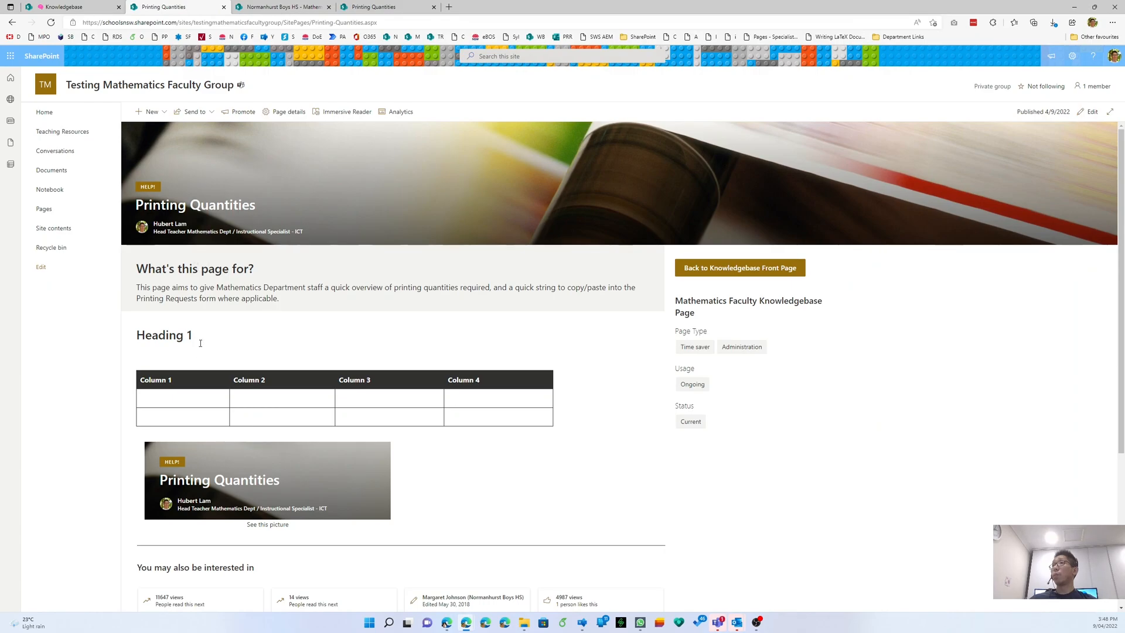
pyautogui.click(1090, 111)
pyautogui.scroll(-5, 128, 459)
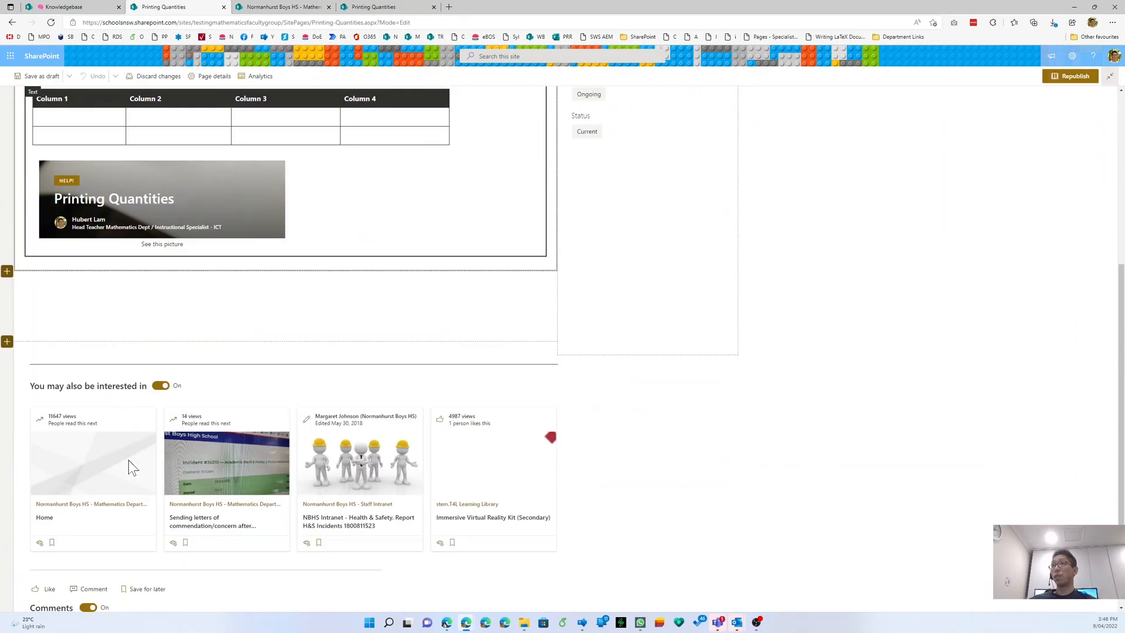
pyautogui.click(160, 360)
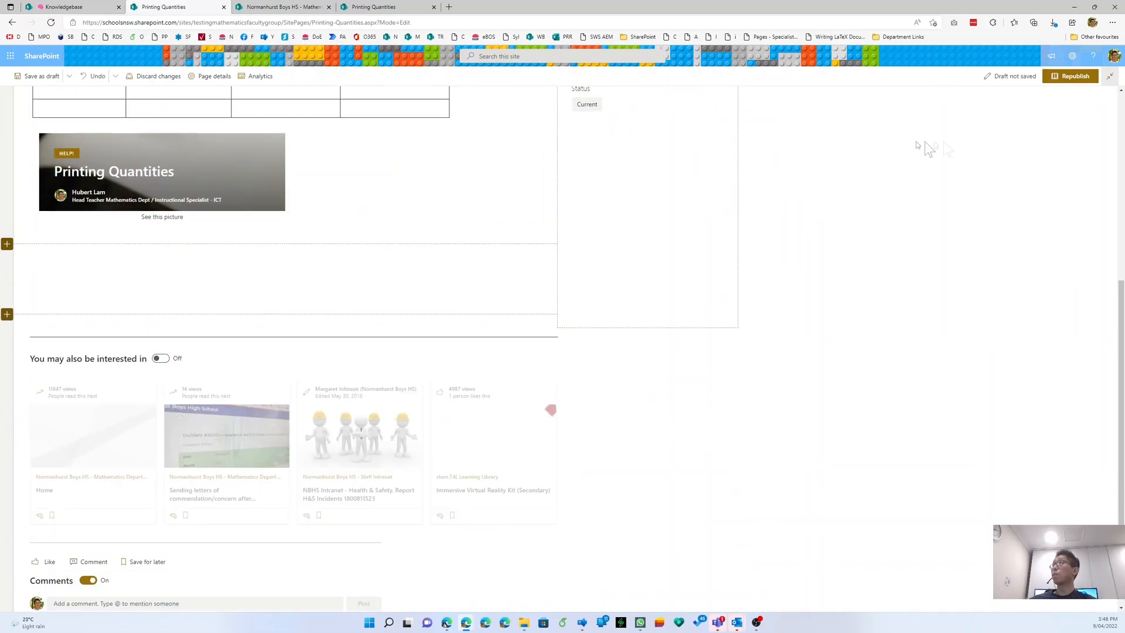
pyautogui.click(1067, 82)
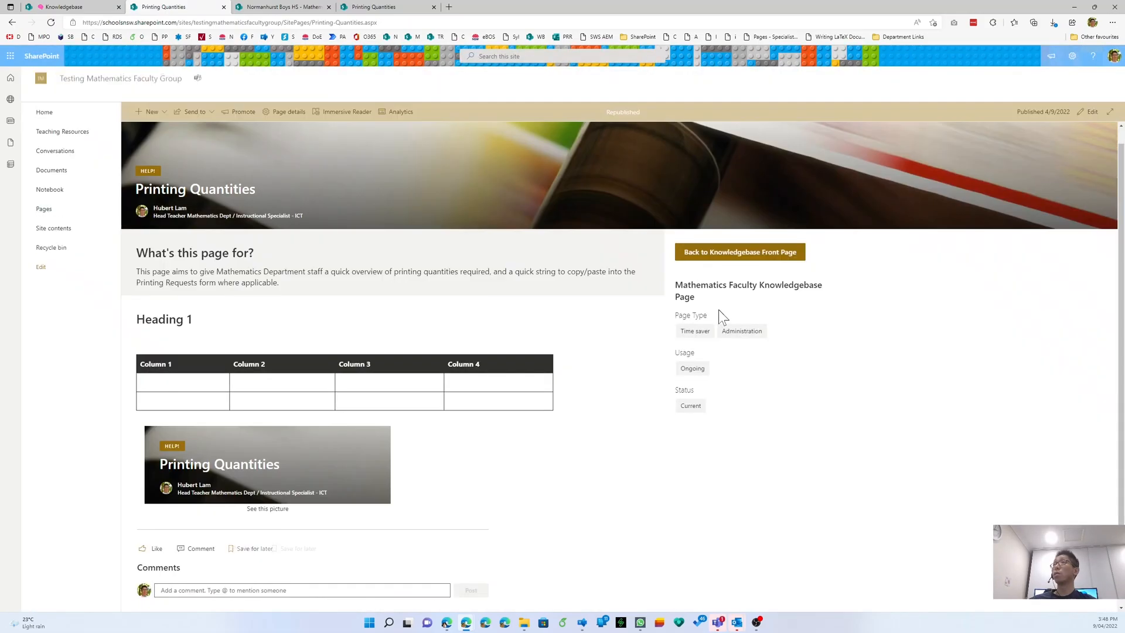
# - Edit the Knowledgebase page and expand its Administration section at the 'Some text here' block
pyautogui.click(82, 7)
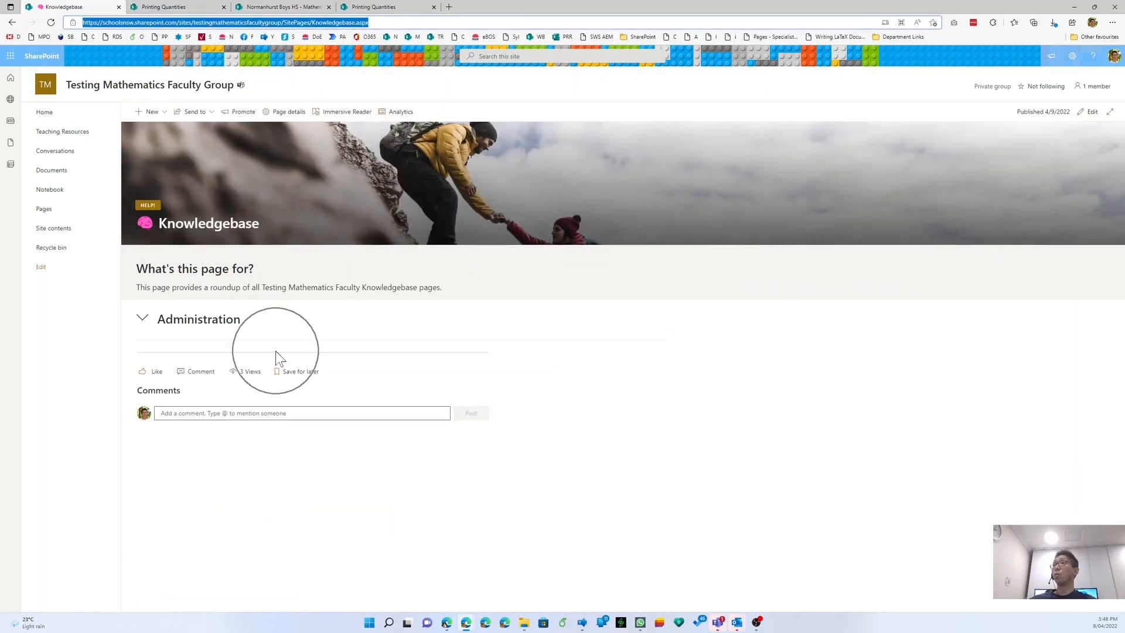
pyautogui.click(1091, 113)
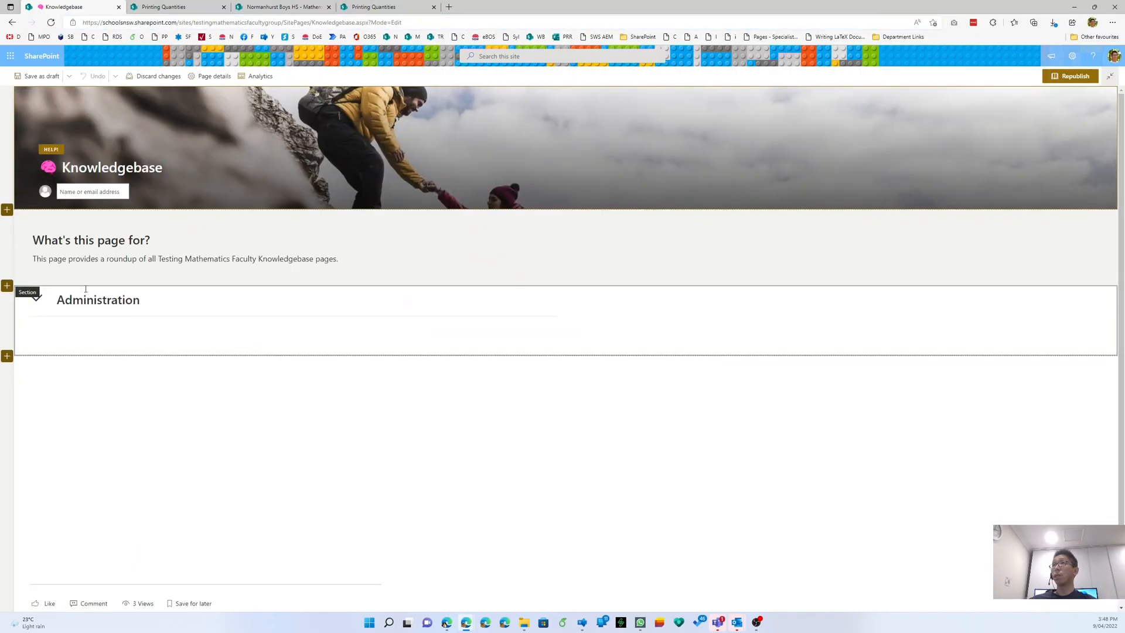
pyautogui.click(37, 303)
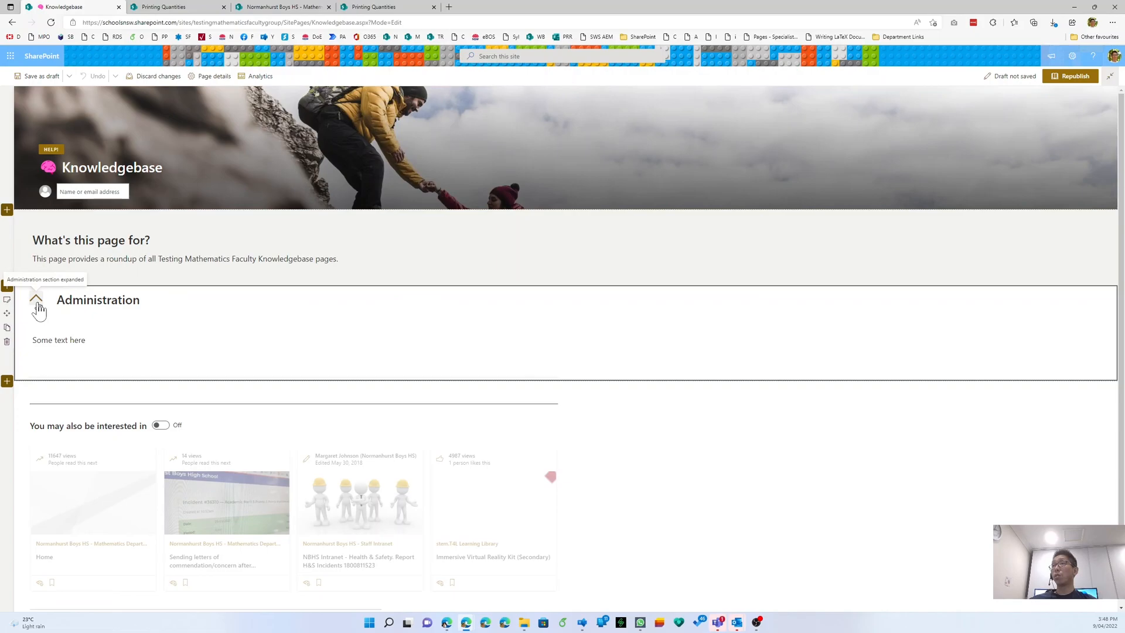
pyautogui.click(40, 340)
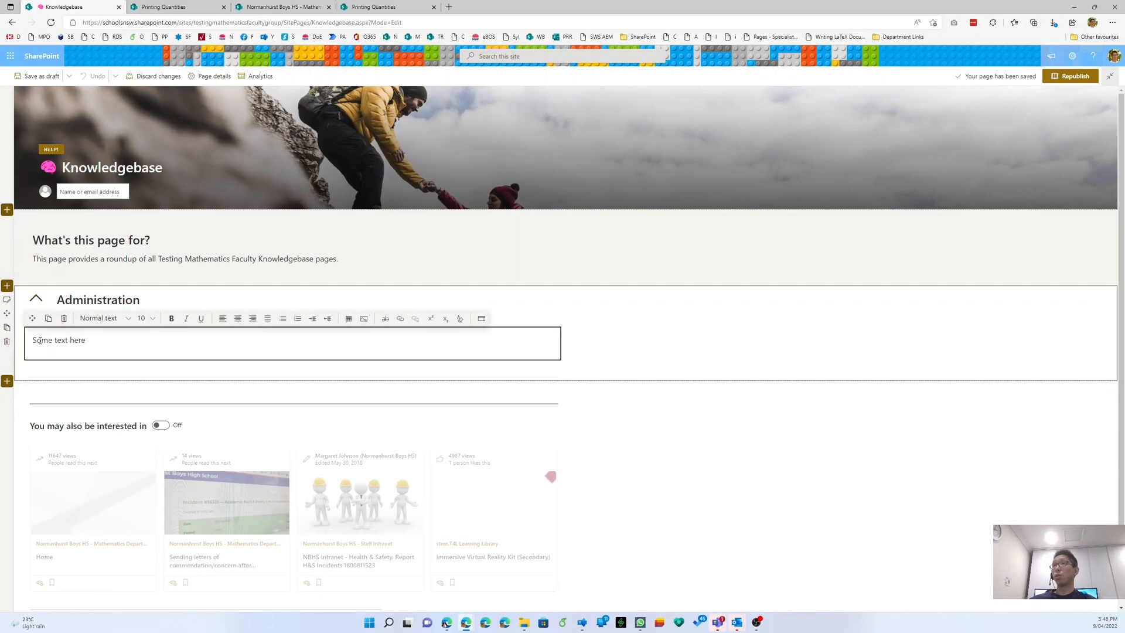
# - Insert a Highlighted content web part below the text, titled 'Administration pages'
pyautogui.click(188, 370)
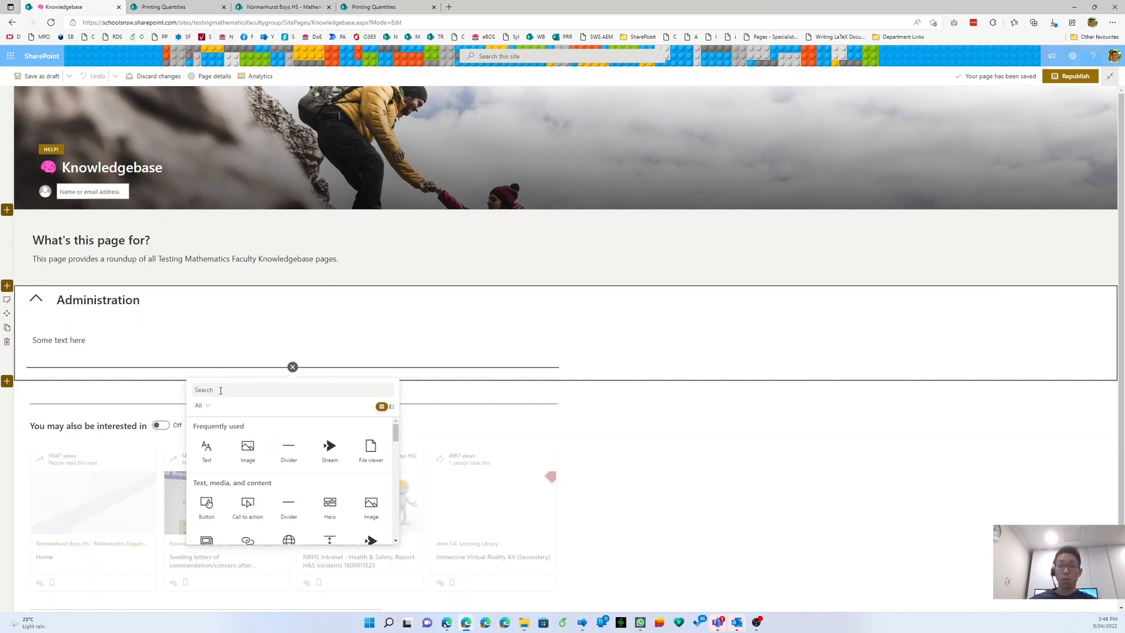
pyautogui.write('highlighted')
pyautogui.click(204, 456)
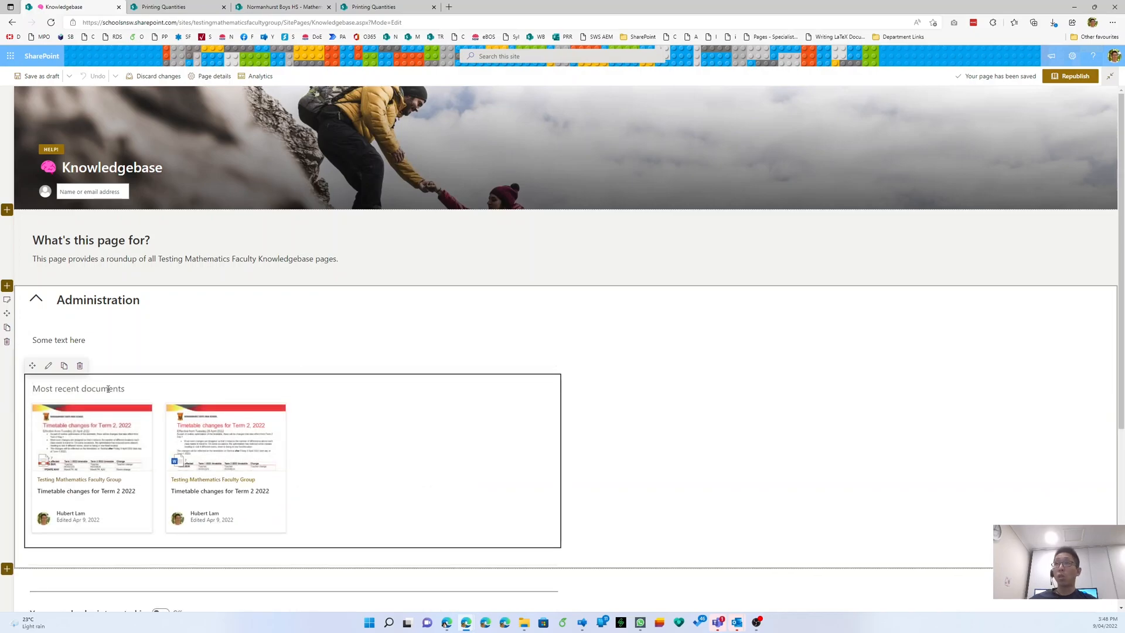
pyautogui.write('Administration pages')
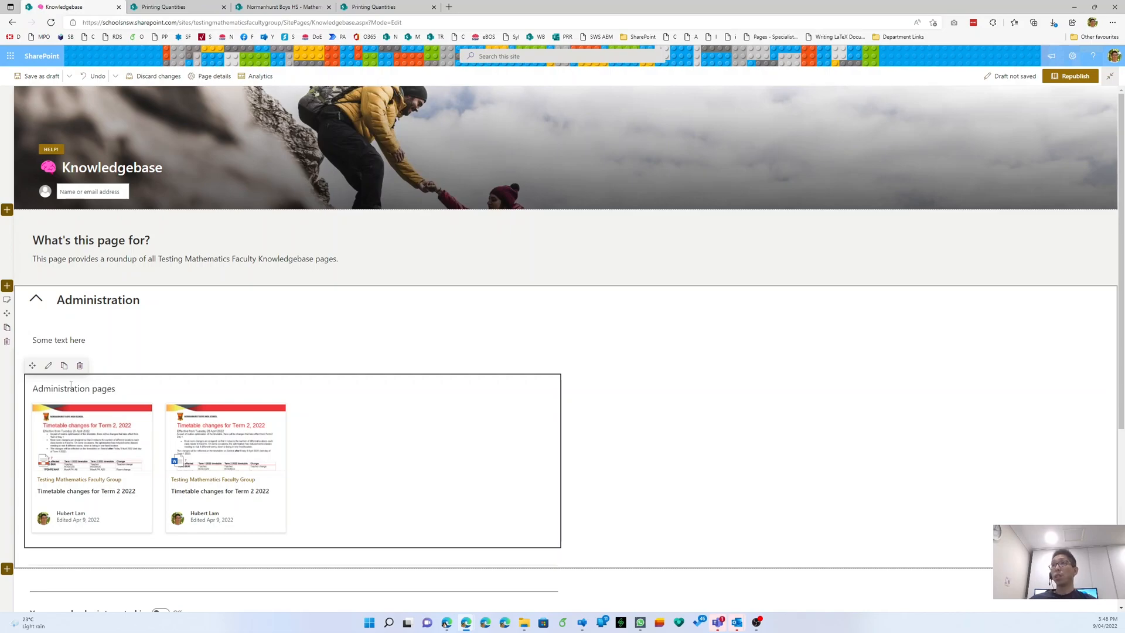
# - Set the Administration pages block's source to The page library on this site
pyautogui.click(48, 366)
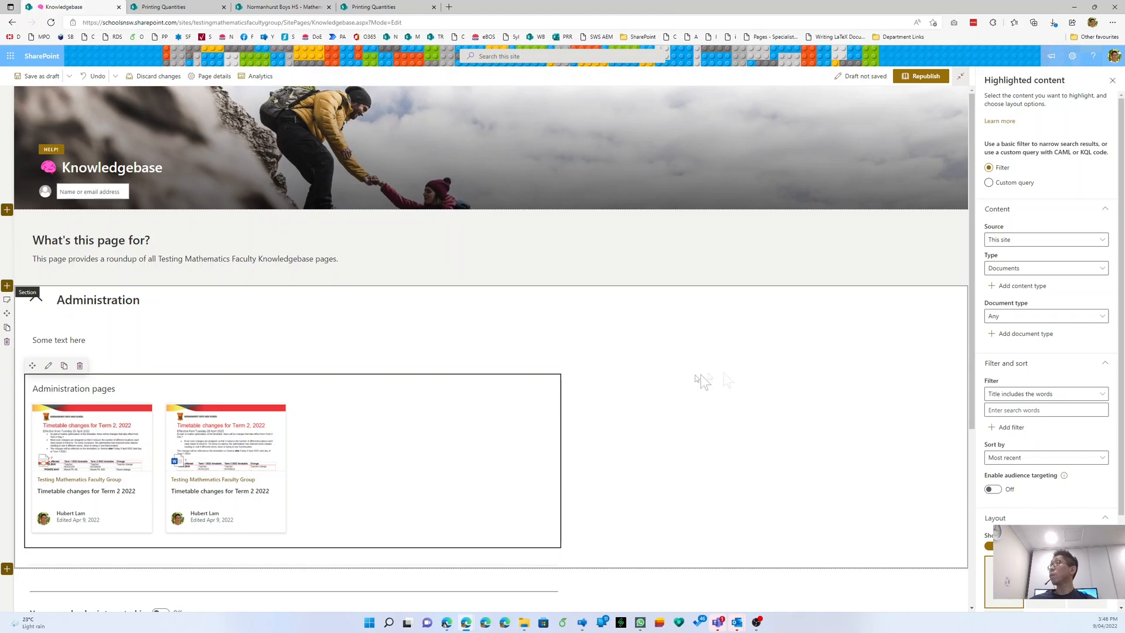
pyautogui.click(1028, 242)
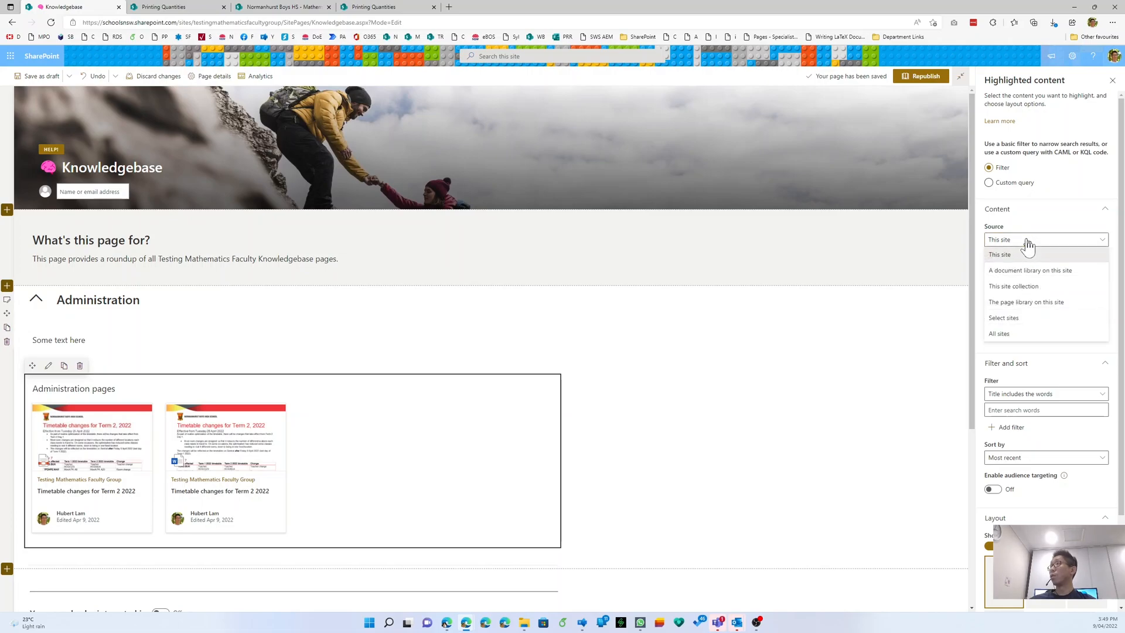
pyautogui.click(1028, 241)
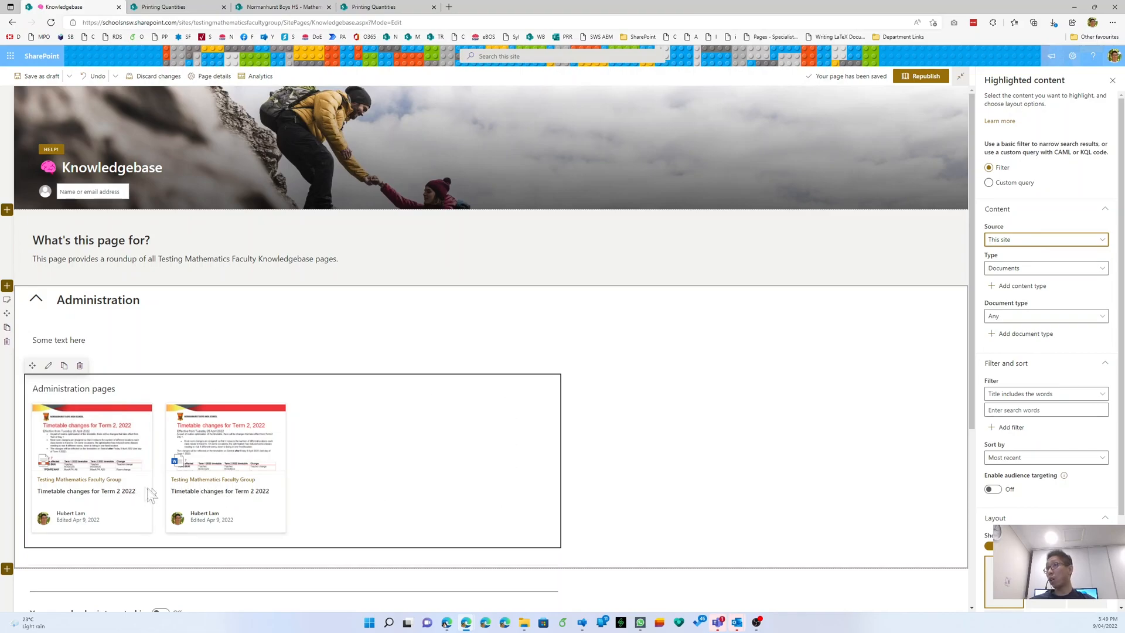
pyautogui.click(1053, 242)
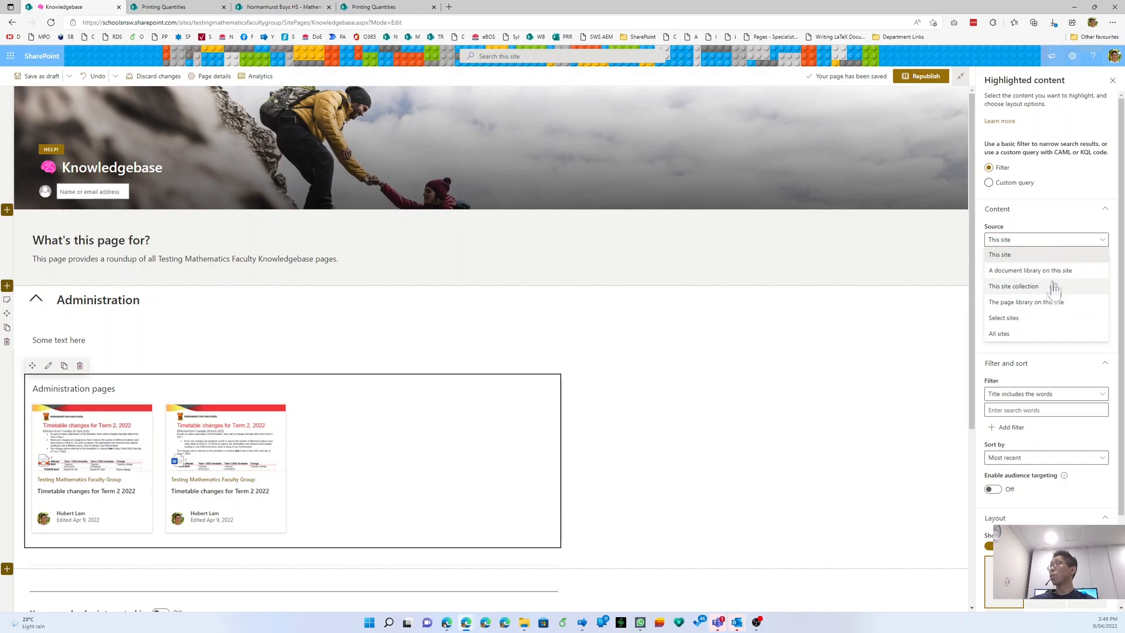
pyautogui.click(1053, 306)
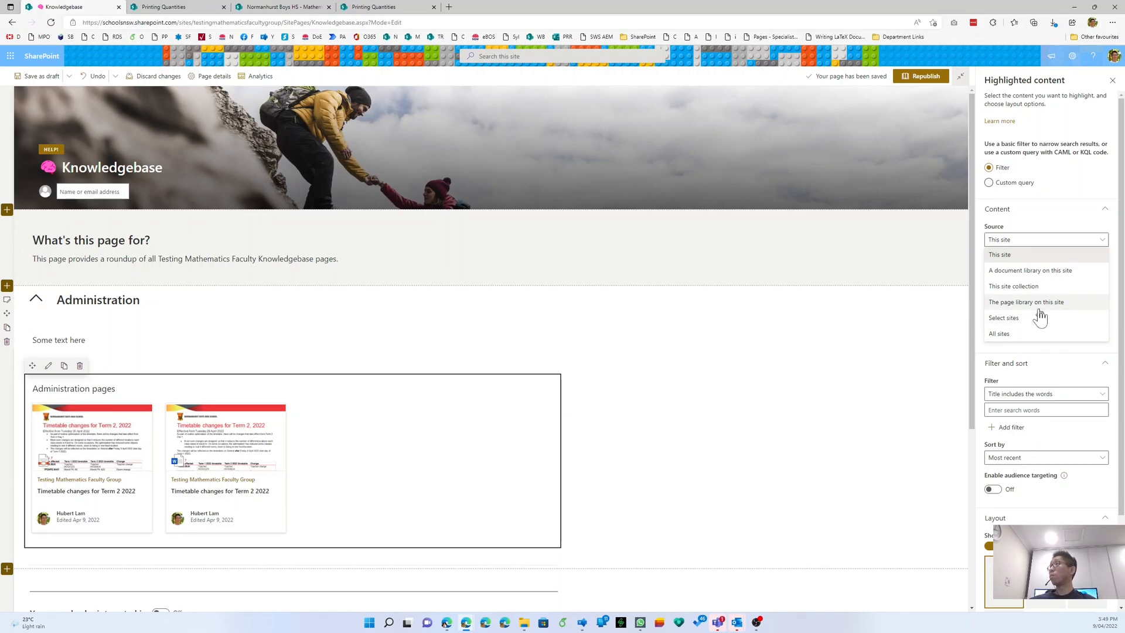
# - Keep the type as Pages and filter by page property Page Type equals Administration
pyautogui.click(1039, 305)
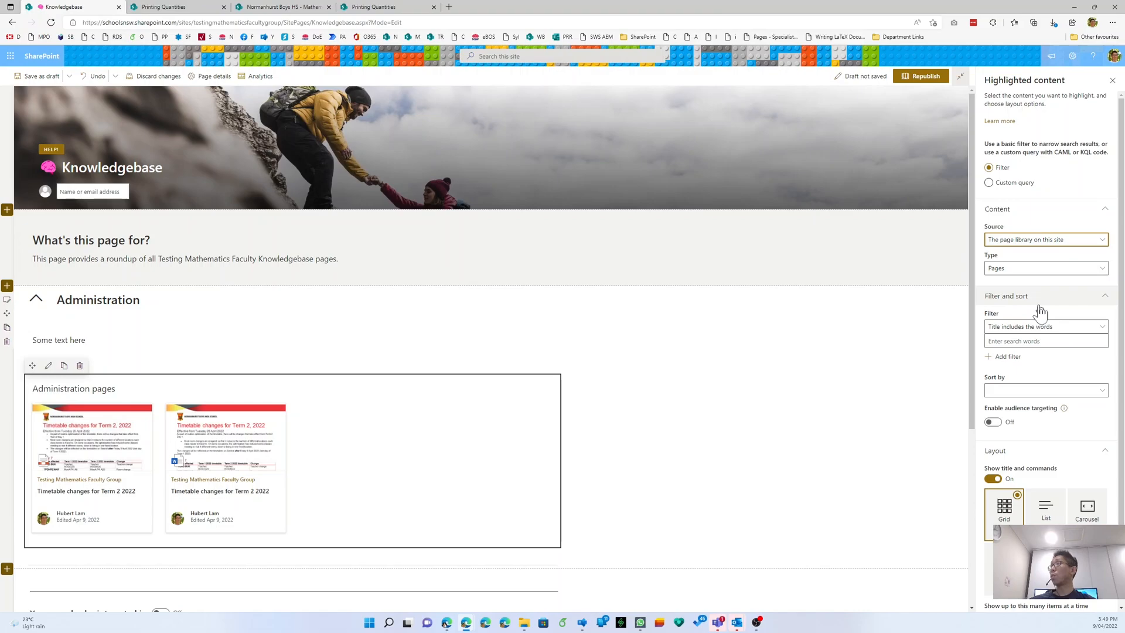
pyautogui.click(1033, 269)
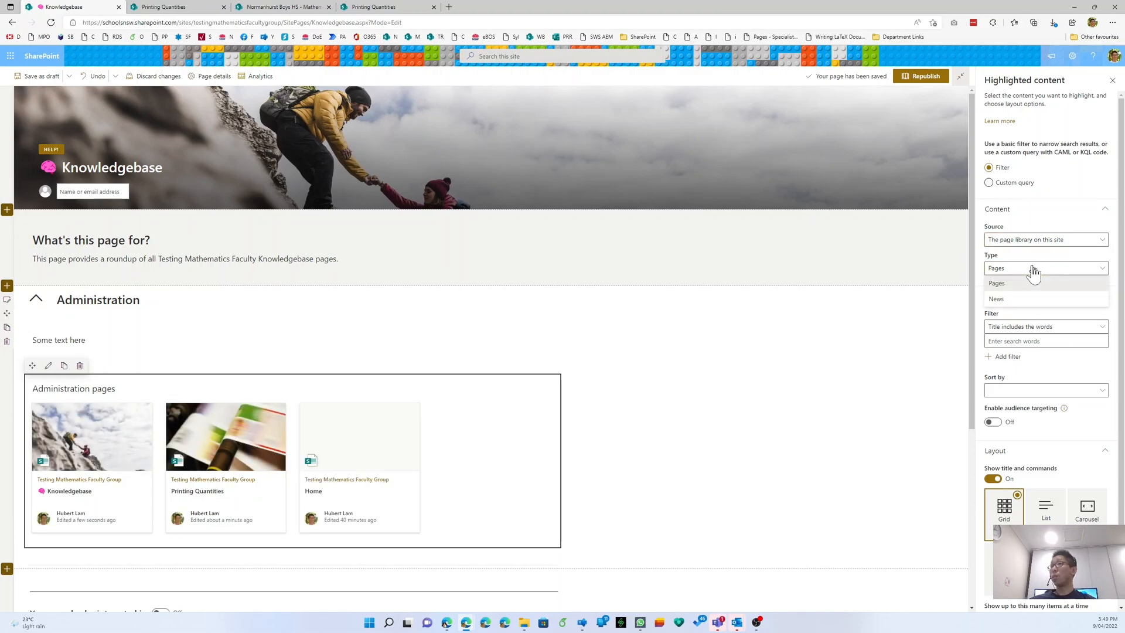
pyautogui.click(1033, 272)
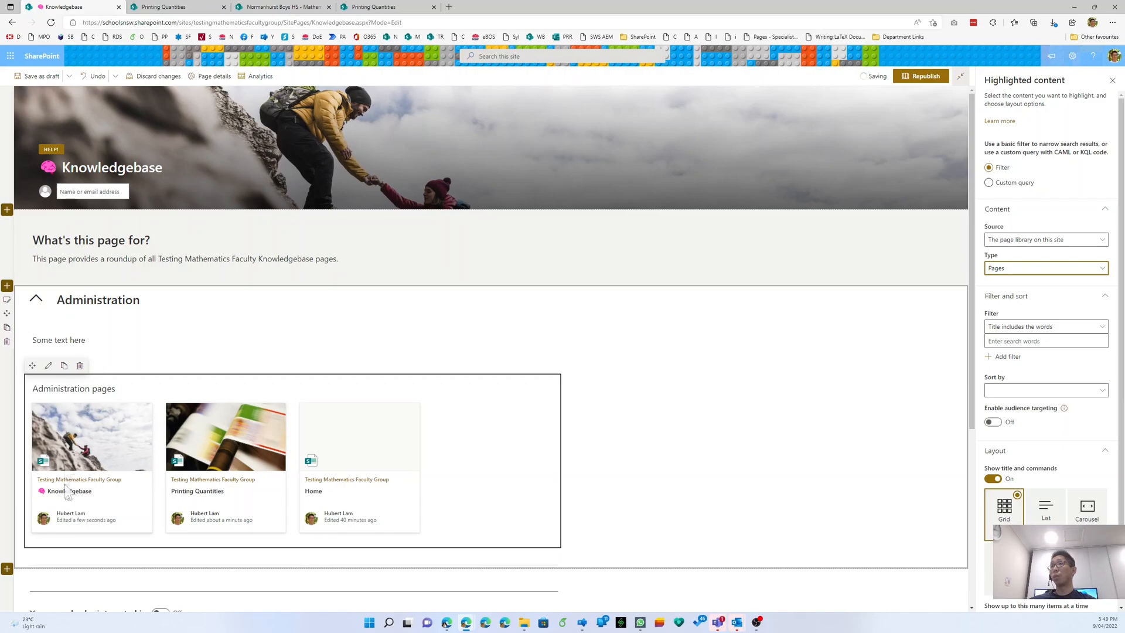
pyautogui.click(1026, 328)
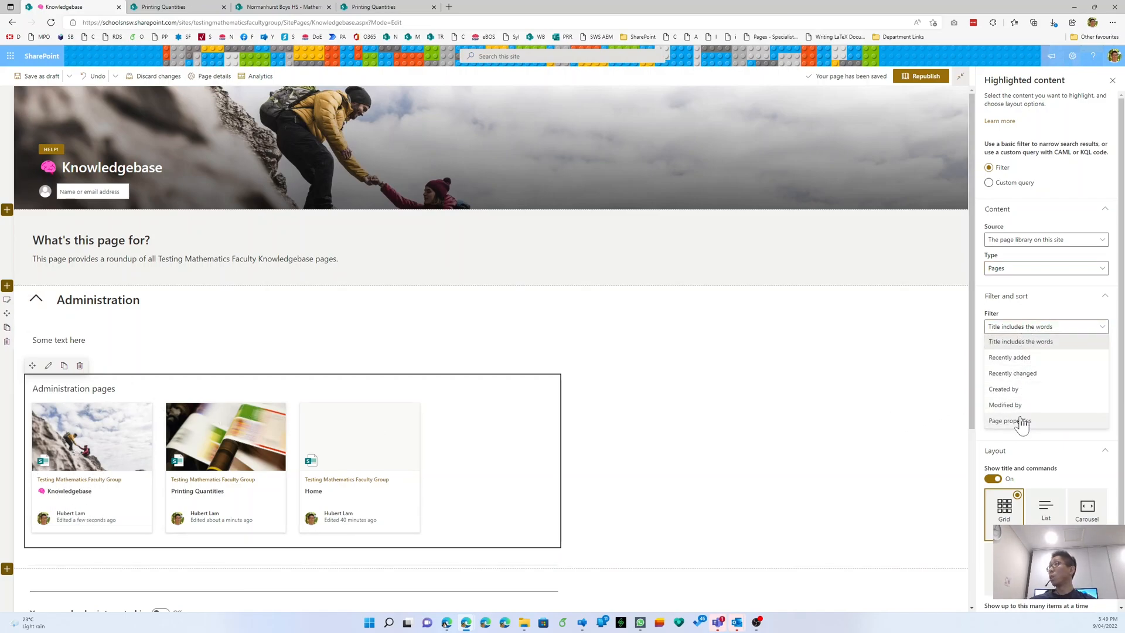
pyautogui.click(1021, 421)
pyautogui.click(1021, 355)
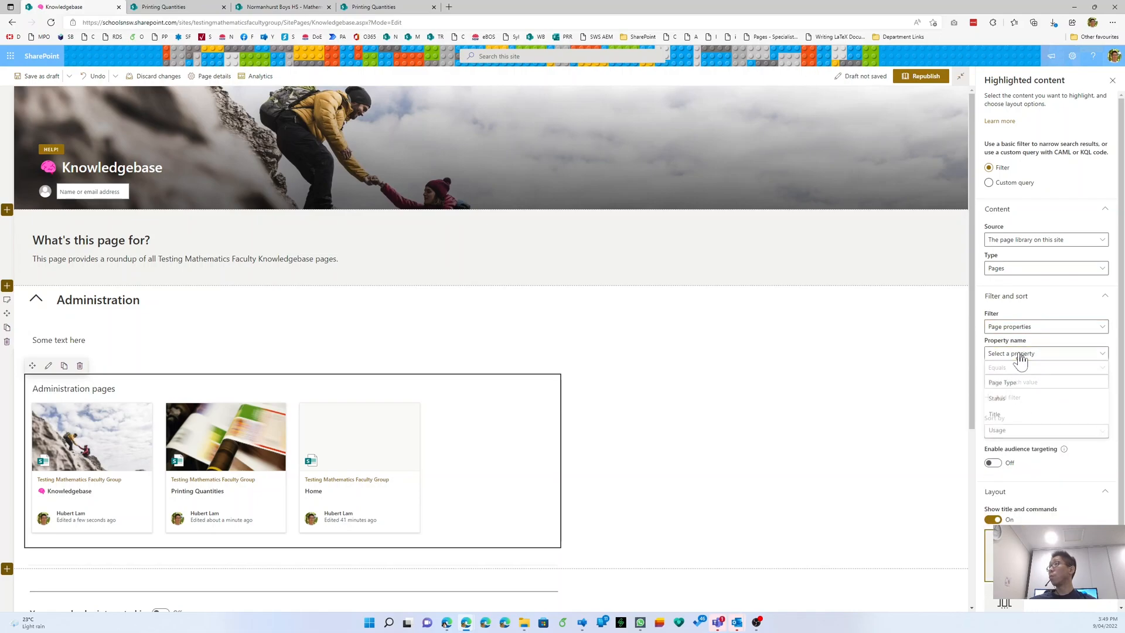
pyautogui.click(1018, 384)
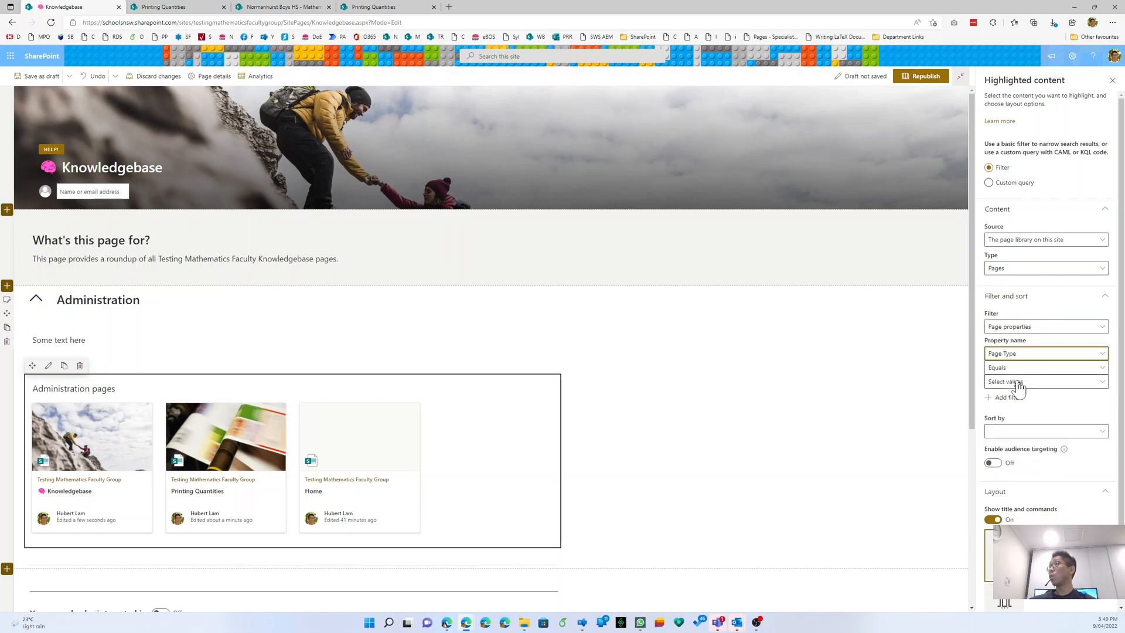
pyautogui.click(1019, 381)
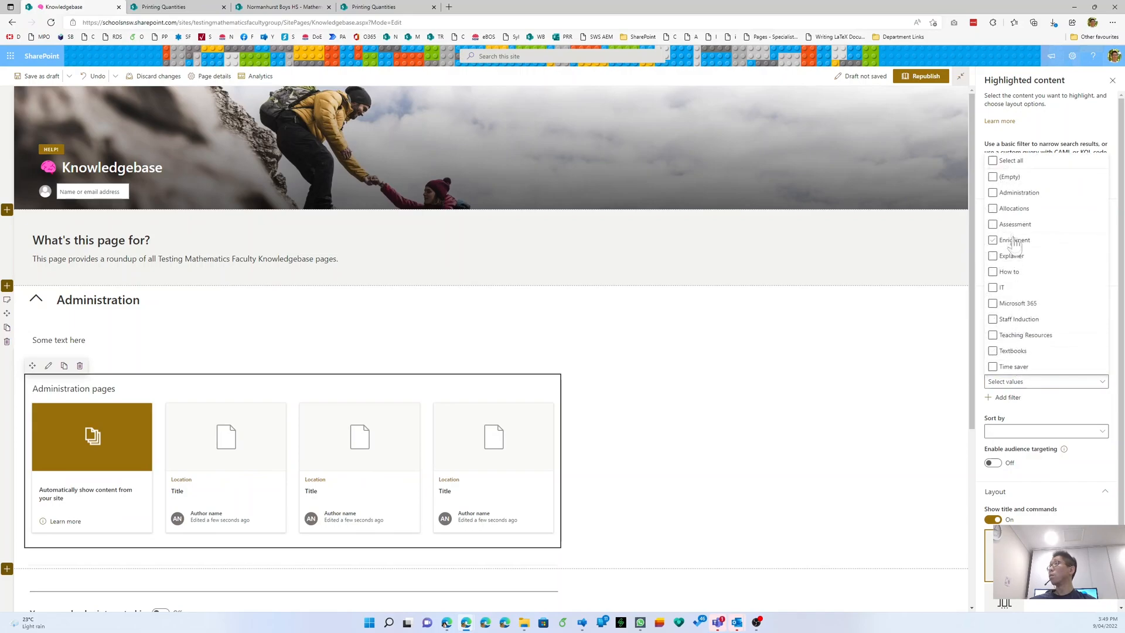
pyautogui.click(999, 195)
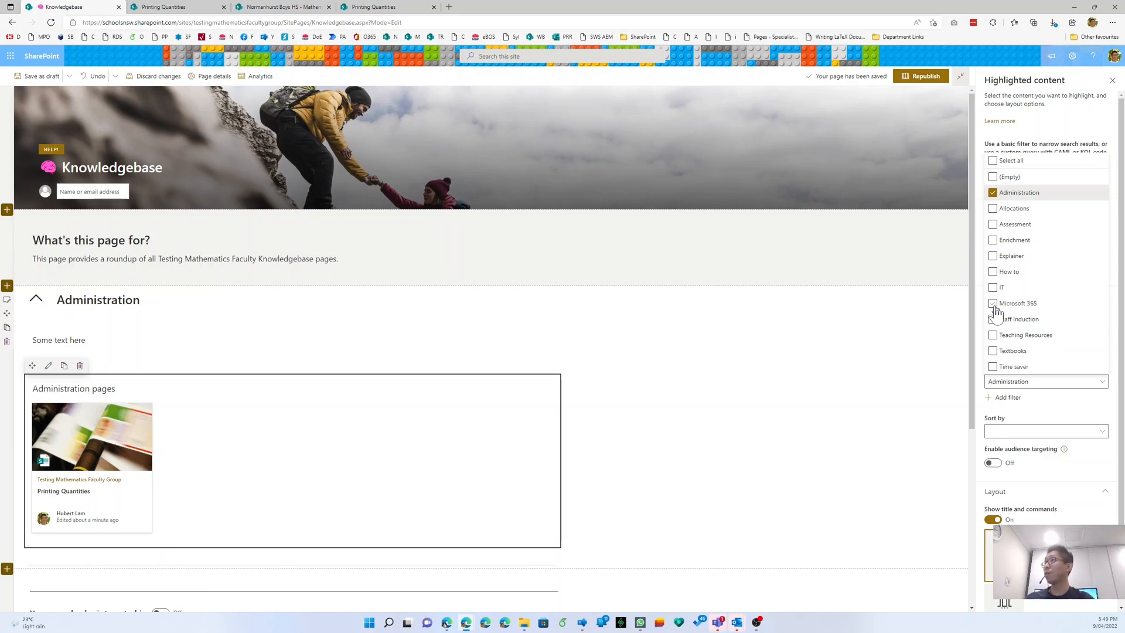
pyautogui.click(1064, 432)
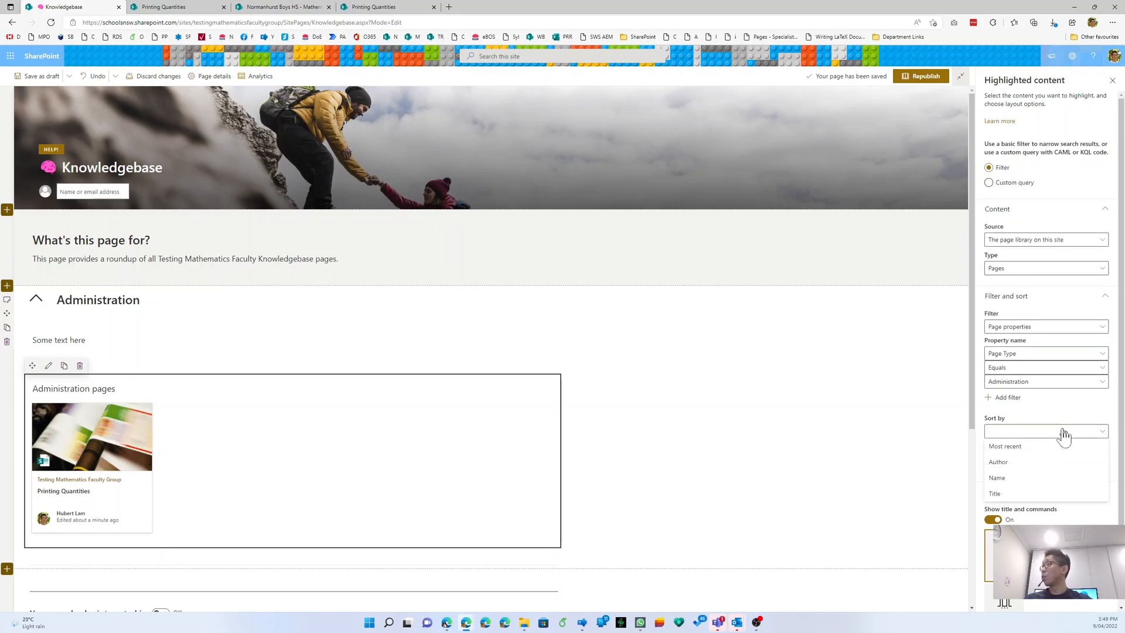
# - Sort the Administration pages roundup by Title
pyautogui.click(1035, 495)
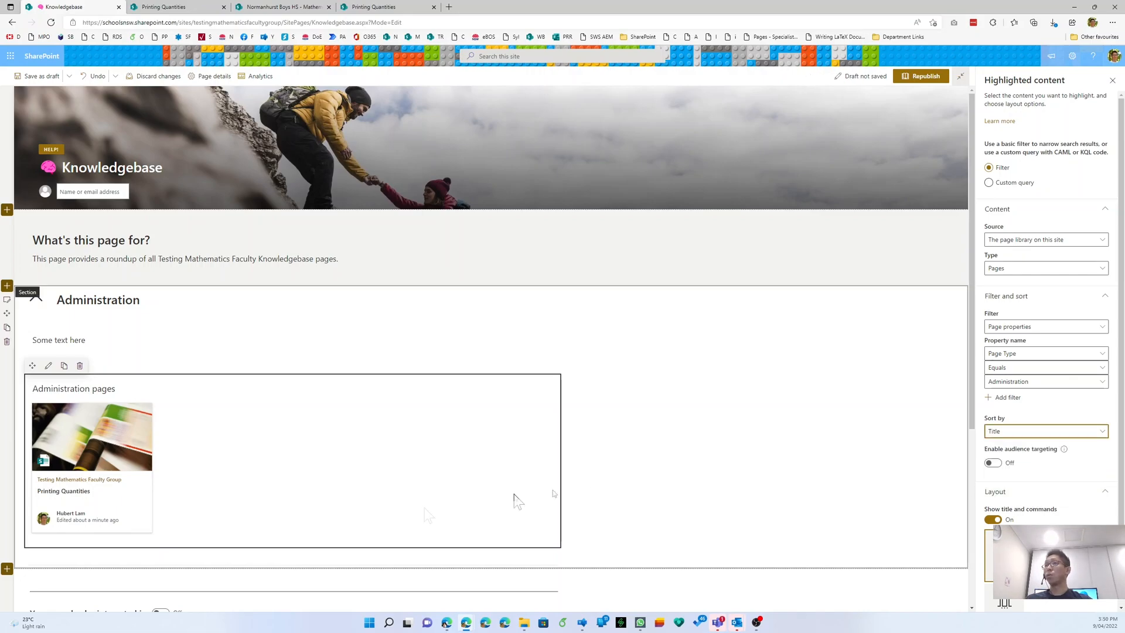
pyautogui.press('ctrl')
pyautogui.press('ctrl')
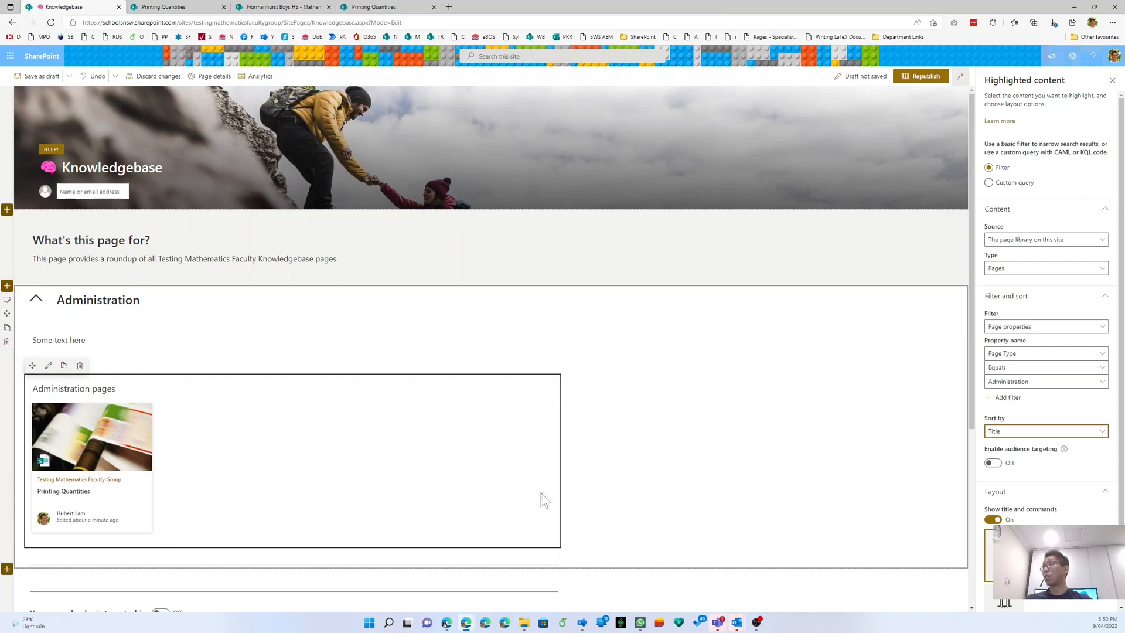
pyautogui.scroll(-2, 1025, 481)
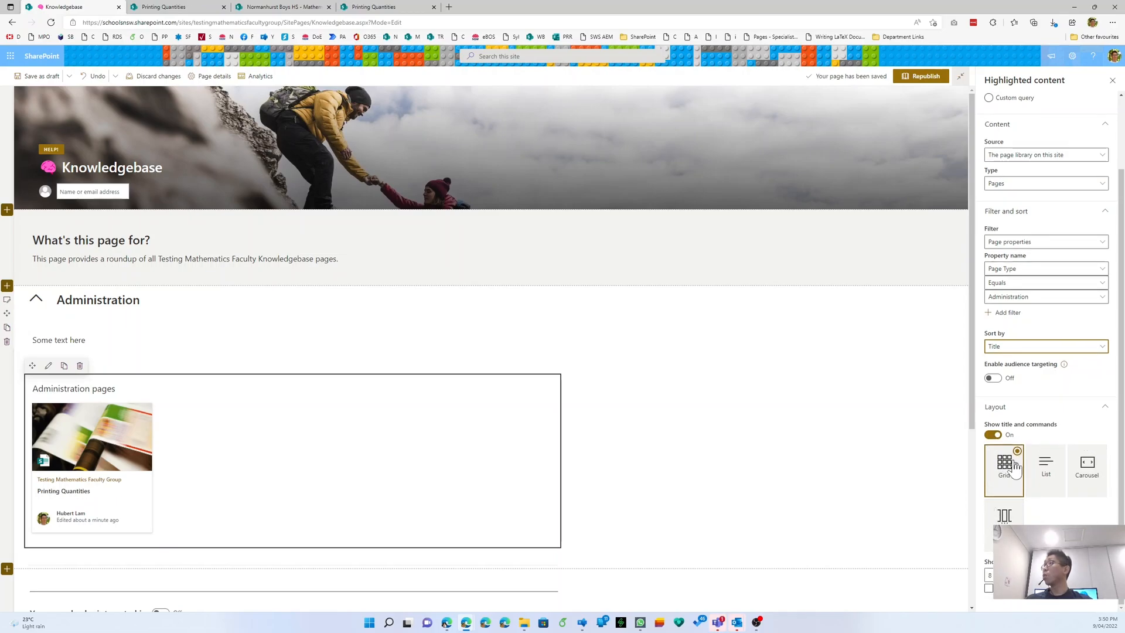
# - Preview List, Carousel and Filmstrip layouts, then settle on Grid with the extra option ticked
pyautogui.click(1050, 467)
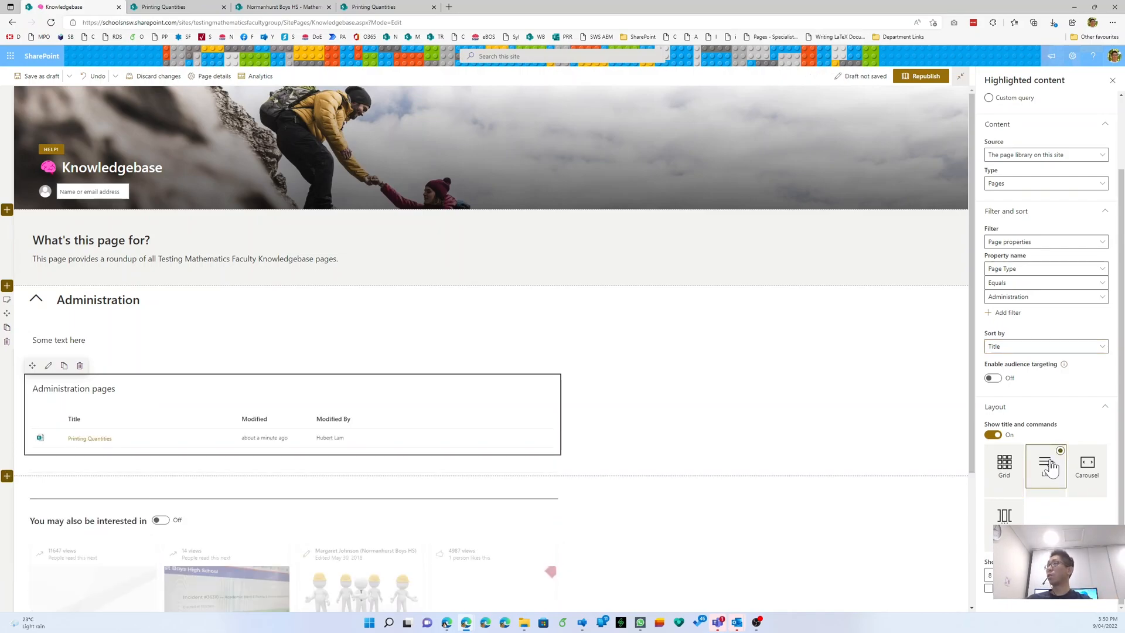
pyautogui.click(1087, 466)
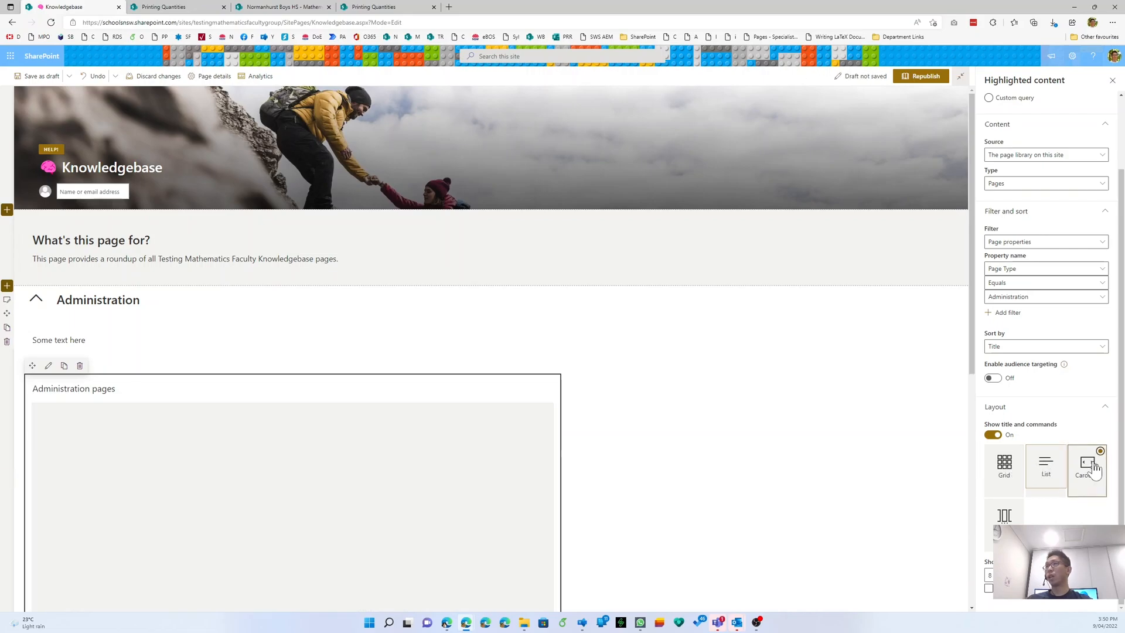
pyautogui.scroll(-4, 657, 458)
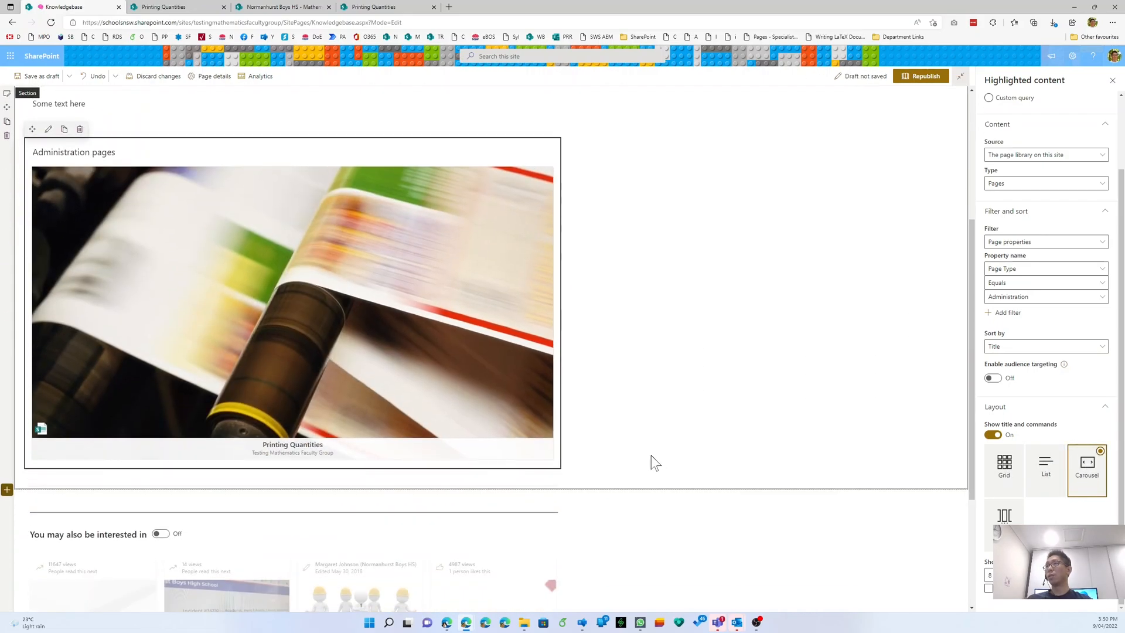
pyautogui.click(1006, 515)
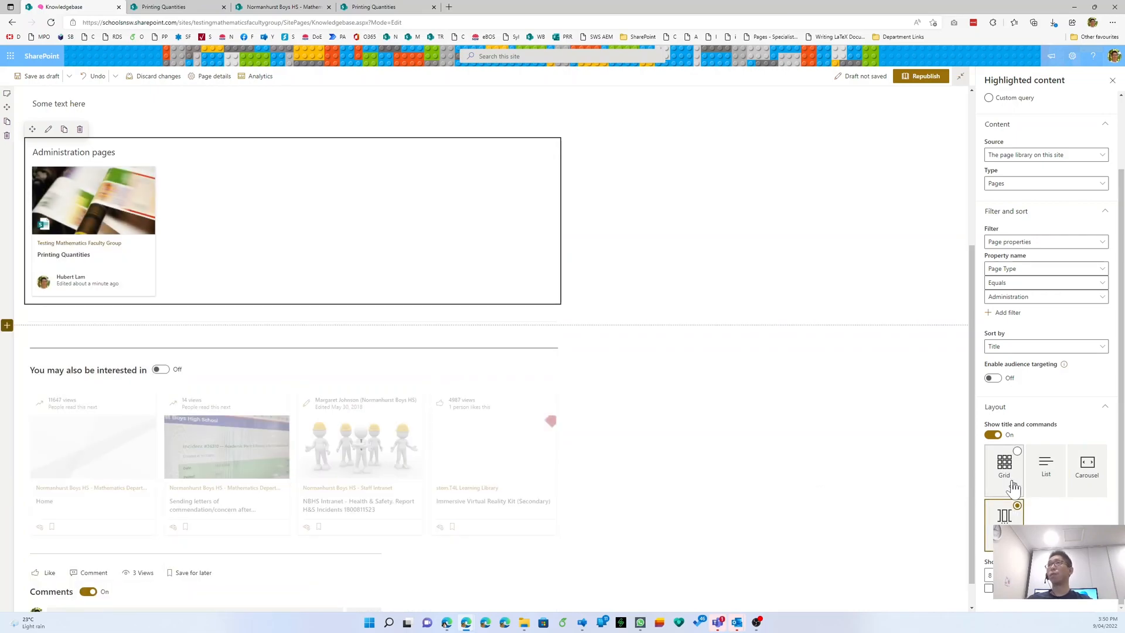
pyautogui.click(1013, 487)
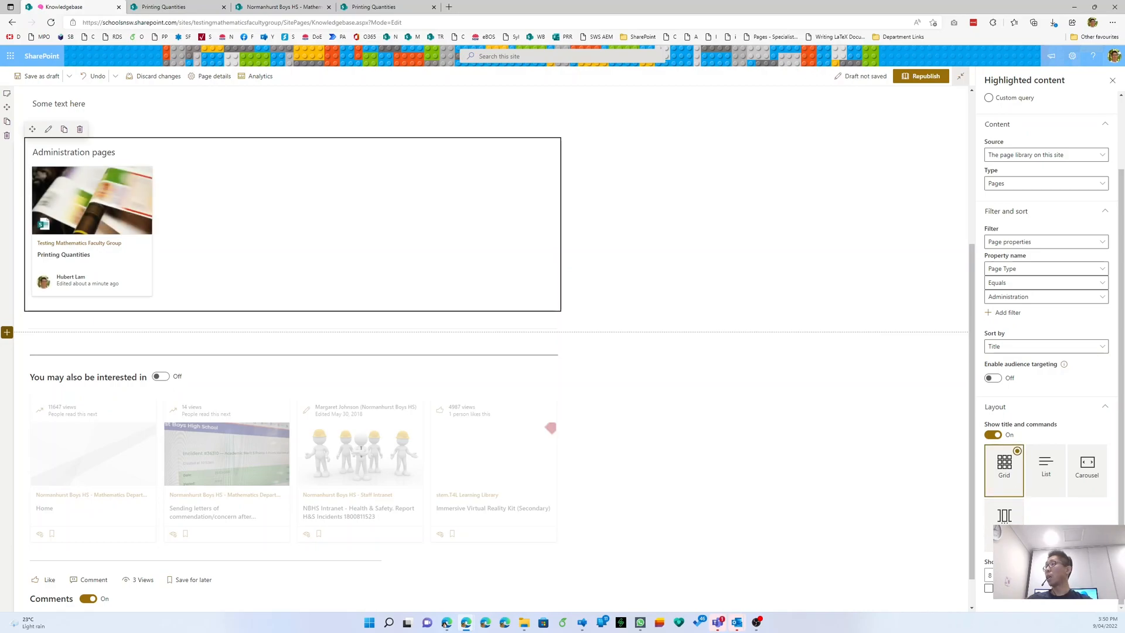
pyautogui.click(1002, 596)
# - Republish the Knowledgebase page, check the Administration section, and go to the Printing Quantities tab
pyautogui.click(922, 76)
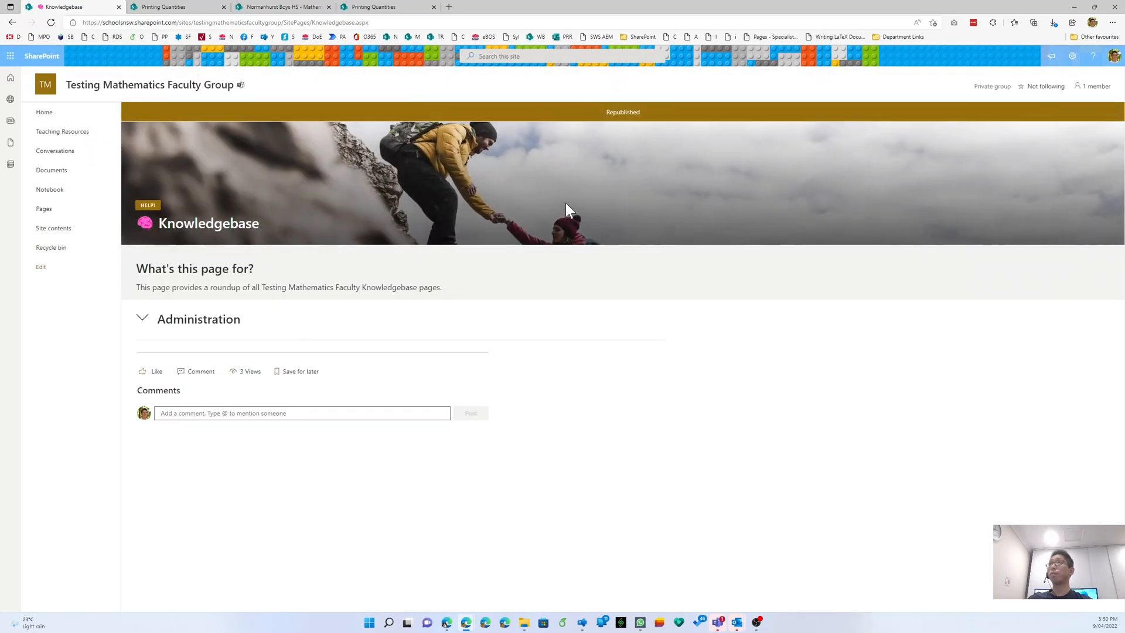
pyautogui.click(141, 319)
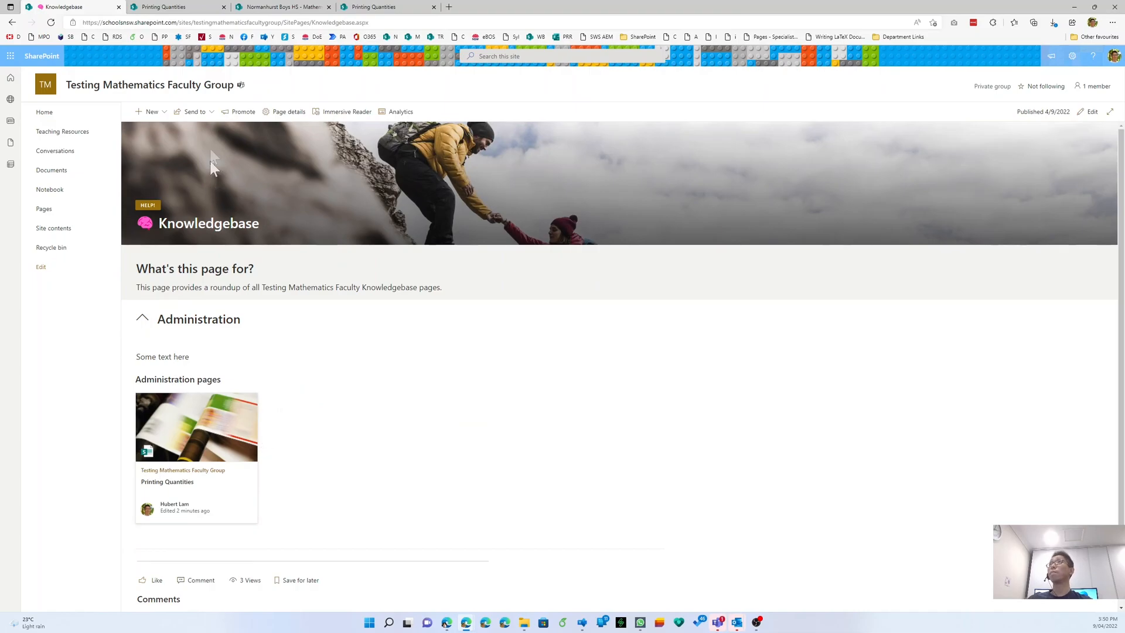
pyautogui.click(200, 10)
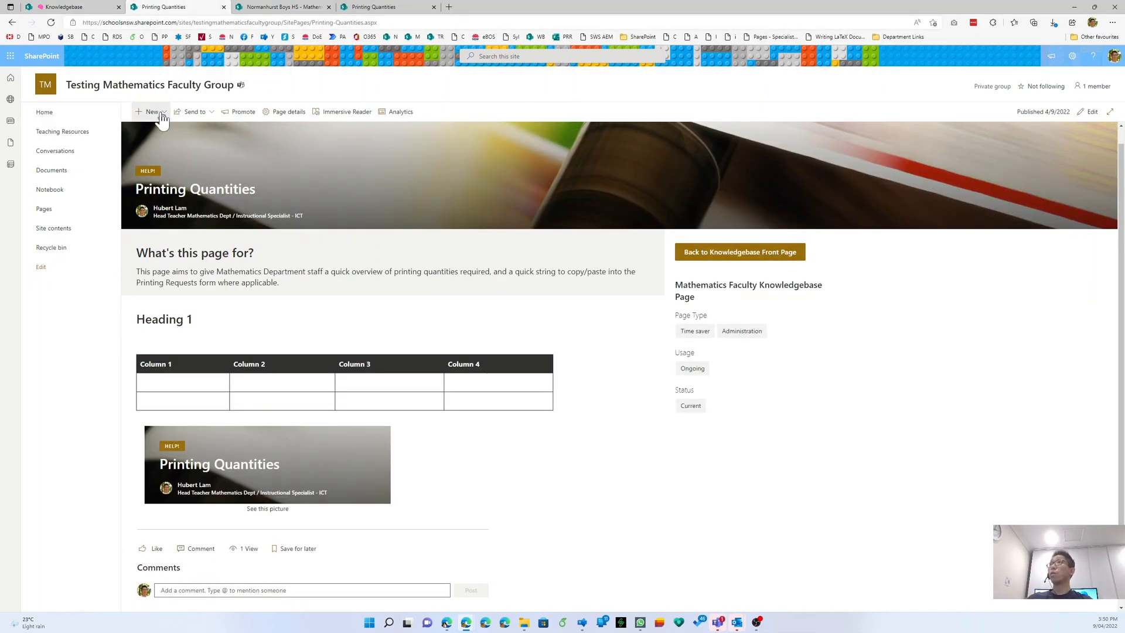
# - Discard the unsaved edits on the department's Printing Quantities page, then go back to the test group's copy
pyautogui.click(374, 7)
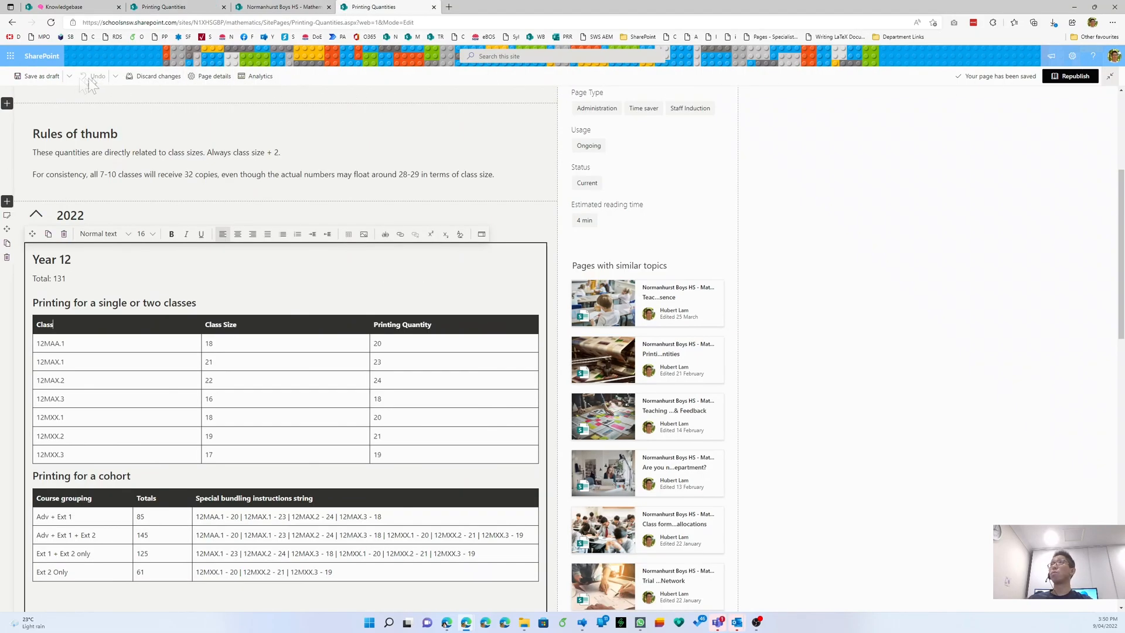
pyautogui.click(155, 77)
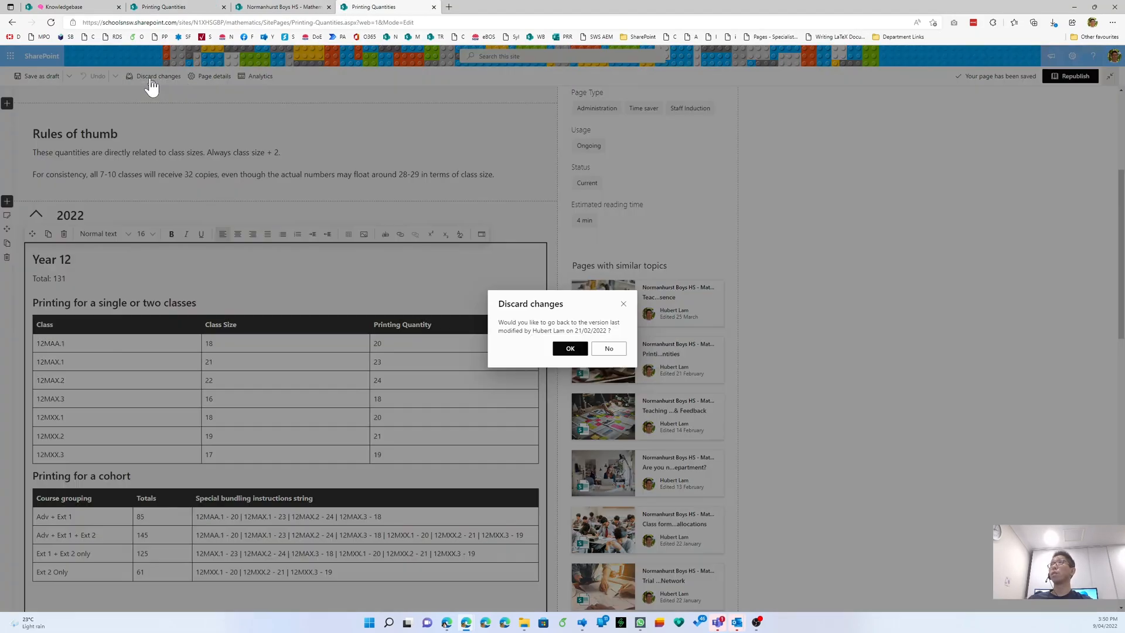
pyautogui.click(559, 350)
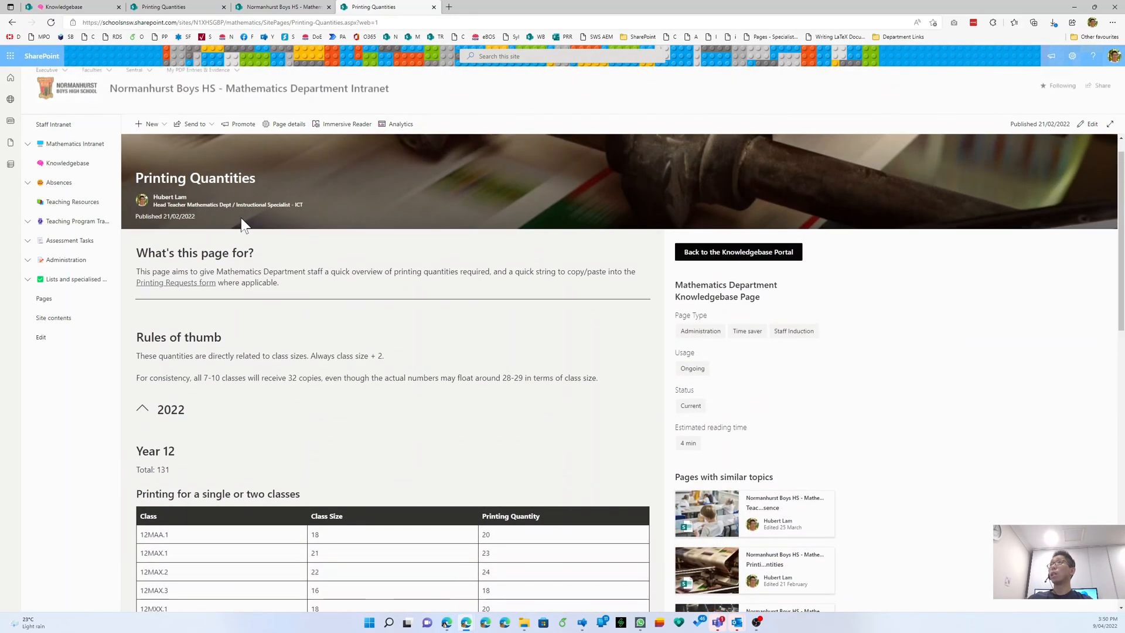
pyautogui.scroll(-4, 870, 462)
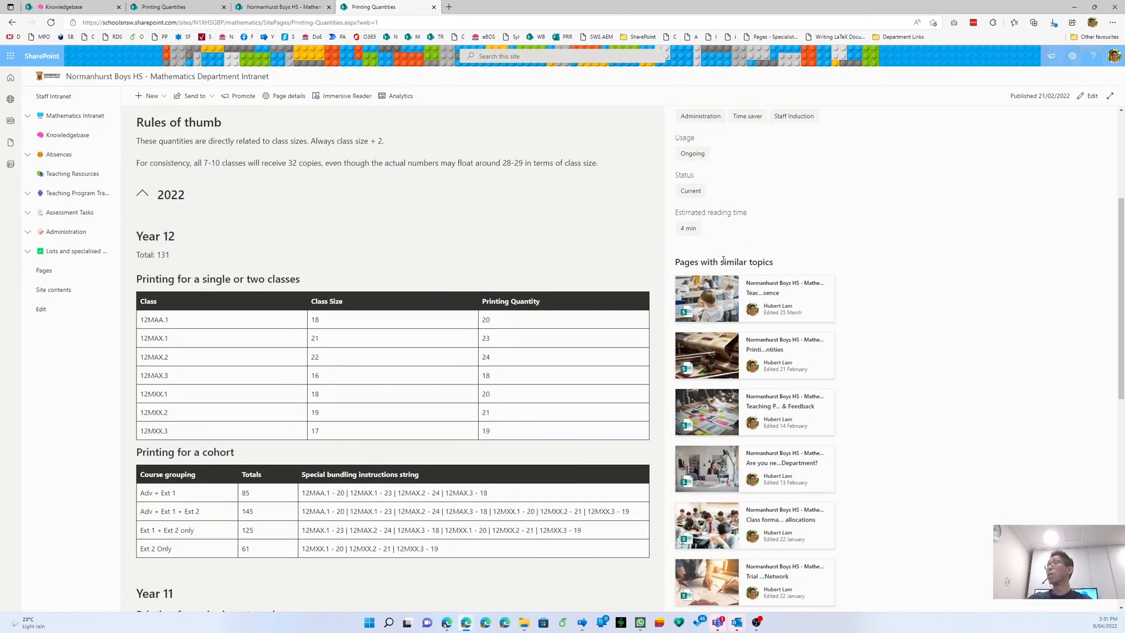
pyautogui.click(203, 5)
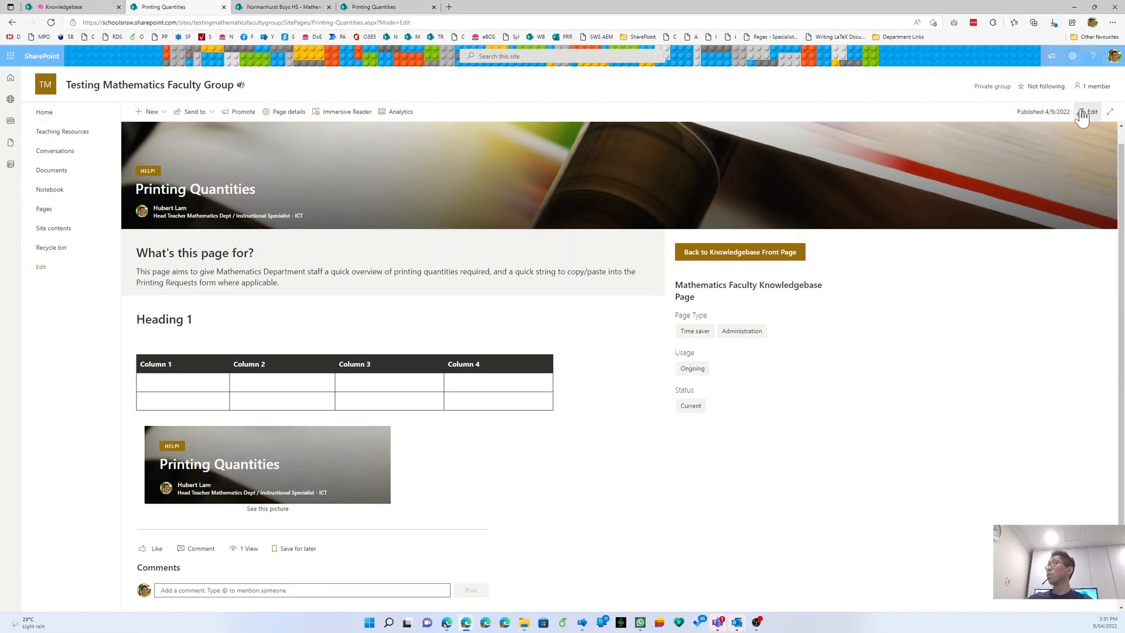
# - Add a divider and a Highlighted content web part titled 'Related pages' to the side column
pyautogui.click(1082, 116)
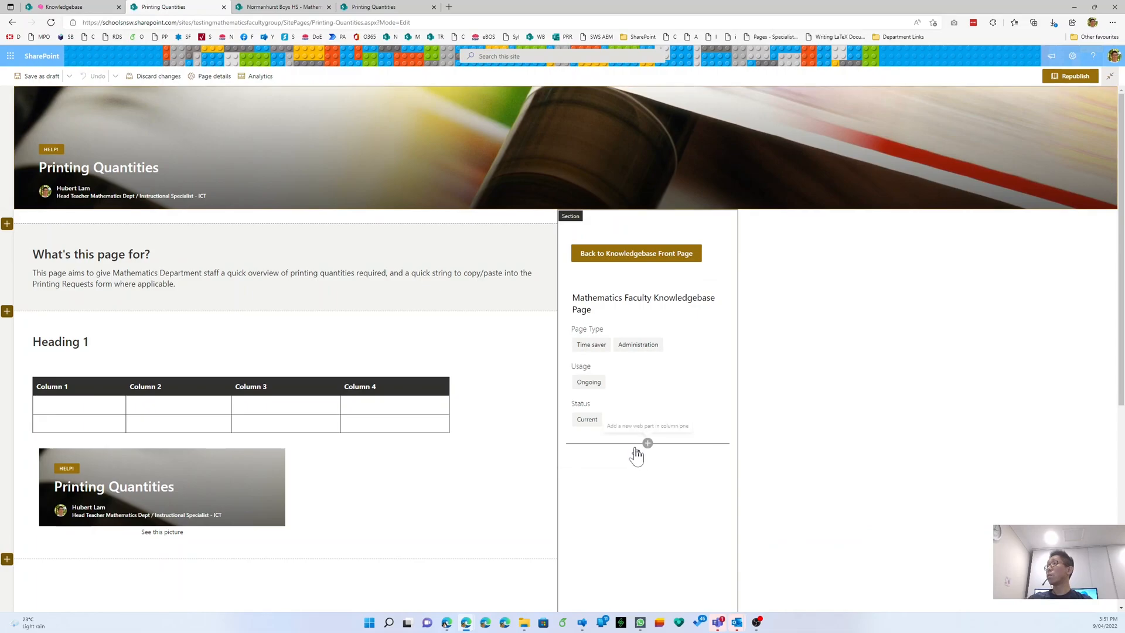
pyautogui.click(646, 444)
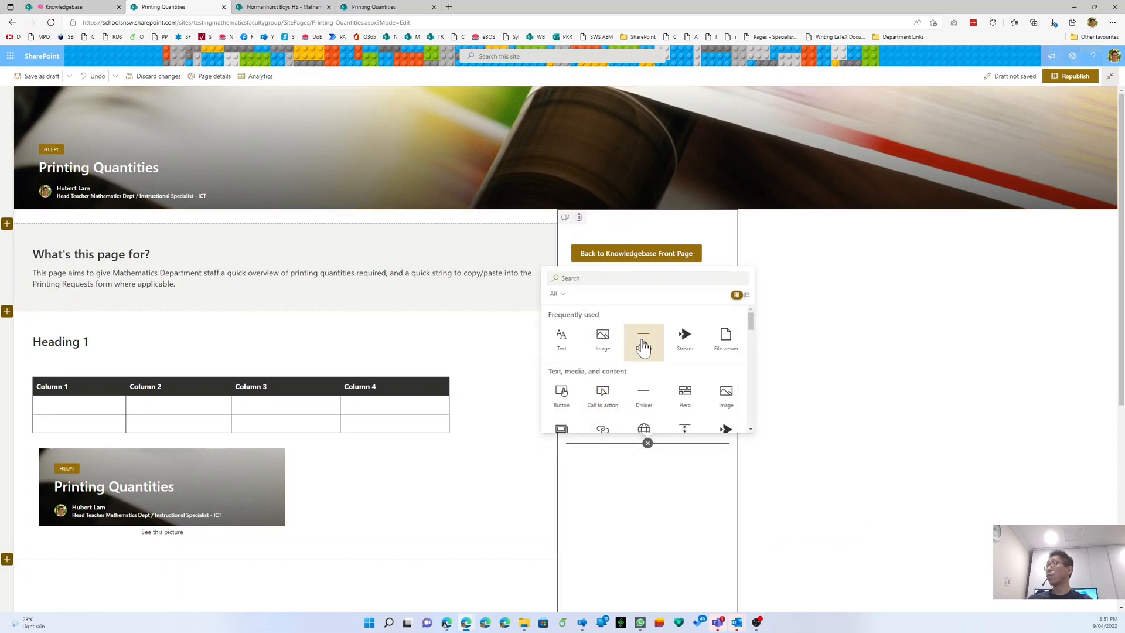
pyautogui.click(643, 346)
pyautogui.click(647, 472)
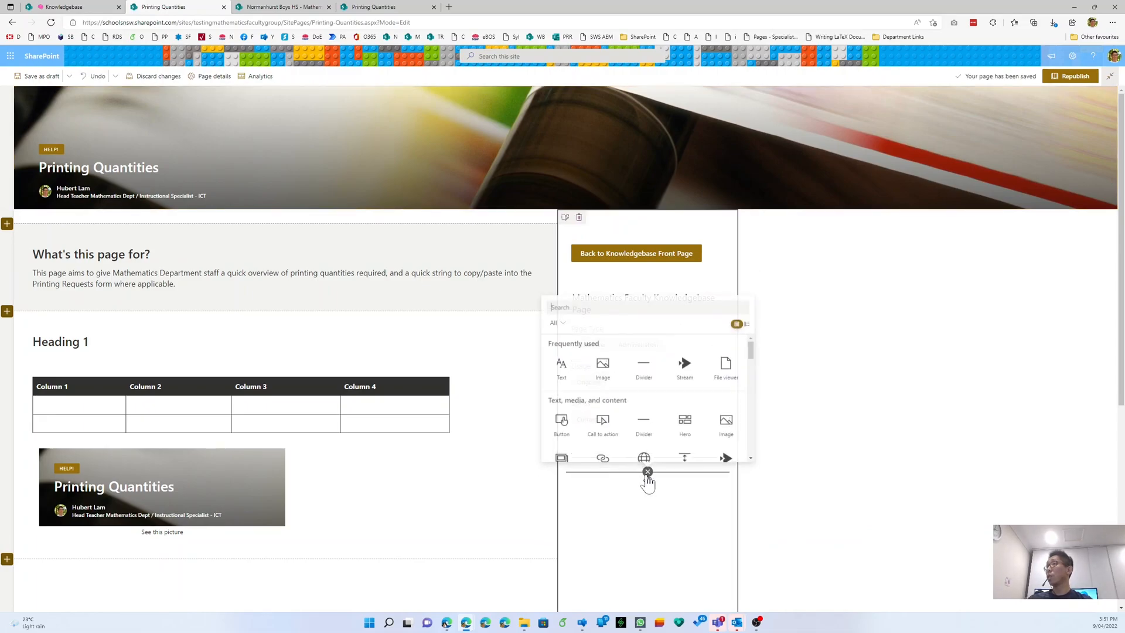
pyautogui.write('high')
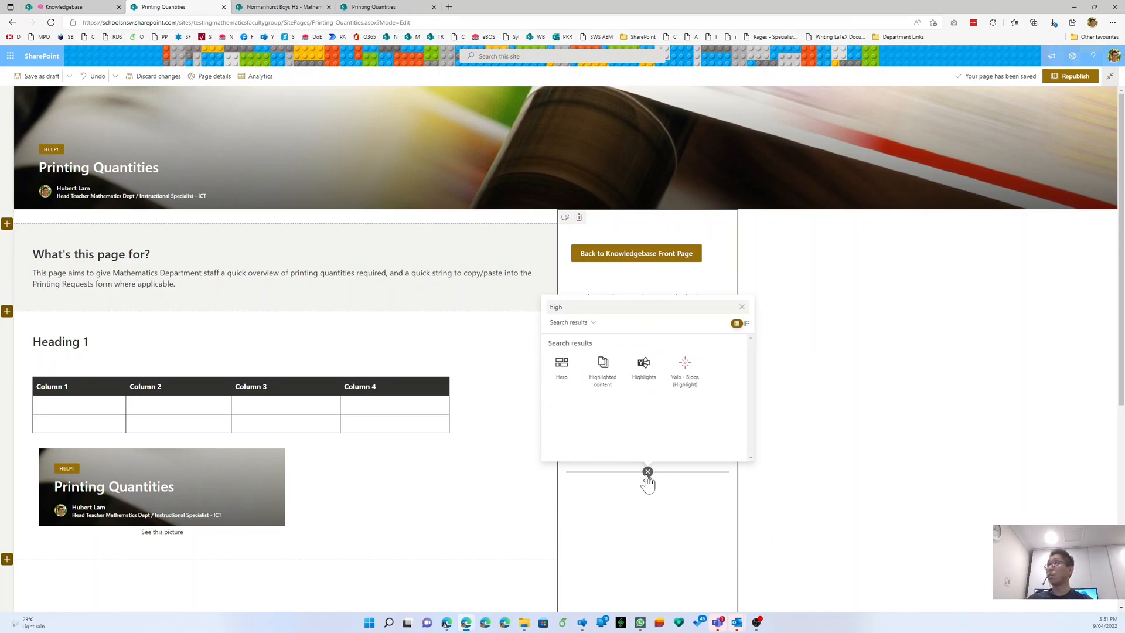
pyautogui.click(603, 369)
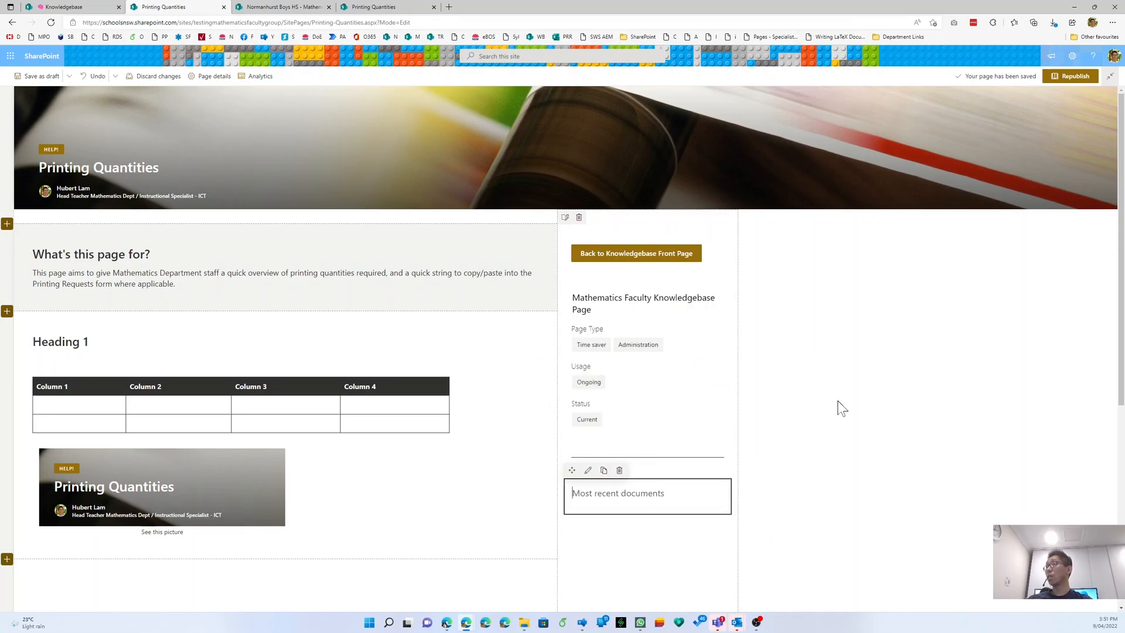
pyautogui.scroll(-3, 836, 404)
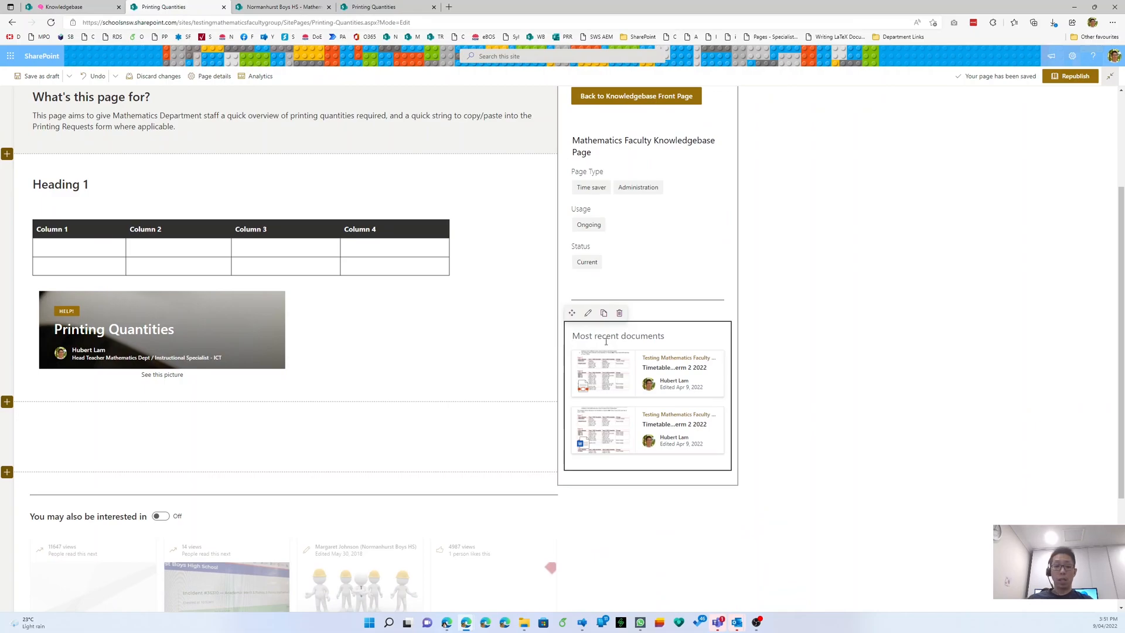
pyautogui.write('Relate')
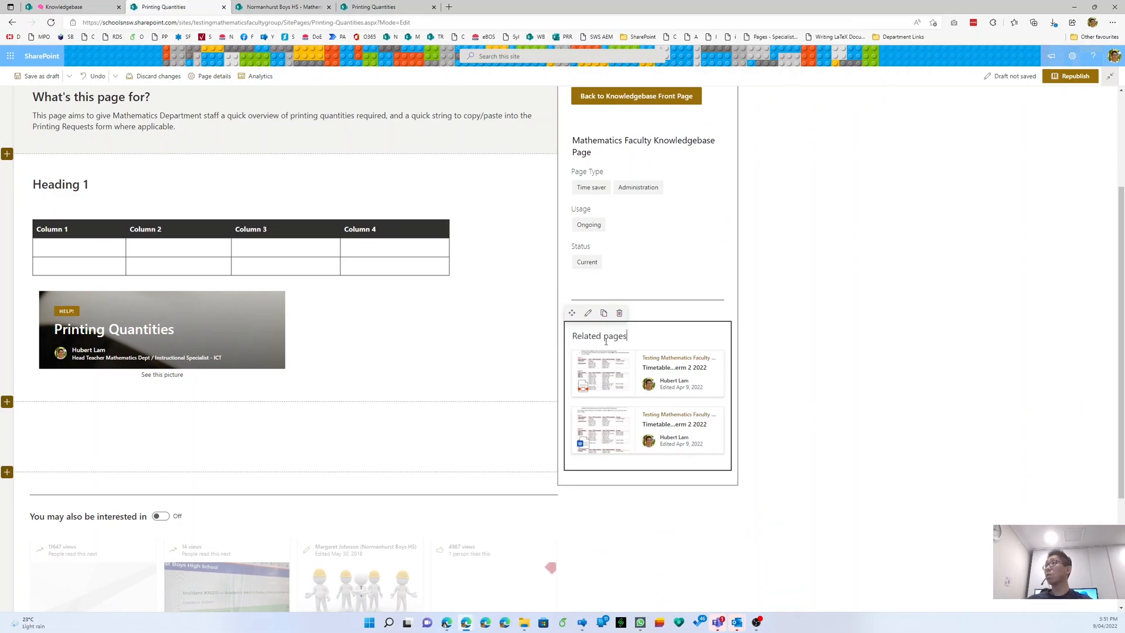
pyautogui.write('d pages')
# - Set Related pages to show only Pages from this site's page library with Page Type Administration
pyautogui.click(588, 314)
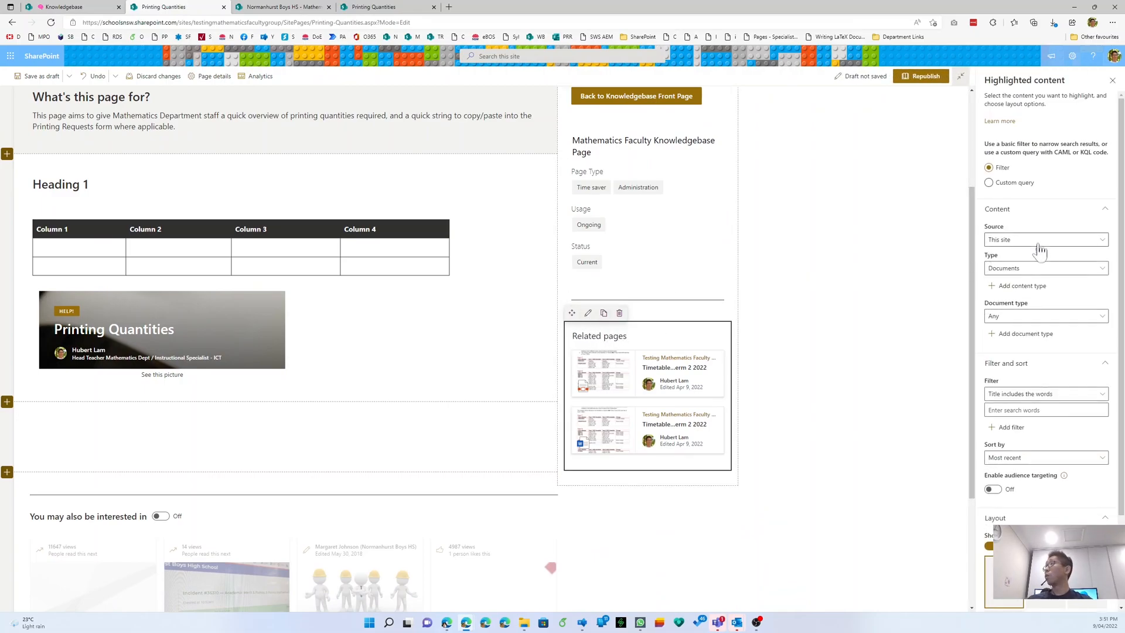
pyautogui.click(1038, 240)
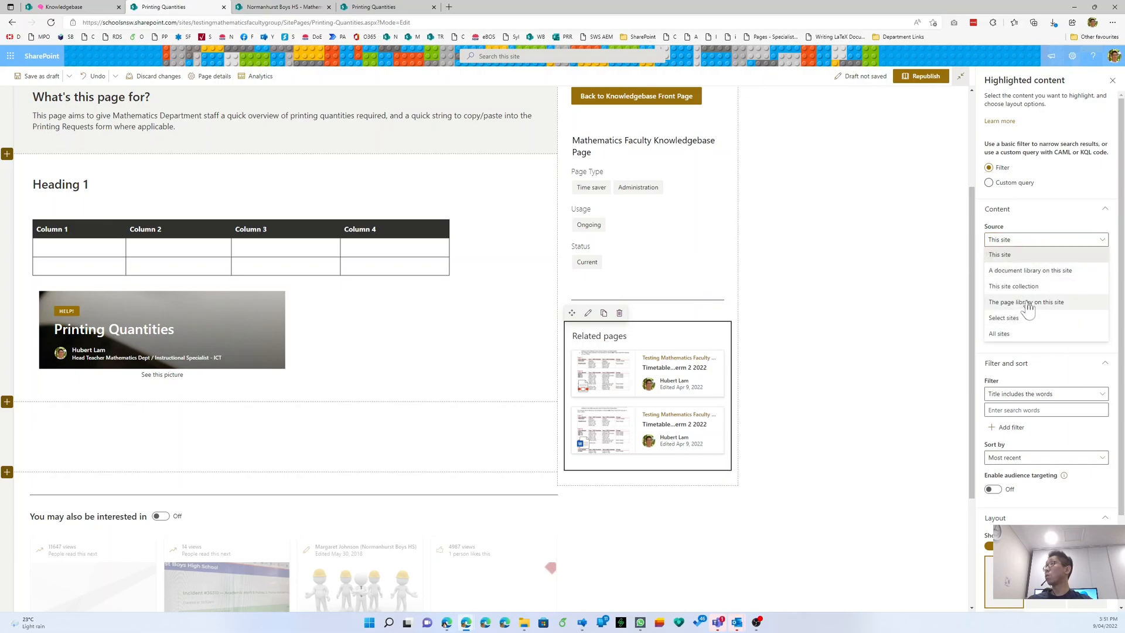
pyautogui.click(1028, 302)
pyautogui.click(1032, 268)
pyautogui.click(1027, 282)
pyautogui.click(1025, 327)
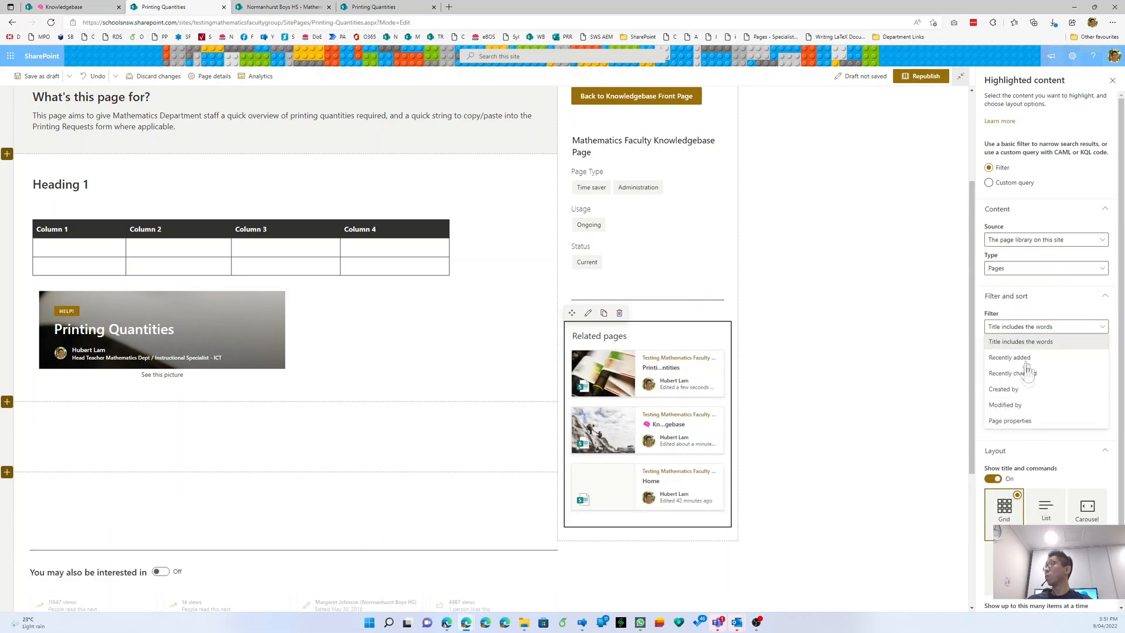
pyautogui.click(1027, 417)
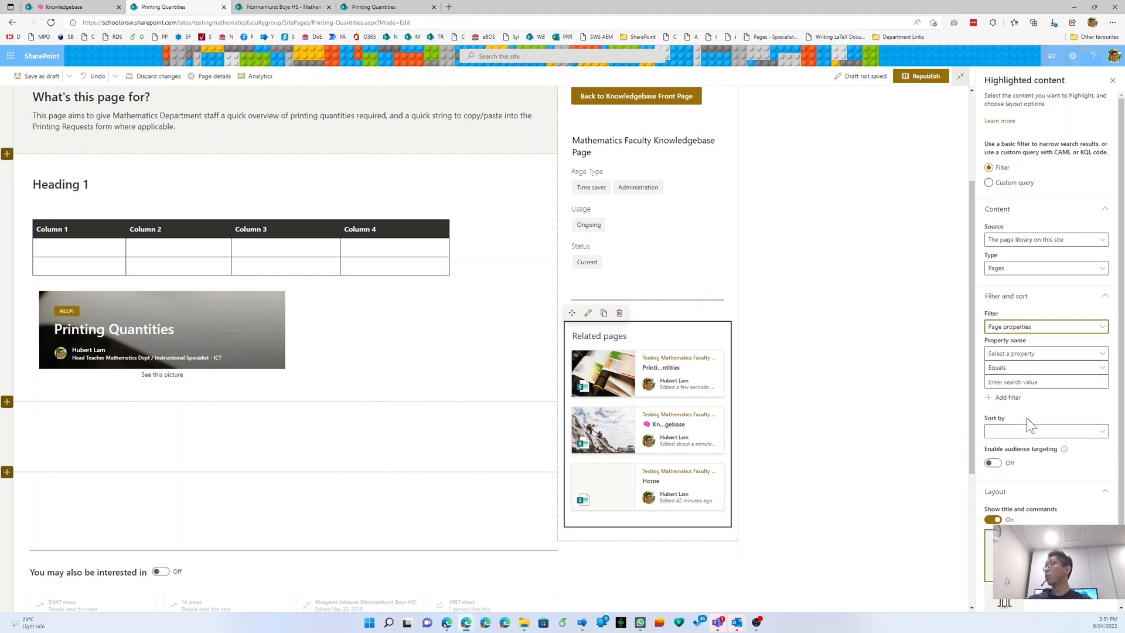
pyautogui.click(1029, 353)
pyautogui.click(1022, 386)
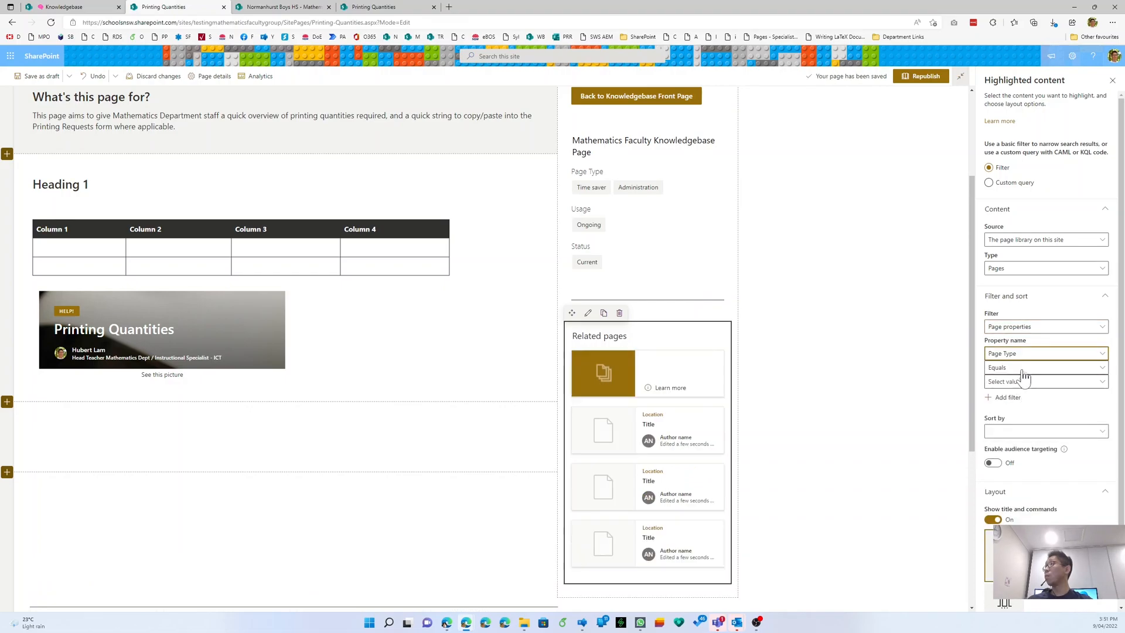
pyautogui.click(1023, 385)
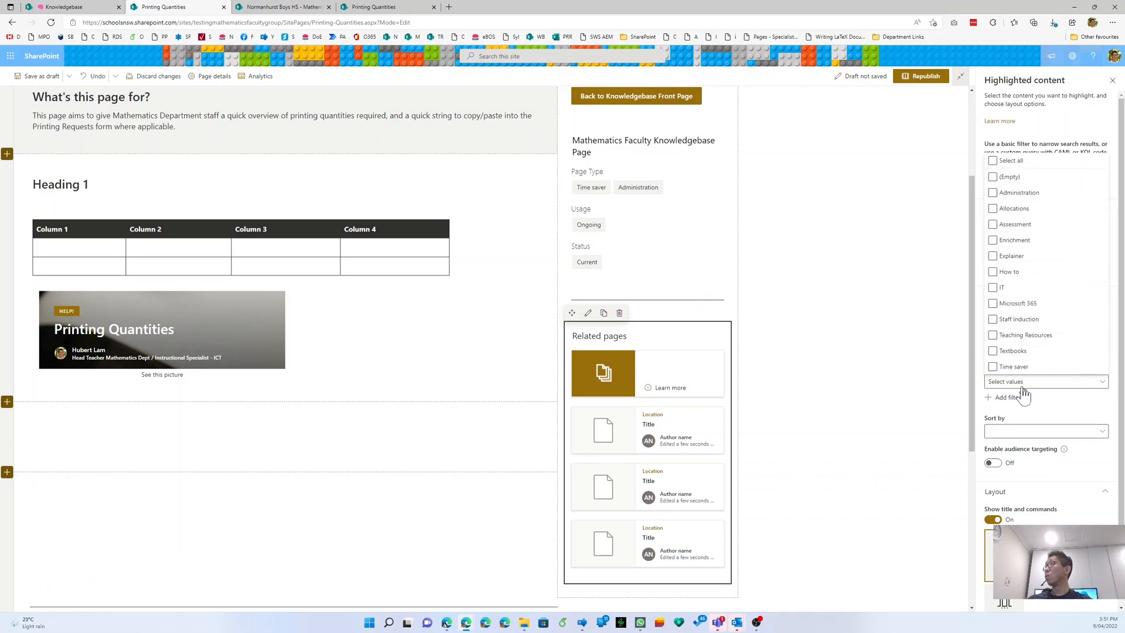
pyautogui.click(993, 193)
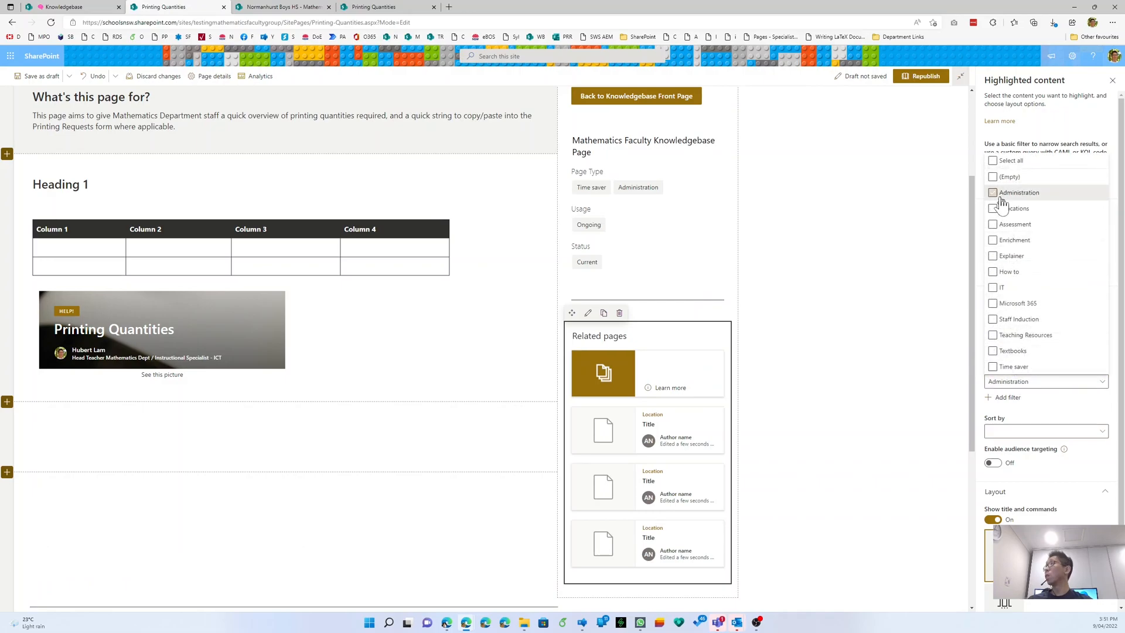
# - Sort the related pages by title and republish the page
pyautogui.click(1022, 434)
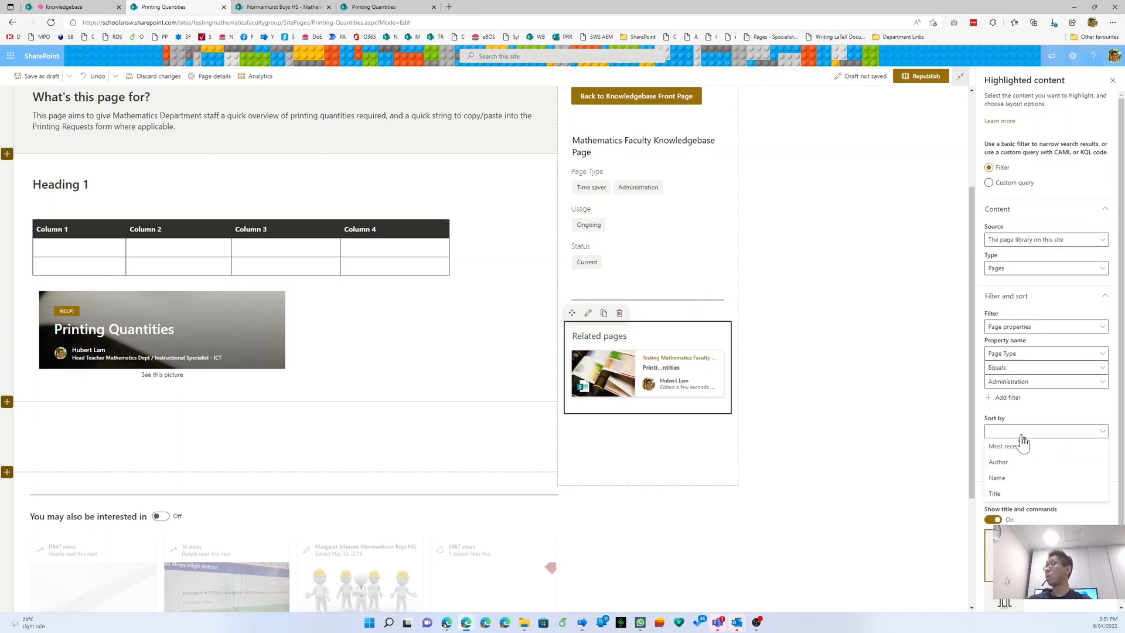
pyautogui.click(1014, 494)
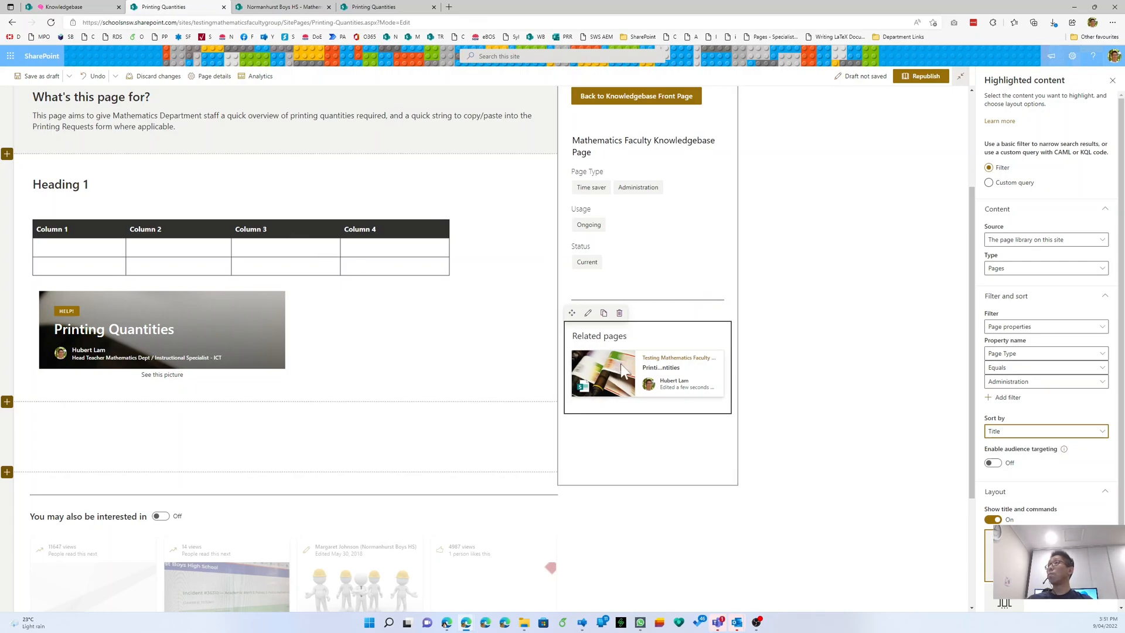
pyautogui.scroll(3, 652, 331)
pyautogui.scroll(-1, 668, 515)
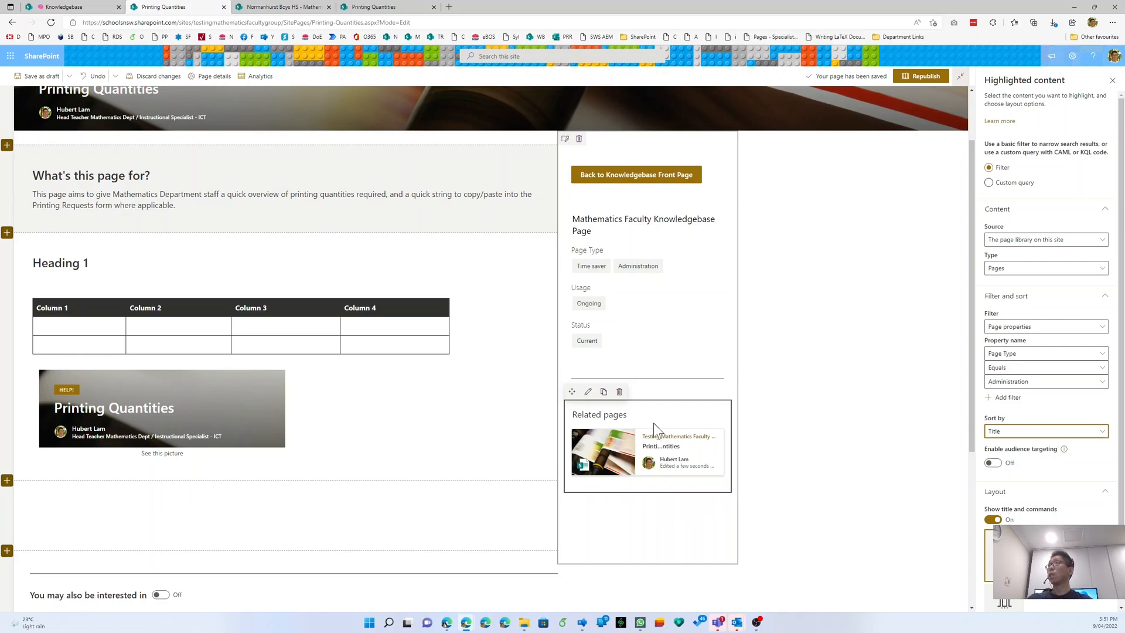
pyautogui.click(901, 77)
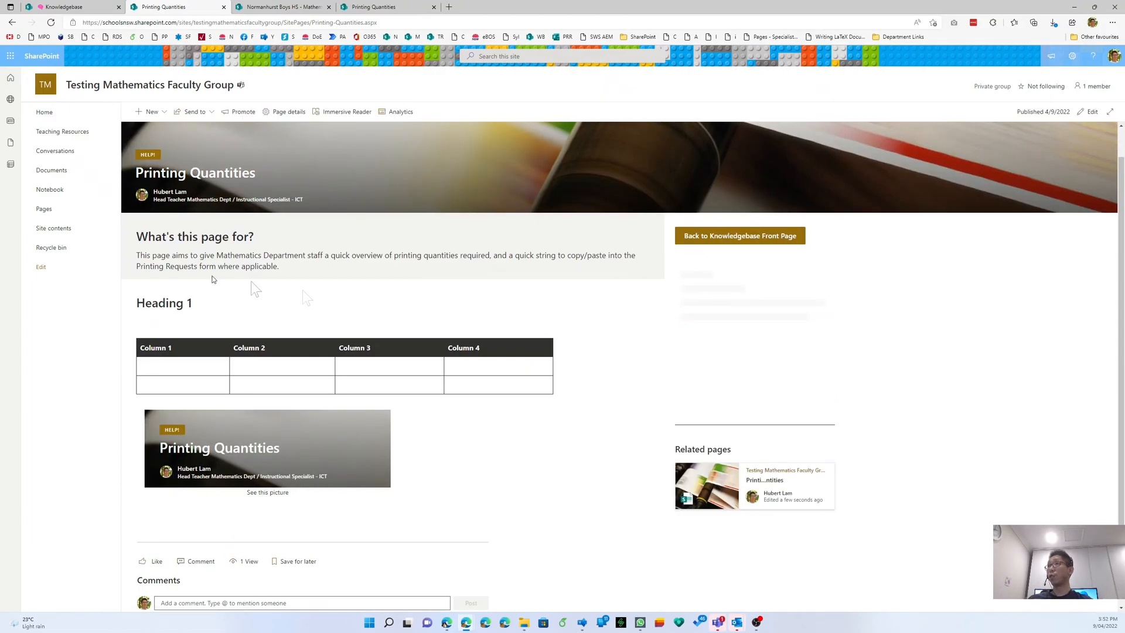
# - Reload the Printing Quantities page, then create a new page with New > Copy of this page
pyautogui.rightClick(956, 291)
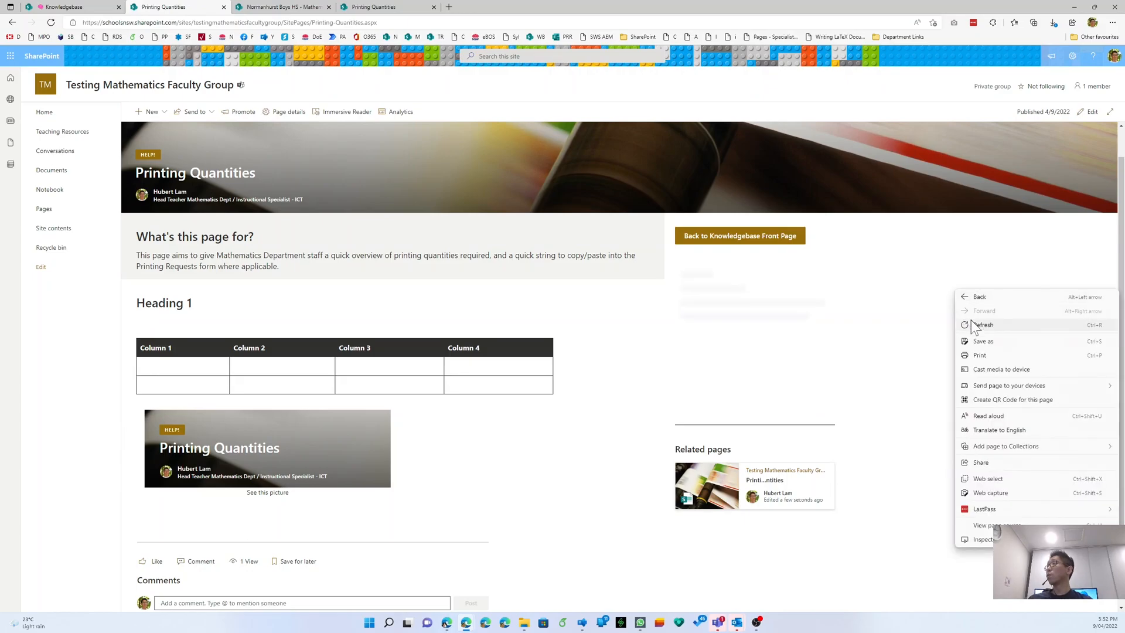
pyautogui.click(976, 326)
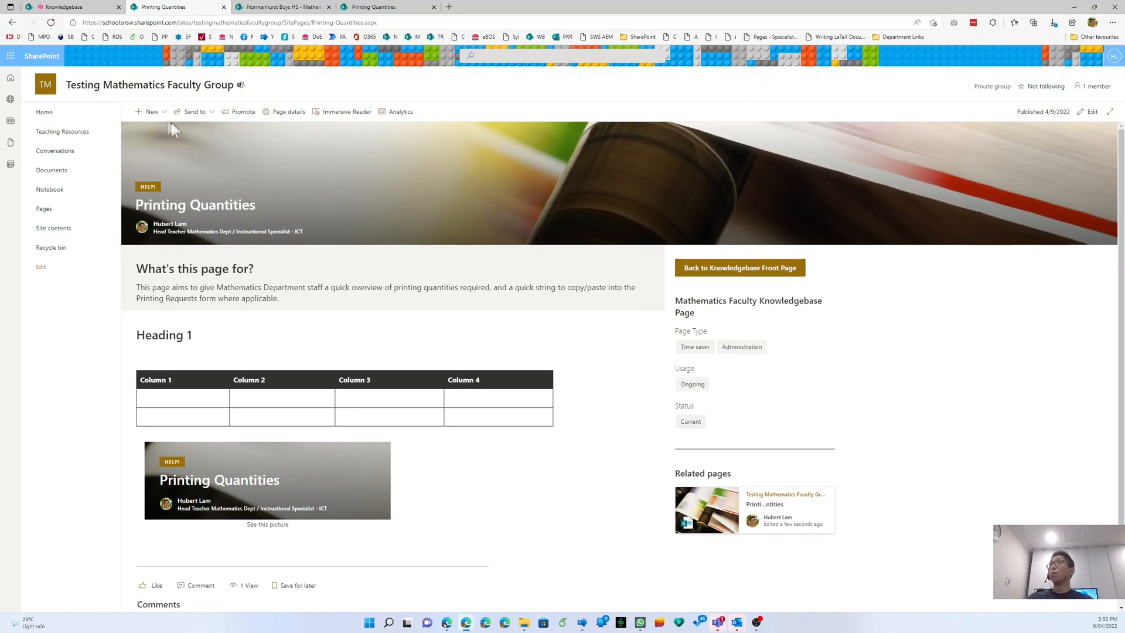
pyautogui.click(151, 117)
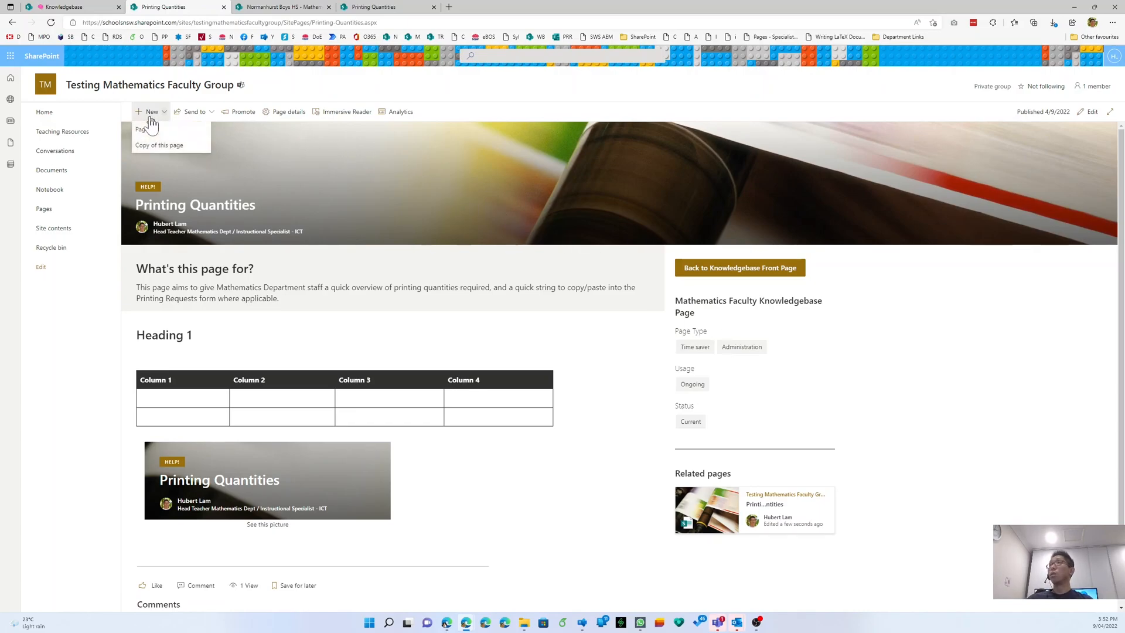
pyautogui.click(154, 144)
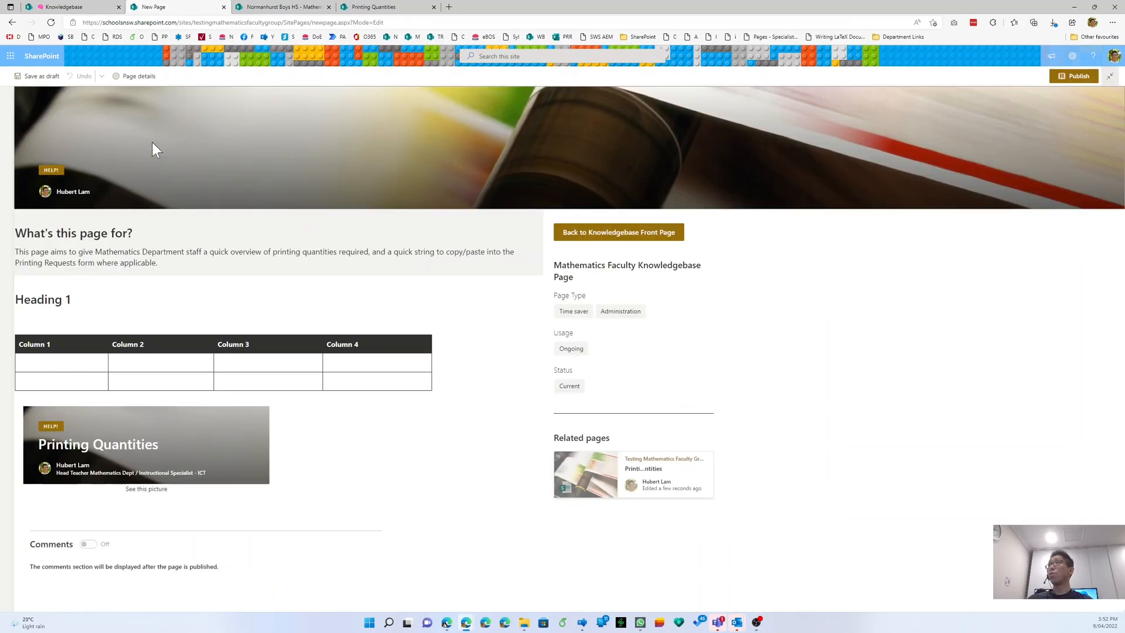
# - Review the Pages with similar topics area on the old intranet's Printing Quantities page
pyautogui.click(375, 7)
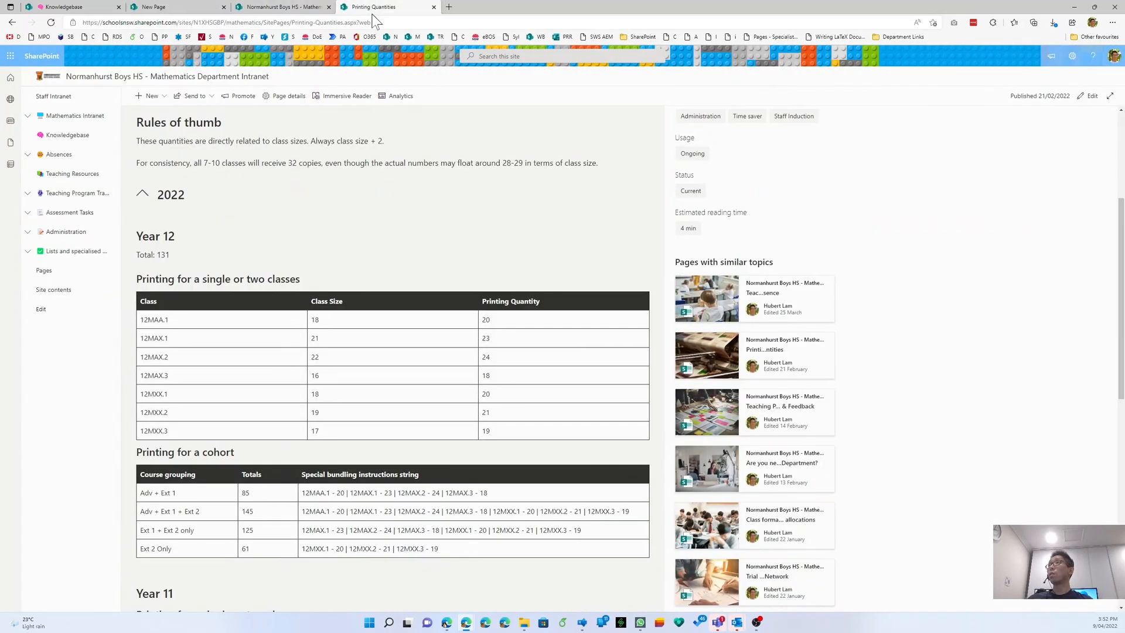
pyautogui.scroll(5, 237, 191)
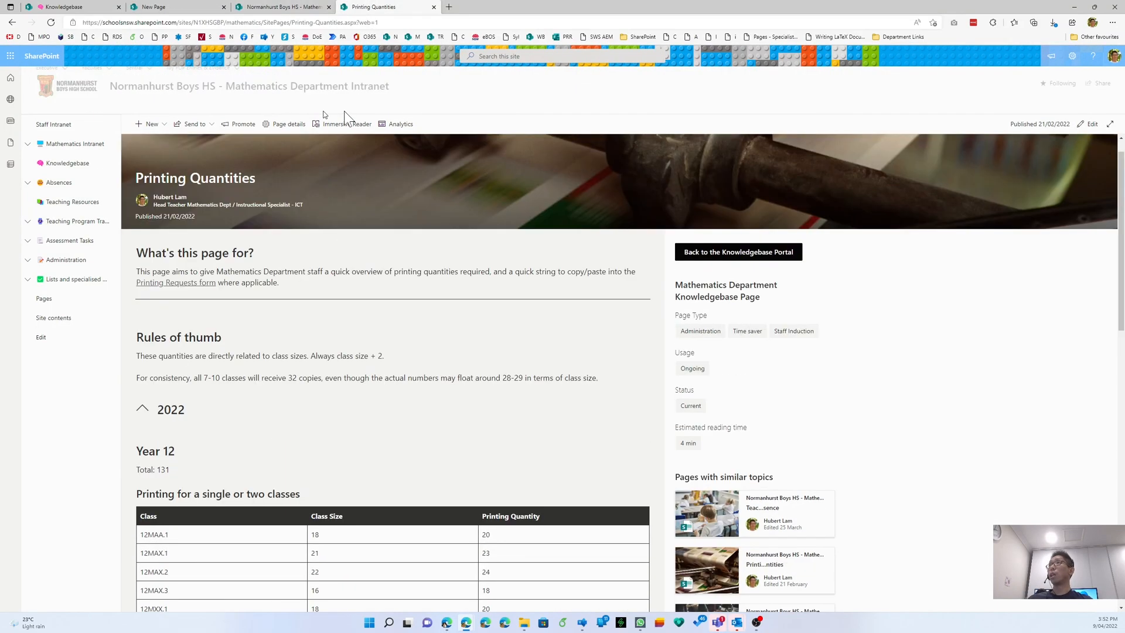
pyautogui.scroll(-3, 812, 463)
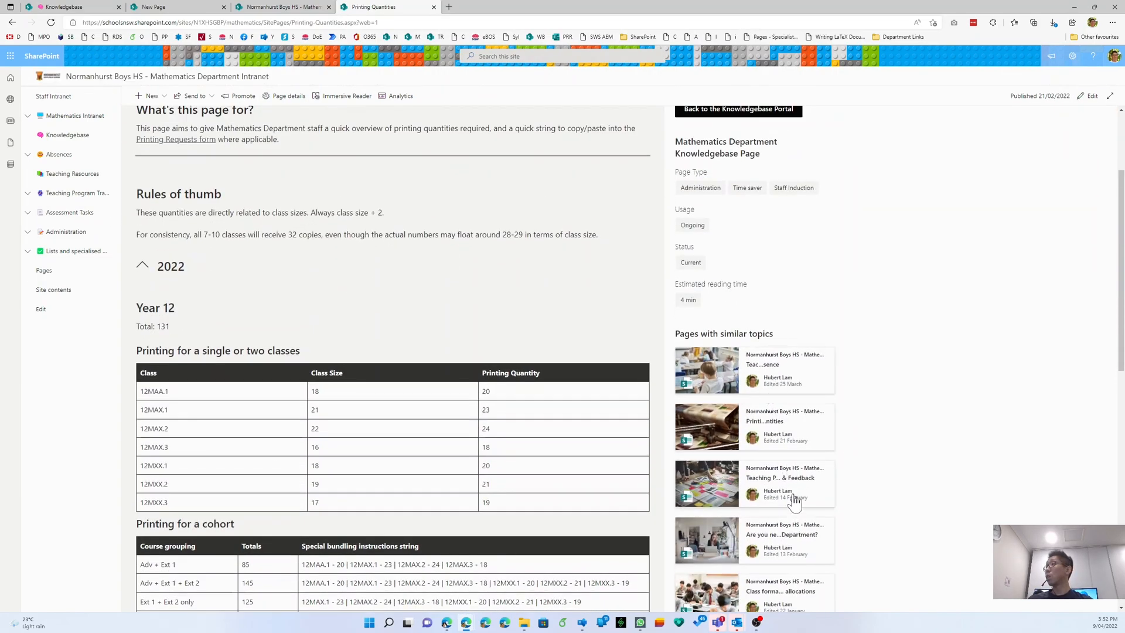
pyautogui.scroll(-3, 795, 501)
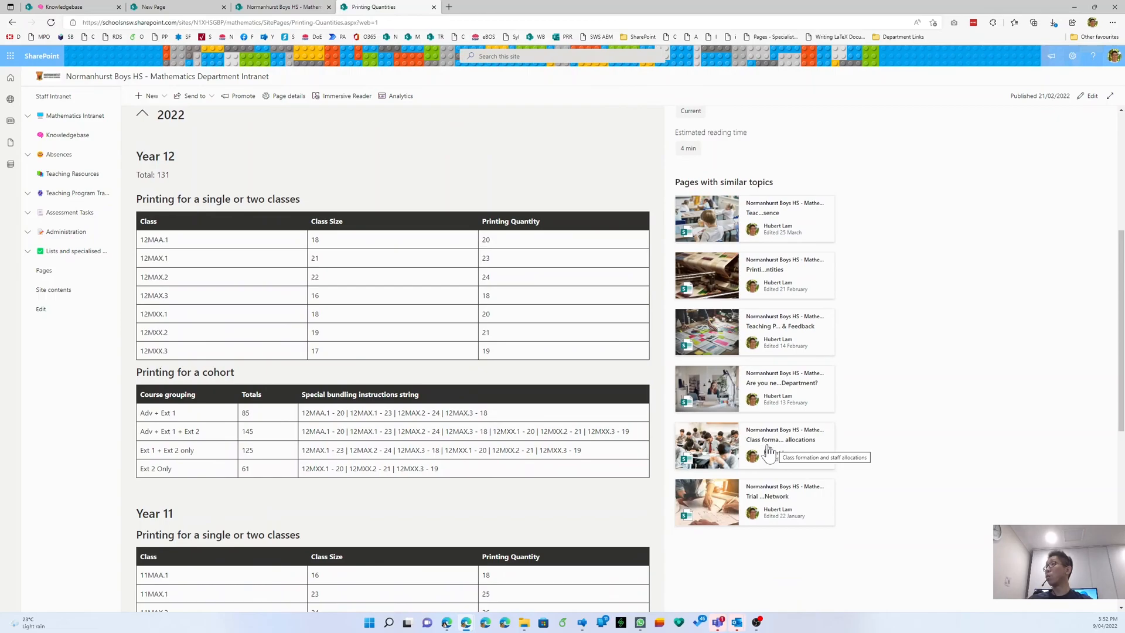
# - Title the copy 'Class formation and staff allocations' and insert a classroom stock photo, found by searching 'class', as banner
pyautogui.click(189, 6)
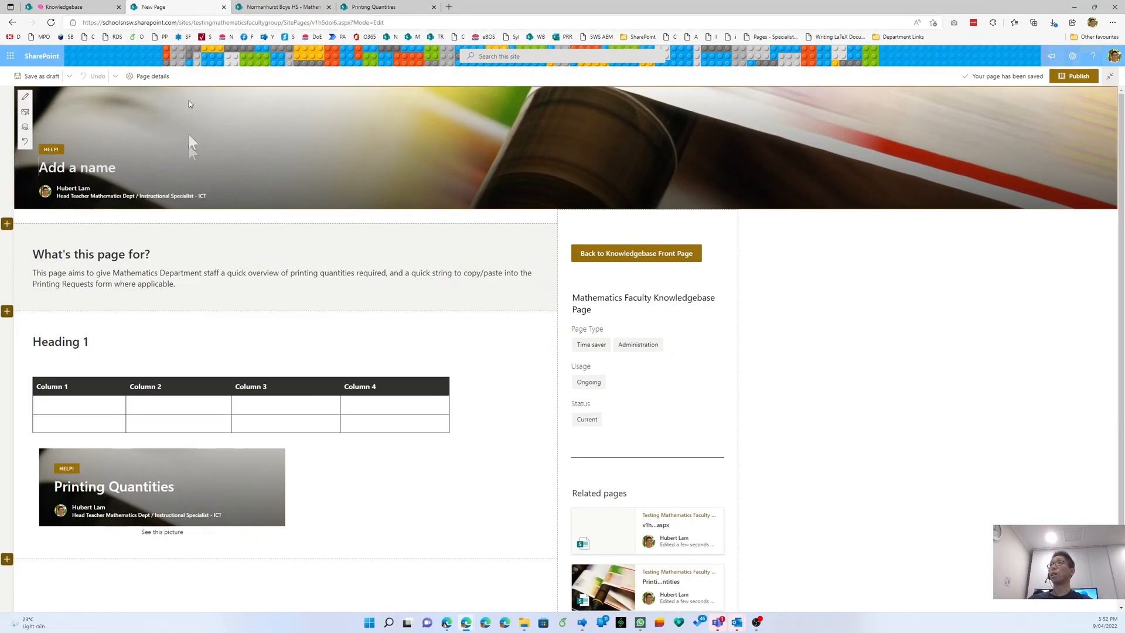
pyautogui.write('Class')
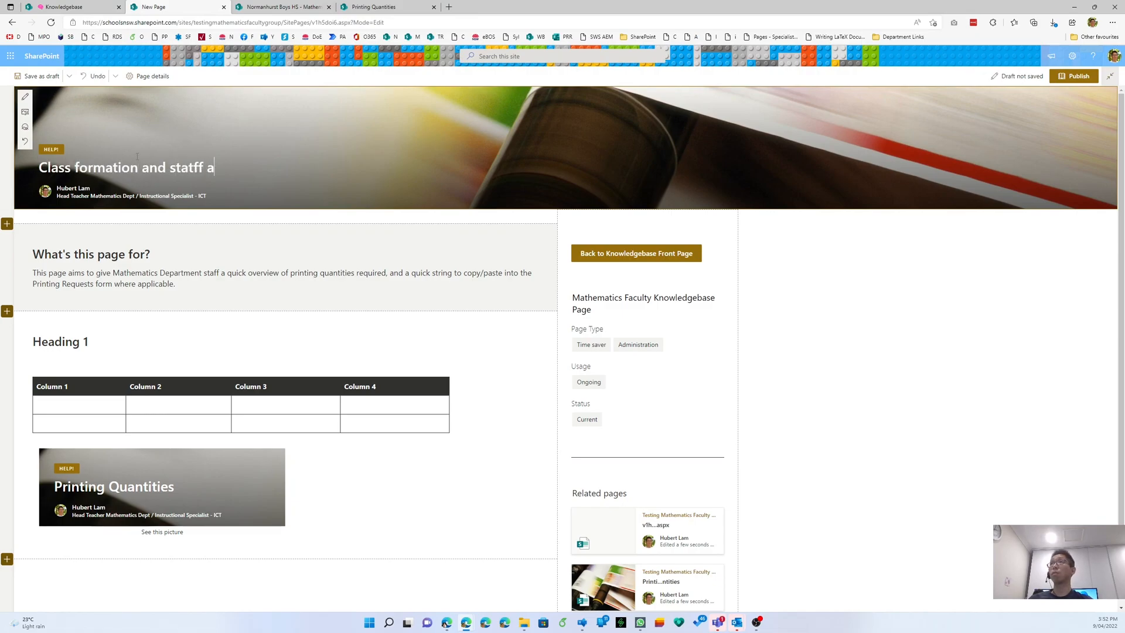
pyautogui.write(' formation and staff allocations')
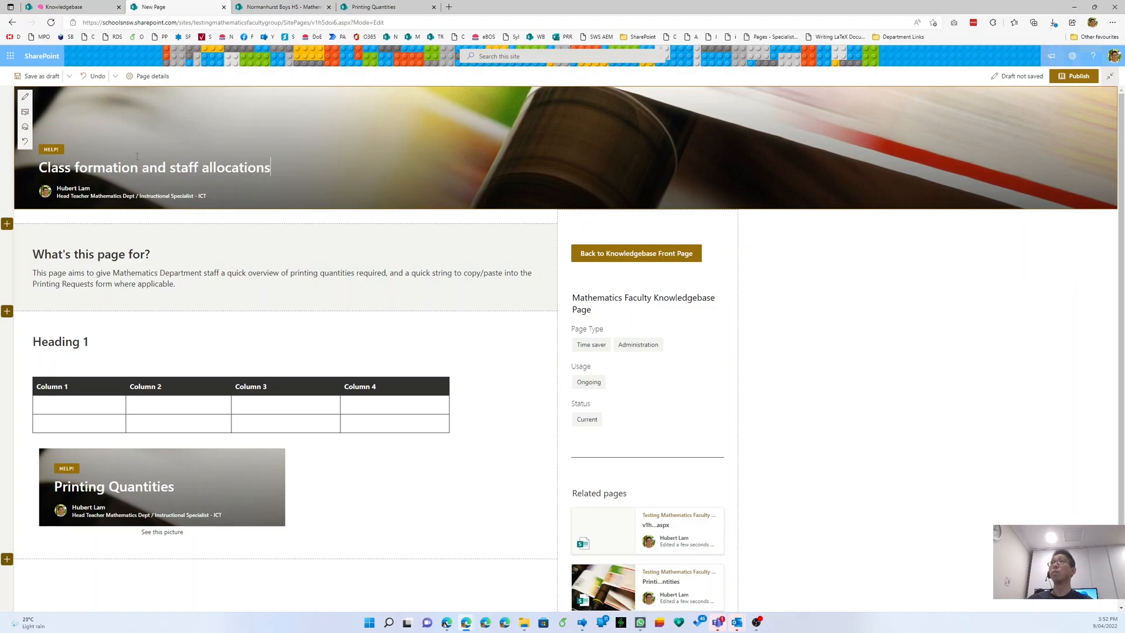
pyautogui.click(26, 112)
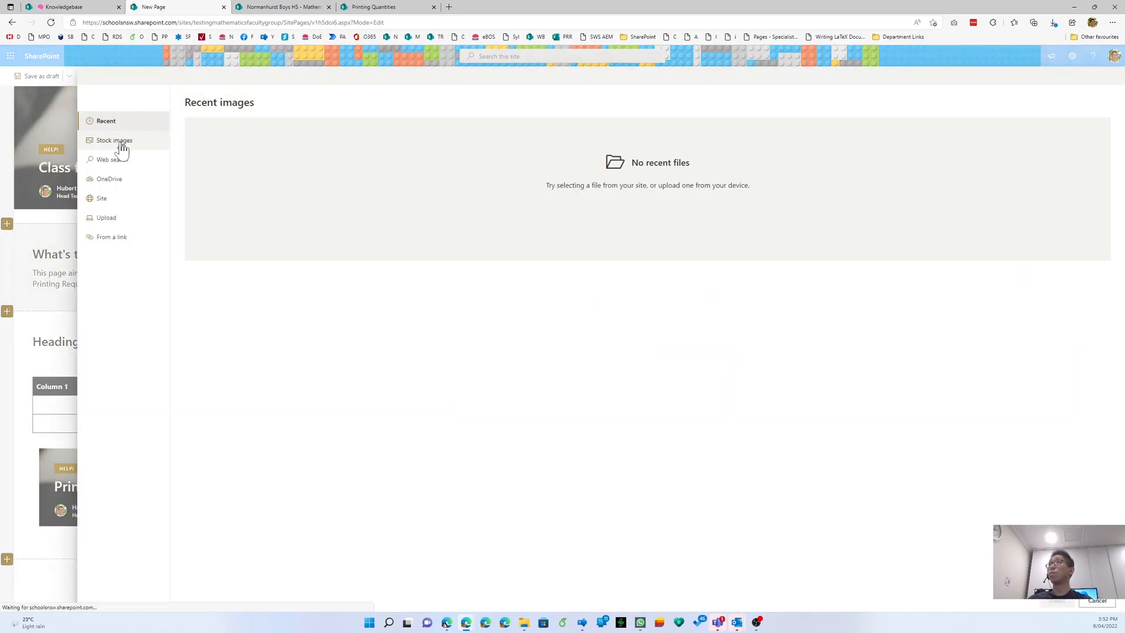
pyautogui.click(117, 144)
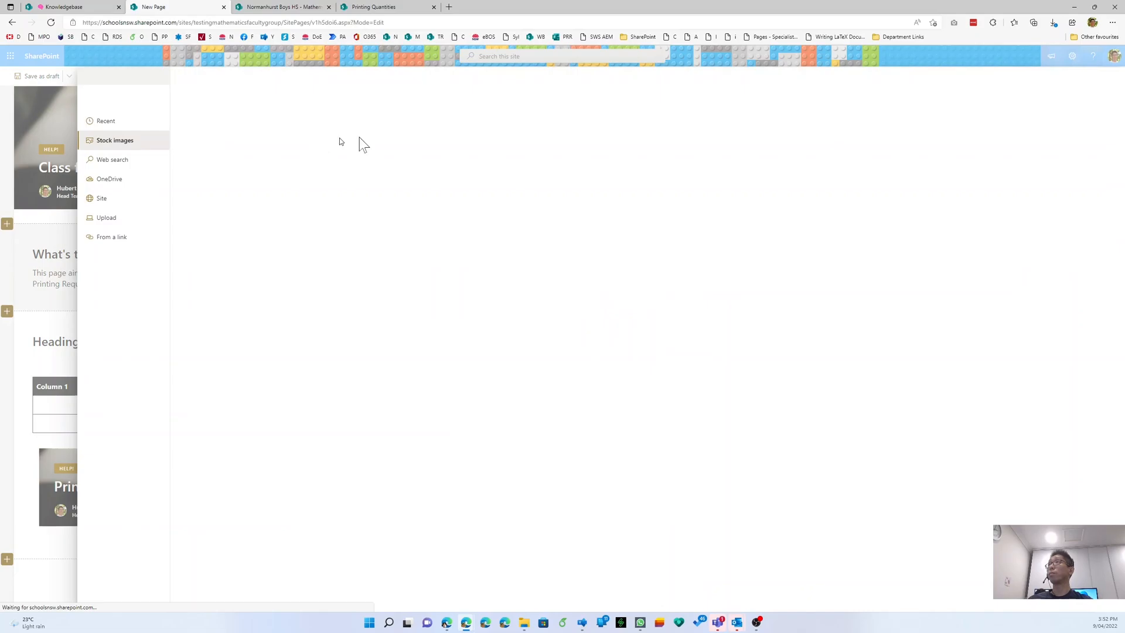
pyautogui.write('c')
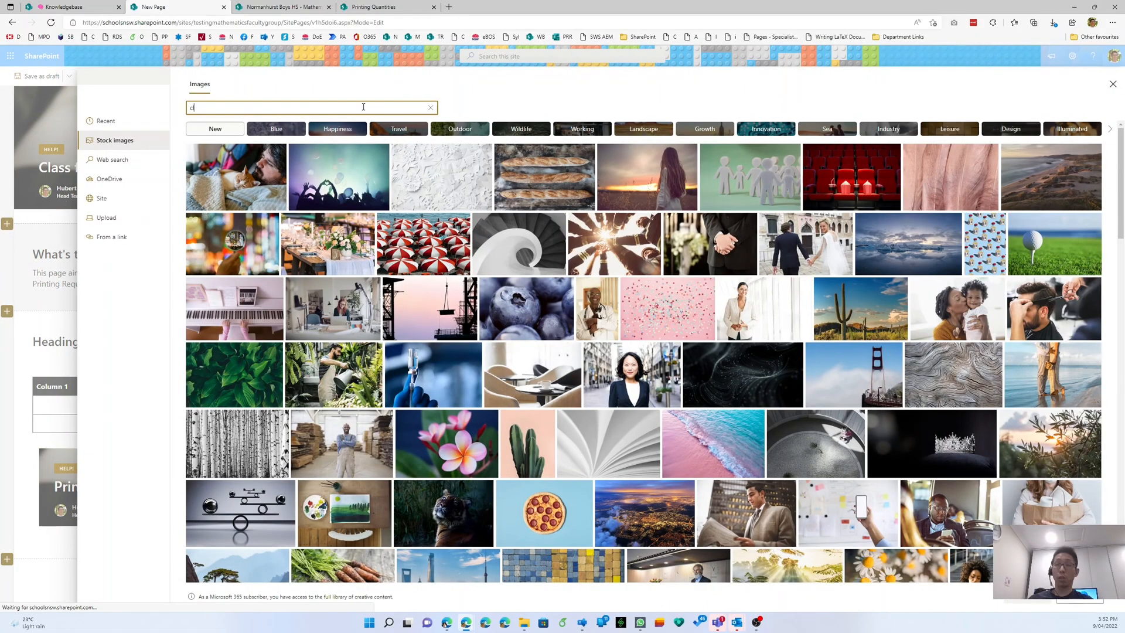
pyautogui.write('lass')
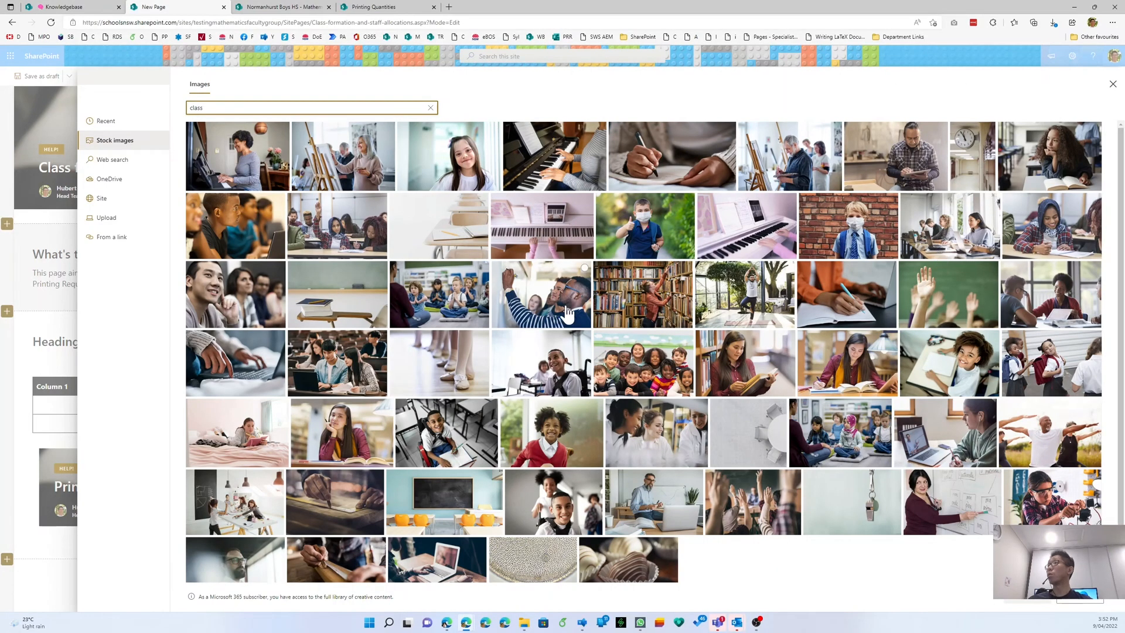
pyautogui.click(950, 227)
pyautogui.click(1043, 605)
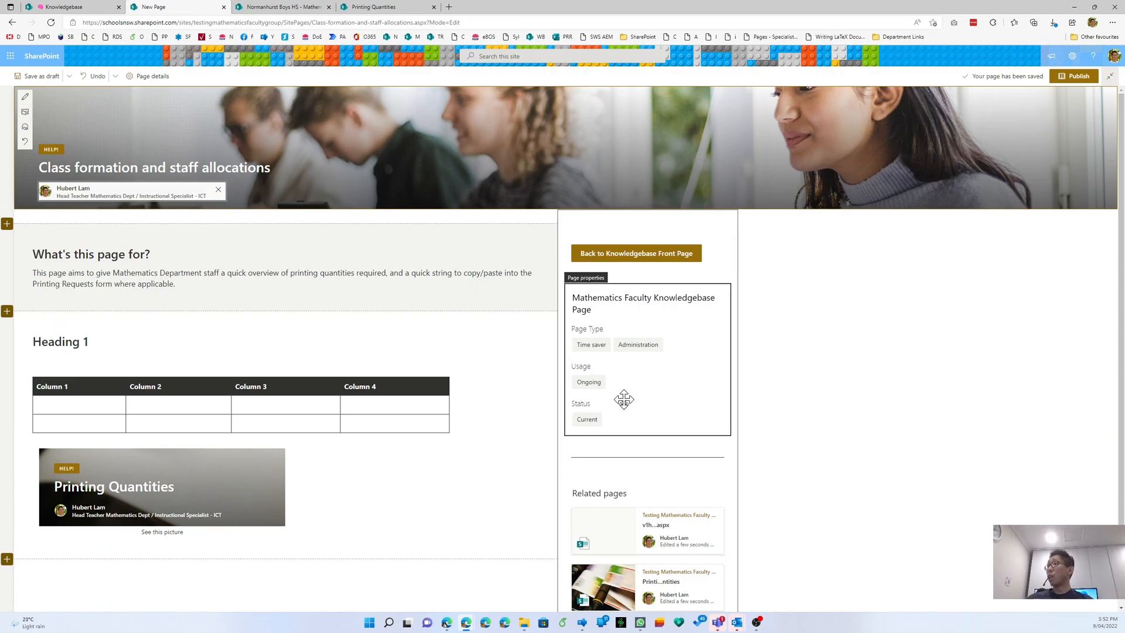
# - Delete the Printing Quantities image from the text block below the intro
pyautogui.scroll(-2, 624, 292)
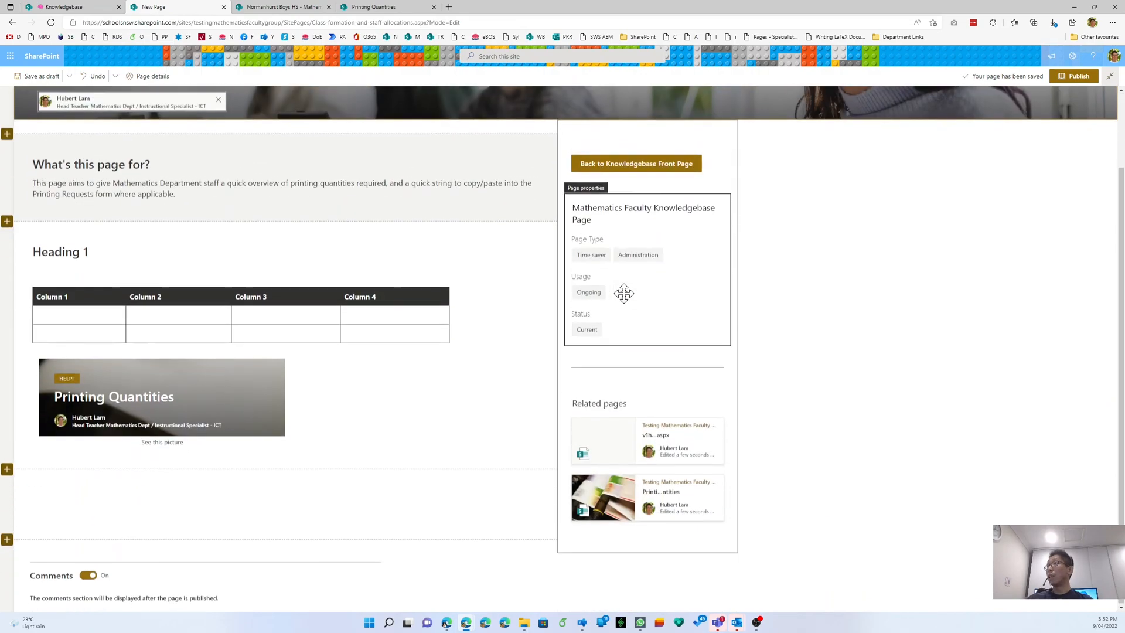
pyautogui.click(652, 392)
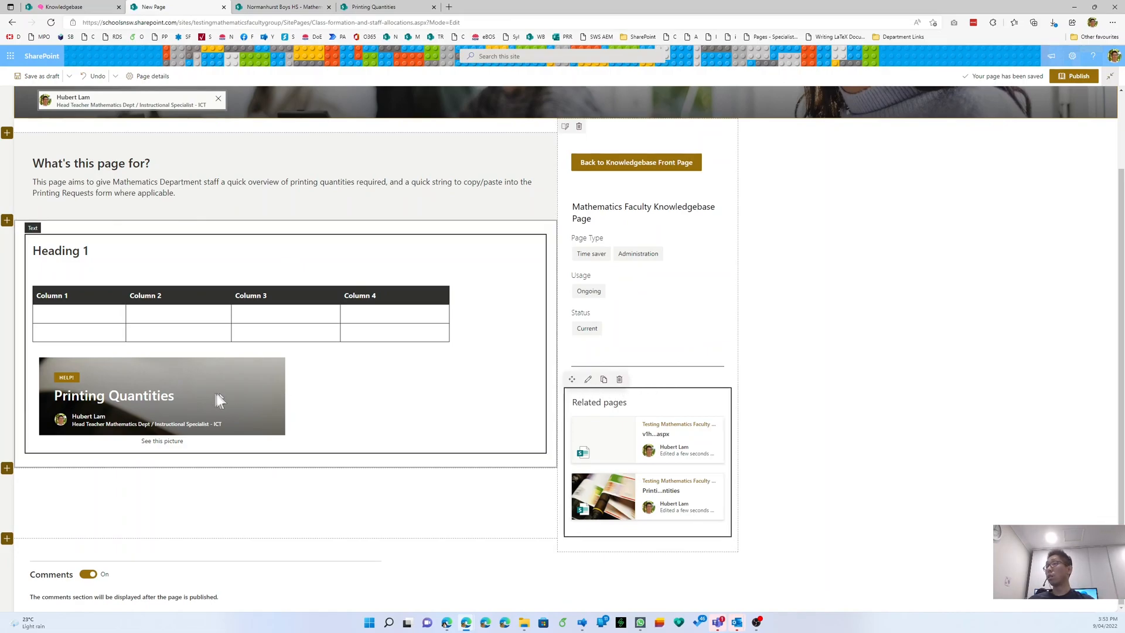
pyautogui.click(95, 250)
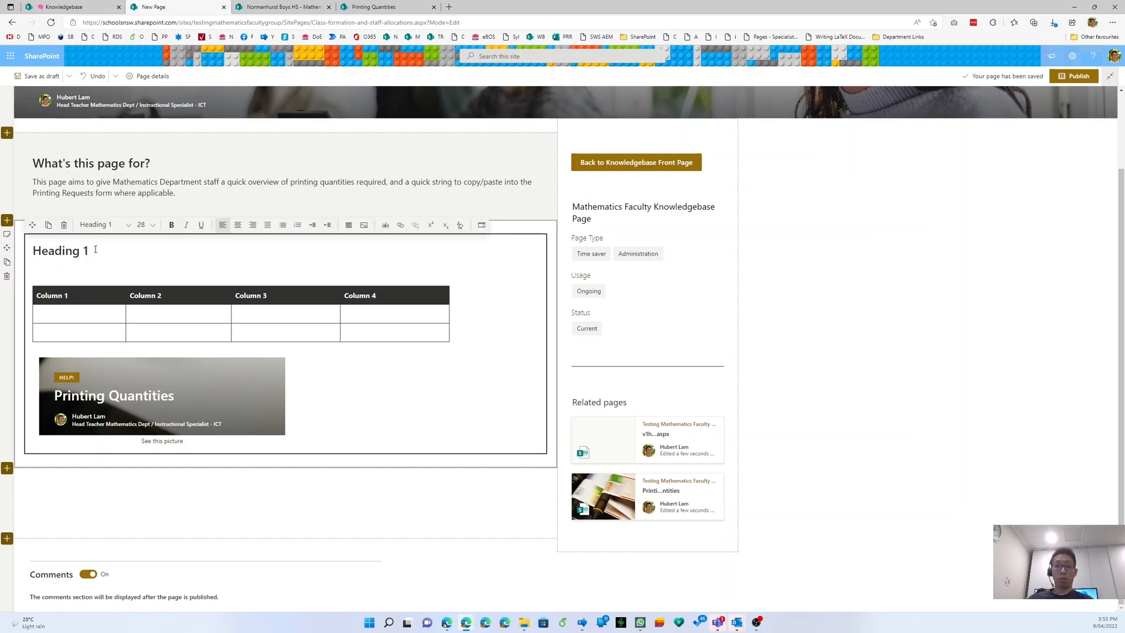
pyautogui.click(54, 369)
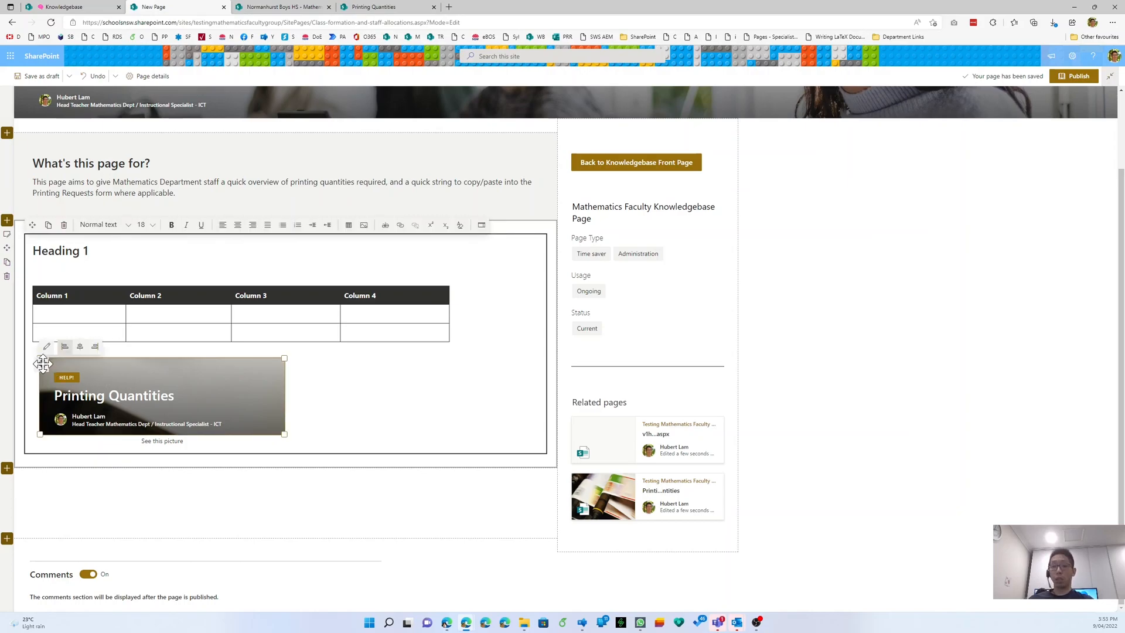
pyautogui.press('Delete')
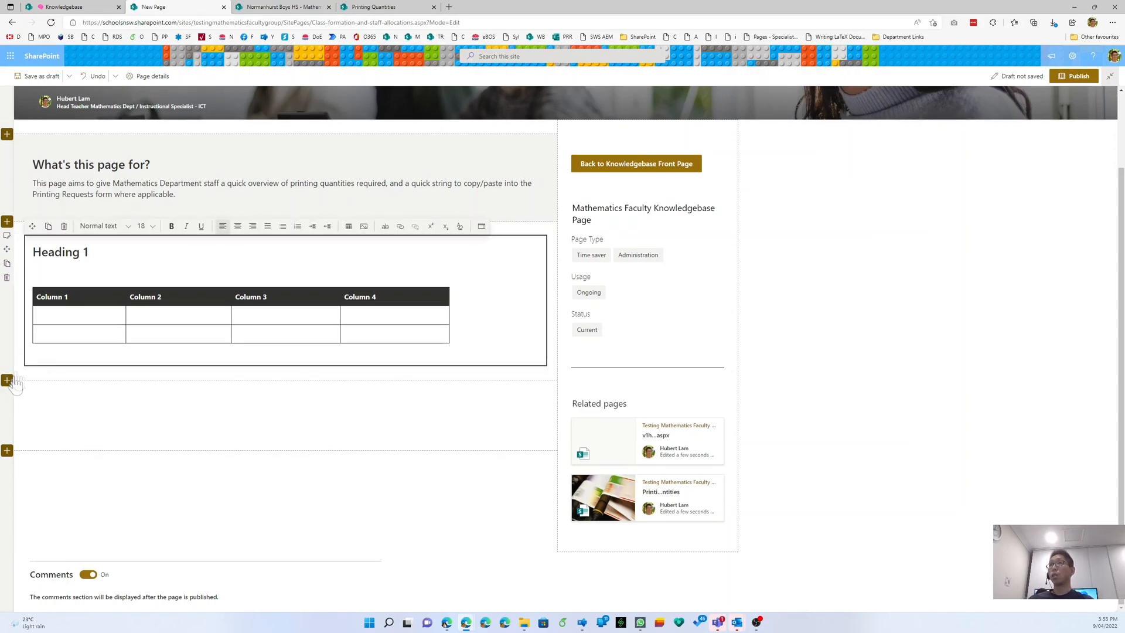
# - Make the section collapsible, collapsed by default, light grey, titled 'A new collapsible section', then publish
pyautogui.click(7, 235)
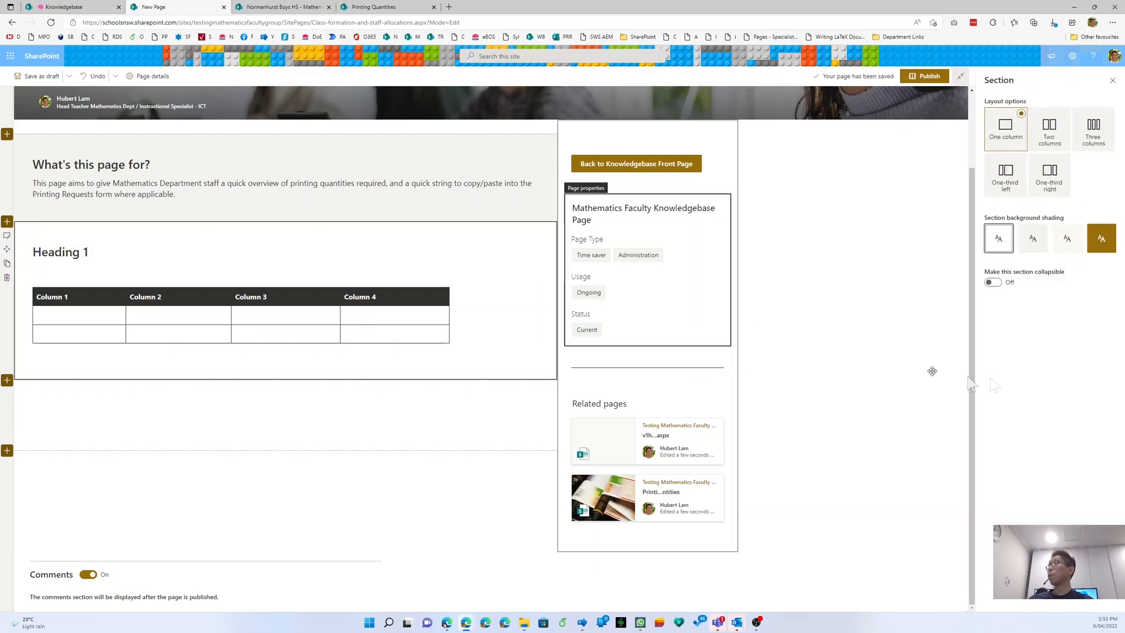
pyautogui.click(993, 281)
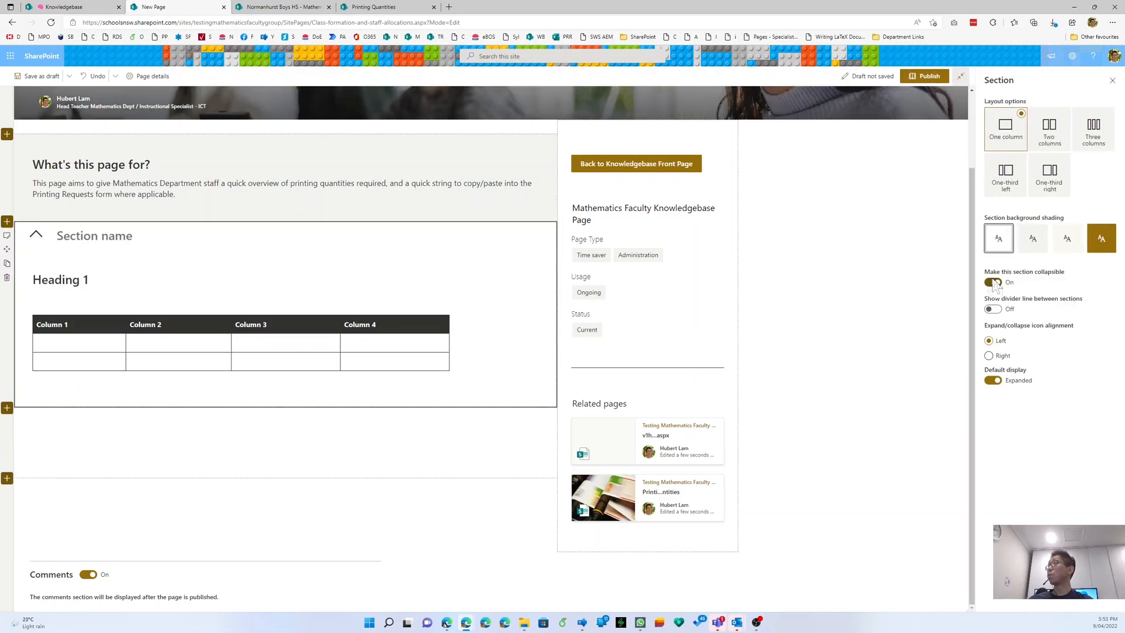
pyautogui.click(994, 381)
pyautogui.click(1033, 238)
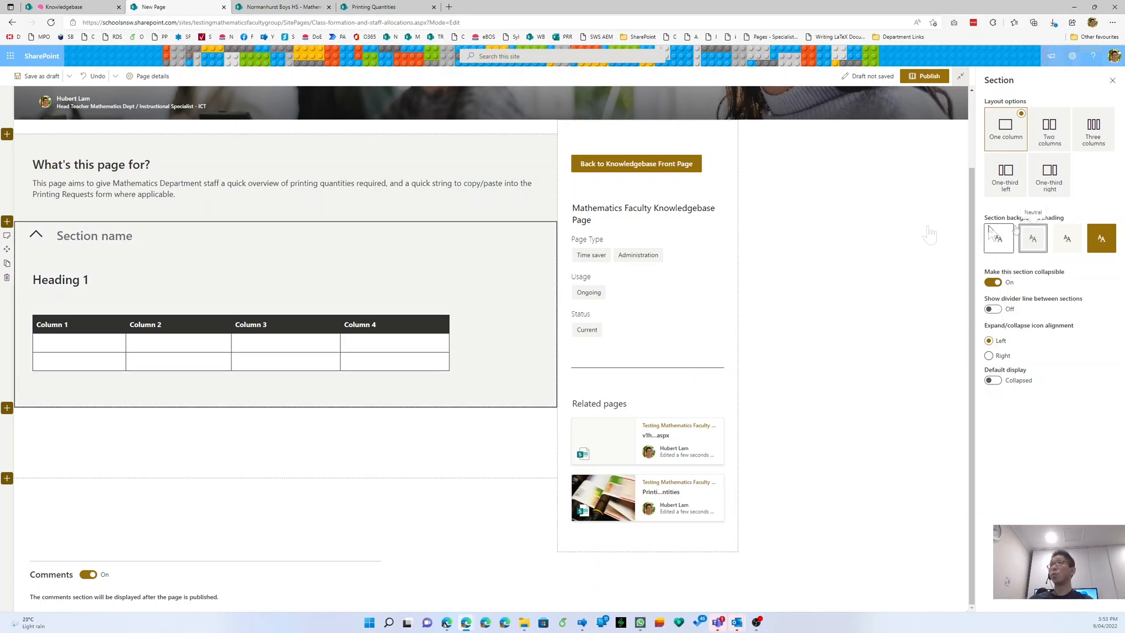
pyautogui.click(72, 243)
pyautogui.write('A new collaps')
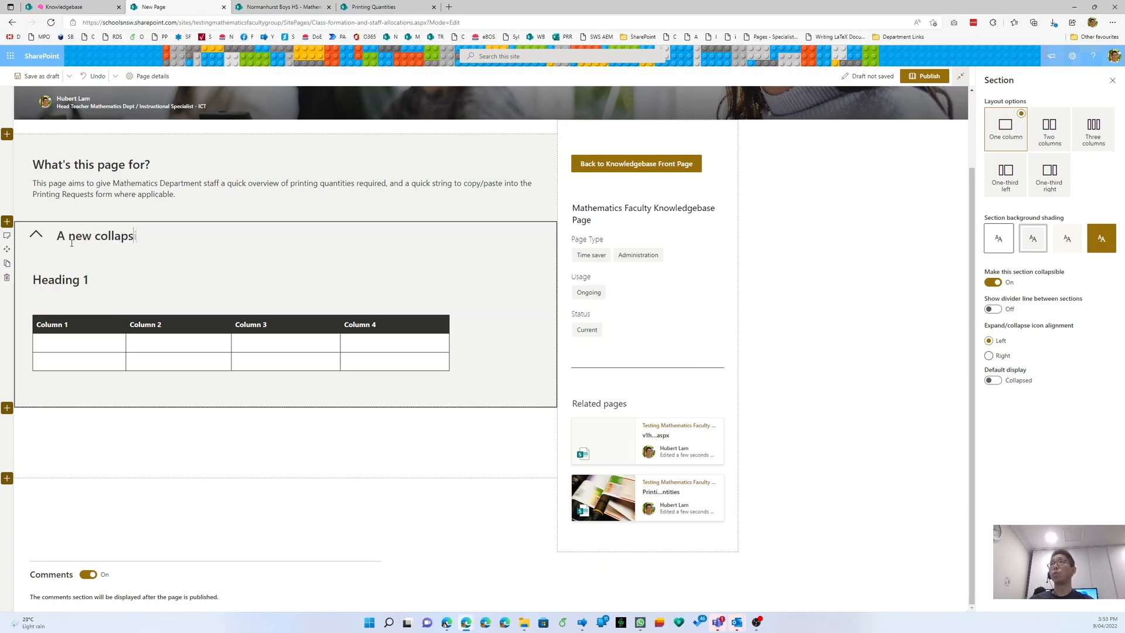
pyautogui.write('ible section')
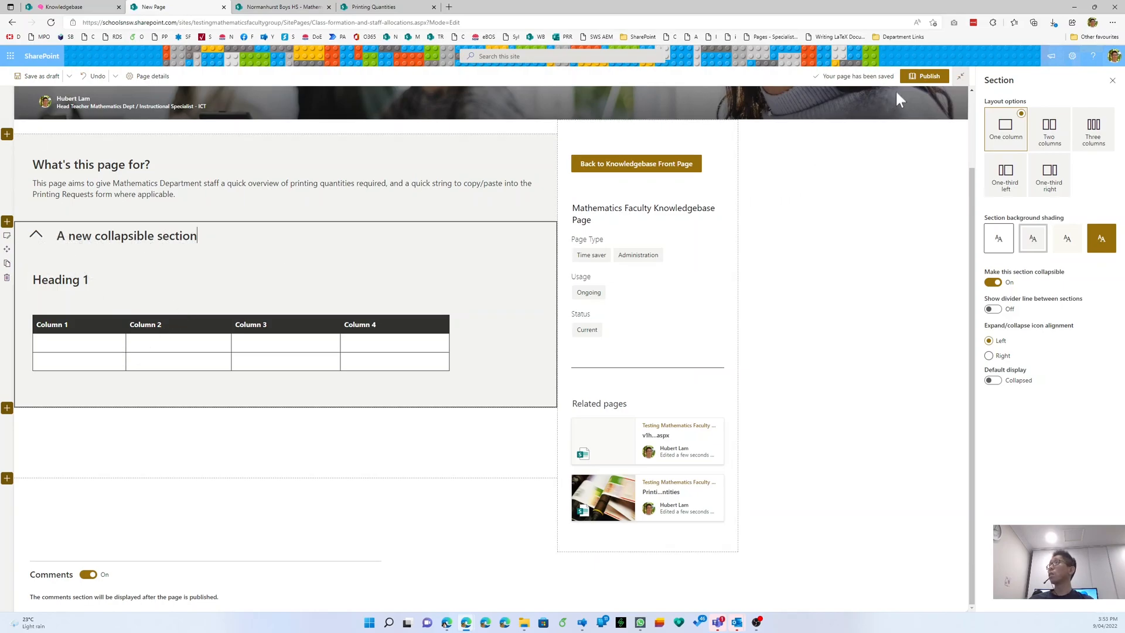
pyautogui.click(925, 77)
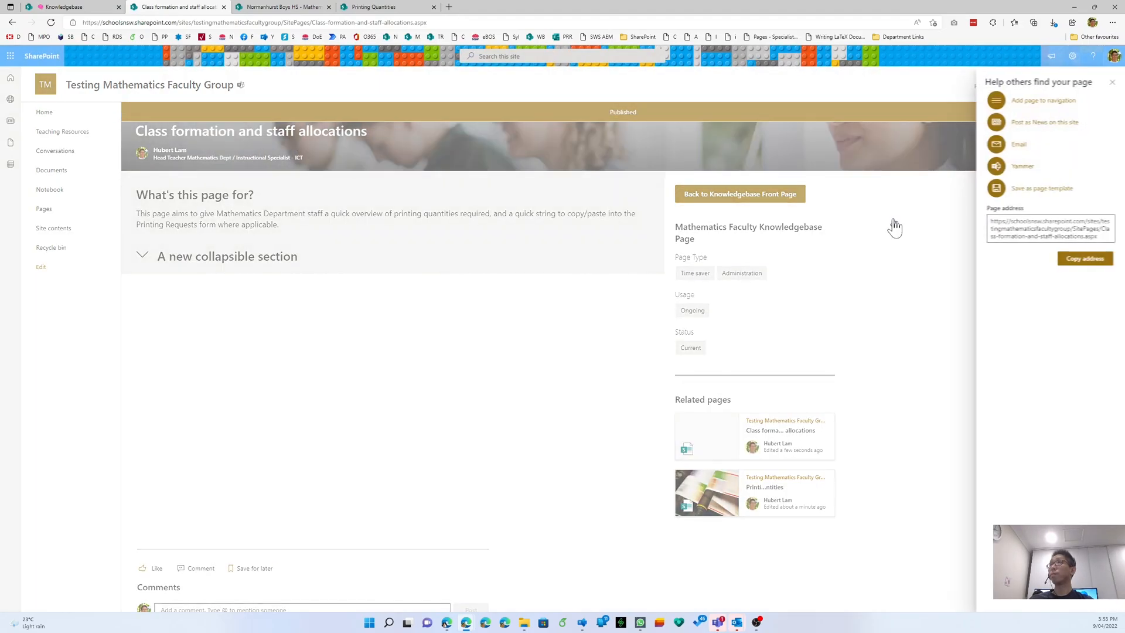
# - Close the sharing suggestions panel and test expanding and collapsing the new section
pyautogui.click(1111, 82)
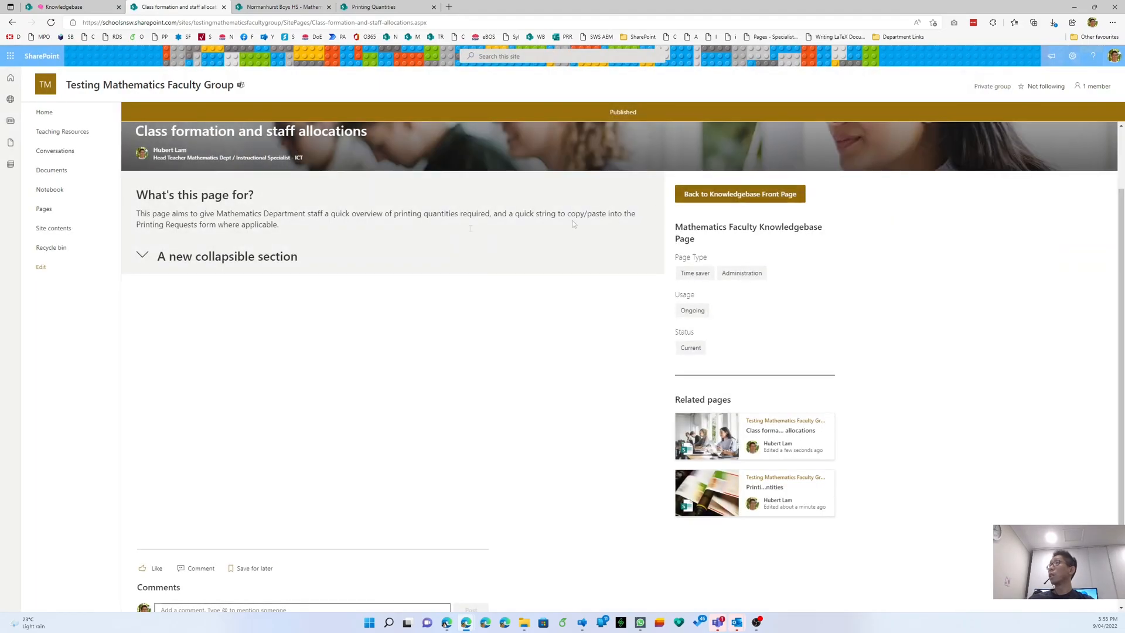
pyautogui.click(142, 257)
pyautogui.click(142, 258)
pyautogui.click(143, 258)
pyautogui.click(142, 258)
pyautogui.scroll(2, 286, 174)
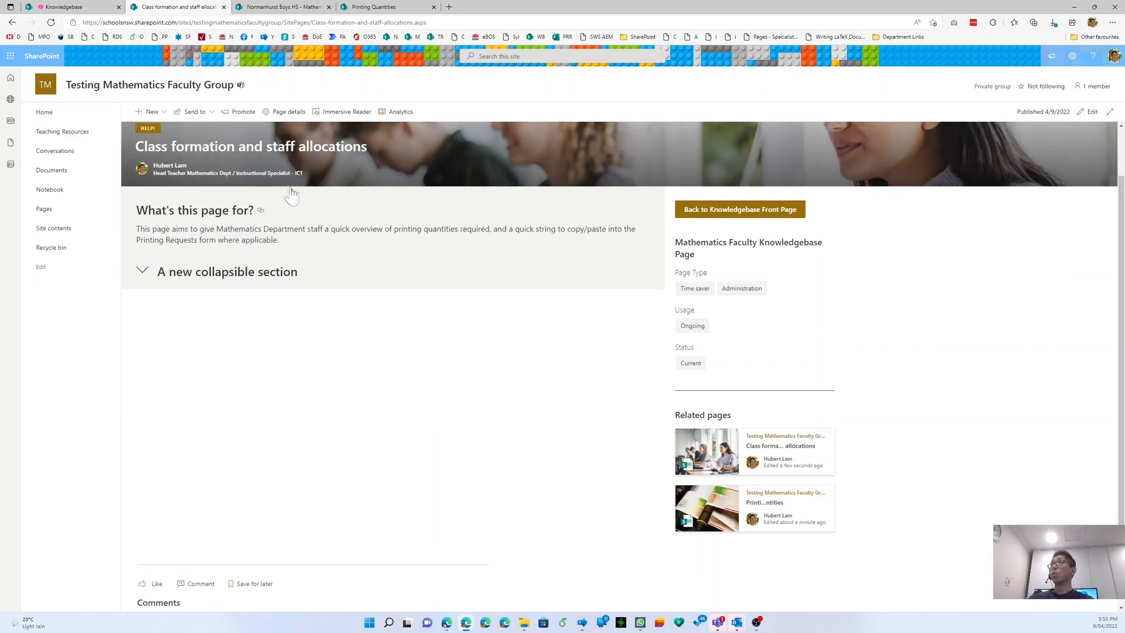
pyautogui.tripleClick(286, 205)
pyautogui.click(395, 387)
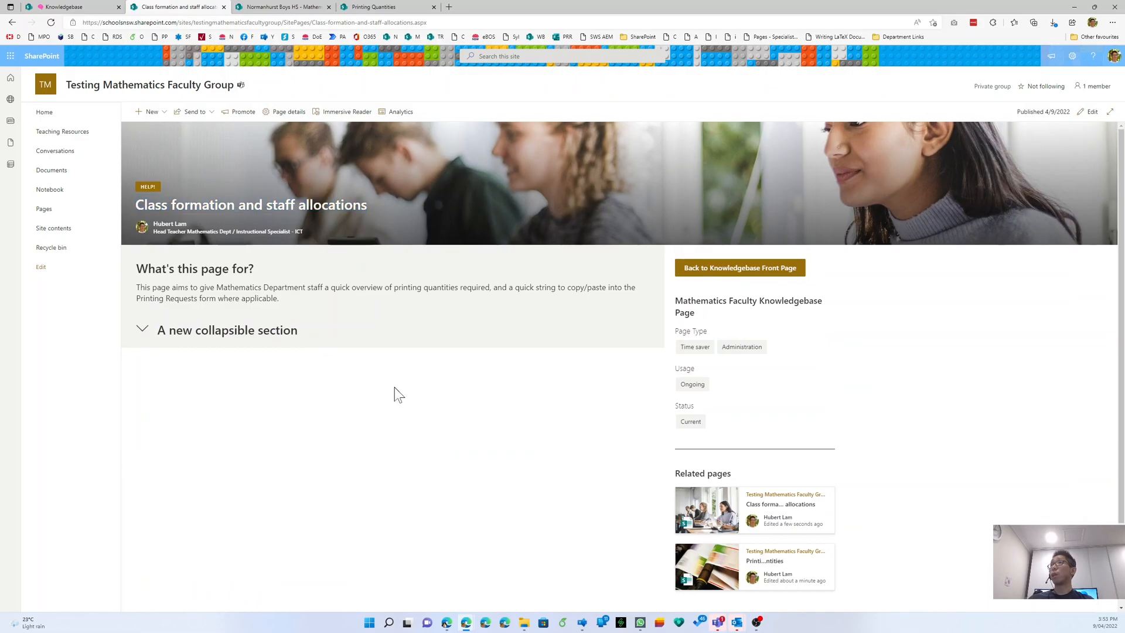
# - Reload the Knowledgebase page, expand Administration to find the new page, then open Site Pages
pyautogui.click(82, 7)
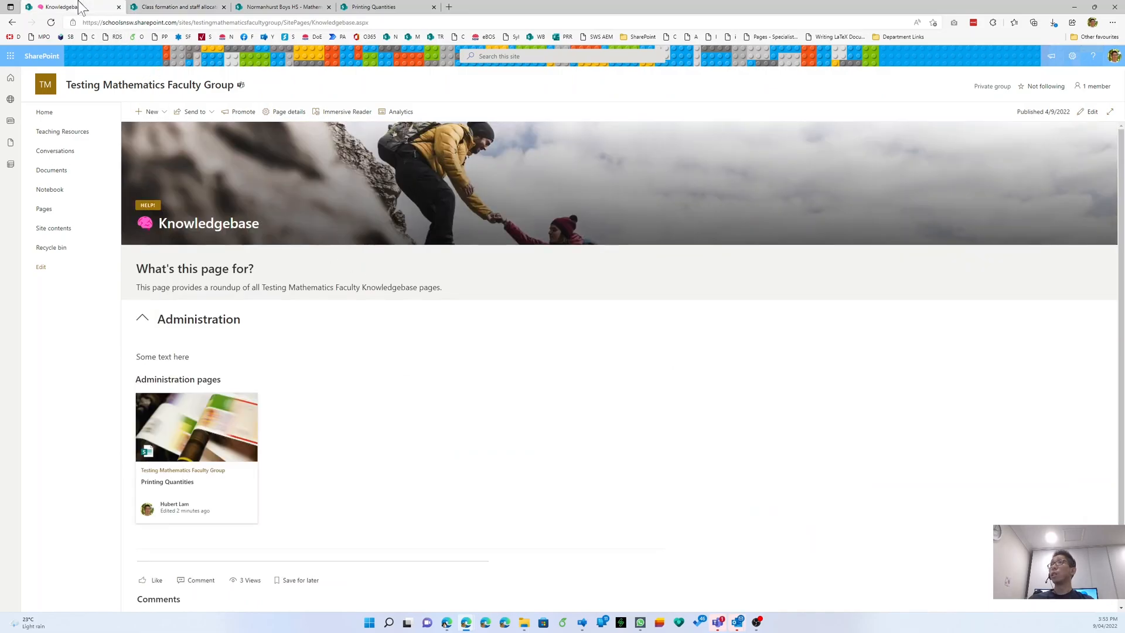
pyautogui.rightClick(661, 389)
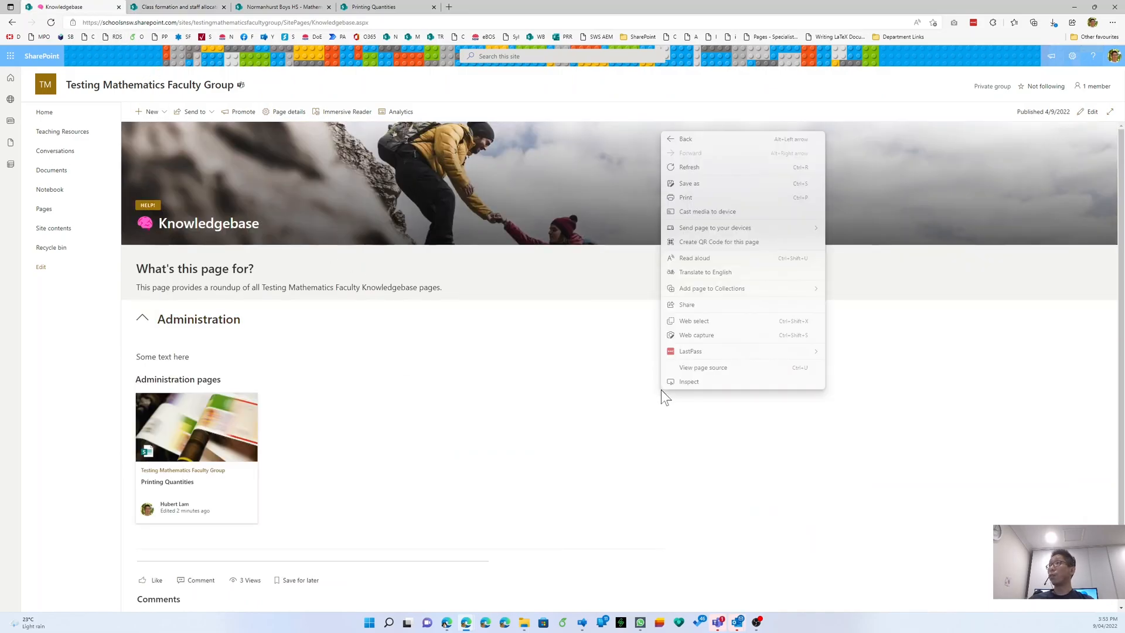
pyautogui.click(683, 167)
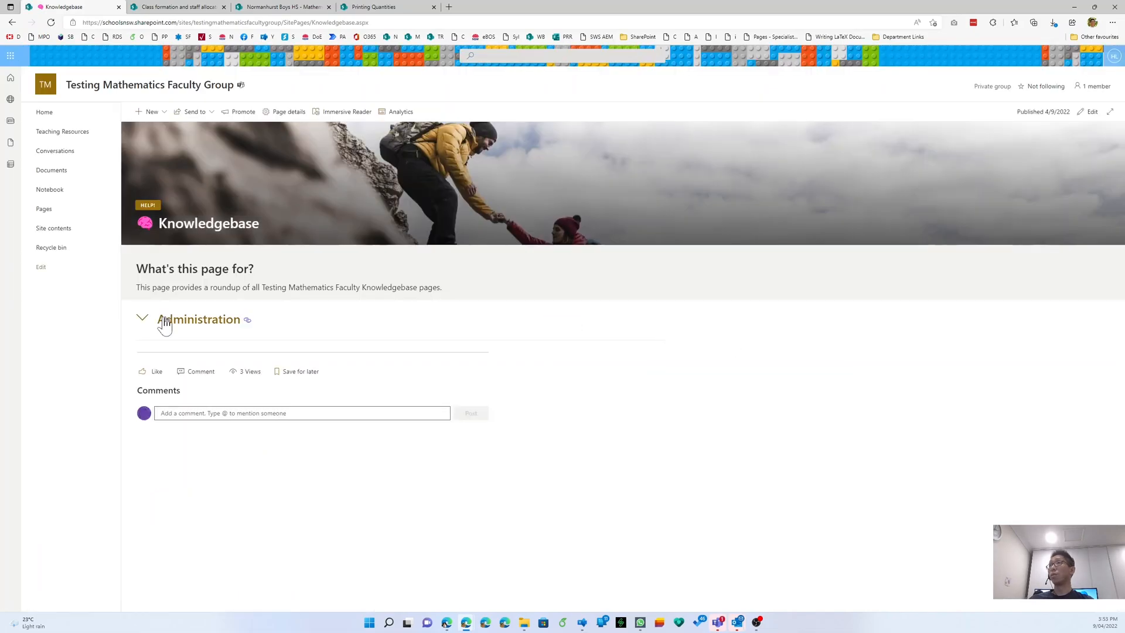
pyautogui.click(165, 322)
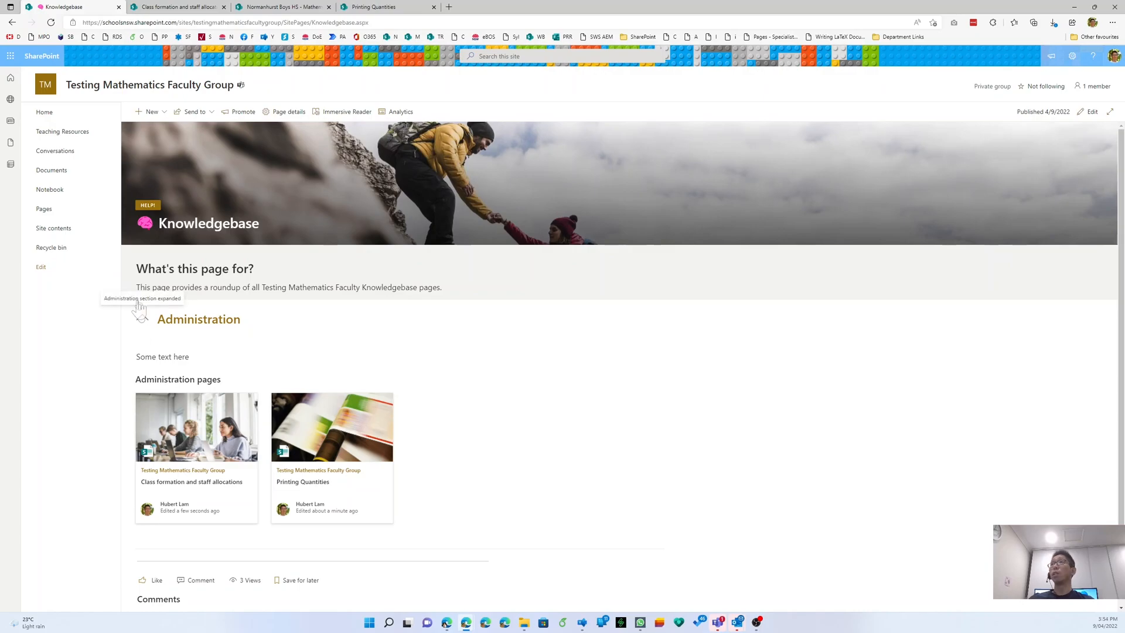
pyautogui.click(68, 214)
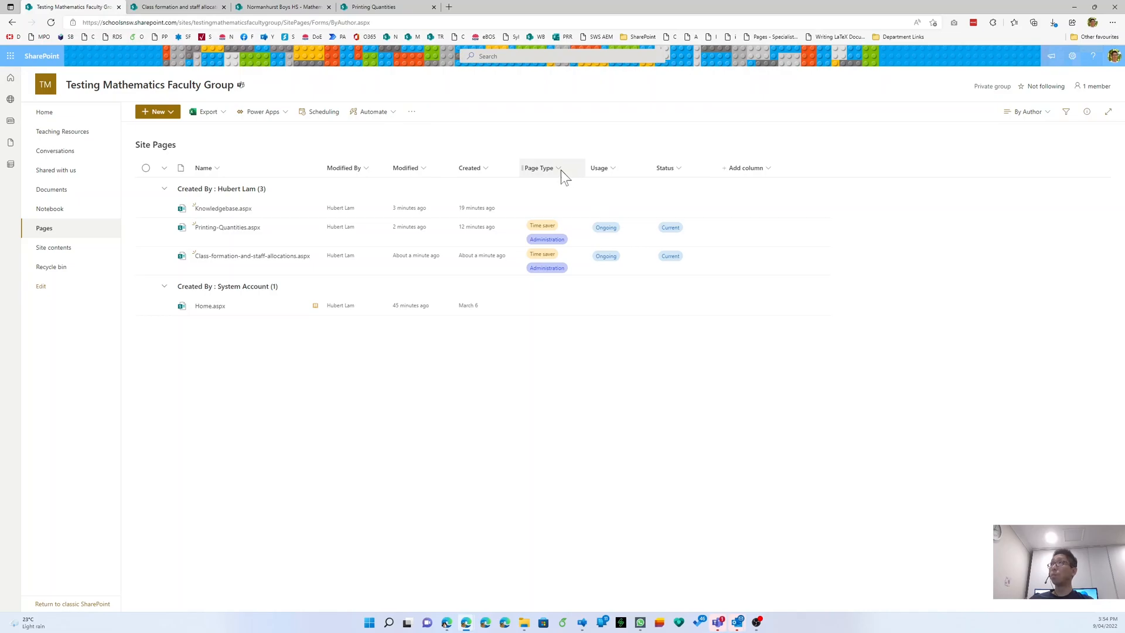
# - Expand the collapsible section on the Class formation and staff allocations page to check it
pyautogui.click(176, 6)
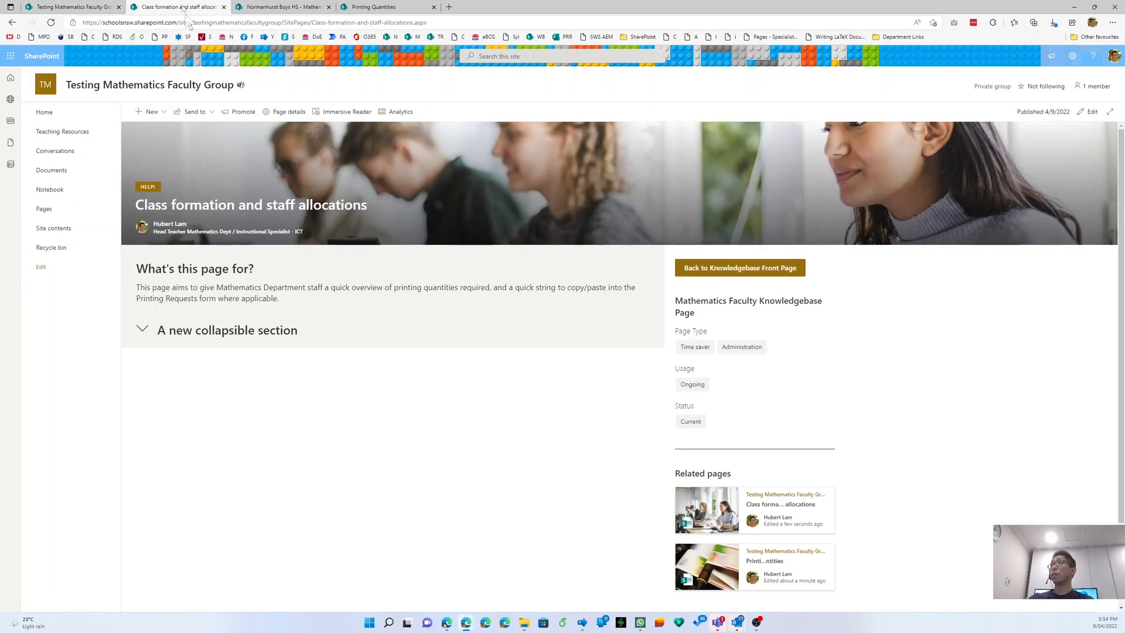
pyautogui.click(142, 331)
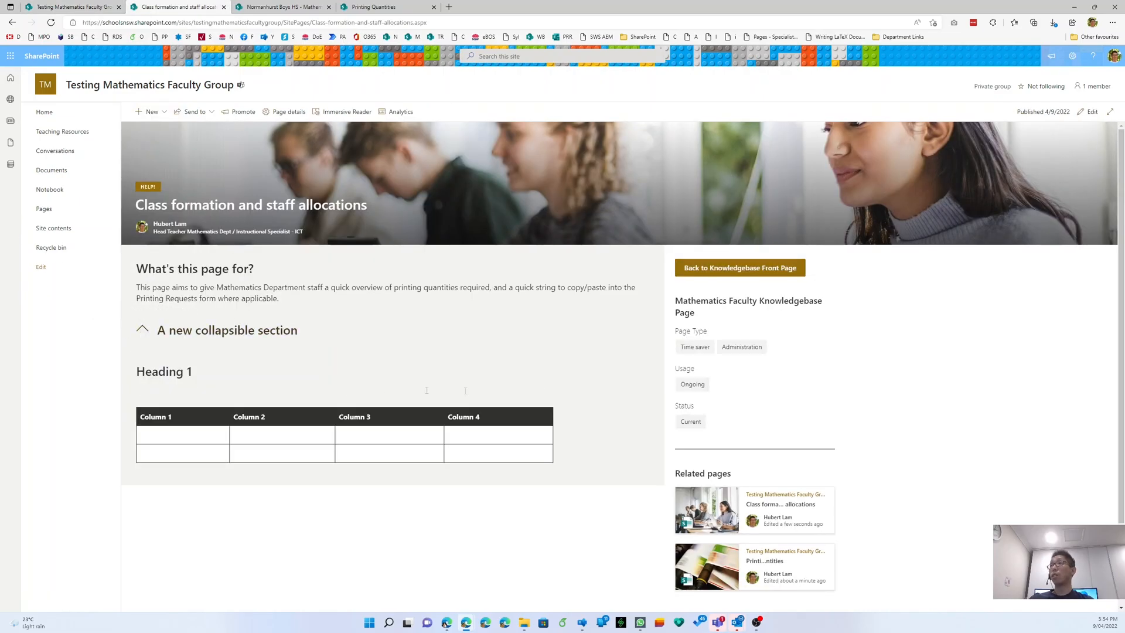
pyautogui.scroll(-1, 697, 454)
pyautogui.press('ctrl')
pyautogui.press('ctrl')
# - Open Knowledgebase from this group's Site Pages and expand then collapse its Administration section
pyautogui.click(251, 7)
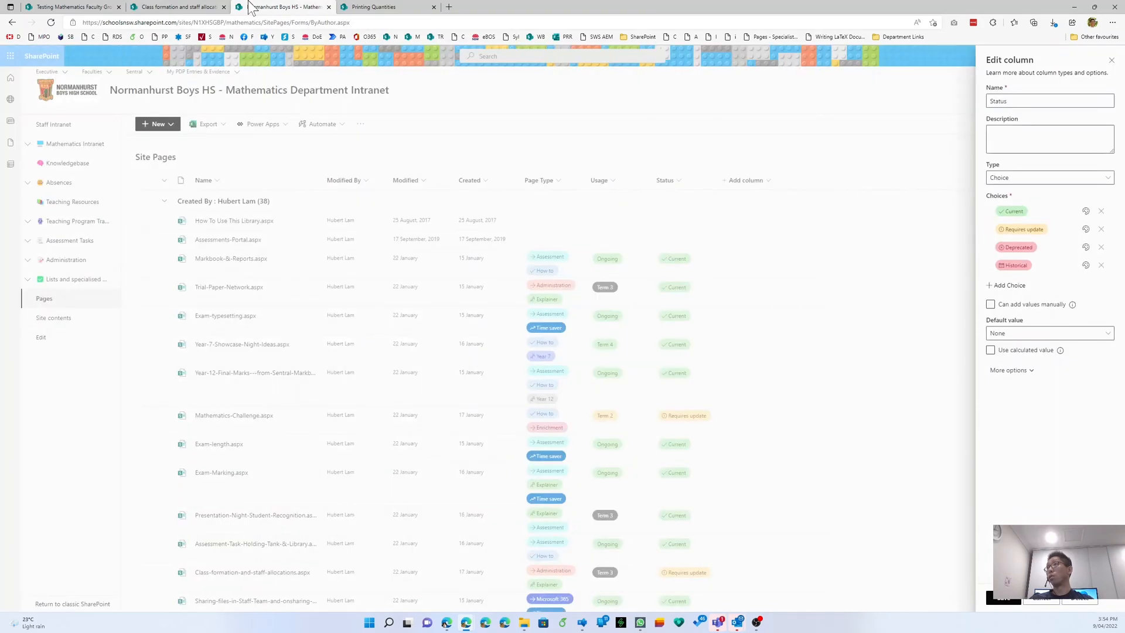
pyautogui.click(70, 7)
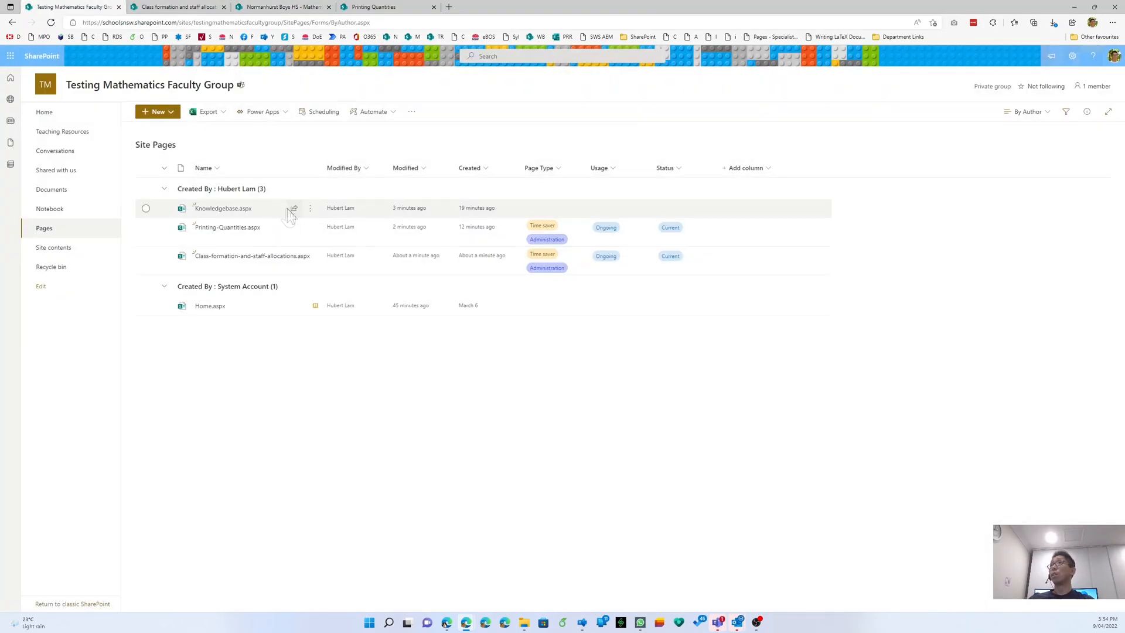
pyautogui.click(237, 209)
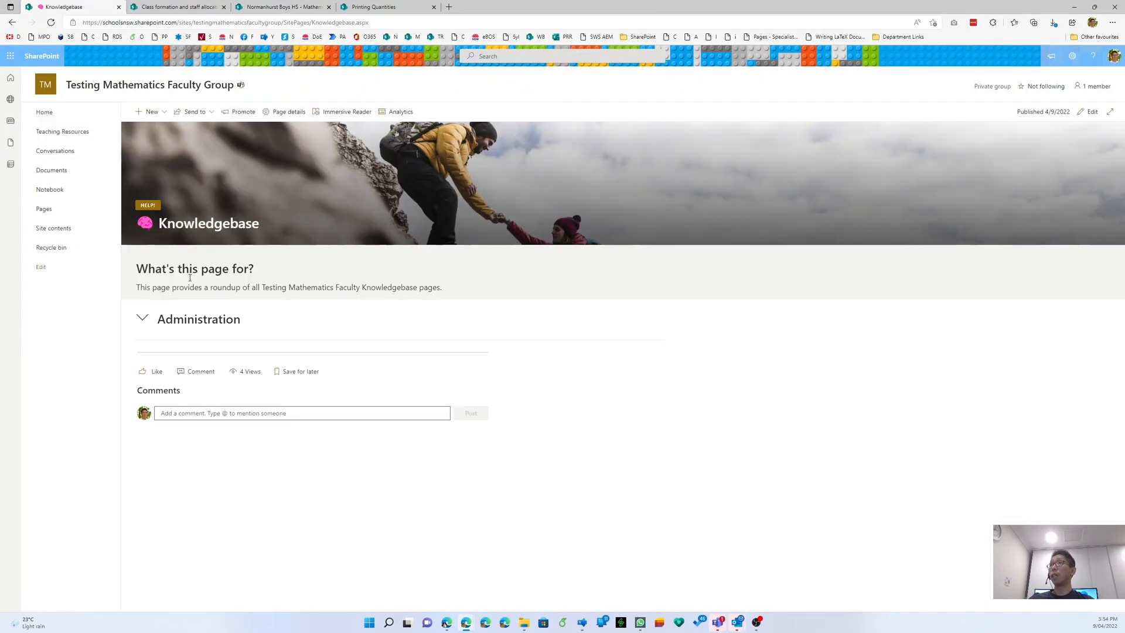
pyautogui.click(143, 318)
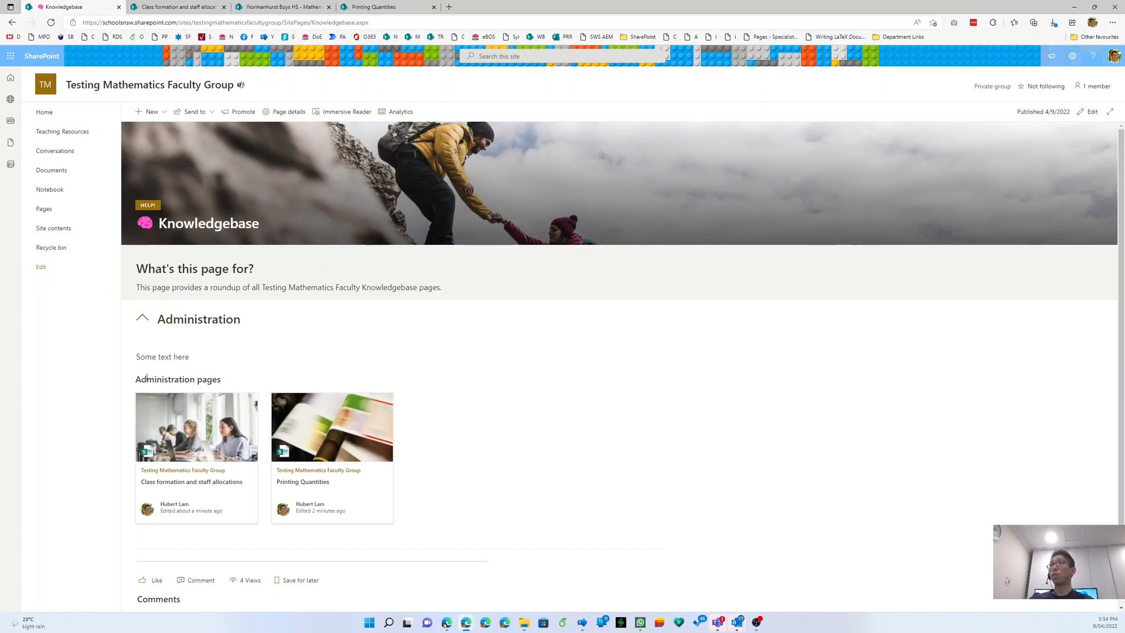
pyautogui.moveTo(147, 379); pyautogui.dragTo(286, 388)
pyautogui.click(286, 388)
pyautogui.click(152, 326)
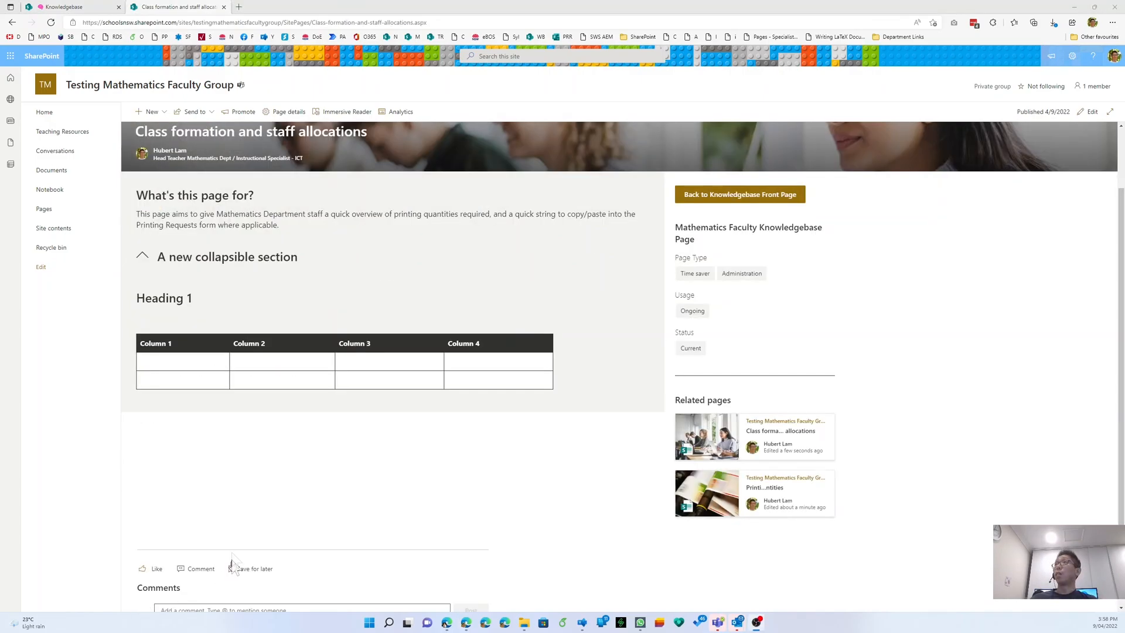
pyautogui.scroll(2, 483, 390)
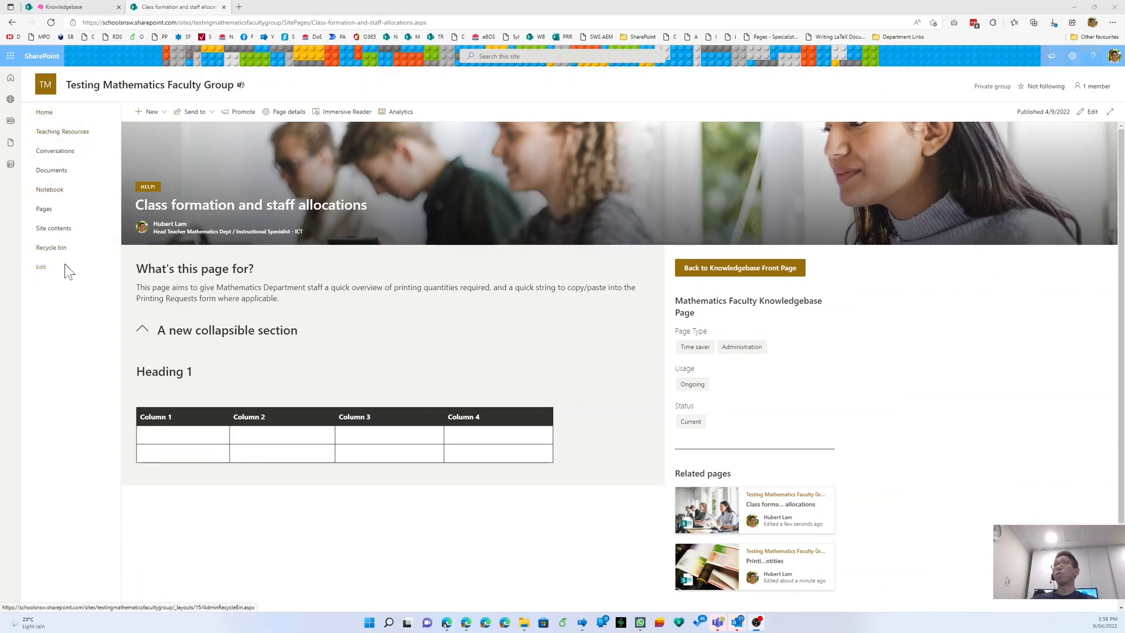
# - Add a site navigation link whose address is the clean Knowledgebase page URL
pyautogui.click(43, 268)
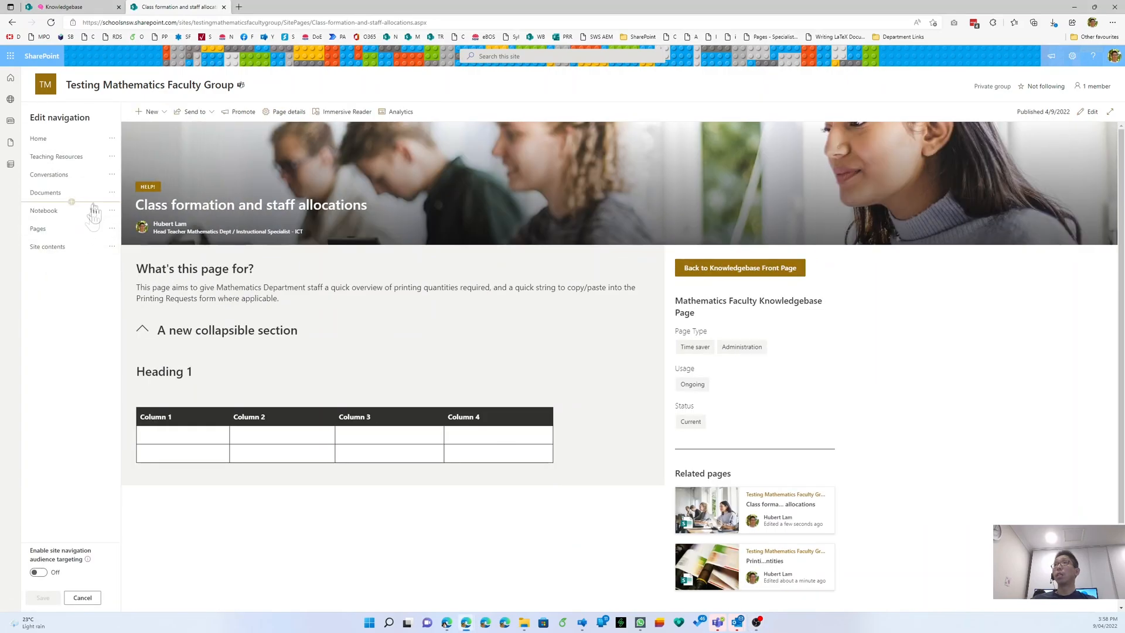
pyautogui.click(72, 256)
pyautogui.click(178, 219)
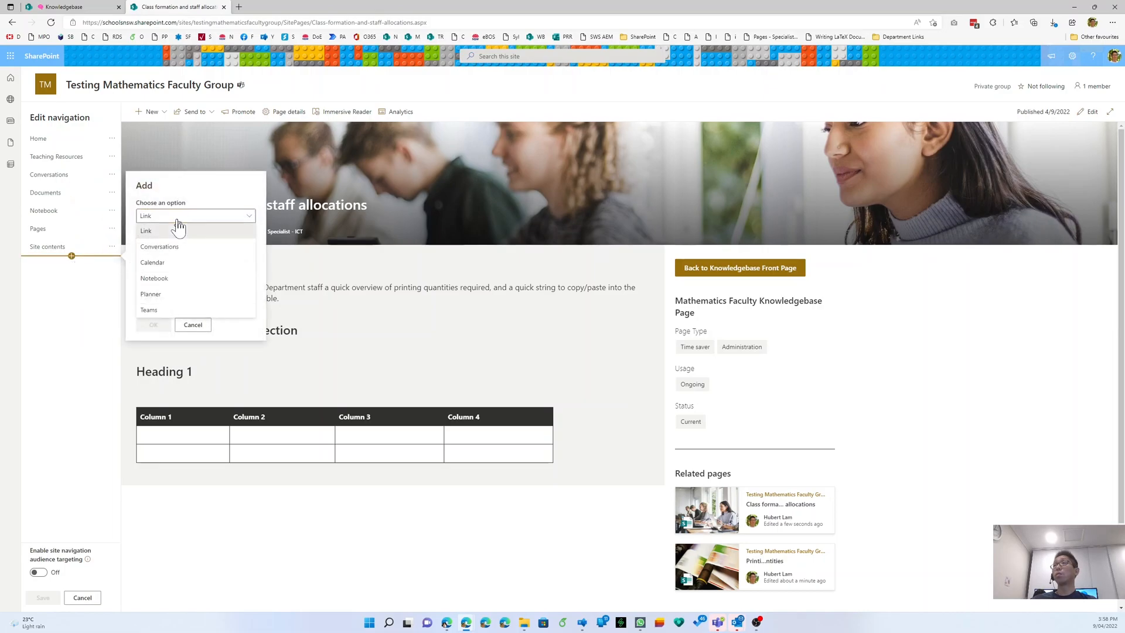
pyautogui.click(177, 230)
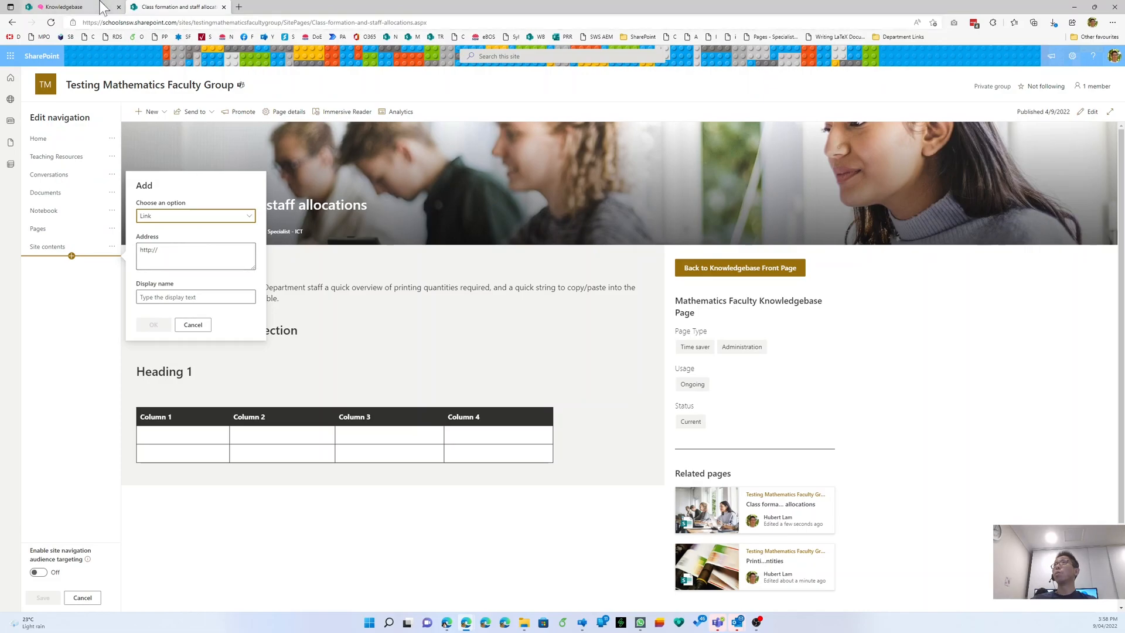
pyautogui.click(82, 7)
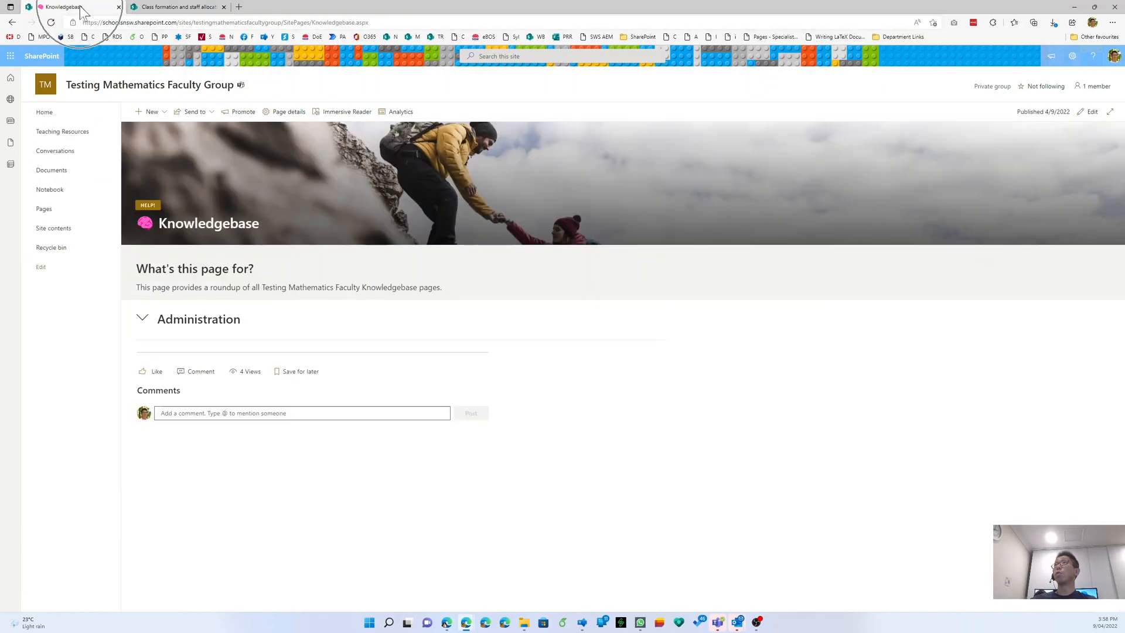
pyautogui.click(218, 24)
pyautogui.hotkey('ctrl', 'c')
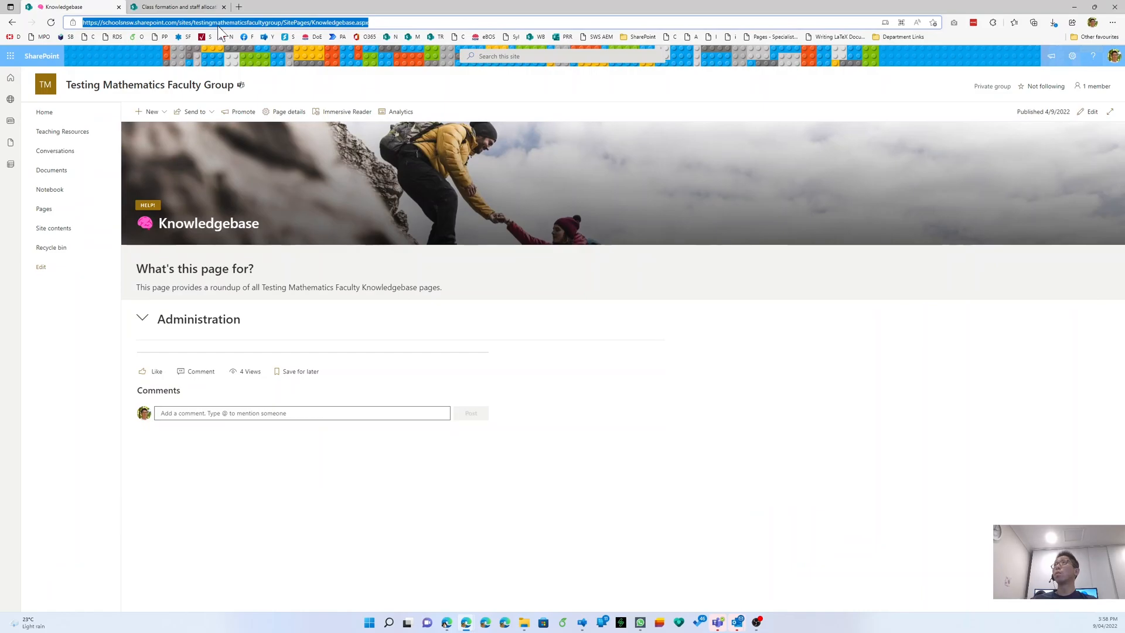
pyautogui.click(176, 7)
pyautogui.click(167, 255)
pyautogui.hotkey('ctrl', 'v')
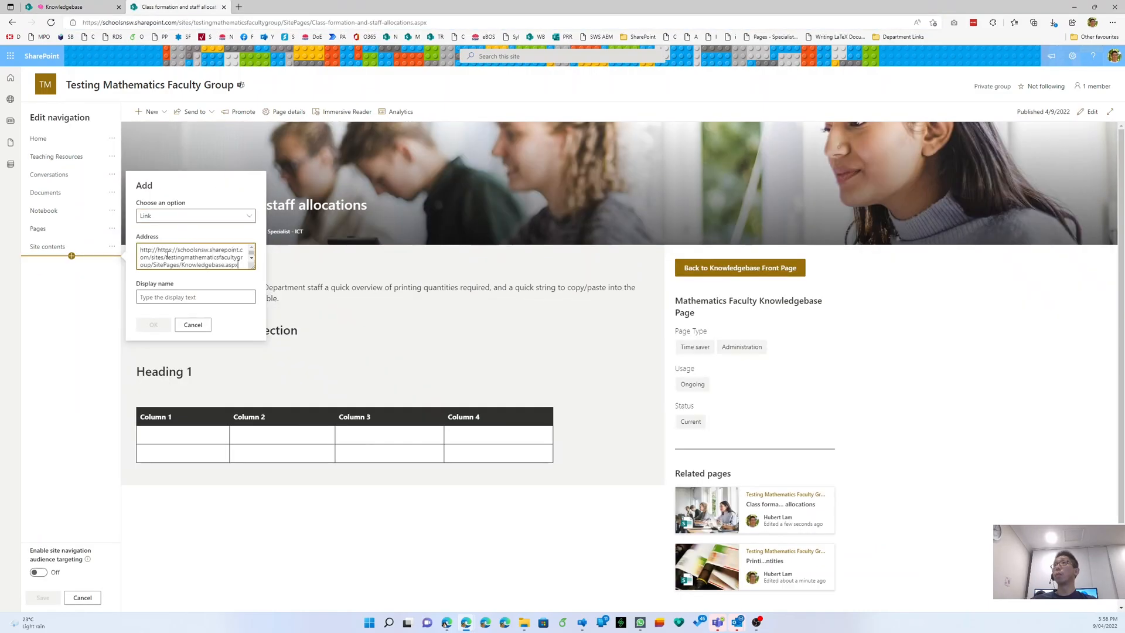
pyautogui.hotkey('ctrl', 'a')
pyautogui.hotkey('ctrl', 'v')
# - Name the link 'Knowledgebase' with a brain emoji, move it under Teaching Resources, and save
pyautogui.click(186, 298)
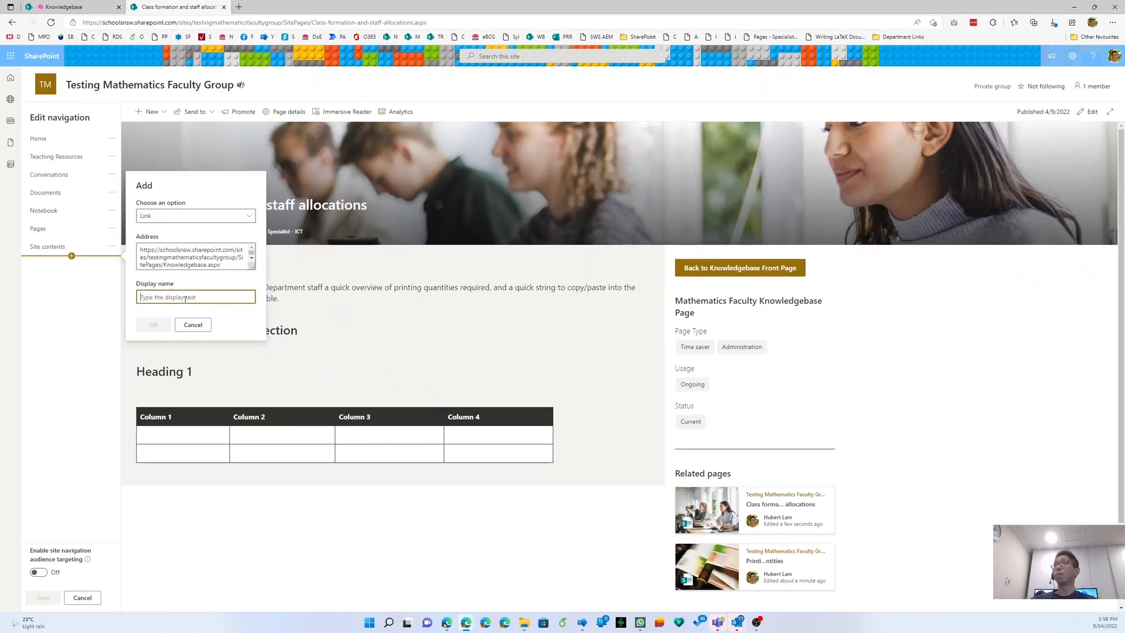
pyautogui.write('Knowledgeb')
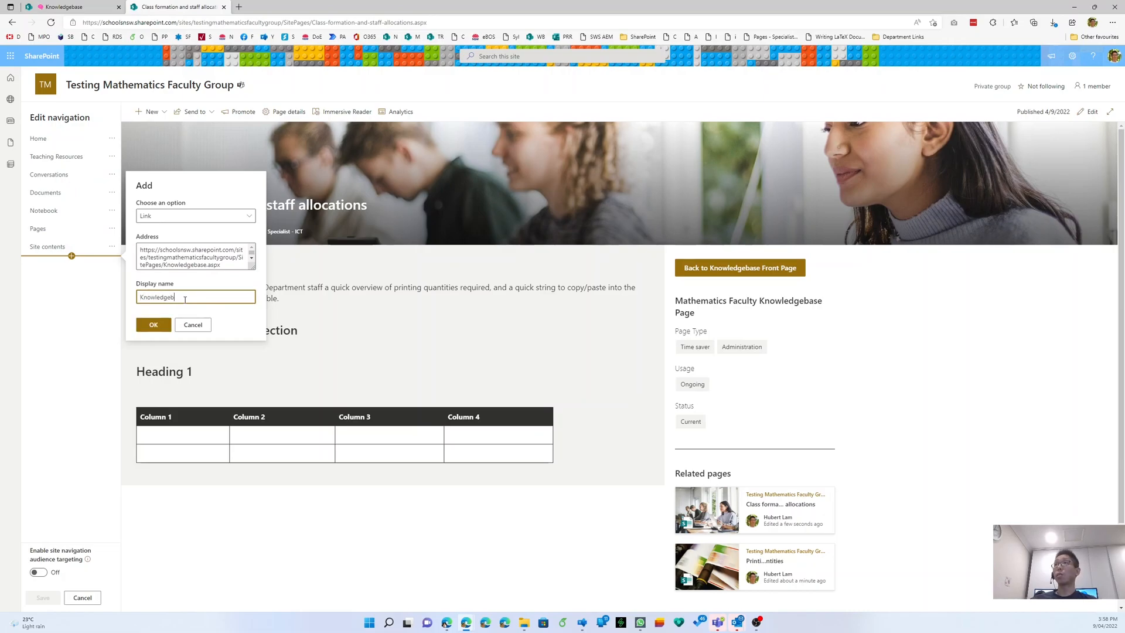
pyautogui.press('super+period')
pyautogui.press('Return')
pyautogui.press('Escape')
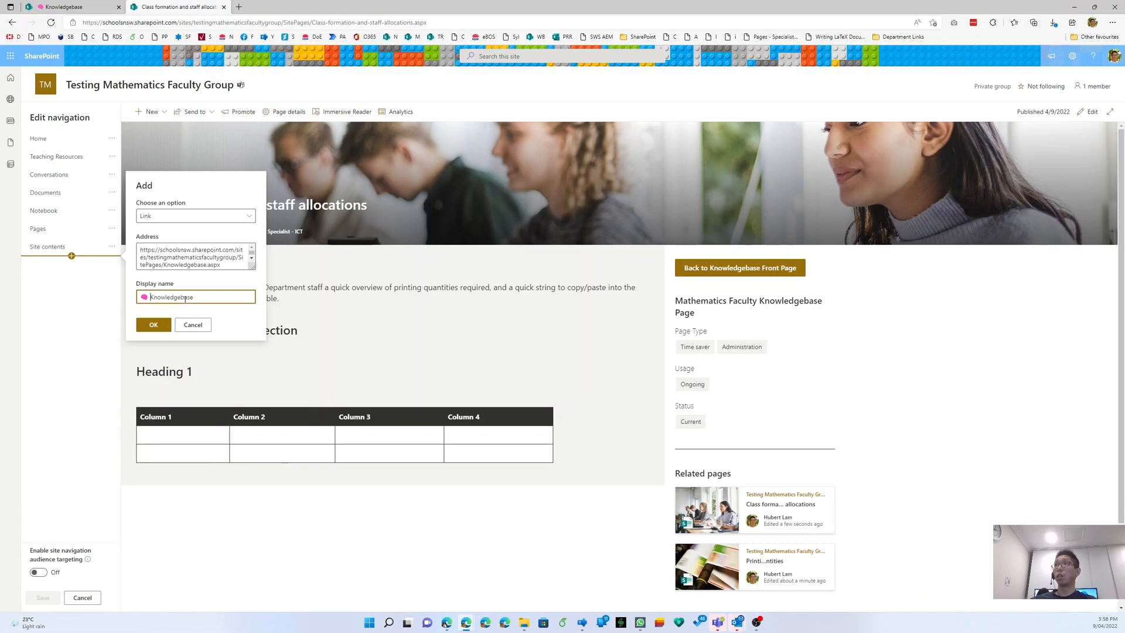
pyautogui.click(151, 324)
pyautogui.moveTo(66, 275); pyautogui.dragTo(65, 183)
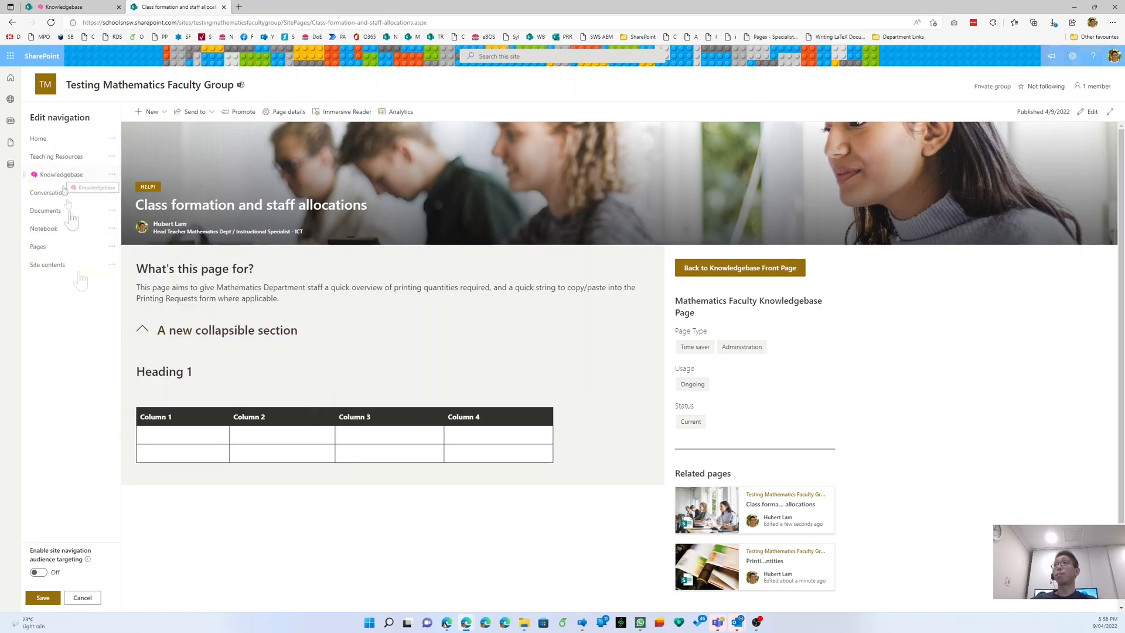
pyautogui.click(40, 598)
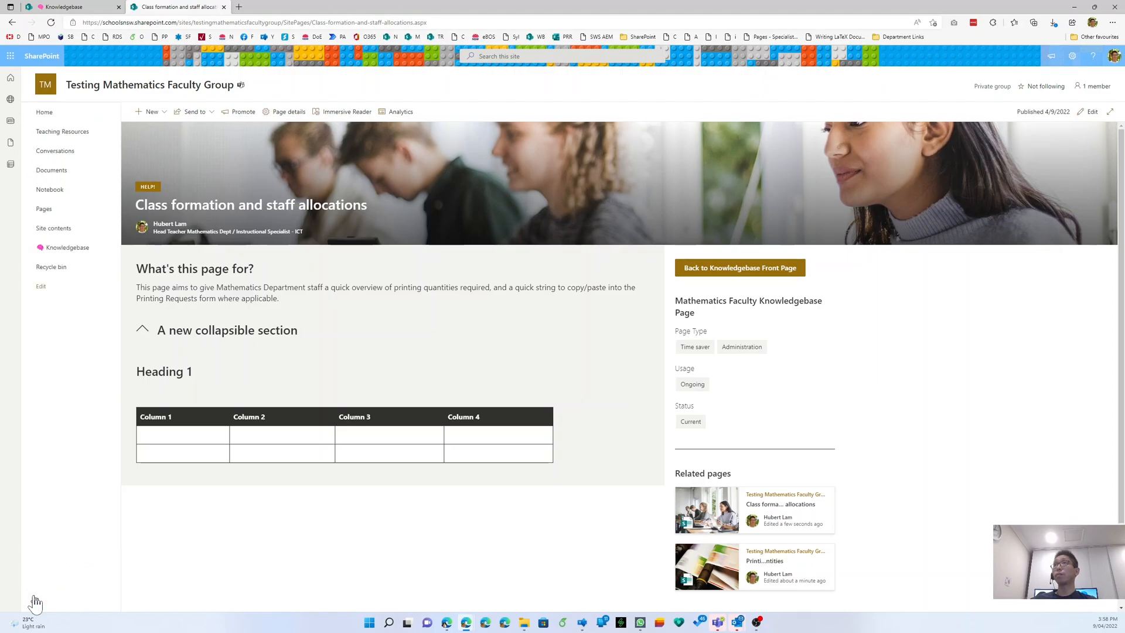
# - Add the Knowledgebase SharePoint page as a General channel tab and expand its Administration section
pyautogui.moveTo(727, 626)
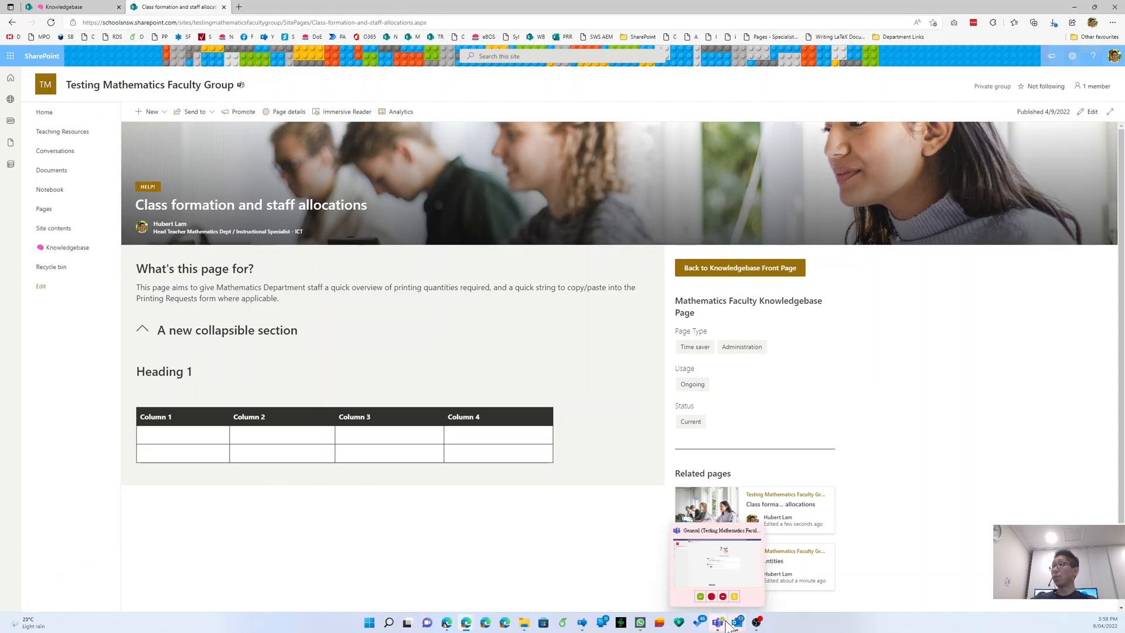
pyautogui.click(673, 545)
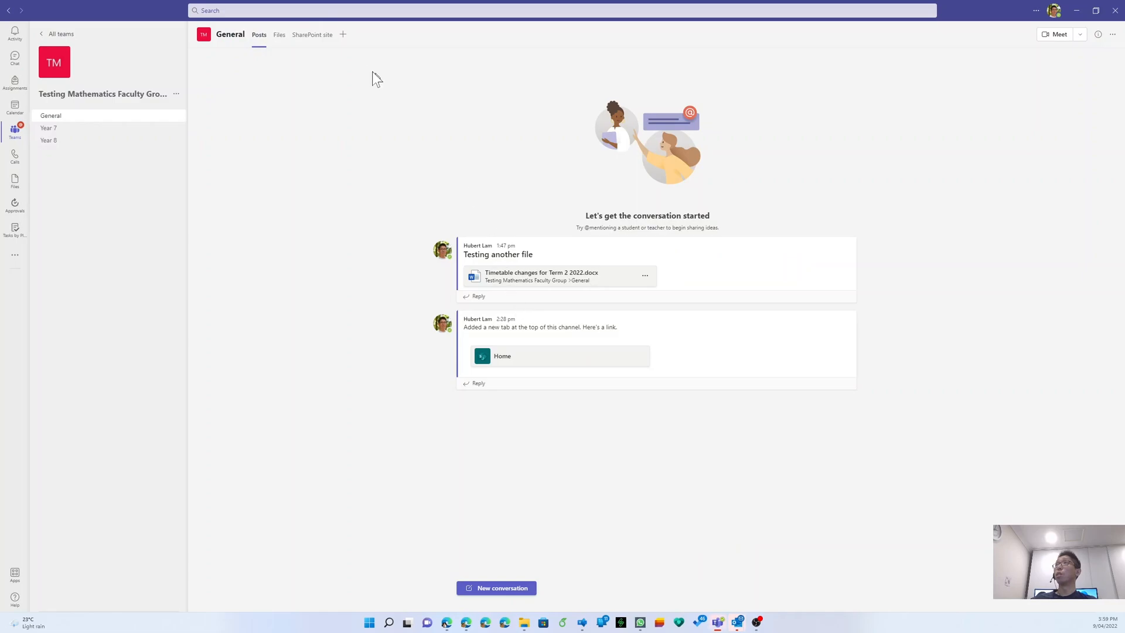
pyautogui.click(345, 36)
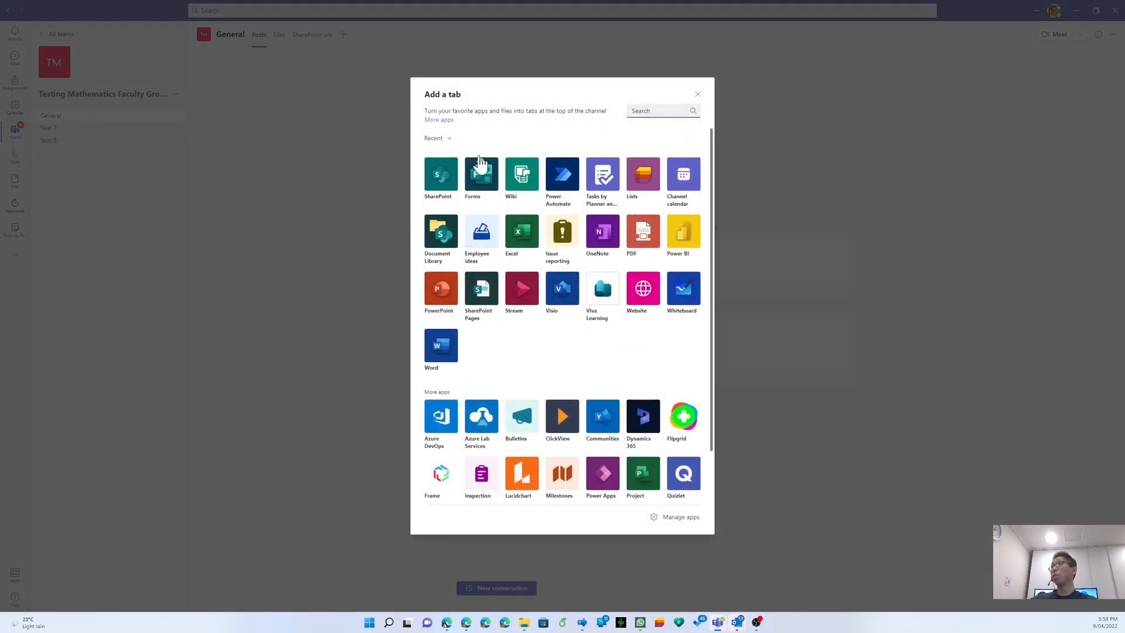
pyautogui.click(454, 182)
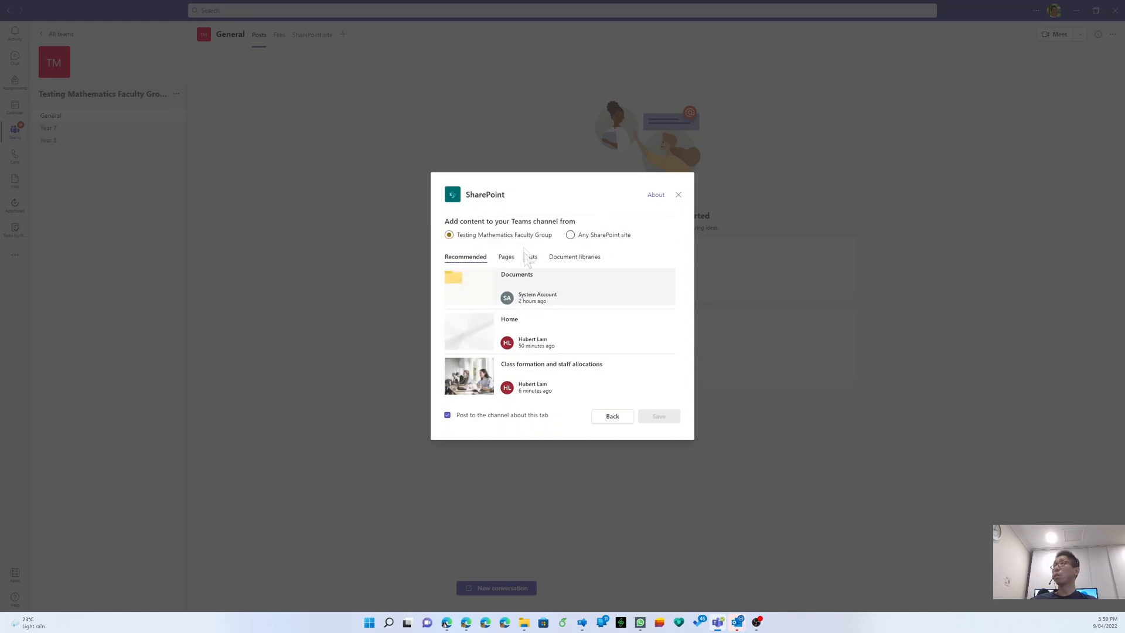
pyautogui.scroll(-2, 559, 340)
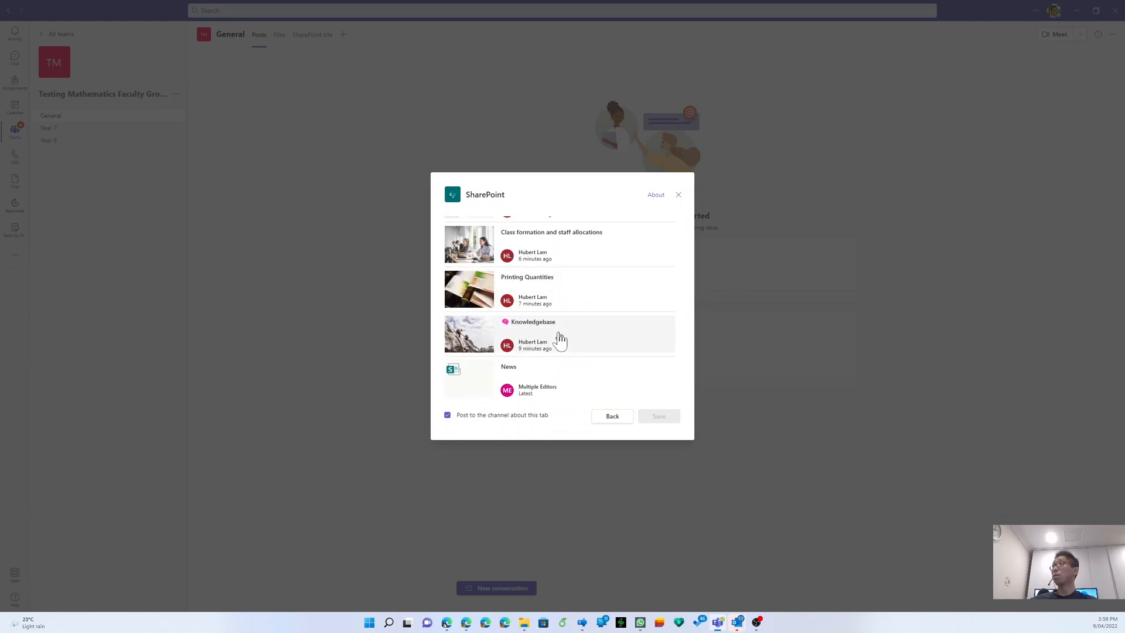
pyautogui.click(559, 339)
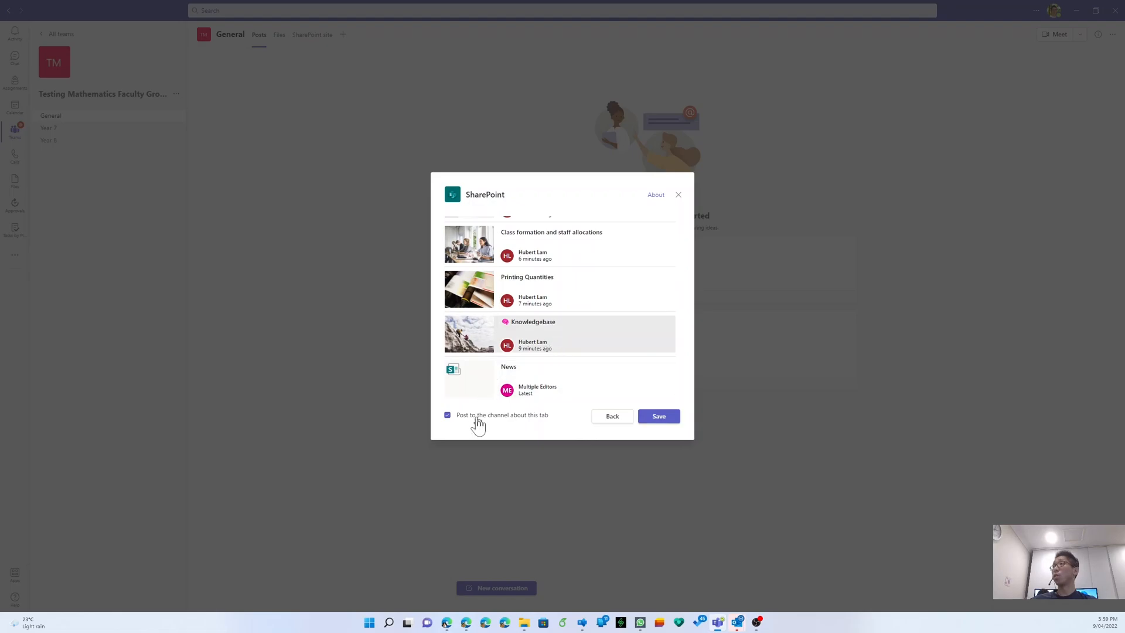
pyautogui.click(659, 426)
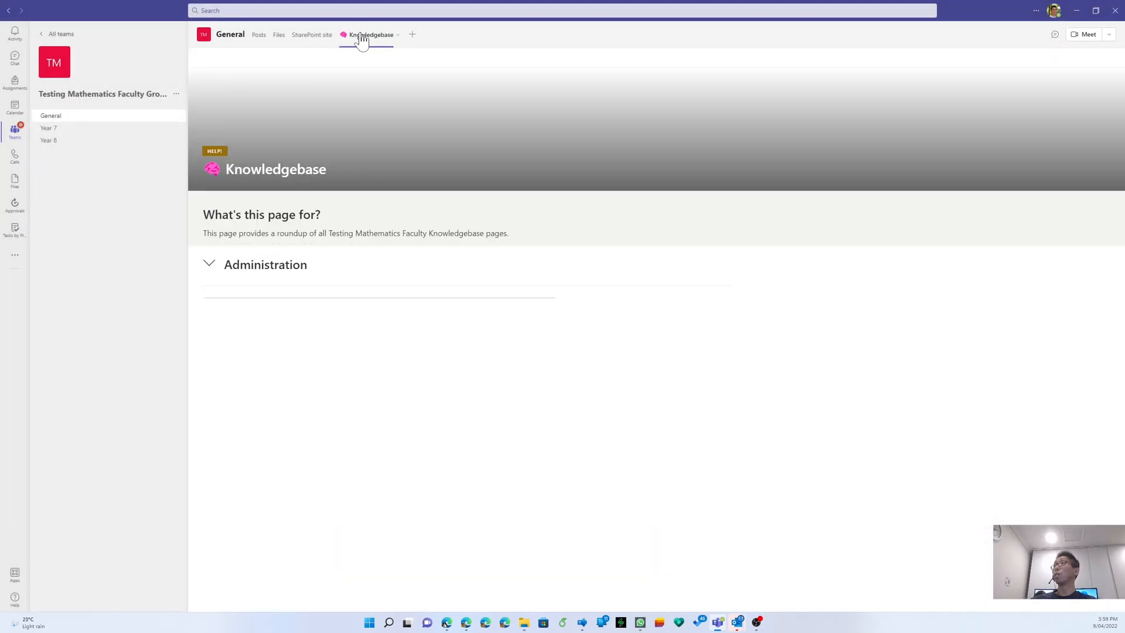
pyautogui.click(208, 265)
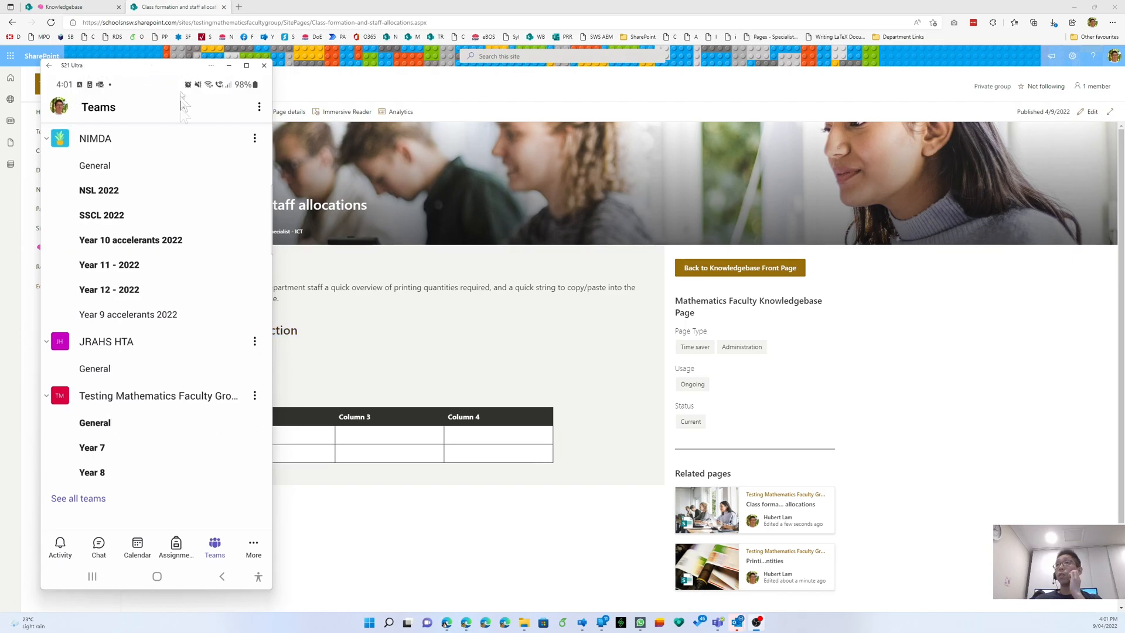
# - In mobile Teams, open the General channel's Knowledgebase tab from the MORE tabs
pyautogui.click(119, 427)
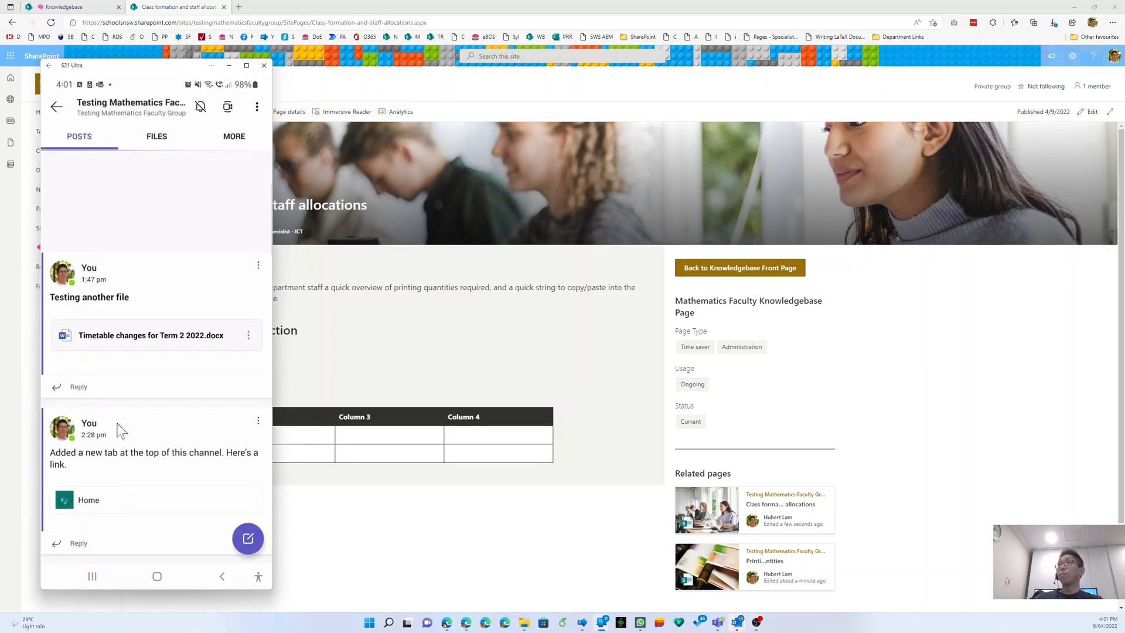
pyautogui.click(235, 141)
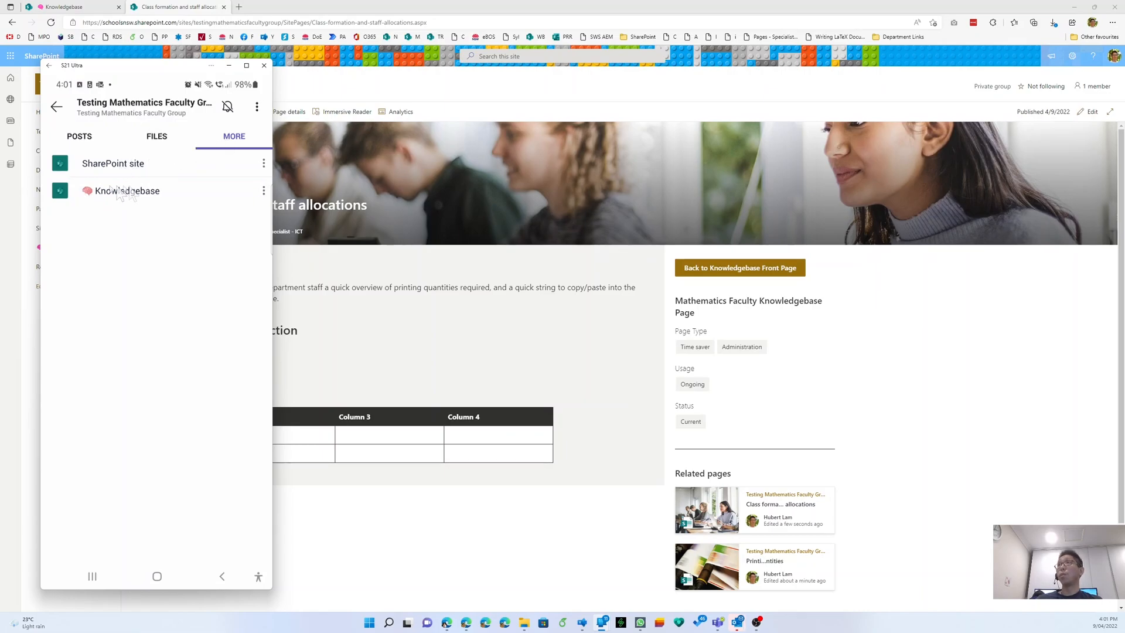
pyautogui.click(153, 191)
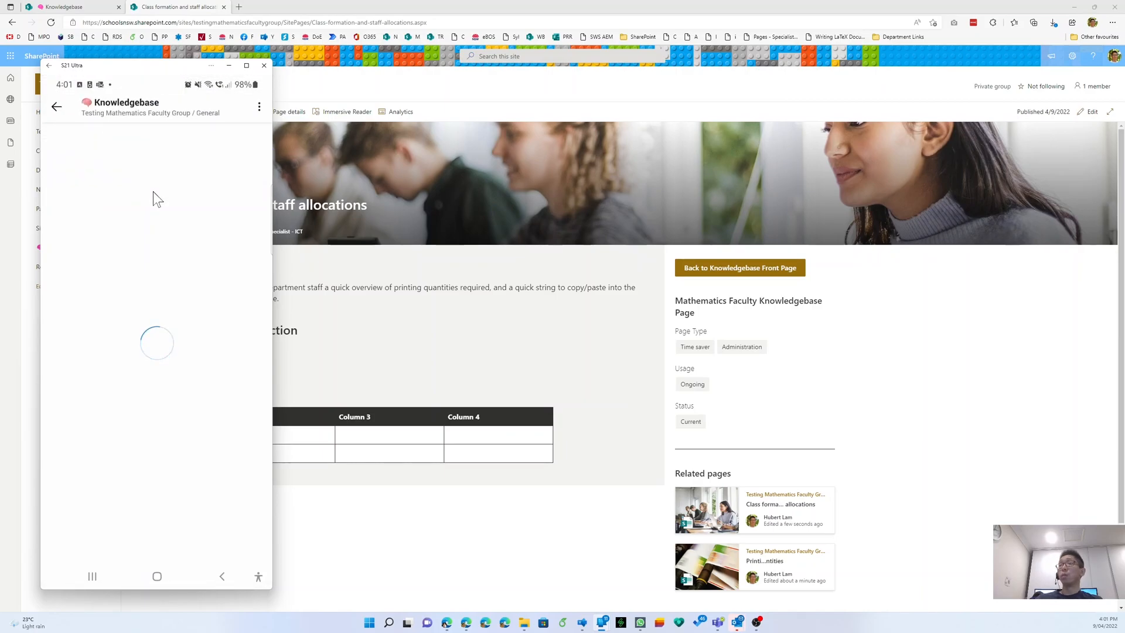
# - Expand the Administration section and browse its listed pages
pyautogui.click(140, 434)
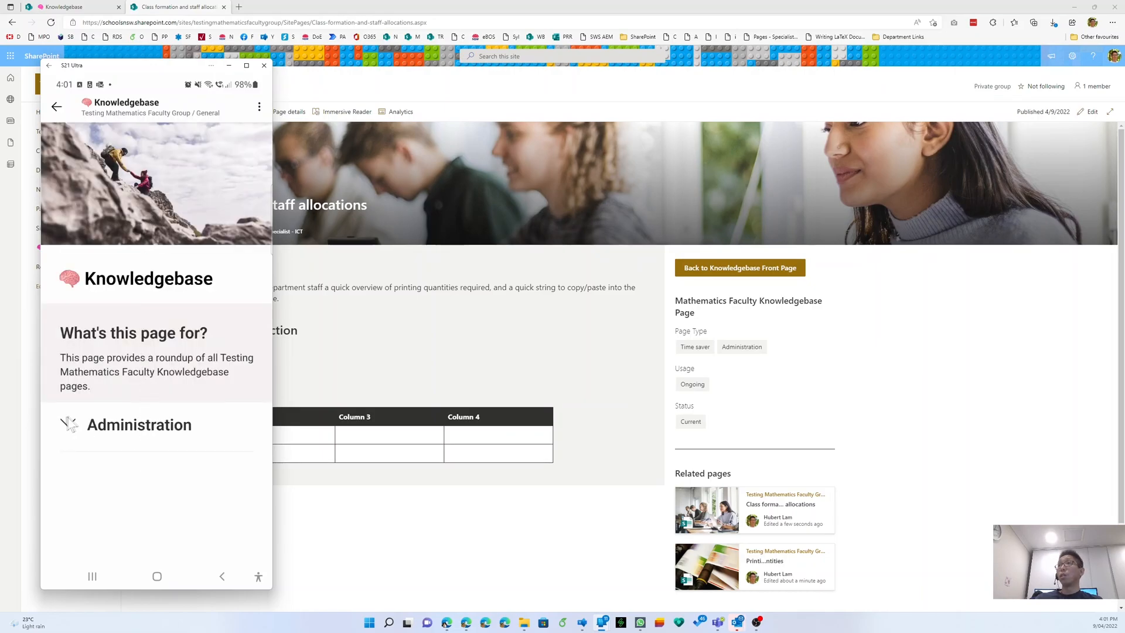
pyautogui.scroll(-3, 183, 410)
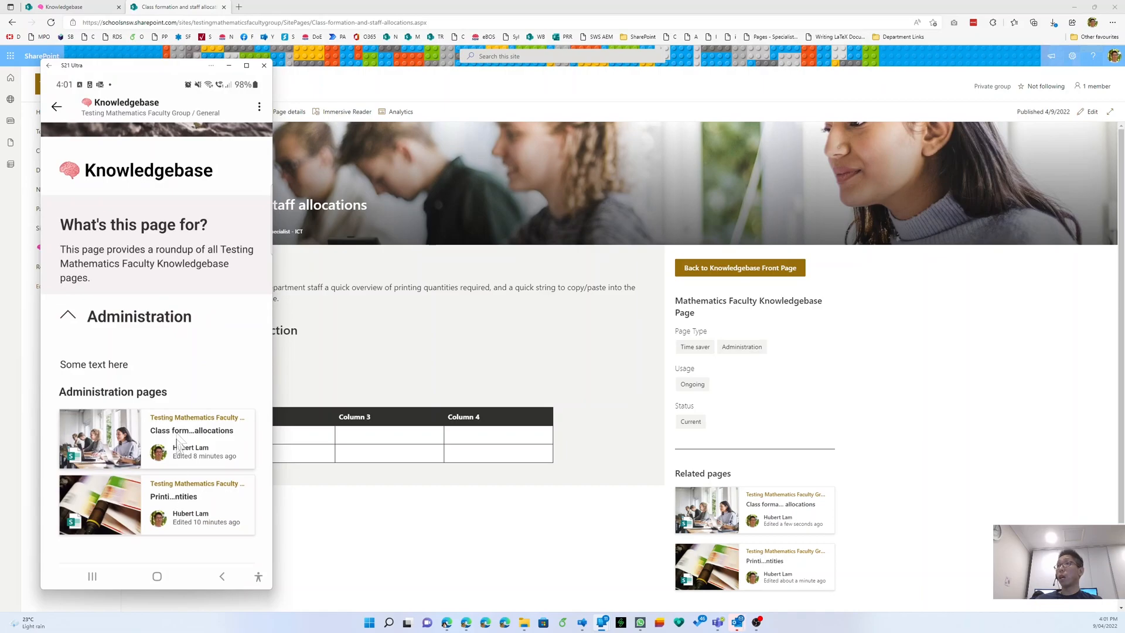
pyautogui.scroll(3, 174, 473)
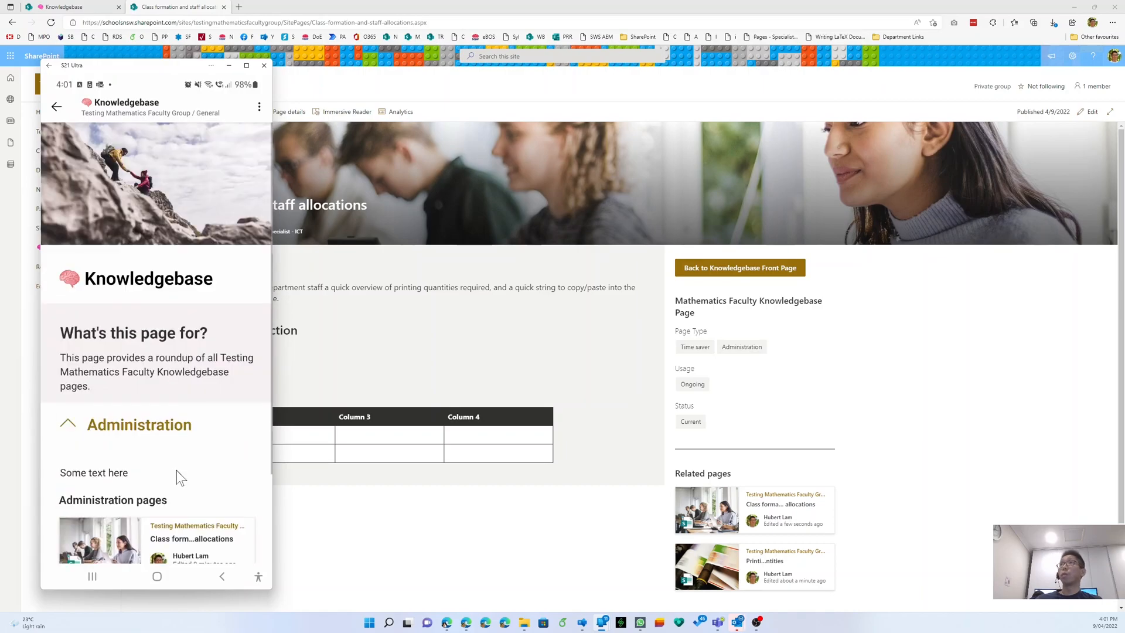
pyautogui.click(66, 426)
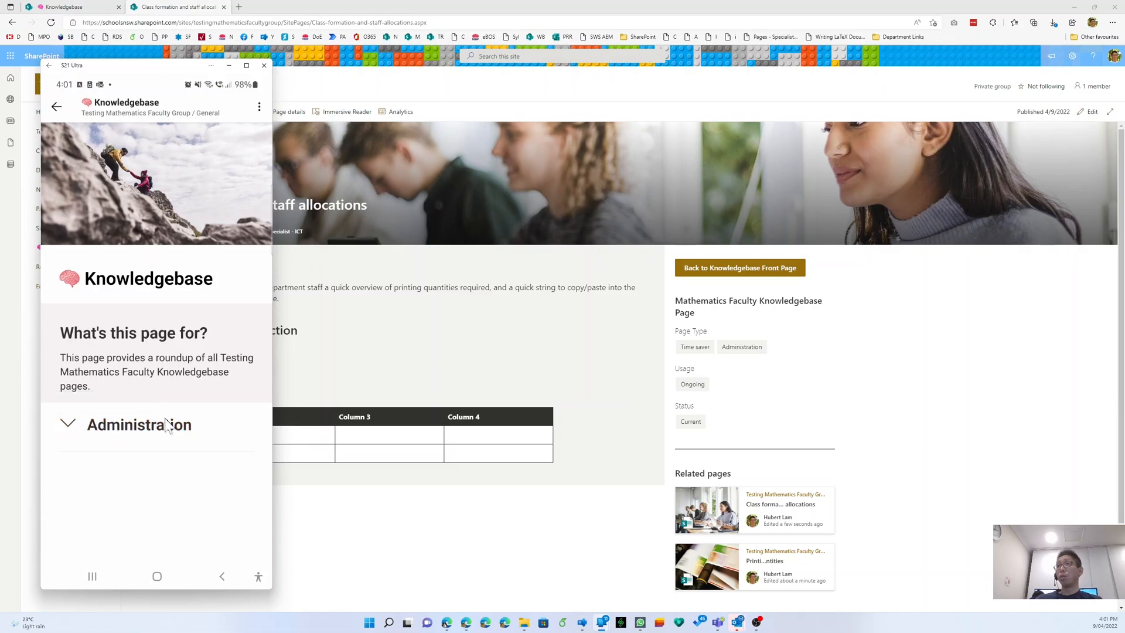
pyautogui.click(68, 425)
pyautogui.scroll(-2, 144, 436)
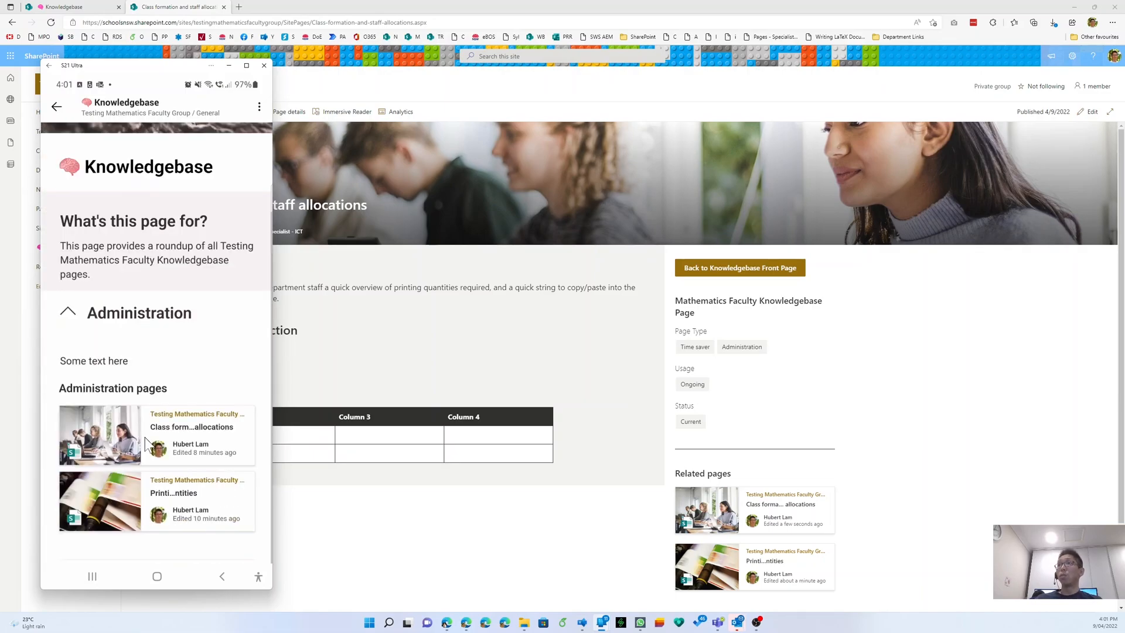
# - Read through the Printing Quantities page, then return to the Knowledgebase page
pyautogui.click(191, 496)
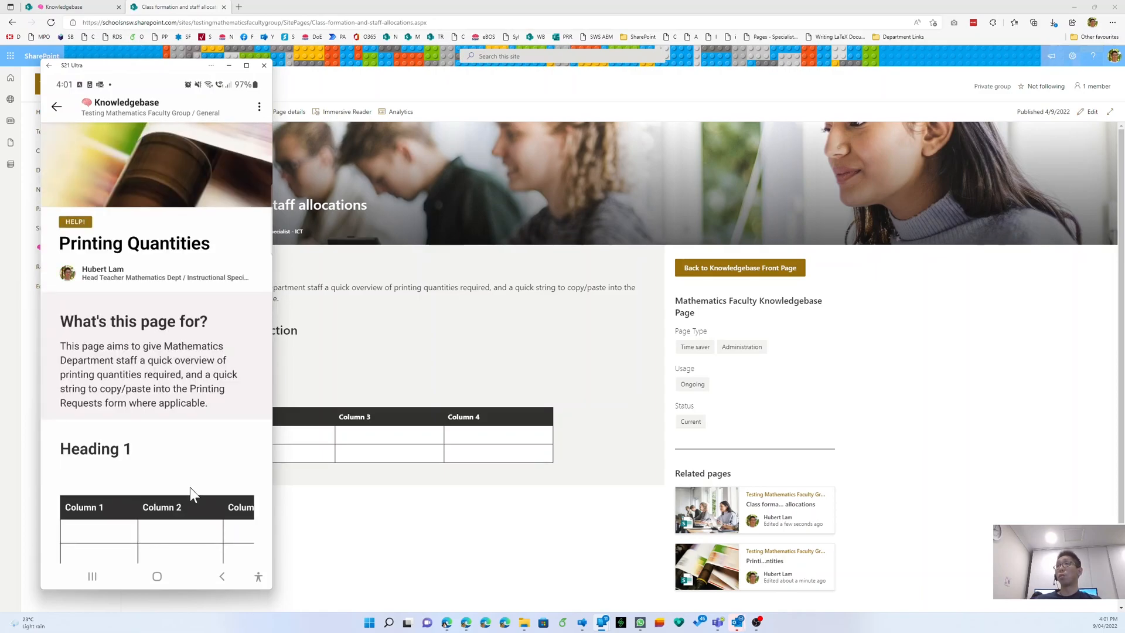
pyautogui.scroll(-5, 185, 459)
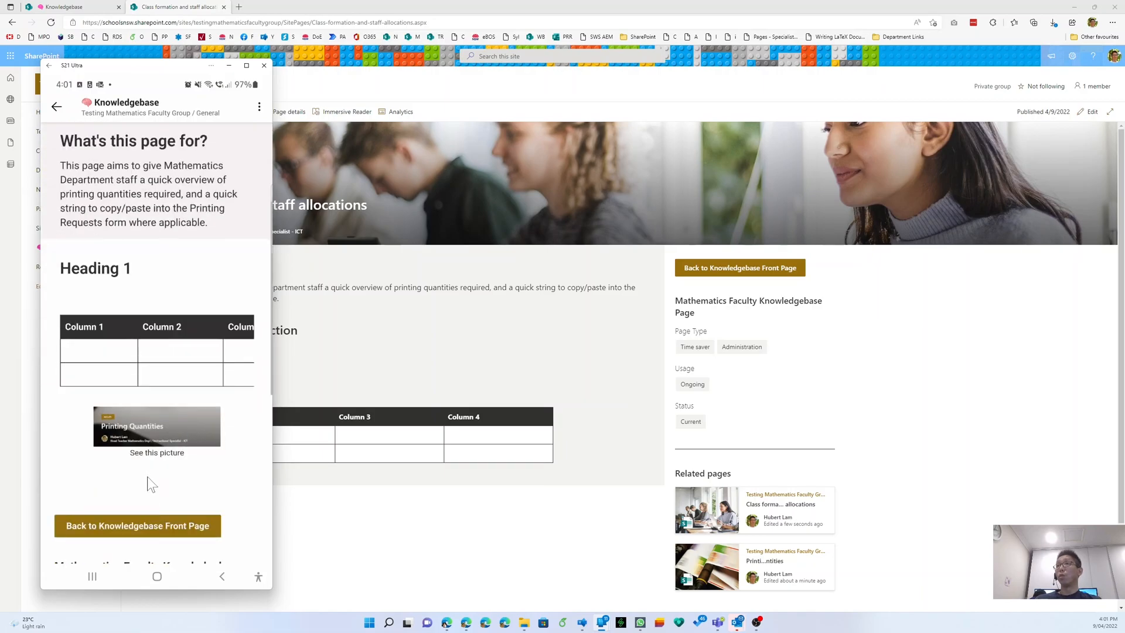
pyautogui.scroll(-5, 151, 484)
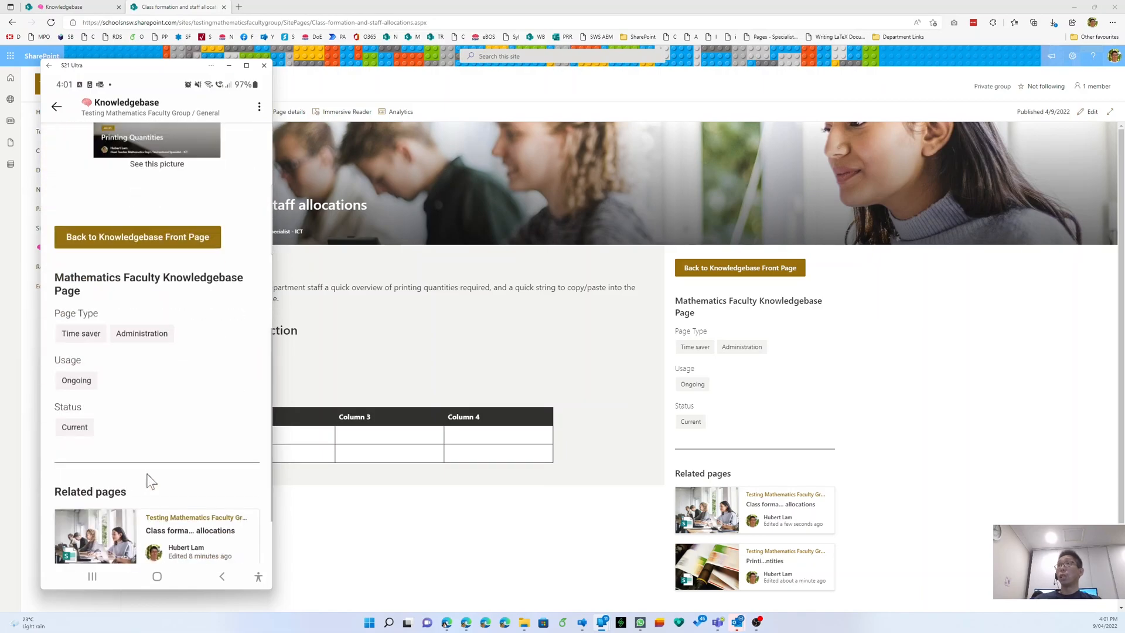
pyautogui.scroll(8, 130, 359)
pyautogui.scroll(3, 147, 375)
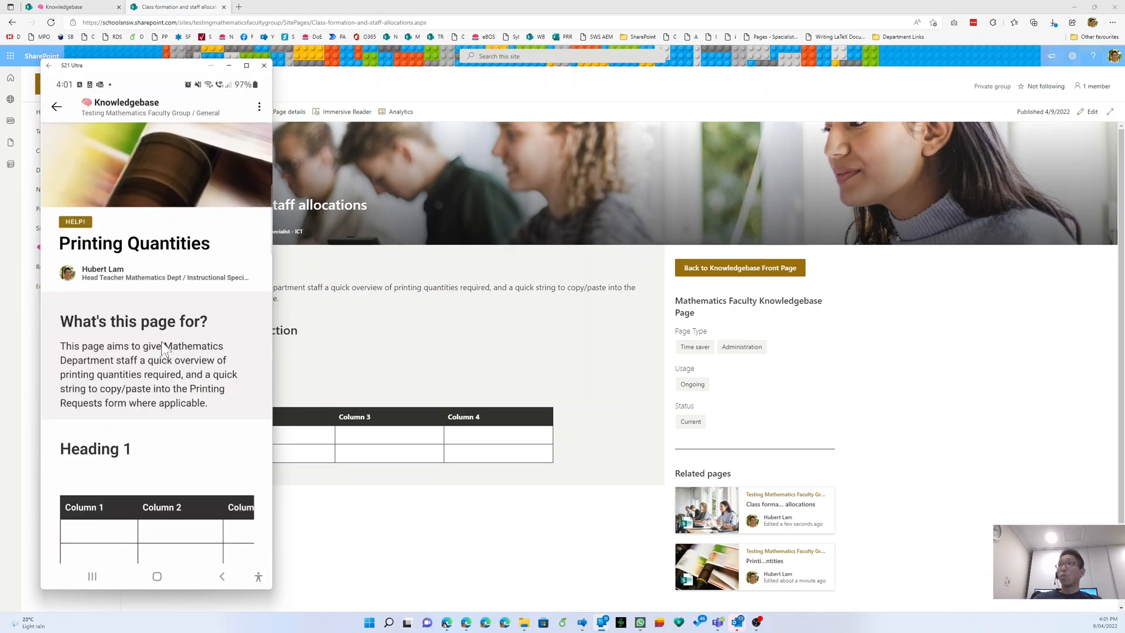
pyautogui.click(57, 107)
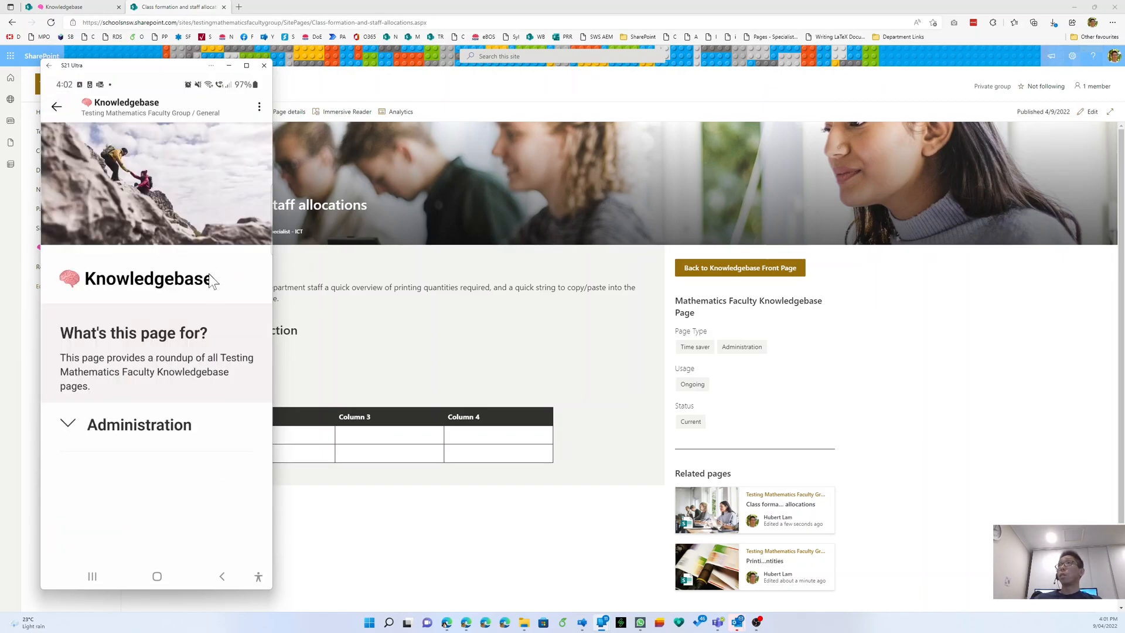